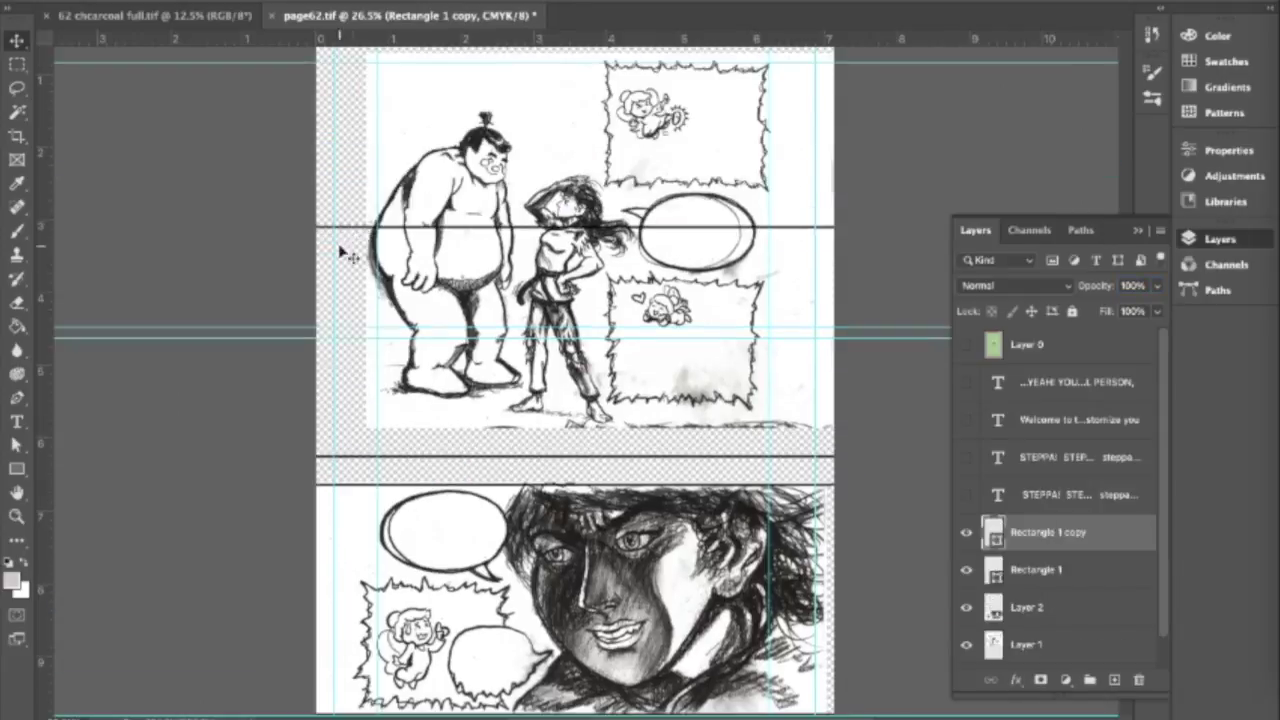
# - Measure the margin with a rectangular selection and place a horizontal guide along the lower panel's top border
pyautogui.hotkey('ctrl', 'shift', 'z')
pyautogui.scroll(1, 744, 620)
pyautogui.scroll(5, 522, 406)
pyautogui.moveTo(287, 38); pyautogui.dragTo(287, 567)
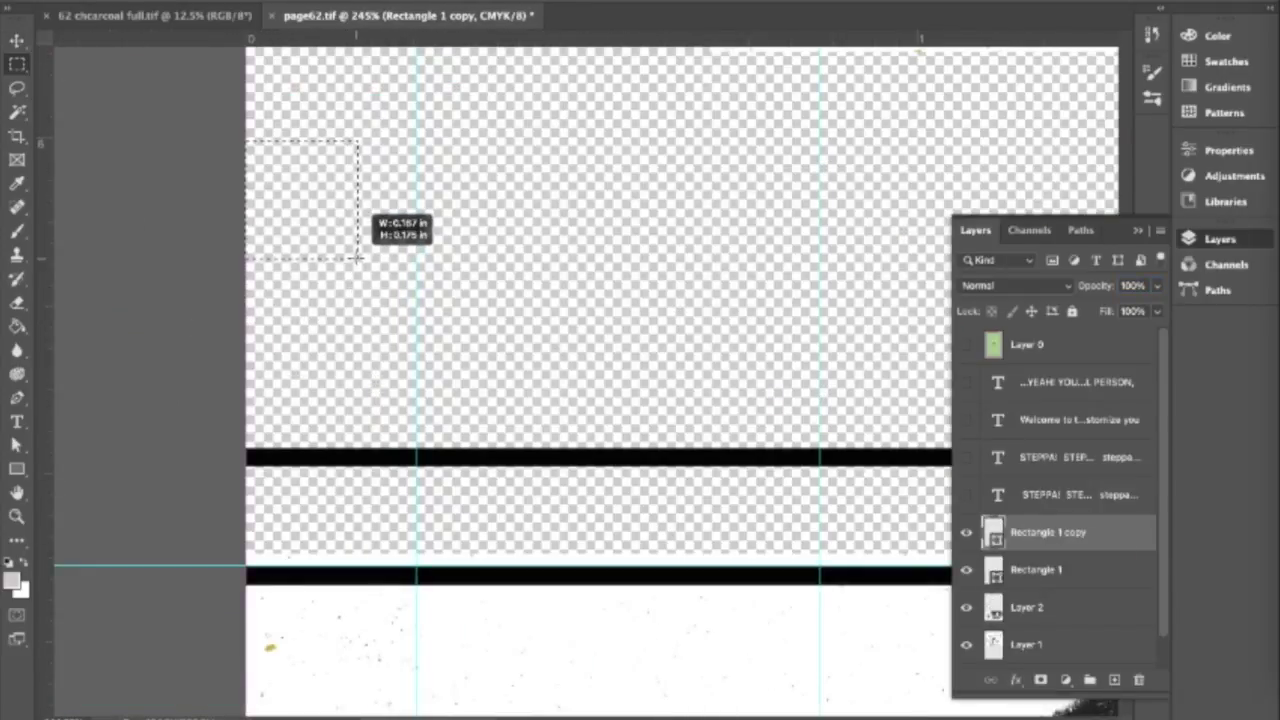
pyautogui.hotkey('ctrl', 'd')
pyautogui.scroll(-7, 114, 522)
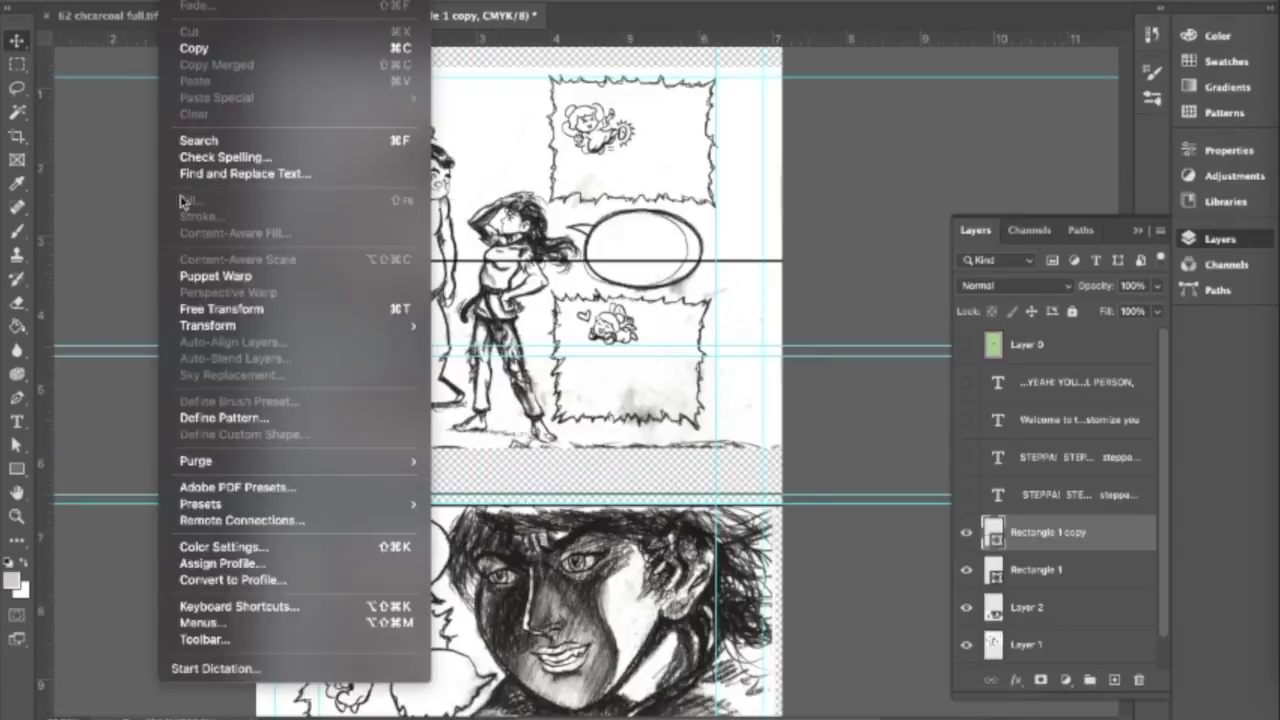
# - Free-transform the Rectangle 1 copy frame to enclose the upper panel, inset from the page sides and ending above the lower panel
pyautogui.hotkey('ctrl', 't')
pyautogui.moveTo(241, 375); pyautogui.dragTo(293, 375)
pyautogui.moveTo(811, 377); pyautogui.dragTo(762, 345)
pyautogui.moveTo(525, 260); pyautogui.dragTo(525, 62)
pyautogui.moveTo(749, 307); pyautogui.dragTo(550, 302)
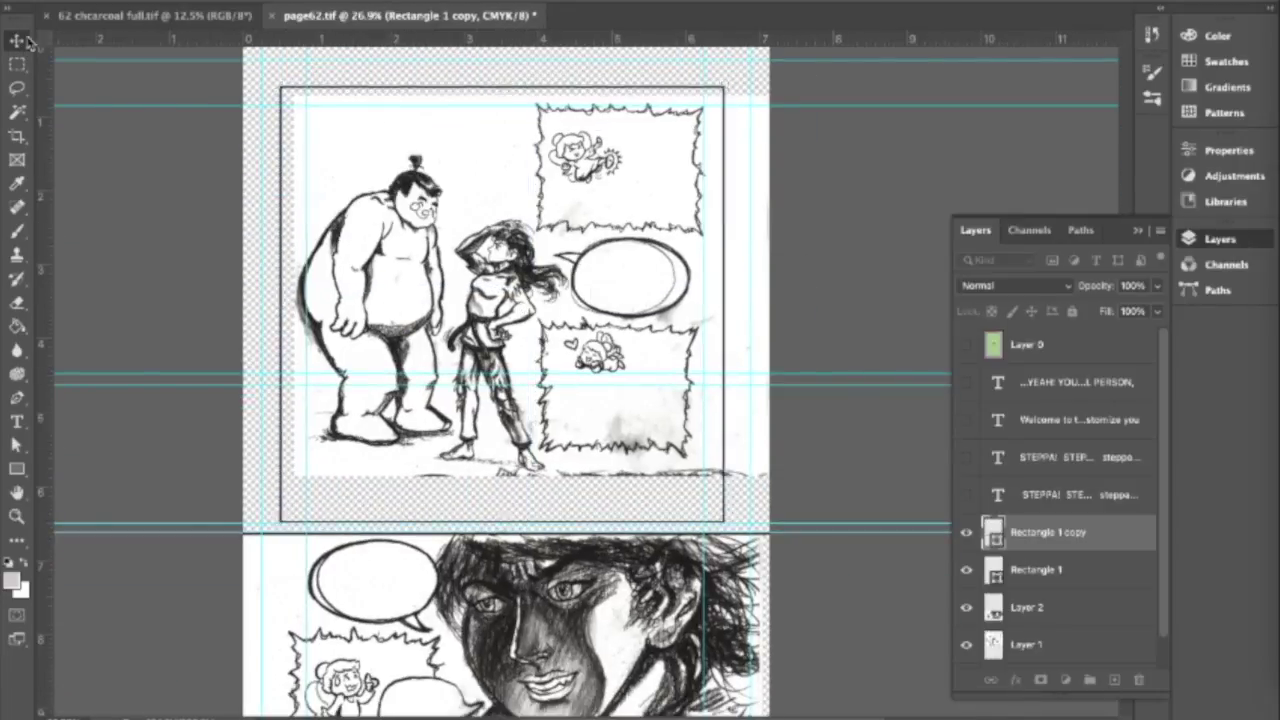
# - Cut away the stray strip of Layer 1 beneath the upper panel's jagged box and add an empty layer above Layer 2
pyautogui.scroll(2, 430, 150)
pyautogui.scroll(-3, 343, 320)
pyautogui.scroll(-5, 334, 500)
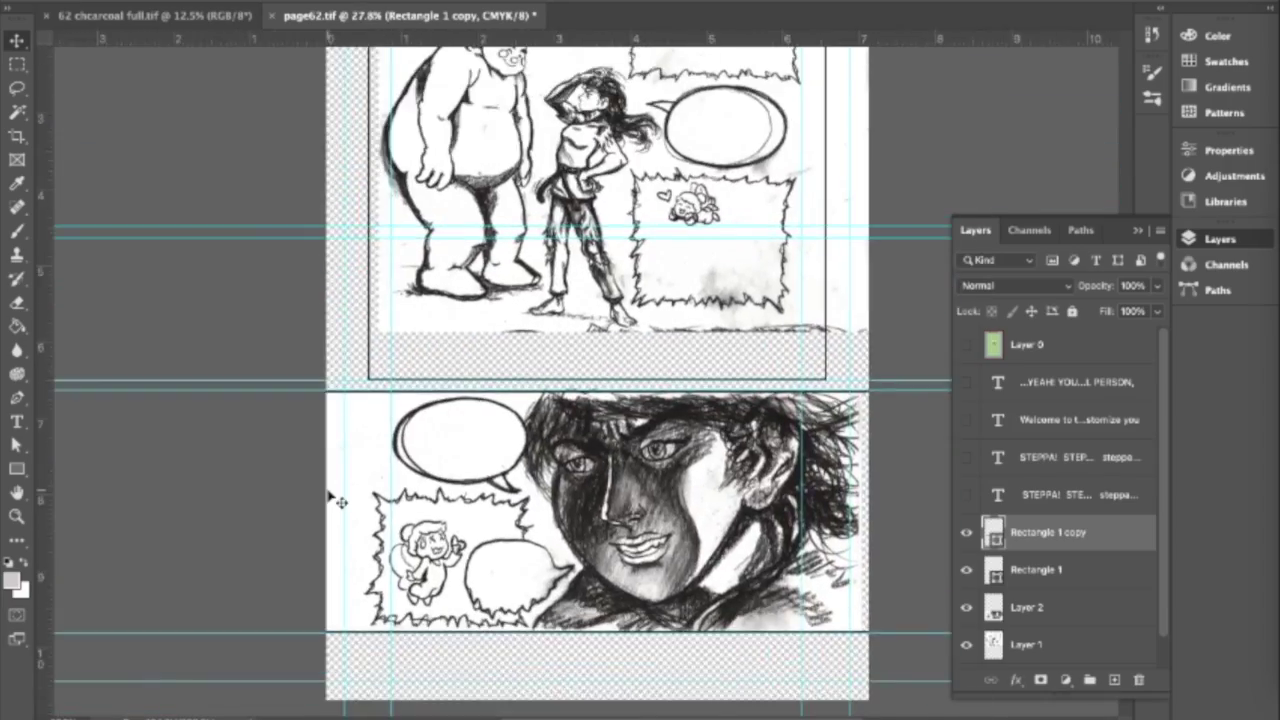
pyautogui.scroll(4, 340, 502)
pyautogui.press('m')
pyautogui.click(1030, 645)
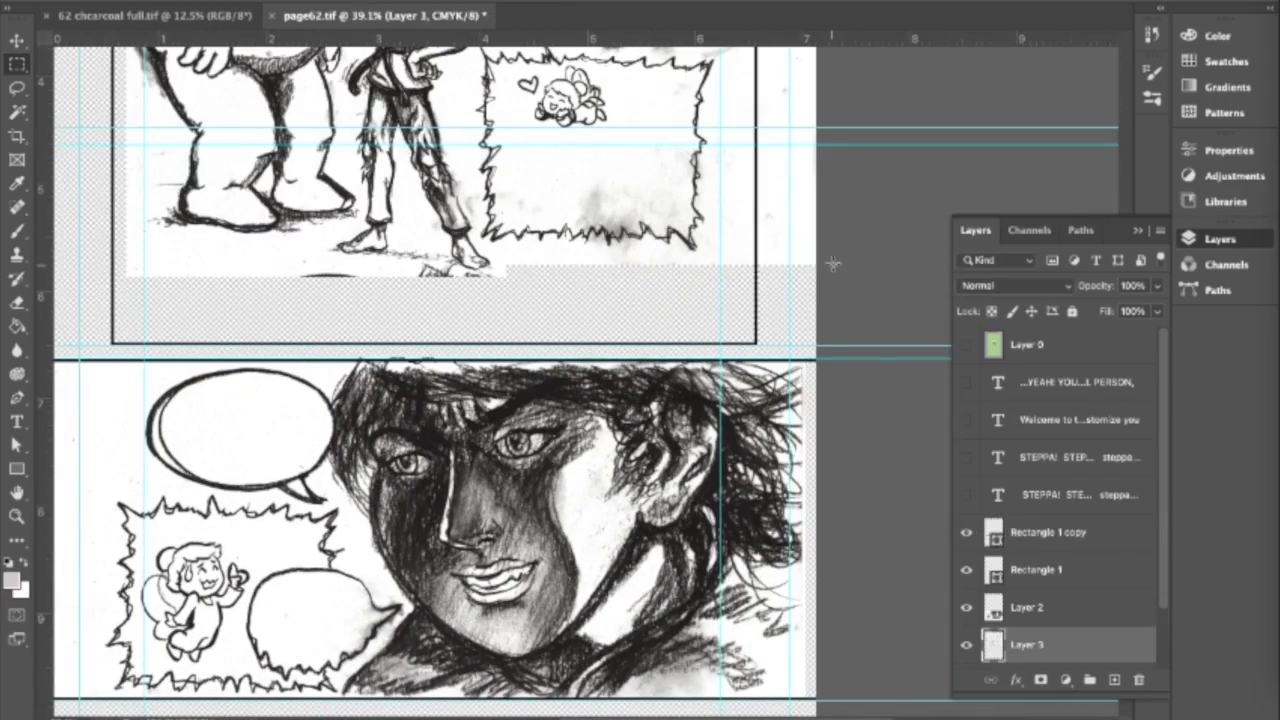
pyautogui.hotkey('ctrl', 'shift', 'alt', 'n')
pyautogui.hotkey('shift', 'alt', 'm')
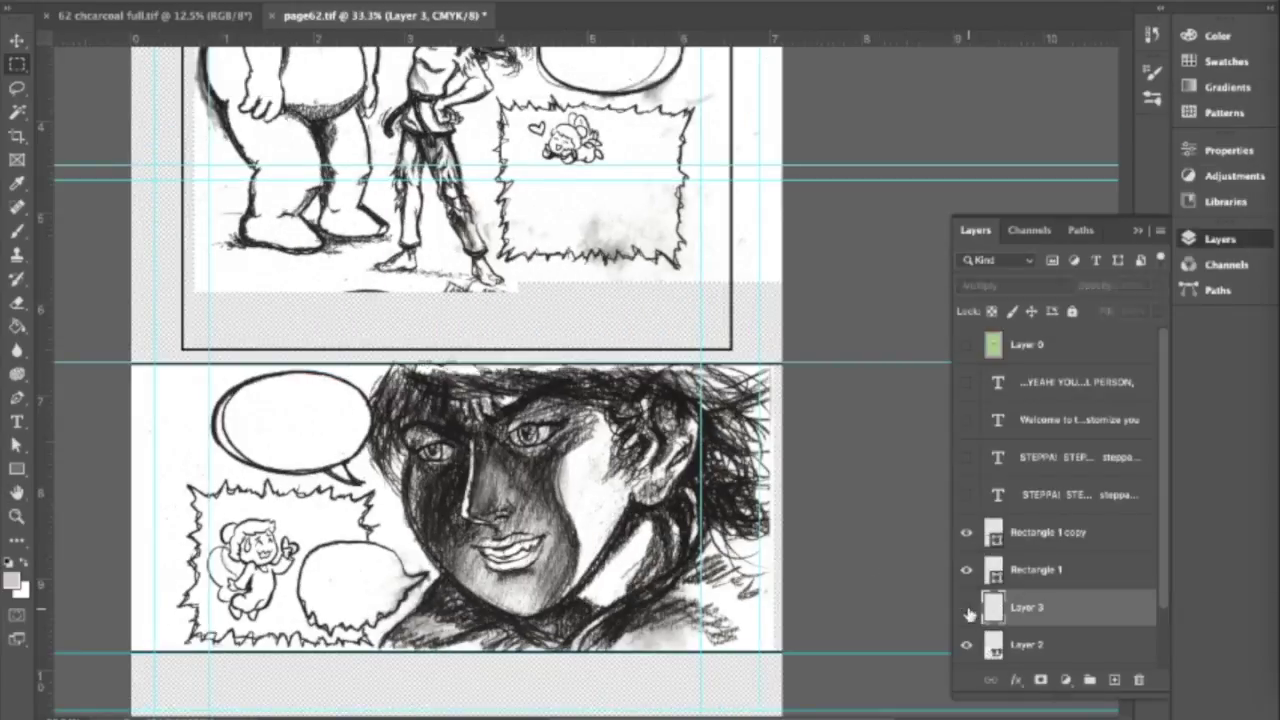
# - Select Layer 1 through Rectangle 1 copy together and remove the surplus horizontal guides around the upper panel and the gutter
pyautogui.click(1030, 645)
pyautogui.scroll(-2, 683, 238)
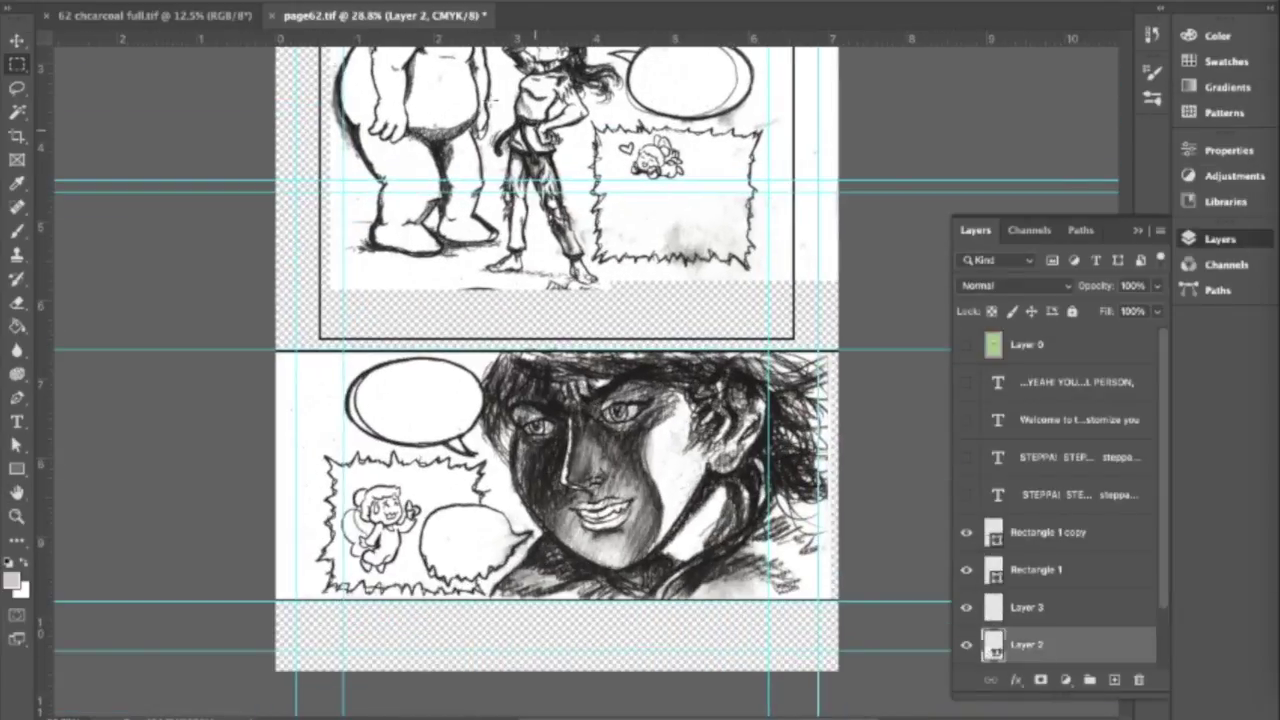
pyautogui.scroll(3, 683, 238)
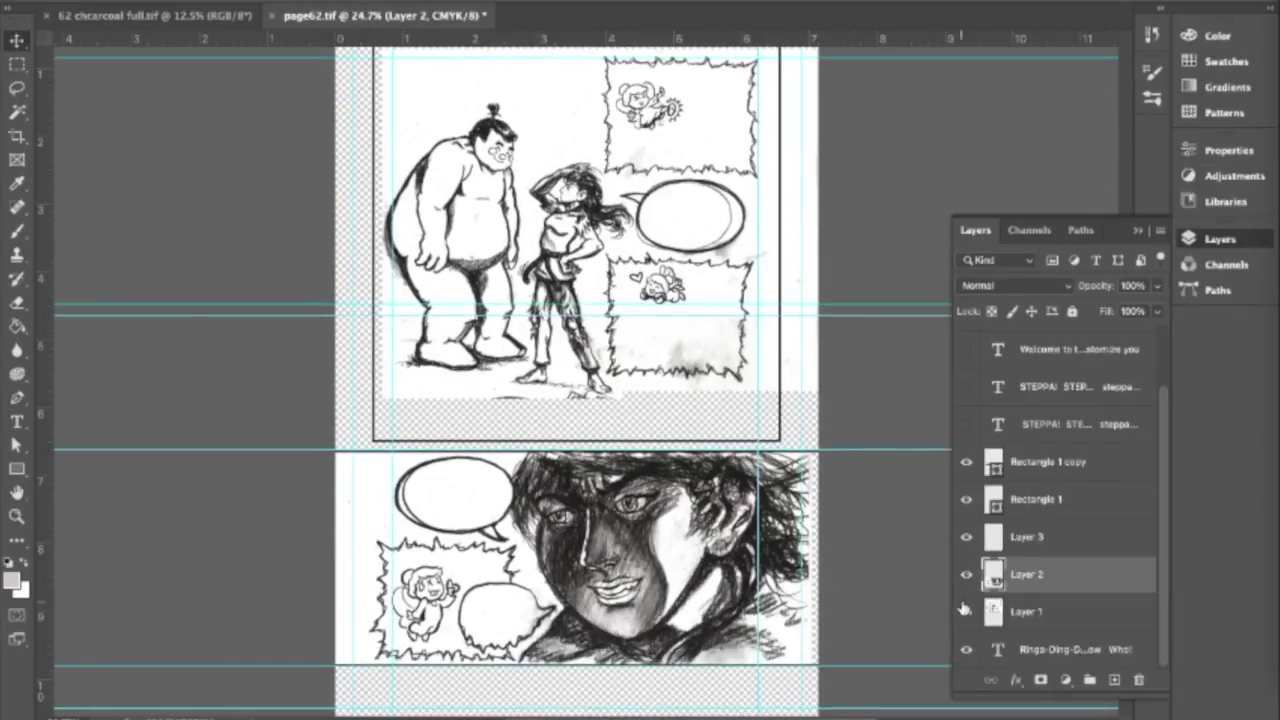
pyautogui.hotkey('ctrl', '0')
pyautogui.hotkey('ctrl', 'alt', 'a')
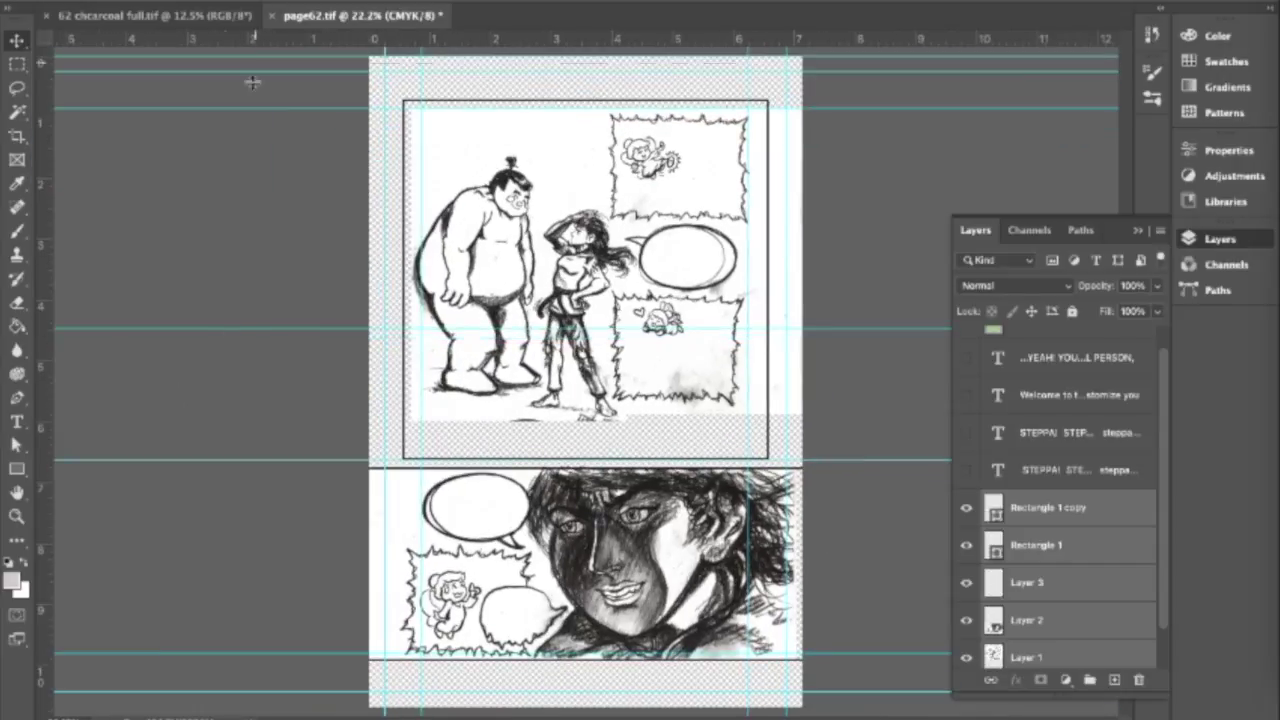
pyautogui.scroll(-1, 277, 209)
pyautogui.click(1030, 657)
pyautogui.keyDown('shift'); pyautogui.click(1037, 463); pyautogui.keyUp('shift')
pyautogui.hotkey('ctrl', '0')
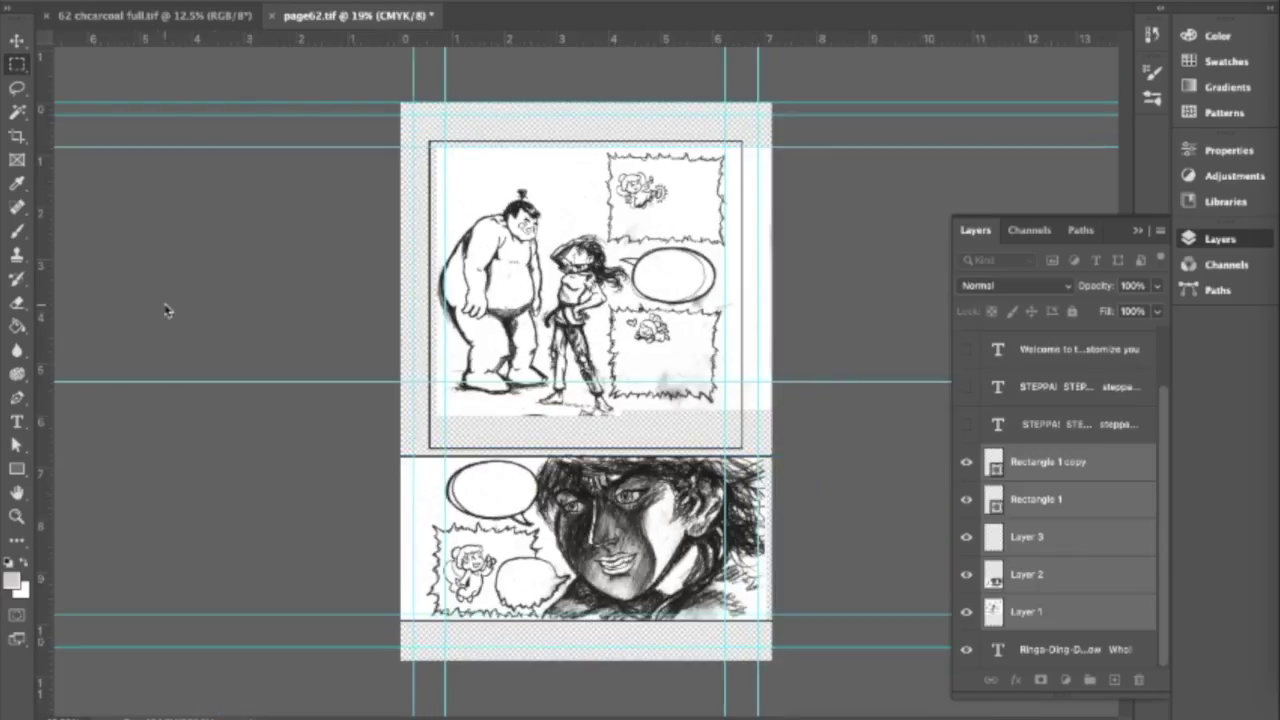
# - Lasso the upper jagged box on Layer 1 and move it up and to the right inside the frame
pyautogui.click(1054, 605)
pyautogui.click(16, 87)
pyautogui.scroll(6, 674, 309)
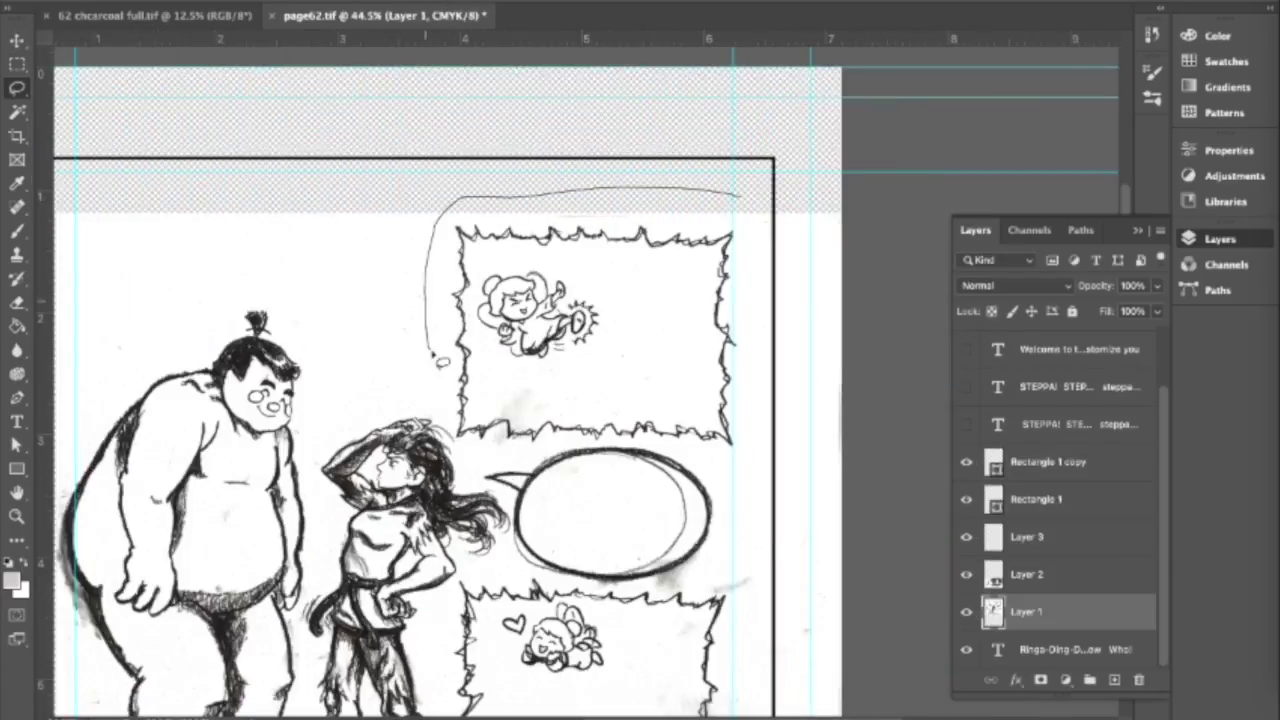
pyautogui.scroll(-6, 469, 263)
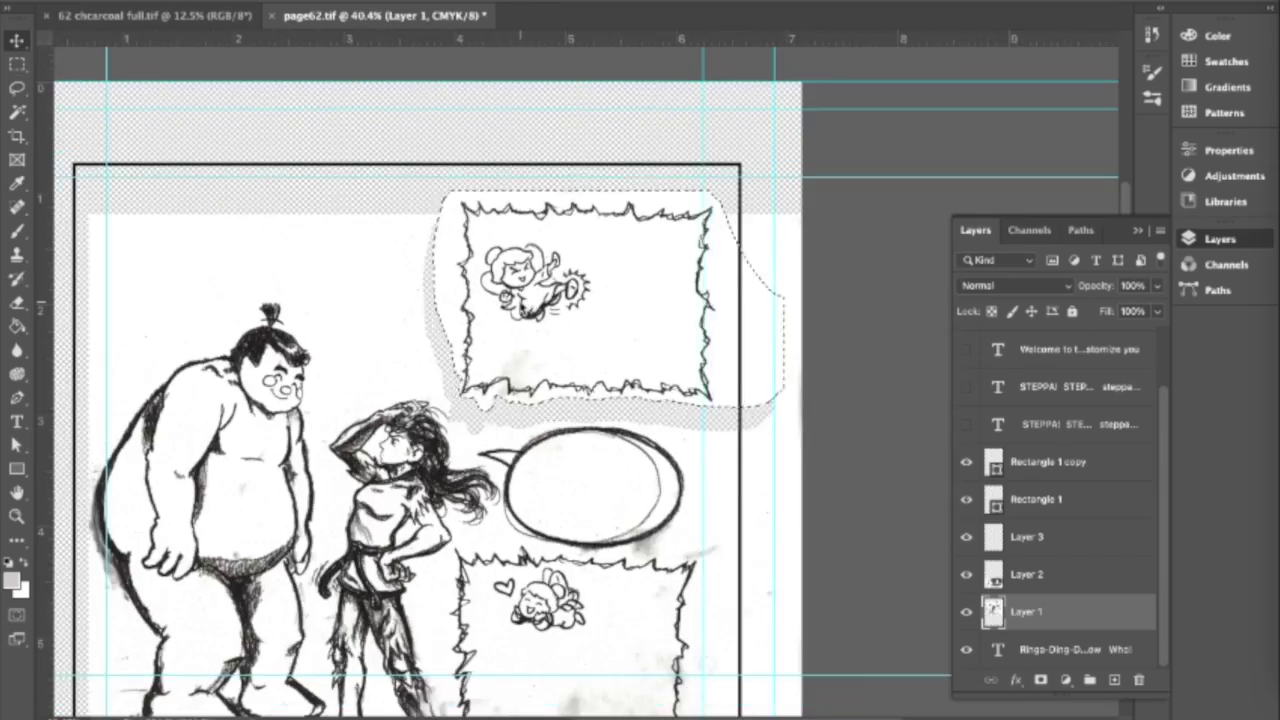
# - Lasso the oval speech bubble on Layer 1 and shift it toward the frame's right side
pyautogui.press('m')
pyautogui.press('l')
pyautogui.scroll(5, 603, 374)
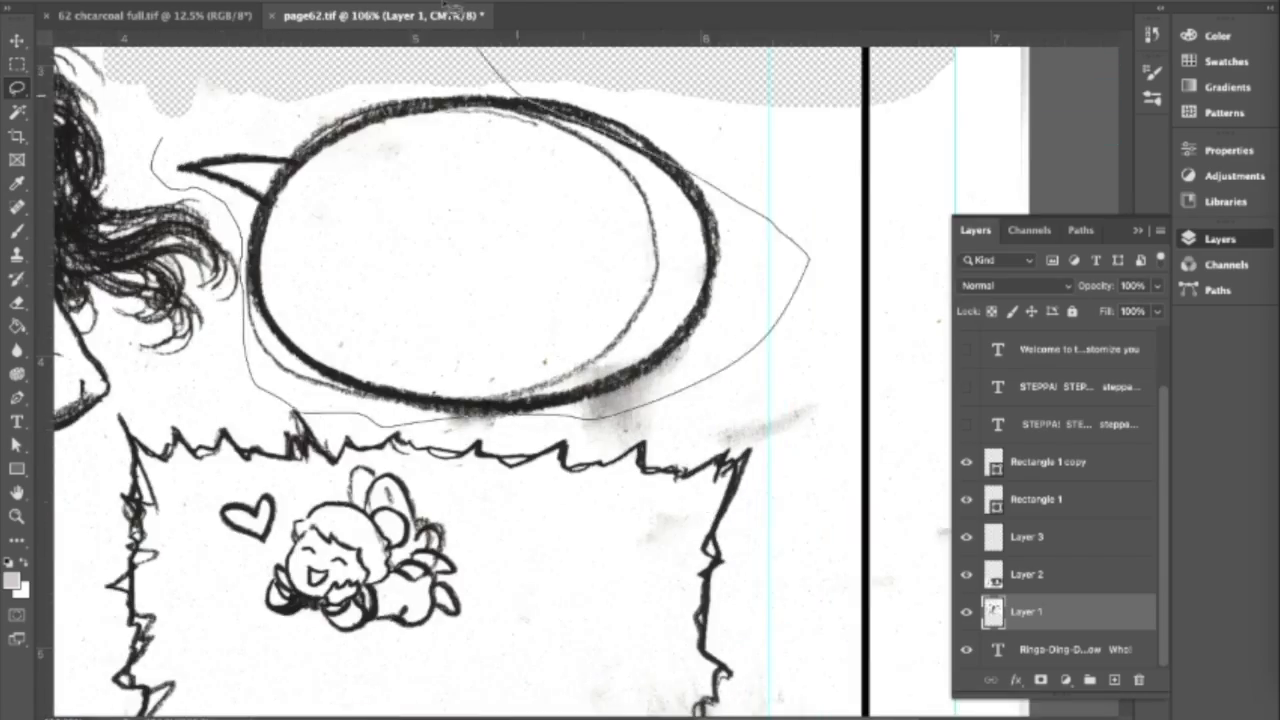
pyautogui.moveTo(592, 397); pyautogui.dragTo(691, 370)
pyautogui.scroll(-5, 688, 378)
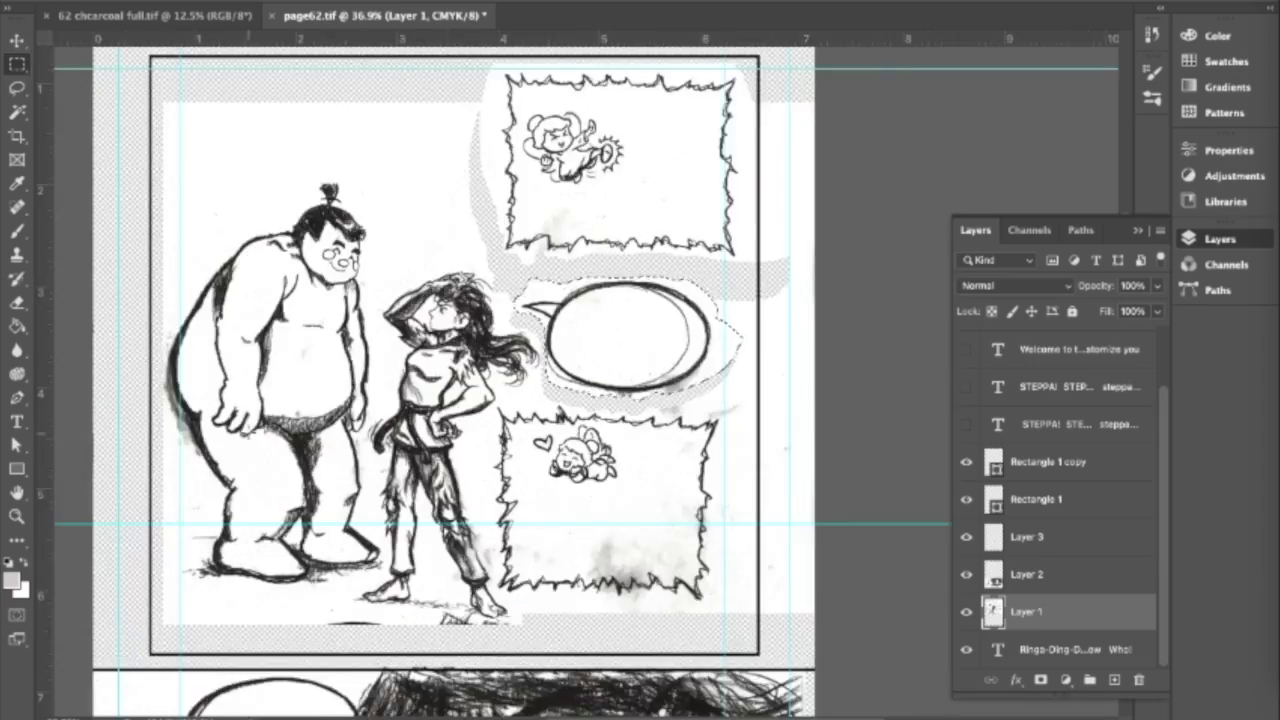
# - Lasso the lower jagged box on Layer 1 and shift it into place below the speech bubble
pyautogui.scroll(3, 640, 500)
pyautogui.moveTo(222, 133); pyautogui.dragTo(213, 462)
pyautogui.scroll(-3, 400, 350)
# - Add the lower panel's drawing as a new layer, scale it to fit between the panel borders, and hide Layer 2
pyautogui.click(90, 2)
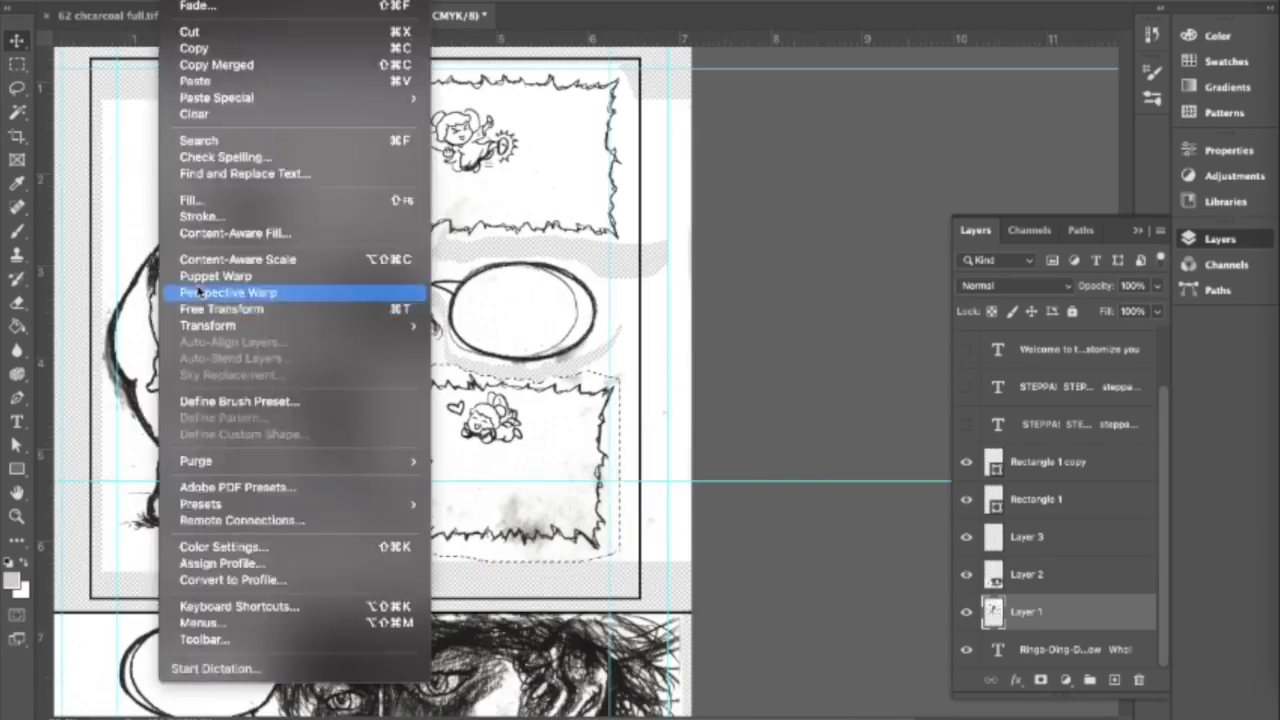
pyautogui.click(143, 346)
pyautogui.scroll(3, 588, 592)
pyautogui.scroll(-3, 588, 592)
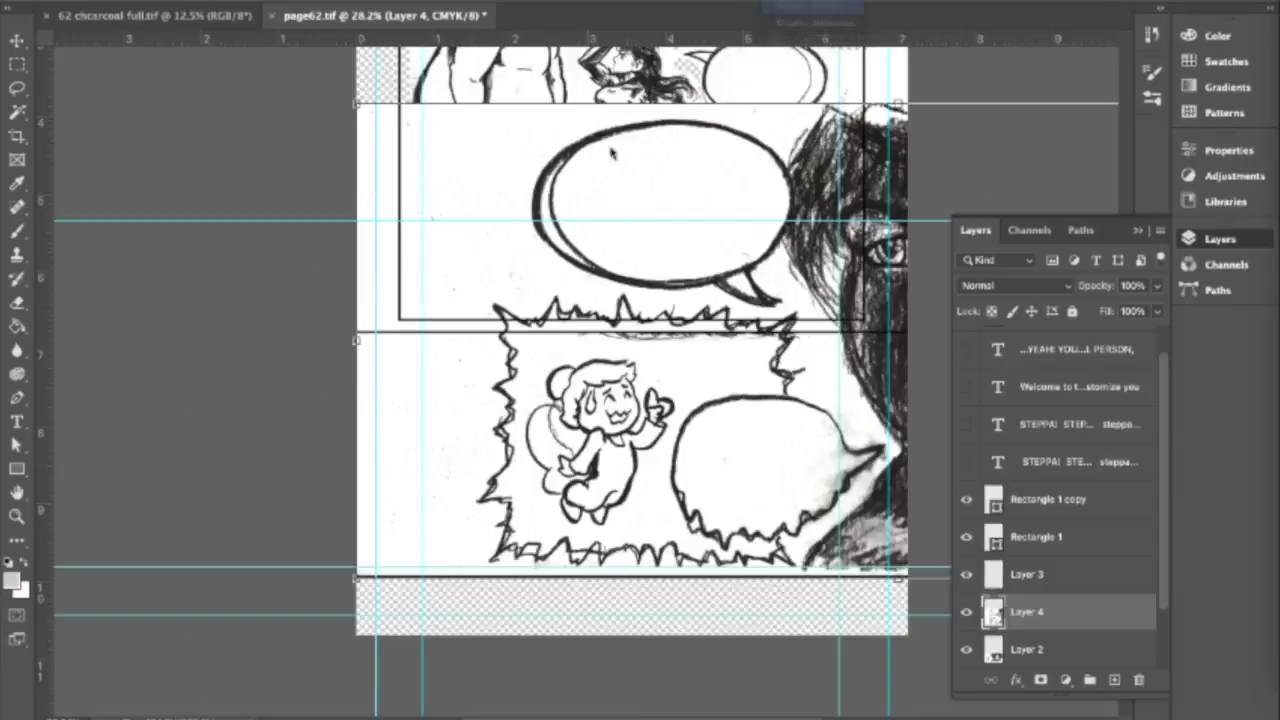
pyautogui.scroll(-3, 613, 152)
pyautogui.scroll(4, 613, 152)
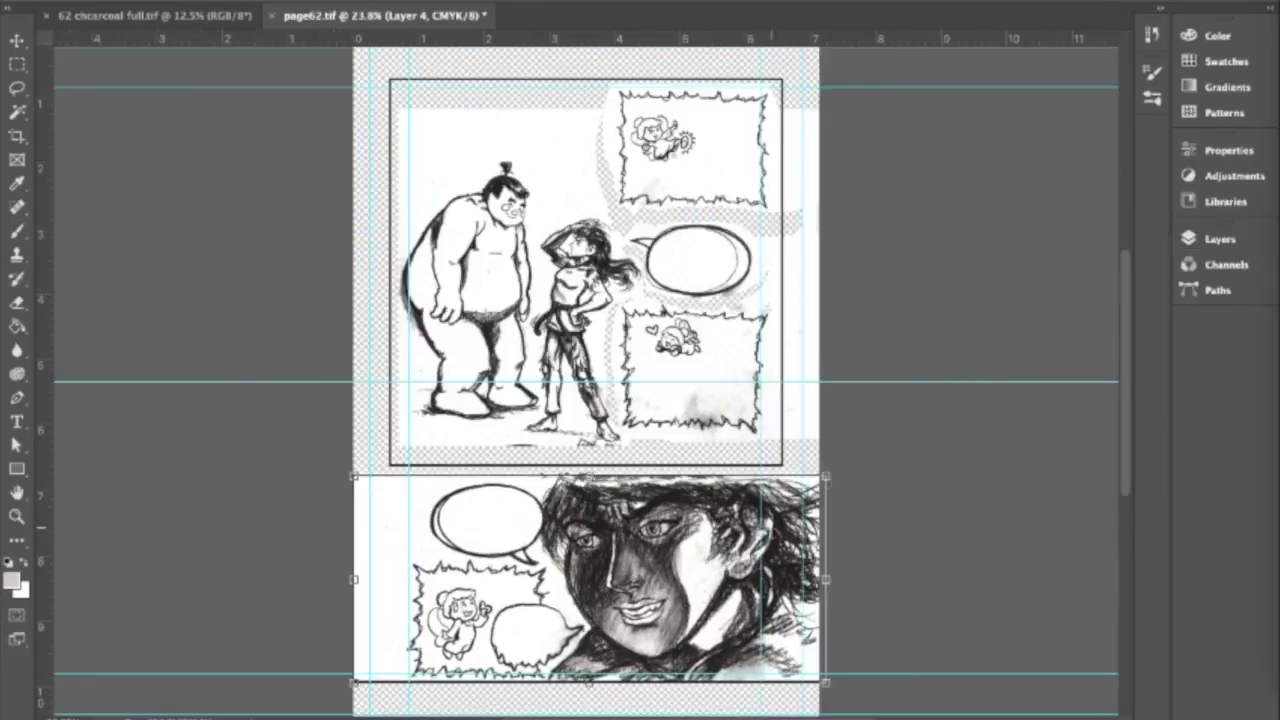
pyautogui.moveTo(914, 309); pyautogui.dragTo(900, 590)
pyautogui.click(1220, 239)
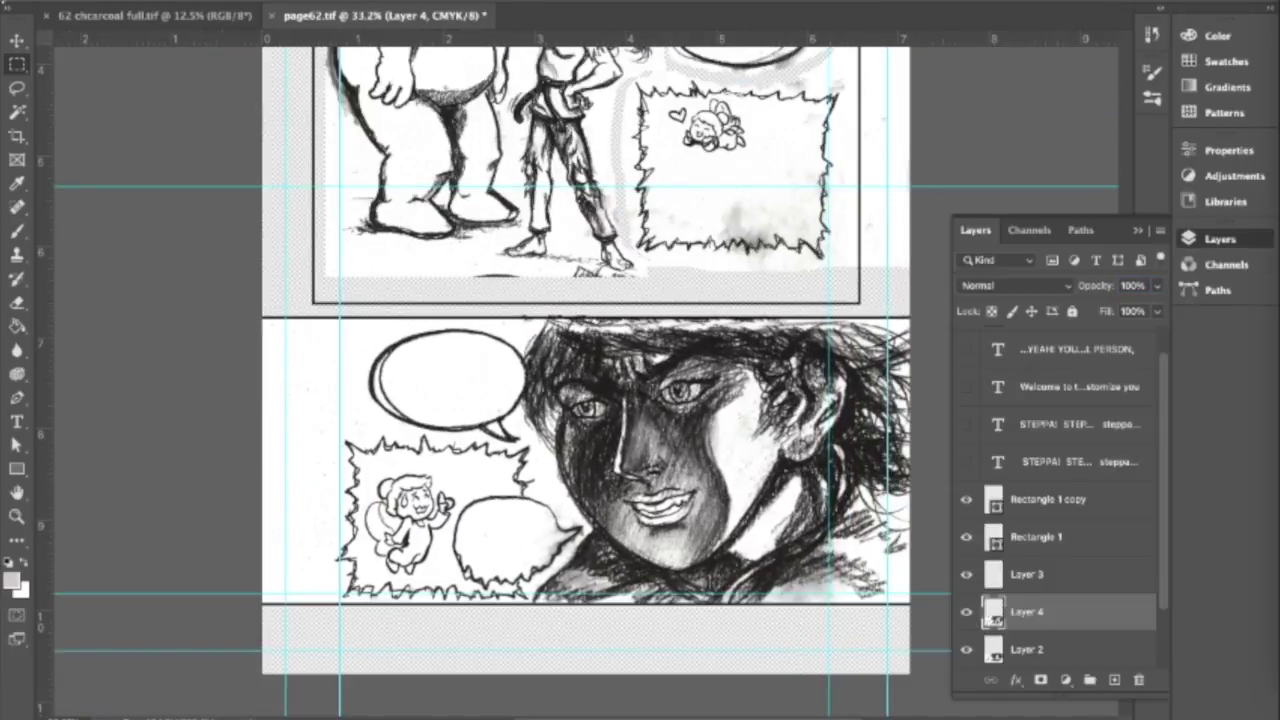
pyautogui.press('Return')
pyautogui.press('v')
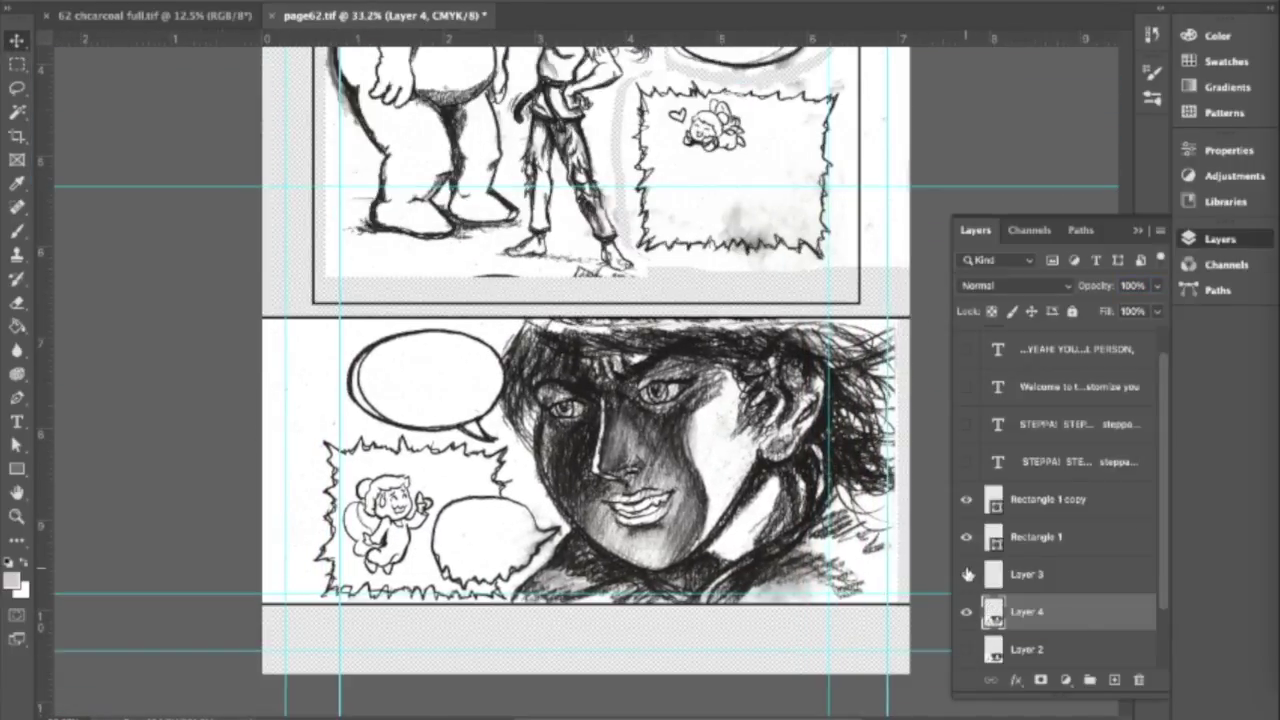
# - Add the upper panel's drawing as a new layer and scale it inside the frame to about 6 by 5.4 inches
pyautogui.click(972, 576)
pyautogui.scroll(10, 600, 400)
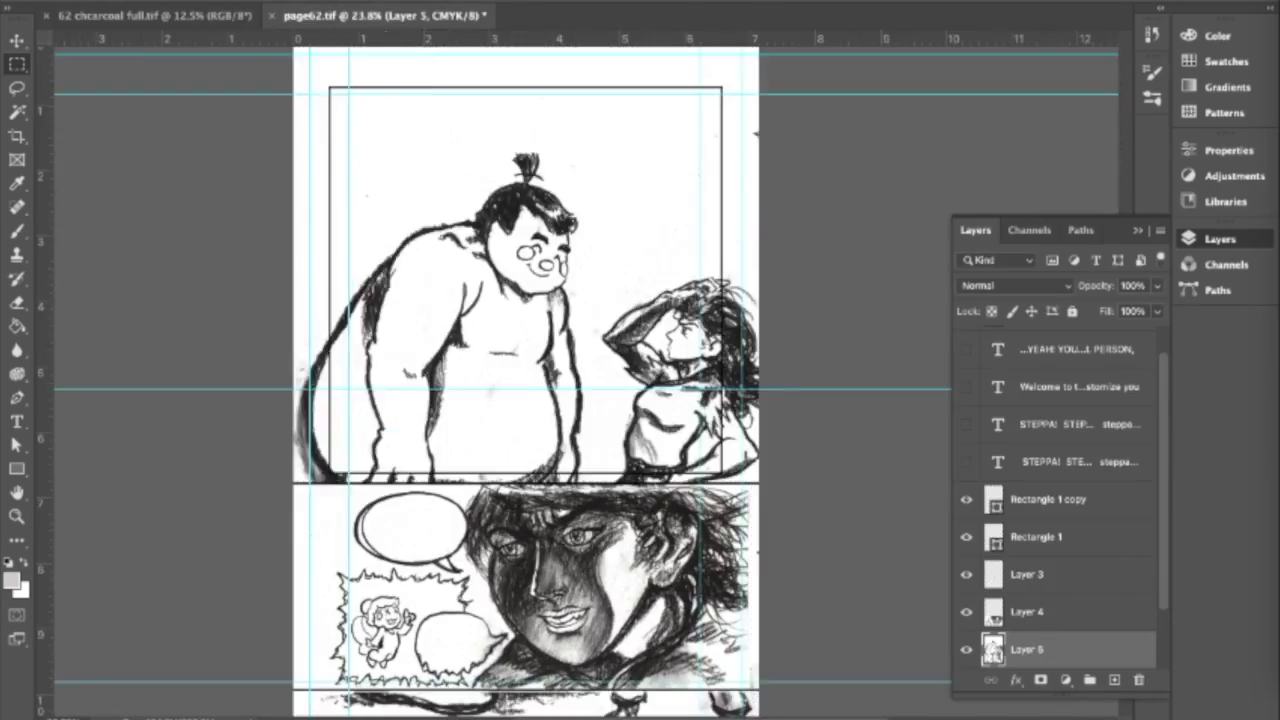
pyautogui.hotkey('ctrl', 't')
pyautogui.hotkey('ctrl', '0')
pyautogui.moveTo(737, 193); pyautogui.dragTo(737, 228)
pyautogui.hotkey('ctrl', '0')
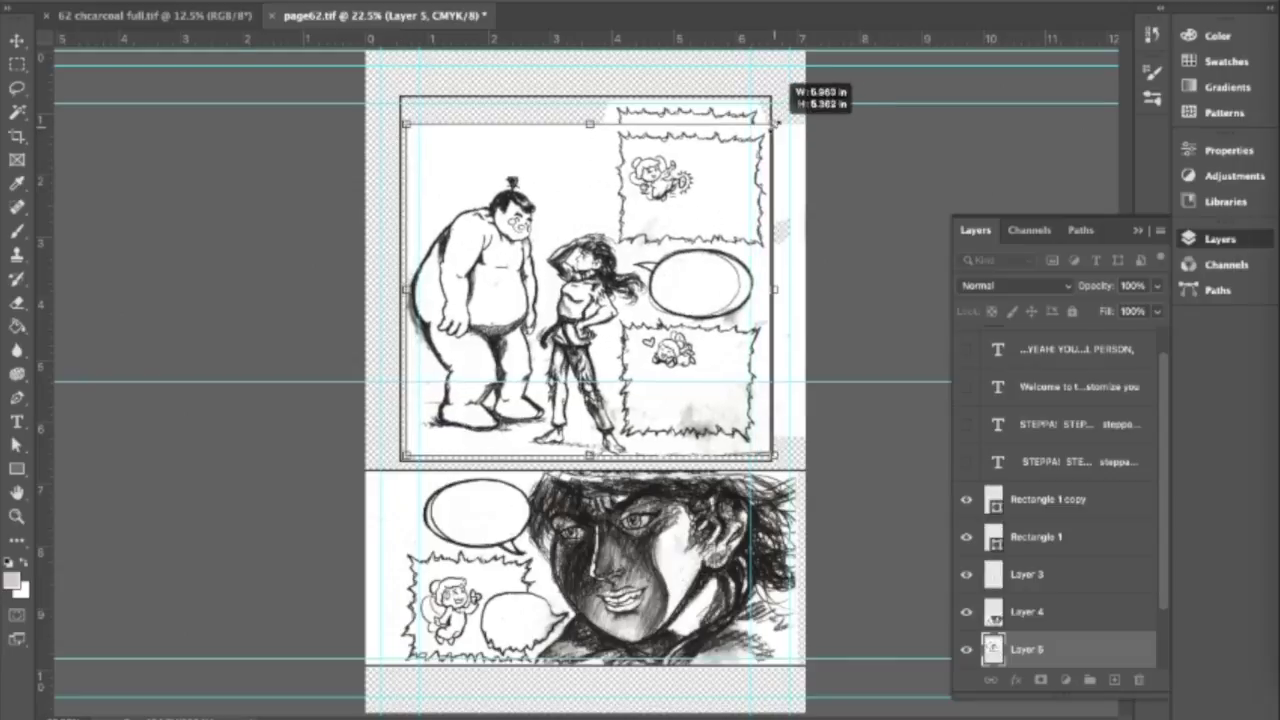
pyautogui.press('Return')
# - Lasso the upper jagged box on Layer 5 and move it into the frame's upper right corner
pyautogui.press('l')
pyautogui.scroll(10, 670, 178)
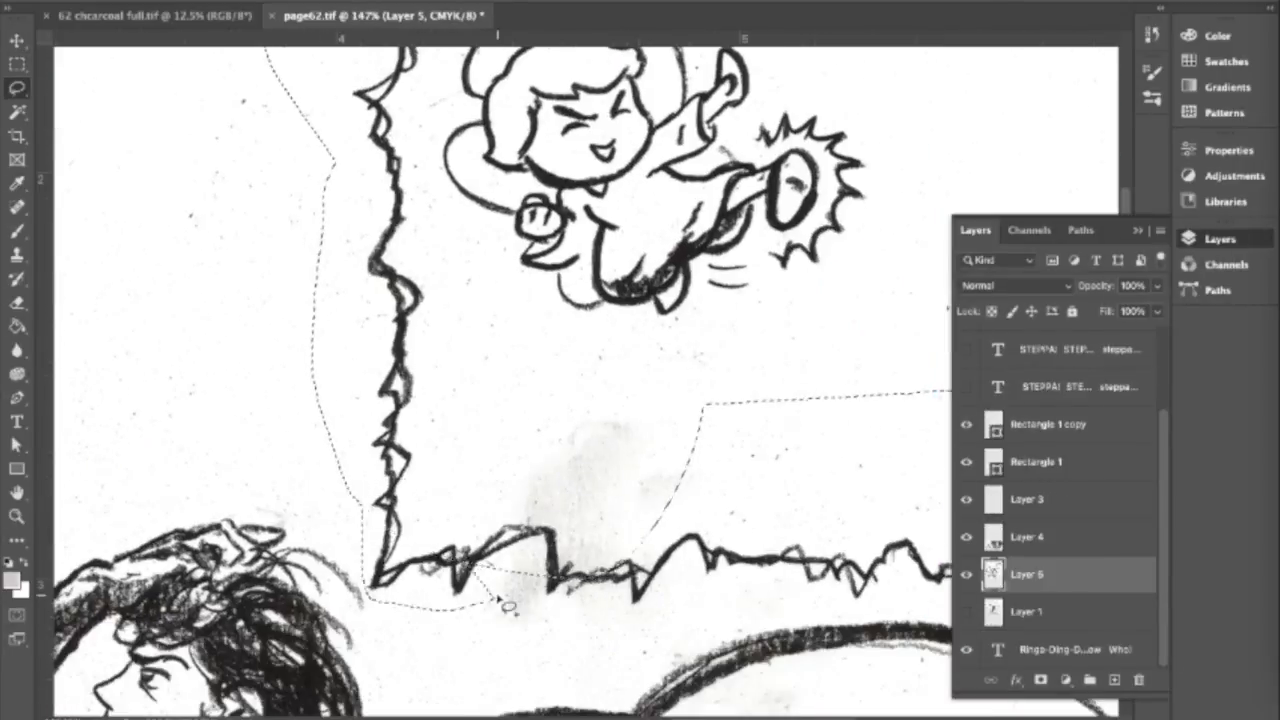
pyautogui.scroll(-5, 508, 606)
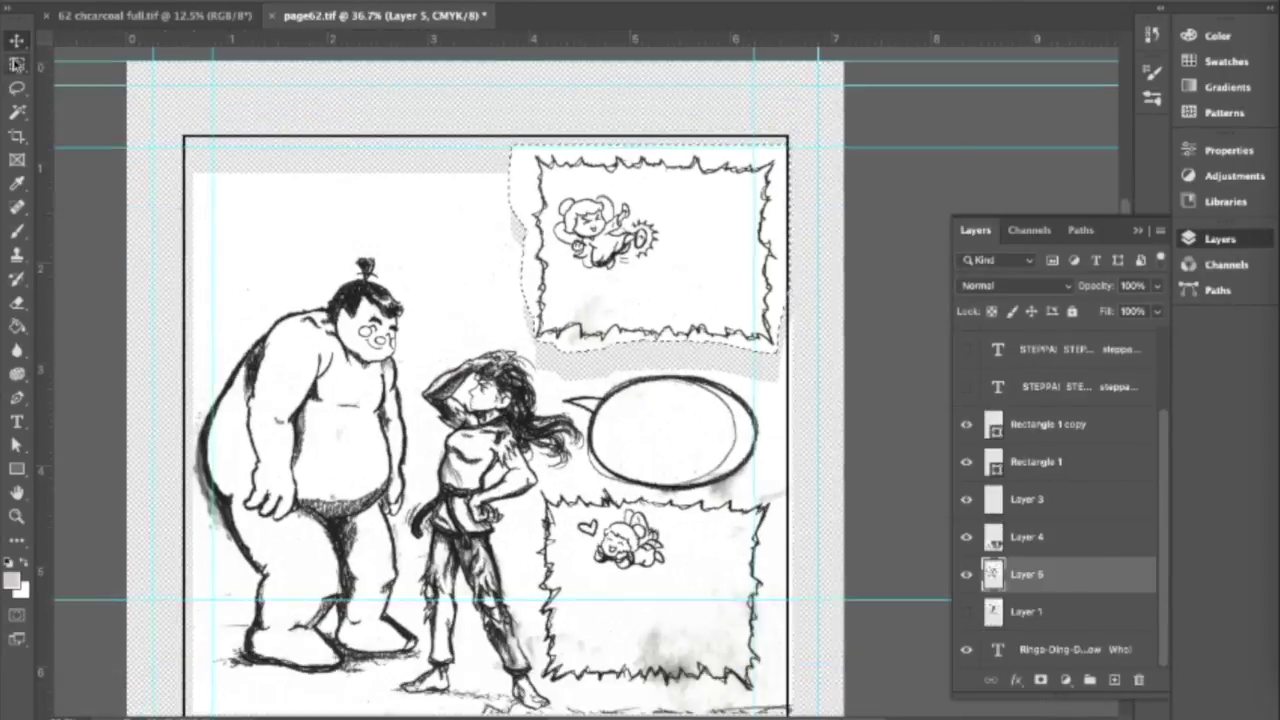
# - Lasso the oval speech bubble on Layer 5 and reposition it beneath the upper jagged box
pyautogui.scroll(5, 330, 337)
pyautogui.moveTo(540, 120); pyautogui.dragTo(330, 337)
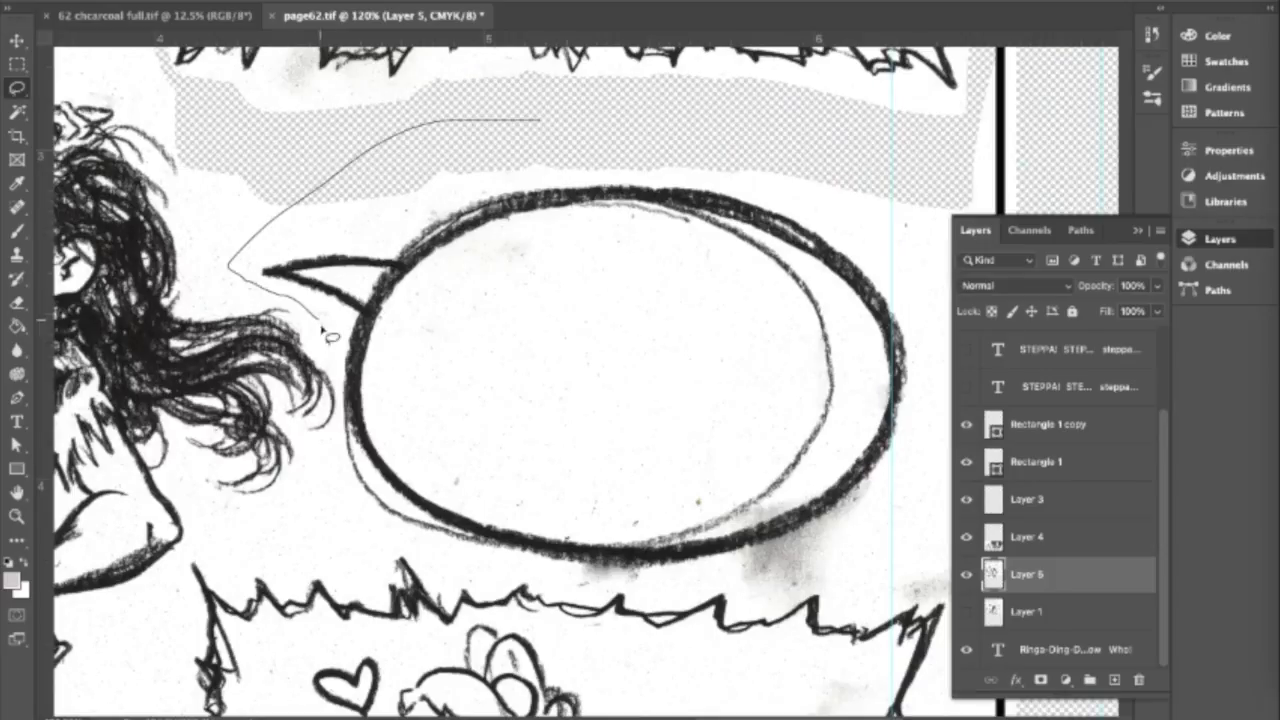
pyautogui.moveTo(652, 595); pyautogui.dragTo(610, 570)
pyautogui.press('Delete')
pyautogui.scroll(-5, 400, 400)
# - Lasso the lower jagged box on Layer 5 and move it right, away from the standing figure
pyautogui.scroll(4, 300, 500)
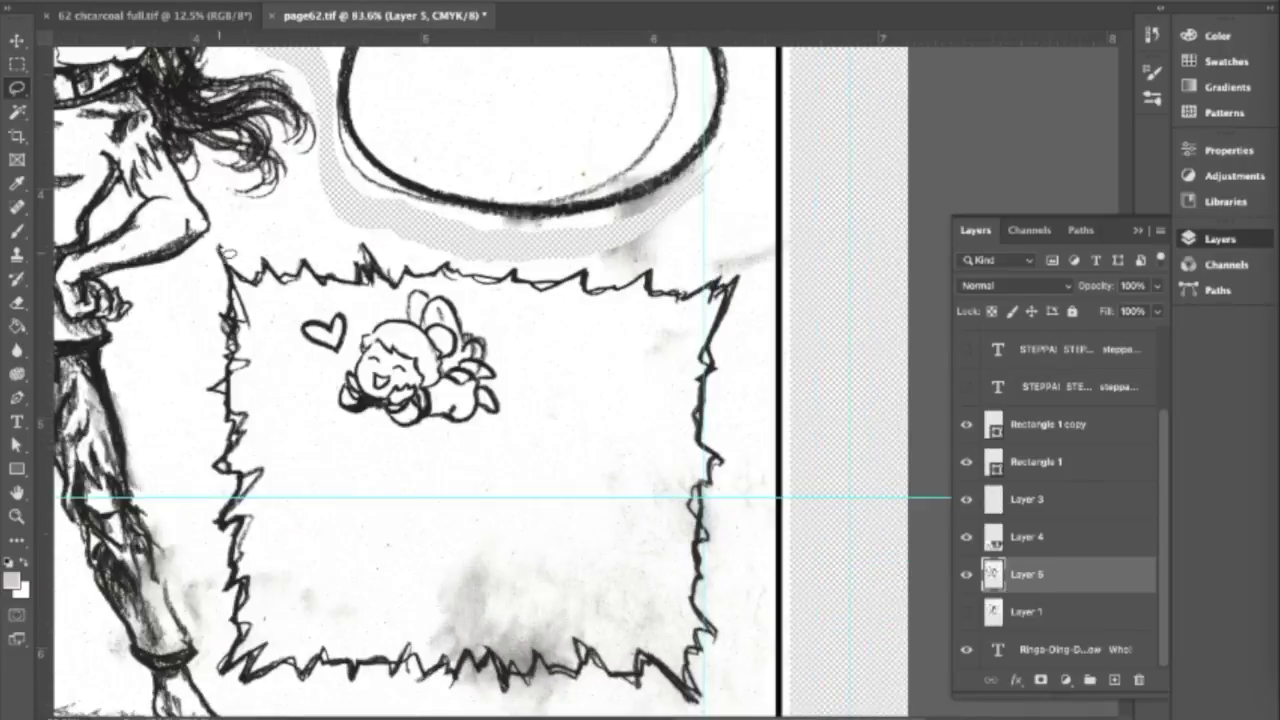
pyautogui.moveTo(215, 150); pyautogui.dragTo(255, 607)
pyautogui.moveTo(487, 158); pyautogui.dragTo(470, 152)
pyautogui.scroll(-3, 470, 152)
pyautogui.click(16, 64)
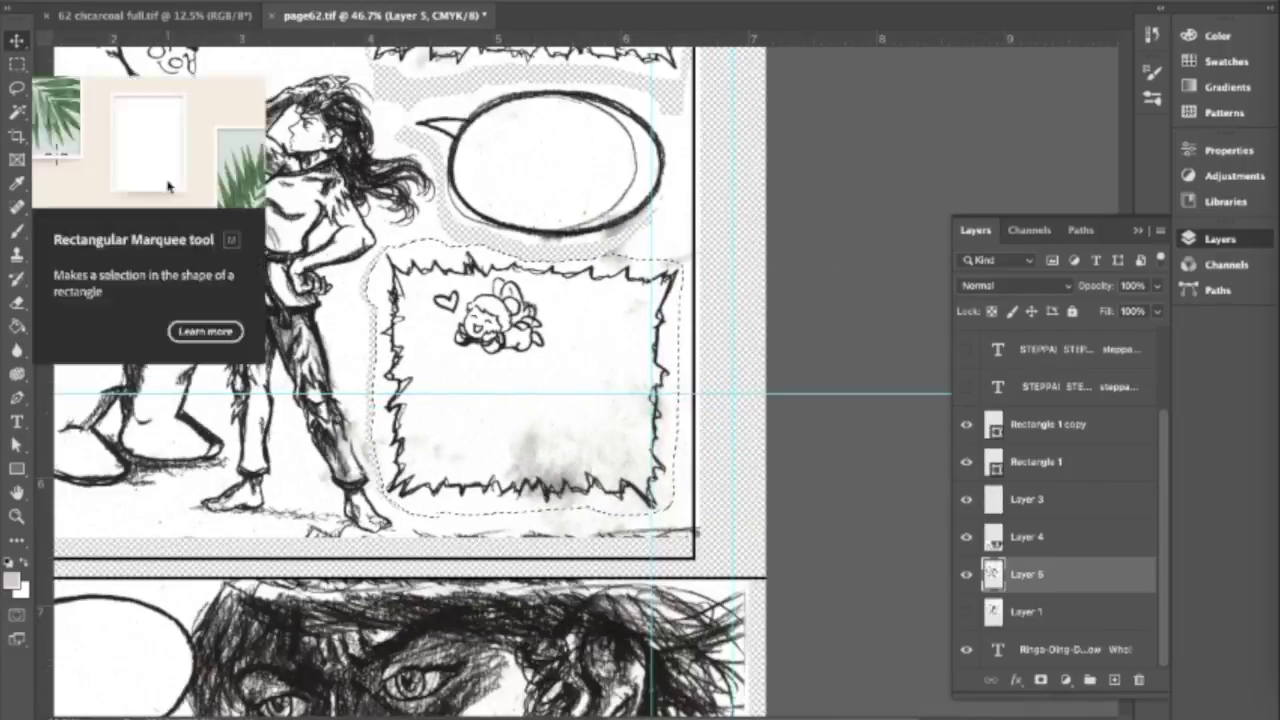
# - Select the right-hand strip of the lower jagged box and transform it to extend toward the frame
pyautogui.scroll(3, 138, 150)
pyautogui.scroll(-3, 138, 150)
pyautogui.moveTo(656, 277); pyautogui.dragTo(667, 330)
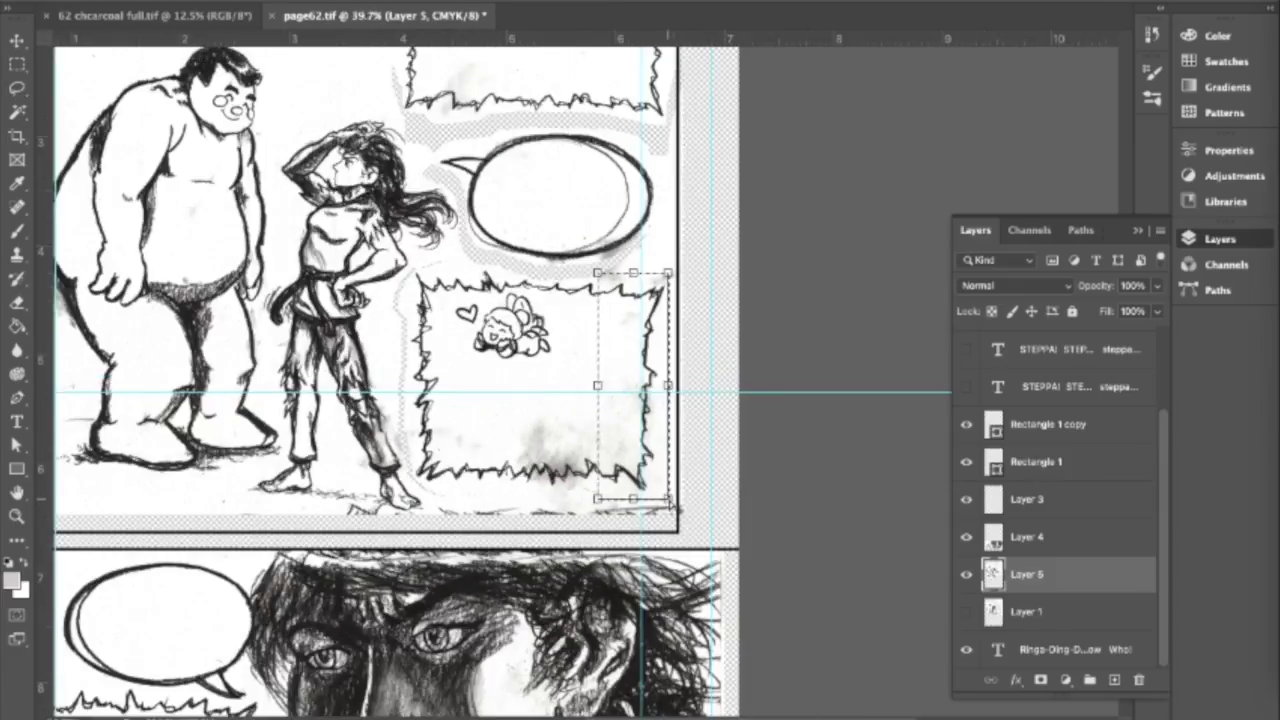
# - Select the entire lower jagged box and free-transform it slightly larger so that it fills the space inside the frame
pyautogui.scroll(3, 592, 369)
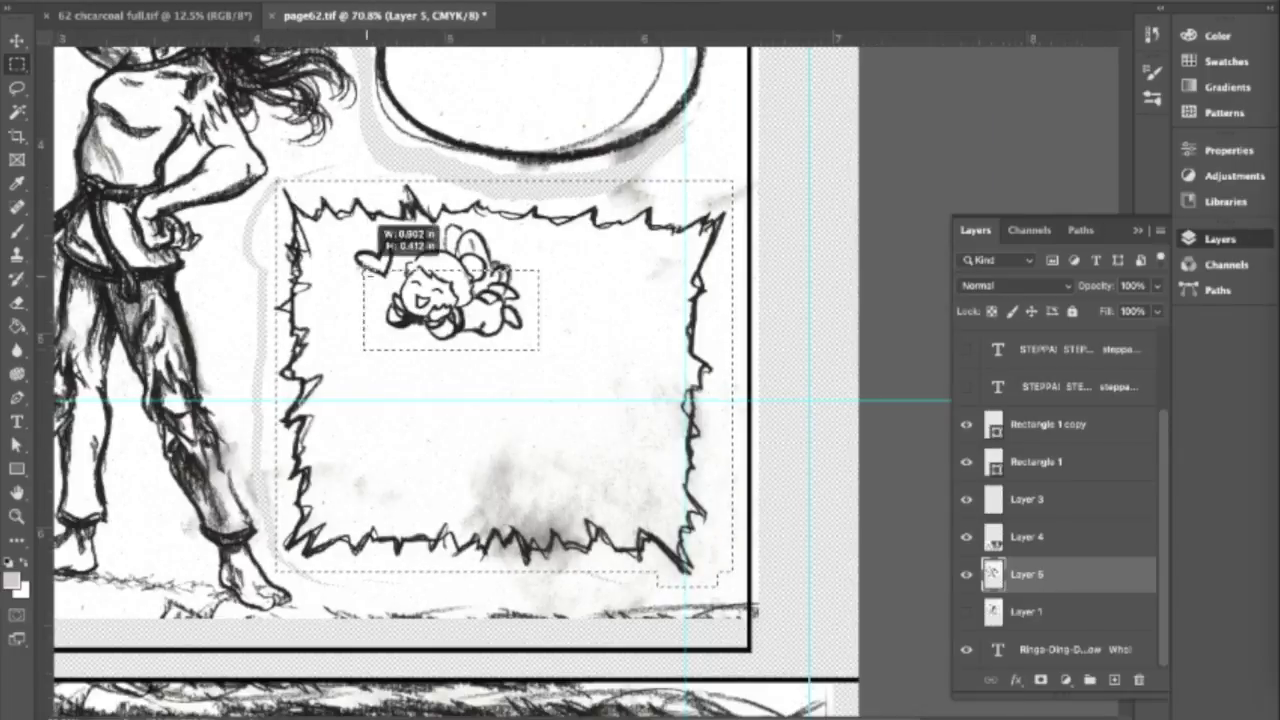
pyautogui.click(229, 314)
pyautogui.moveTo(733, 573)
pyautogui.mouseDown()
pyautogui.moveTo(752, 594)
pyautogui.moveTo(745, 578)
pyautogui.mouseUp()
pyautogui.moveTo(733, 182); pyautogui.dragTo(728, 160)
pyautogui.press('Return')
pyautogui.scroll(-5, 728, 160)
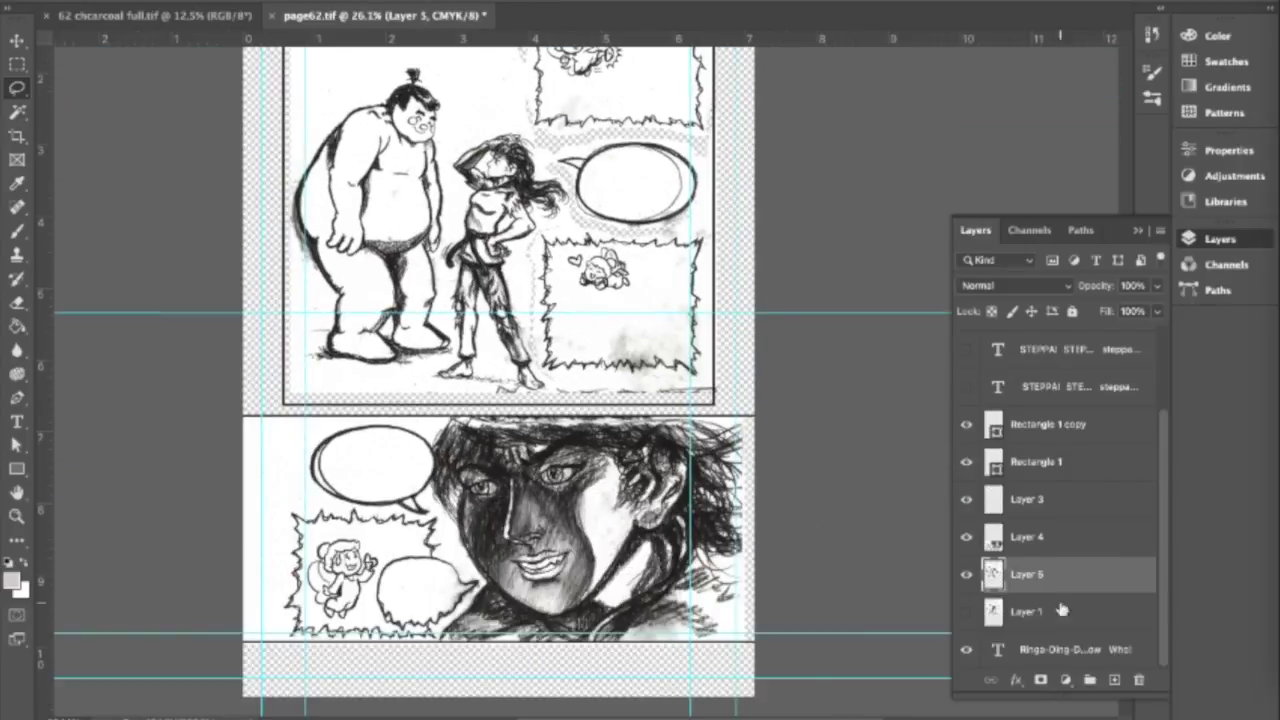
# - Add a white-filled layer beneath the artwork and move the "Welcome to the Training Room" caption into the upper jagged box
pyautogui.hotkey('ctrl', 'alt', 'shift', 'n')
pyautogui.press('g')
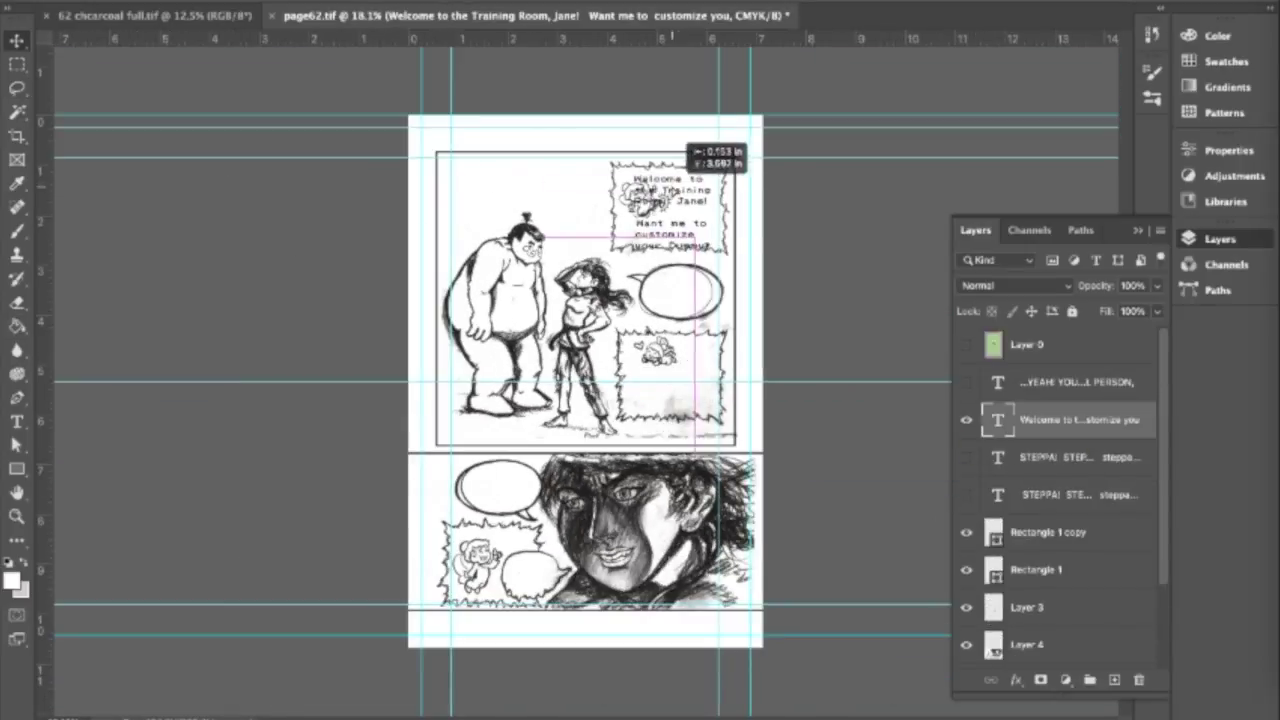
pyautogui.scroll(3, 700, 250)
# - Copy the selected part of the upper jagged box onto a new layer and stretch it leftward to widen the box
pyautogui.moveTo(404, 103); pyautogui.dragTo(732, 355)
pyautogui.hotkey('ctrl', 'j')
pyautogui.click(229, 314)
pyautogui.moveTo(404, 229); pyautogui.dragTo(300, 229)
pyautogui.press('Return')
pyautogui.press('Escape')
# - Move the fairy left of the caption in the upper jagged box and paint out the leftover old edge with the white Pencil
pyautogui.hotkey('alt', '[')
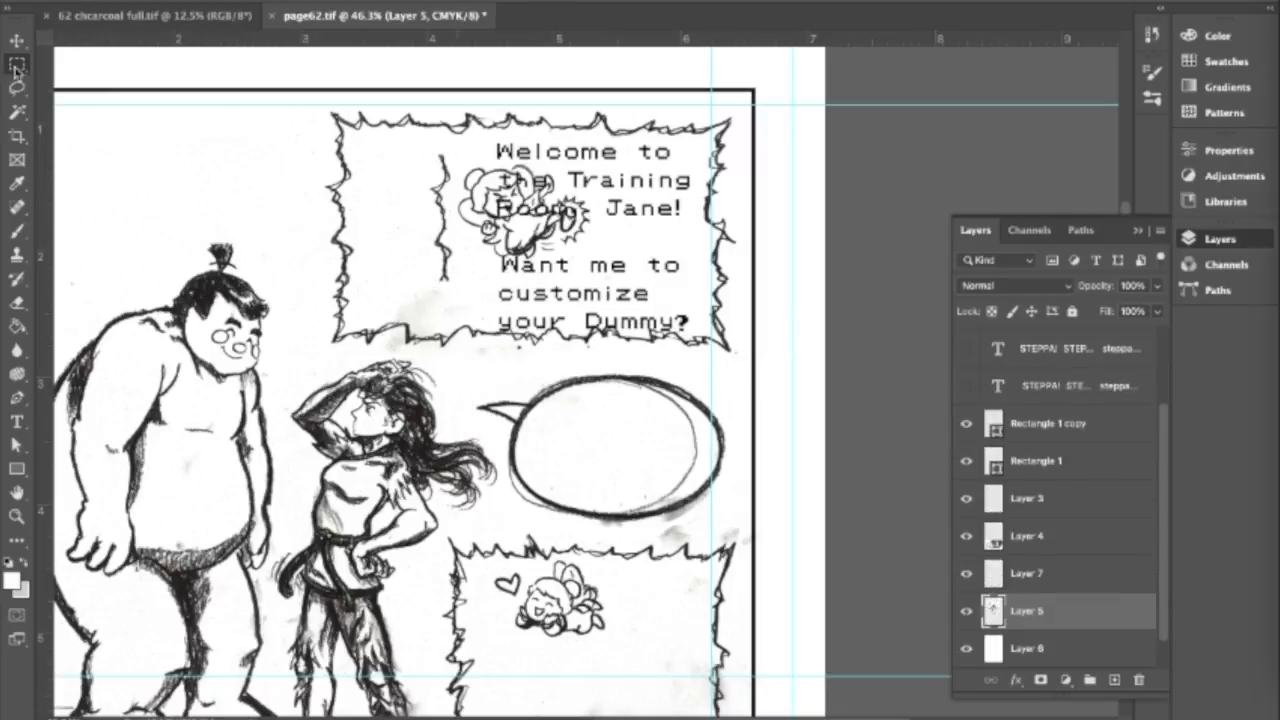
pyautogui.hotkey('ctrl', 'j')
pyautogui.rightClick(16, 230)
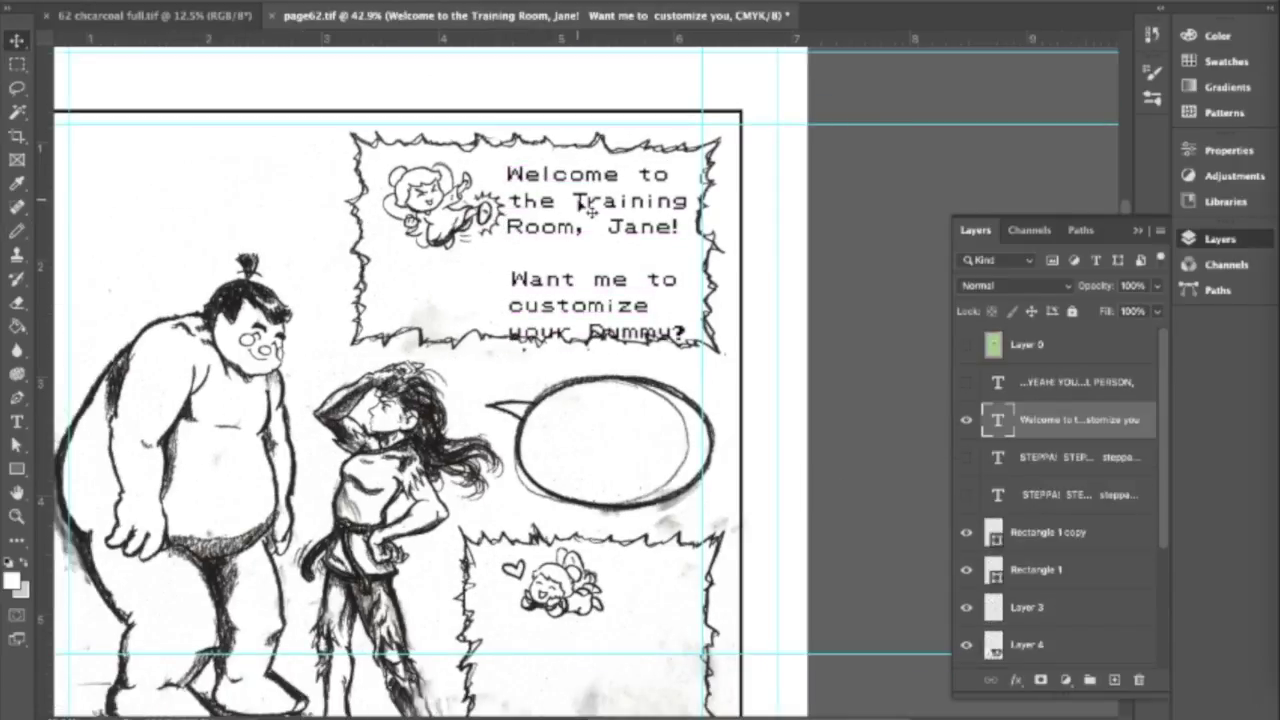
# - Replace the caption's opening sentence with "Leir Technologies!"
pyautogui.click(16, 421)
pyautogui.click(510, 335)
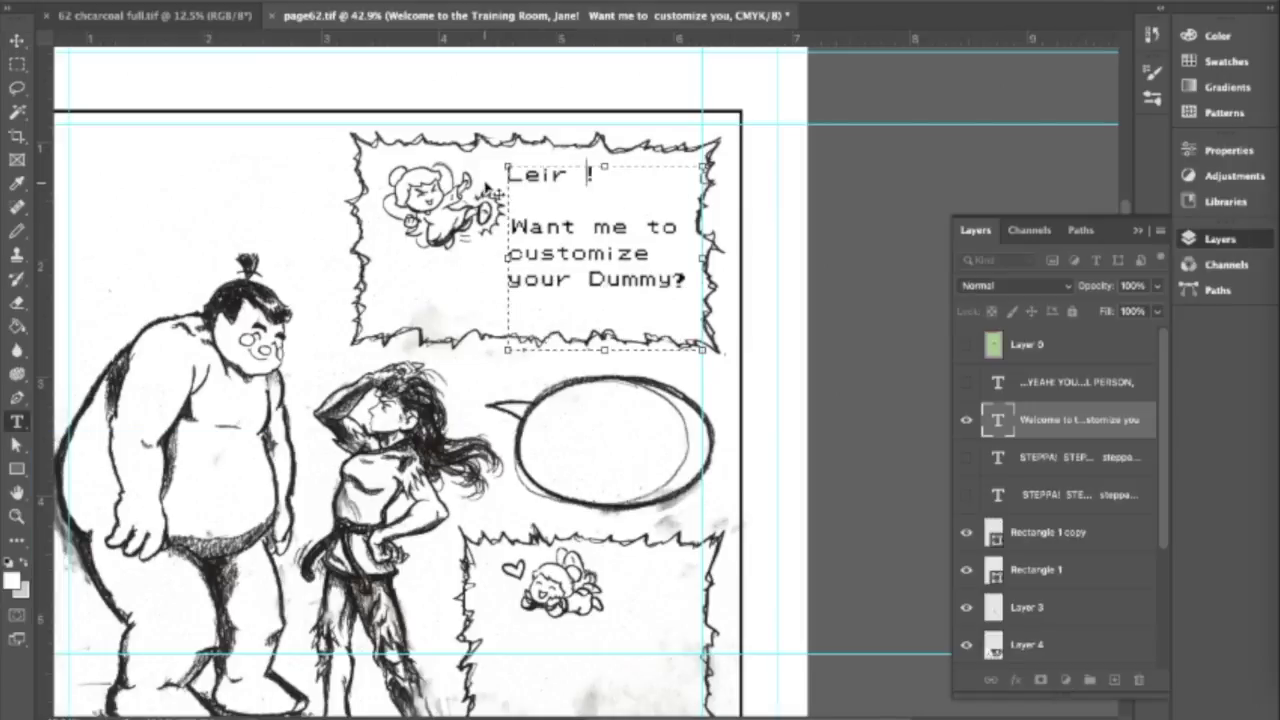
pyautogui.write('nologies')
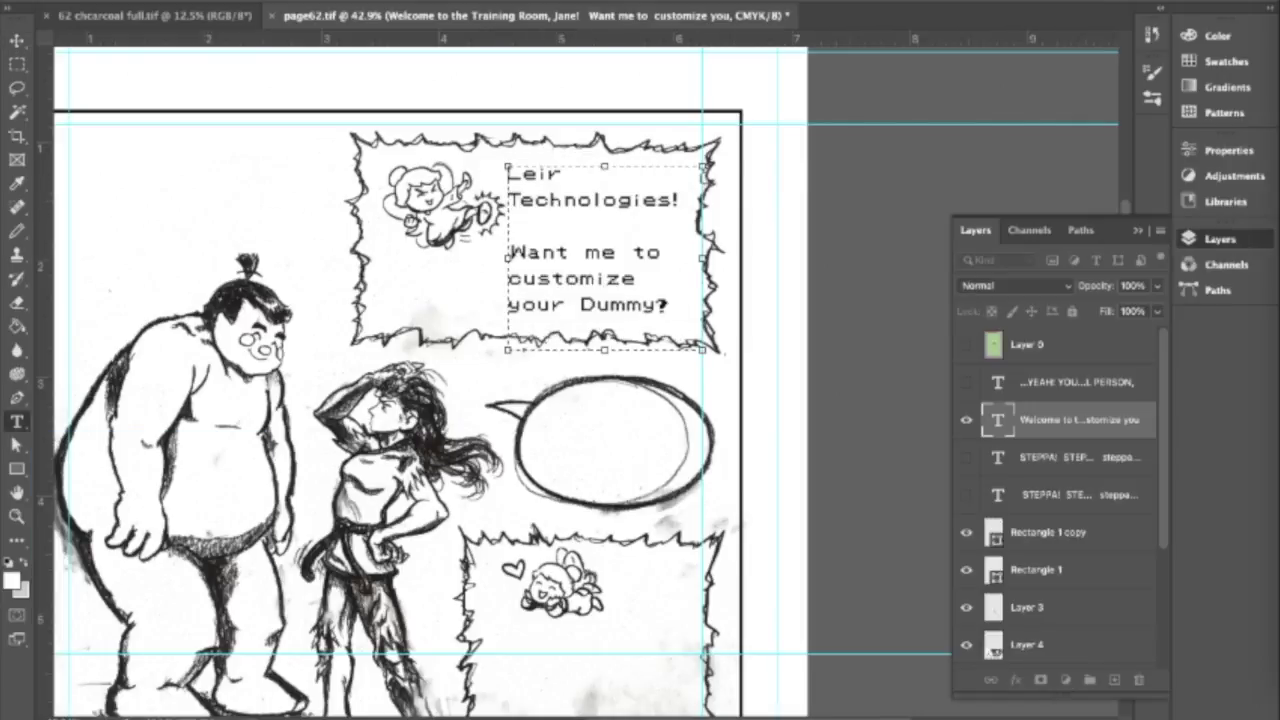
# - Select the whole caption text and open its character settings
pyautogui.hotkey('ctrl', 'a')
pyautogui.click(900, 150)
pyautogui.click(875, 200)
# - Replace the opening sentence of the upper jagged box's caption with "We own the rights to ALL!"
pyautogui.press('BackSpace')
pyautogui.press('BackSpace')
pyautogui.press('BackSpace')
pyautogui.press('BackSpace')
pyautogui.press('BackSpace')
pyautogui.press('BackSpace')
pyautogui.press('BackSpace')
pyautogui.press('BackSpace')
pyautogui.write('owns the rights to ALL')
pyautogui.moveTo(630, 175); pyautogui.dragTo(466, 162)
pyautogui.write('We')
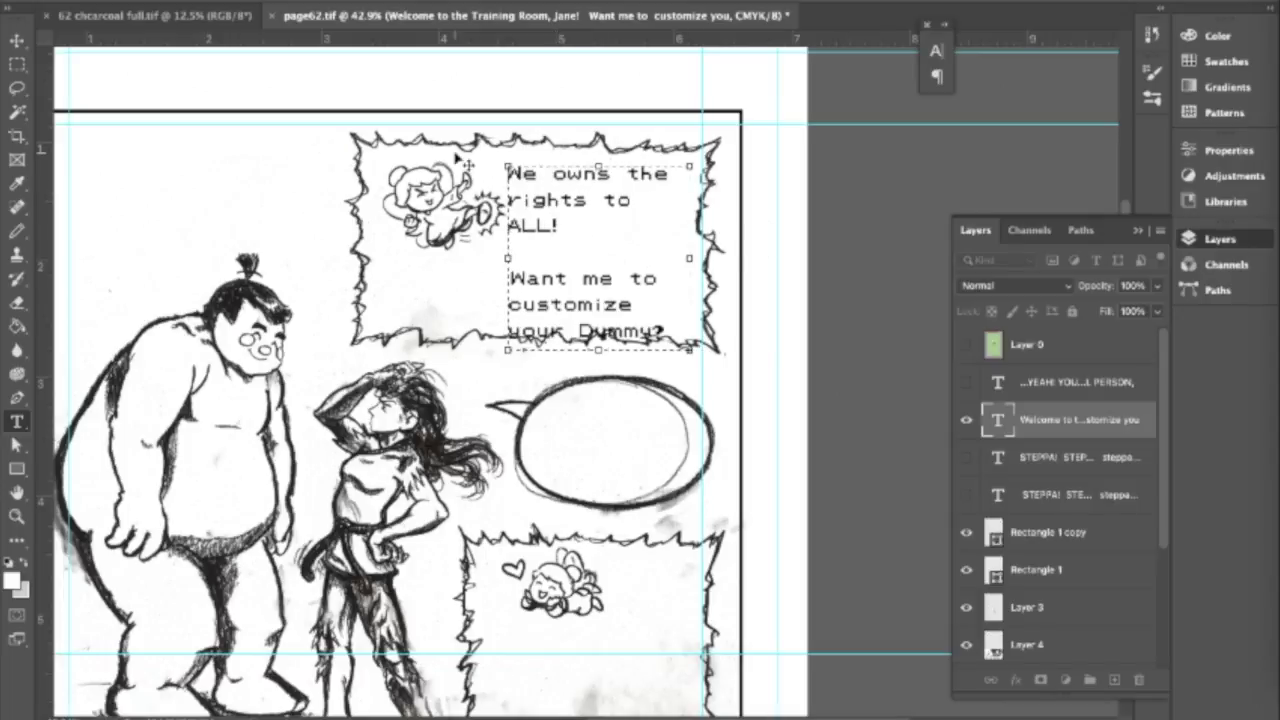
# - Swap the contents of the upper jagged box, moving the fairy to its right side and the caption to its left
pyautogui.hscroll(-3, 537, 230)
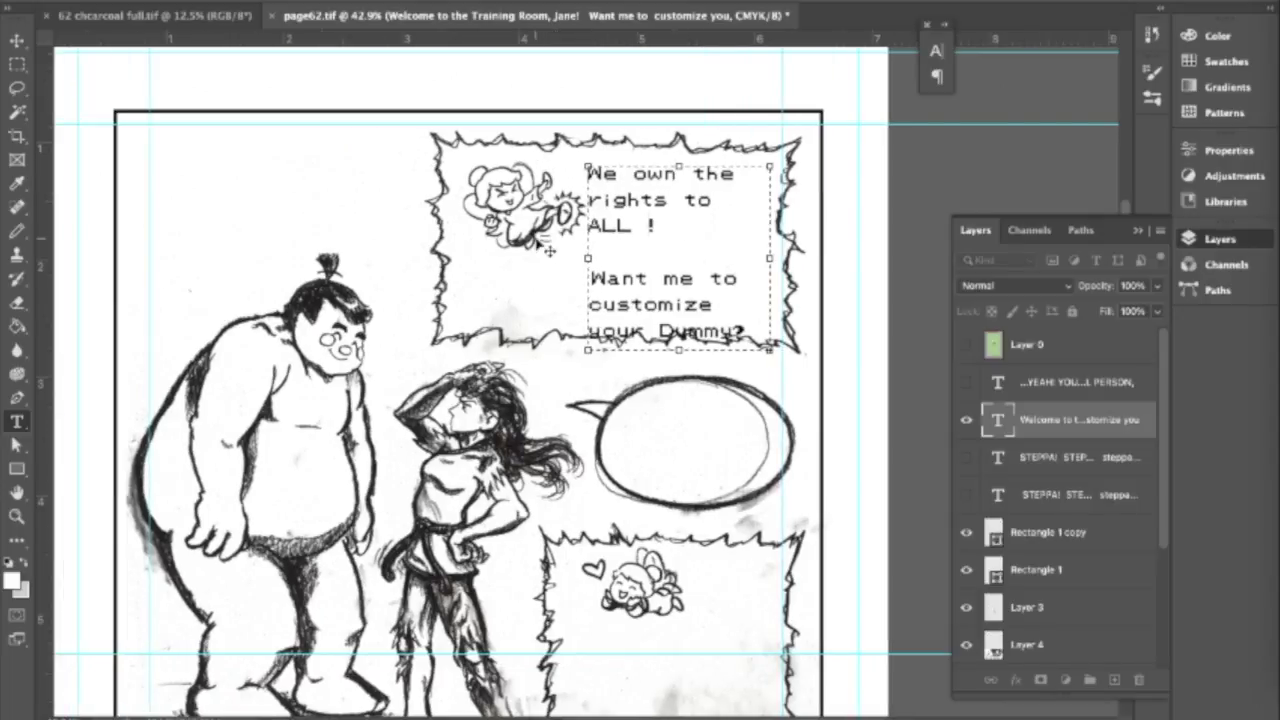
pyautogui.press('v')
pyautogui.moveTo(585, 162)
pyautogui.mouseDown()
pyautogui.moveTo(466, 162)
pyautogui.moveTo(601, 262)
pyautogui.mouseUp()
pyautogui.click(480, 190)
pyautogui.press('m')
pyautogui.press('v')
pyautogui.moveTo(390, 652); pyautogui.dragTo(530, 652)
# - Extend the upper caption with "your favorite martial artists" and widen its text frame to the box's right edge
pyautogui.press('t')
pyautogui.click(590, 226)
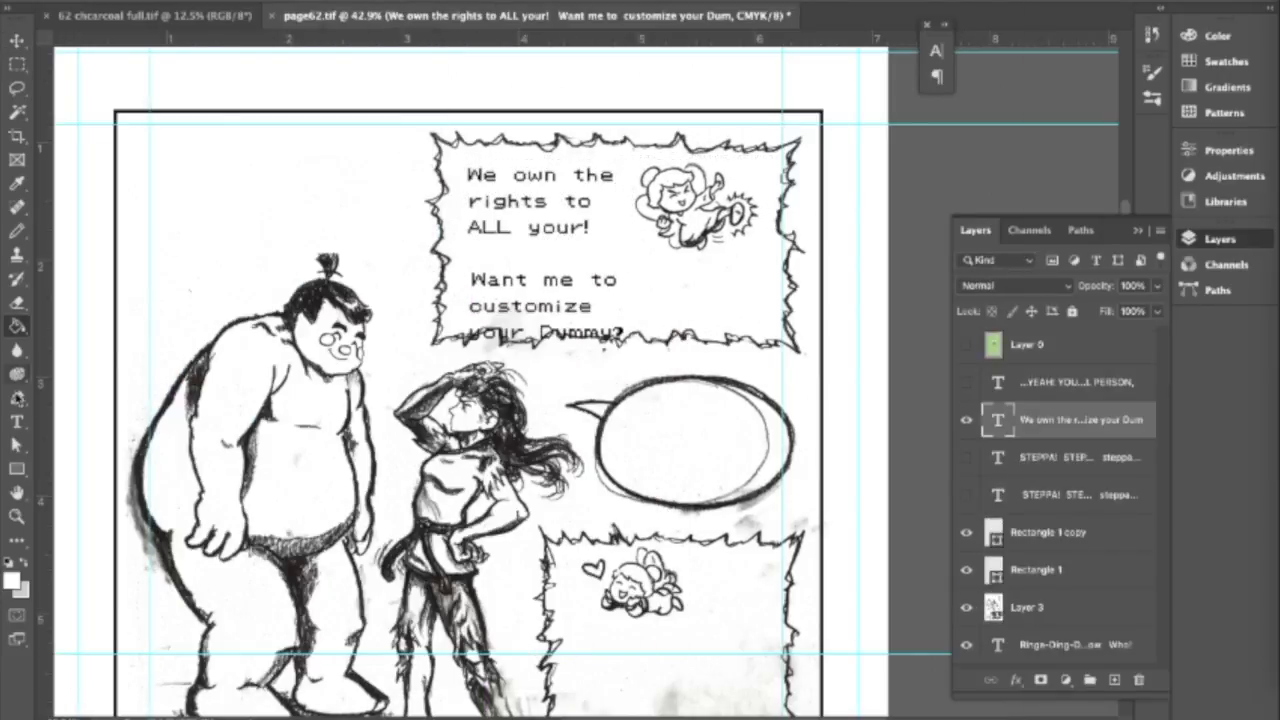
pyautogui.write('f')
pyautogui.press('Return')
pyautogui.write('avorite')
pyautogui.moveTo(650, 259); pyautogui.dragTo(768, 259)
pyautogui.write('your favorite martial artists')
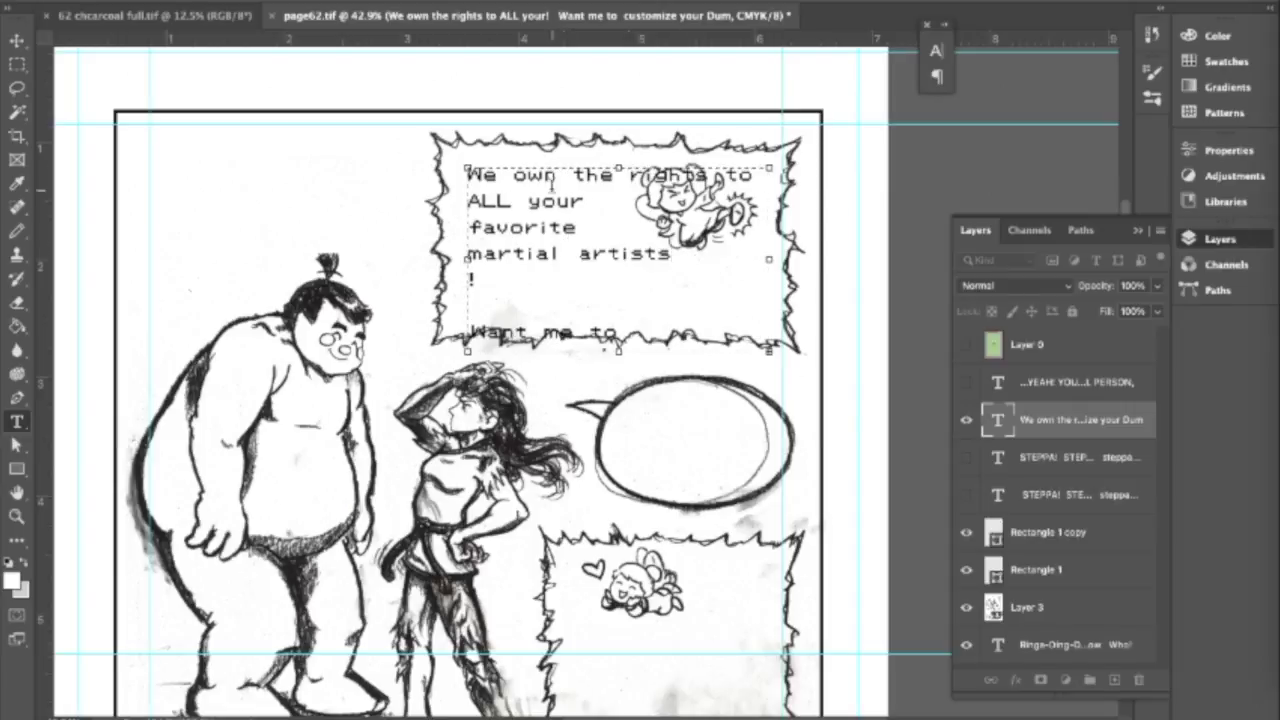
# - Break the upper caption's lines around the fairy and complete it as "ALL of your favorite martial artists and athletes, past and present!"
pyautogui.click(616, 174)
pyautogui.press('Return')
pyautogui.click(598, 199)
pyautogui.press('Return')
pyautogui.press('Right')
pyautogui.press('Right')
pyautogui.press('Right')
pyautogui.press('Right')
pyautogui.write('of')
pyautogui.hotkey('ctrl', 'z')
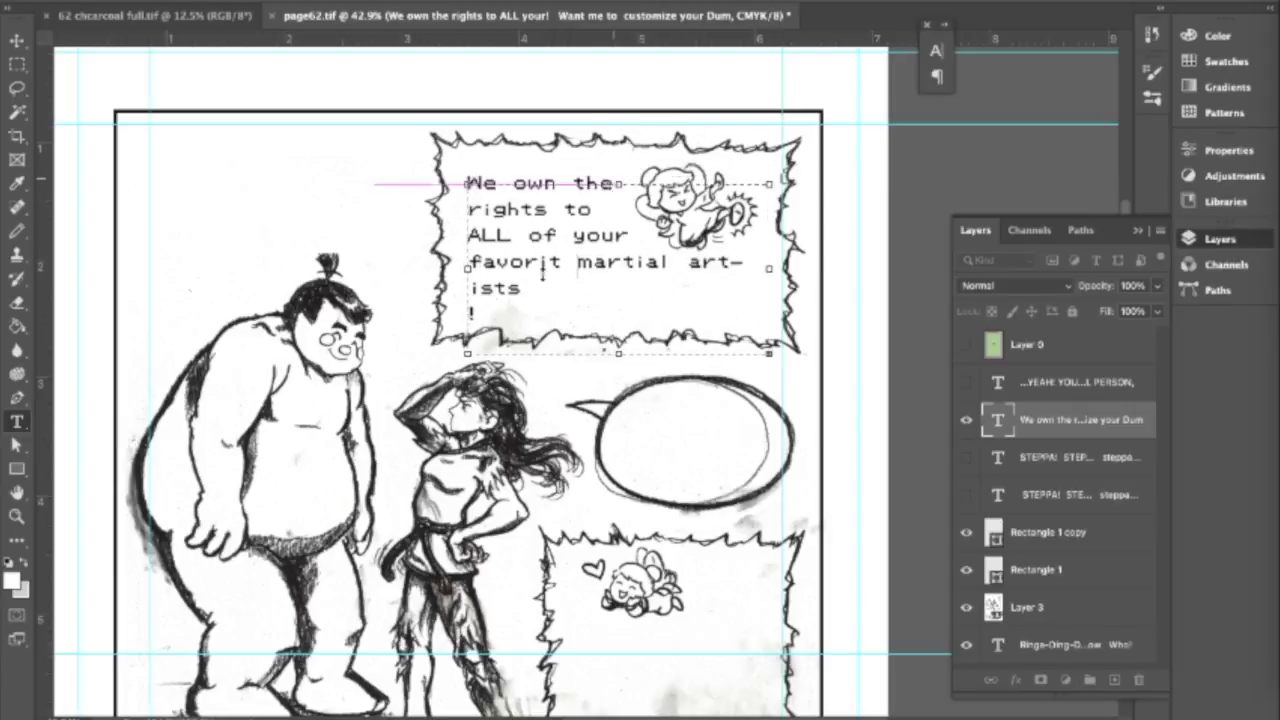
pyautogui.write('and present!')
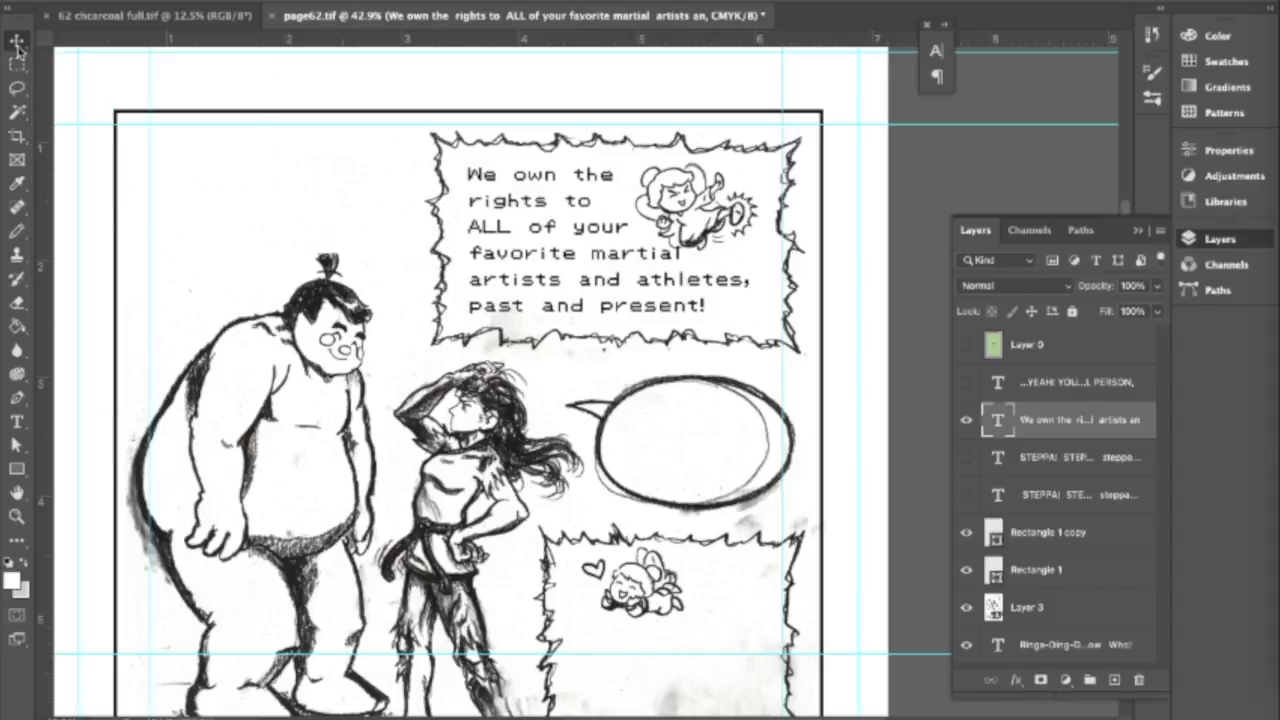
# - Shift the fairy on Layer 3 slightly right, clear of the upper caption, and keep the caption's wording "ALL of your"
pyautogui.press('BackSpace')
pyautogui.press('BackSpace')
pyautogui.press('BackSpace')
pyautogui.hotkey('ctrl', 'Return')
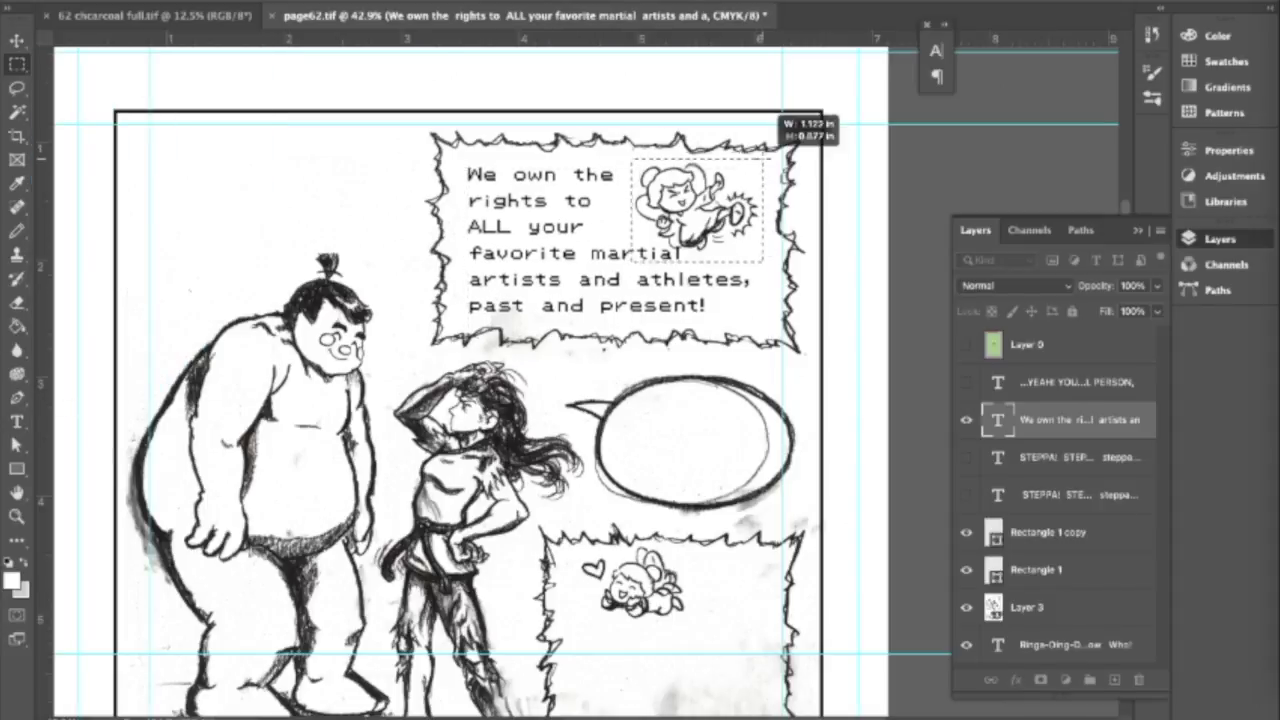
pyautogui.click(1030, 607)
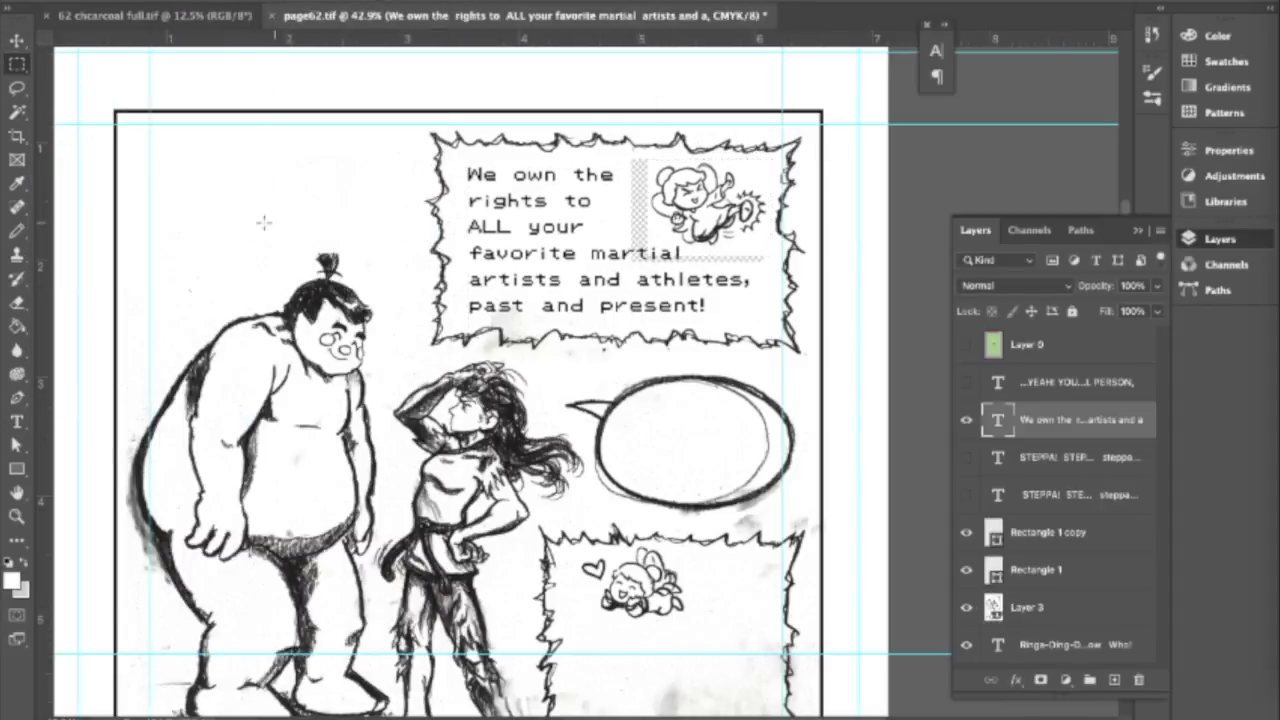
pyautogui.doubleClick(998, 420)
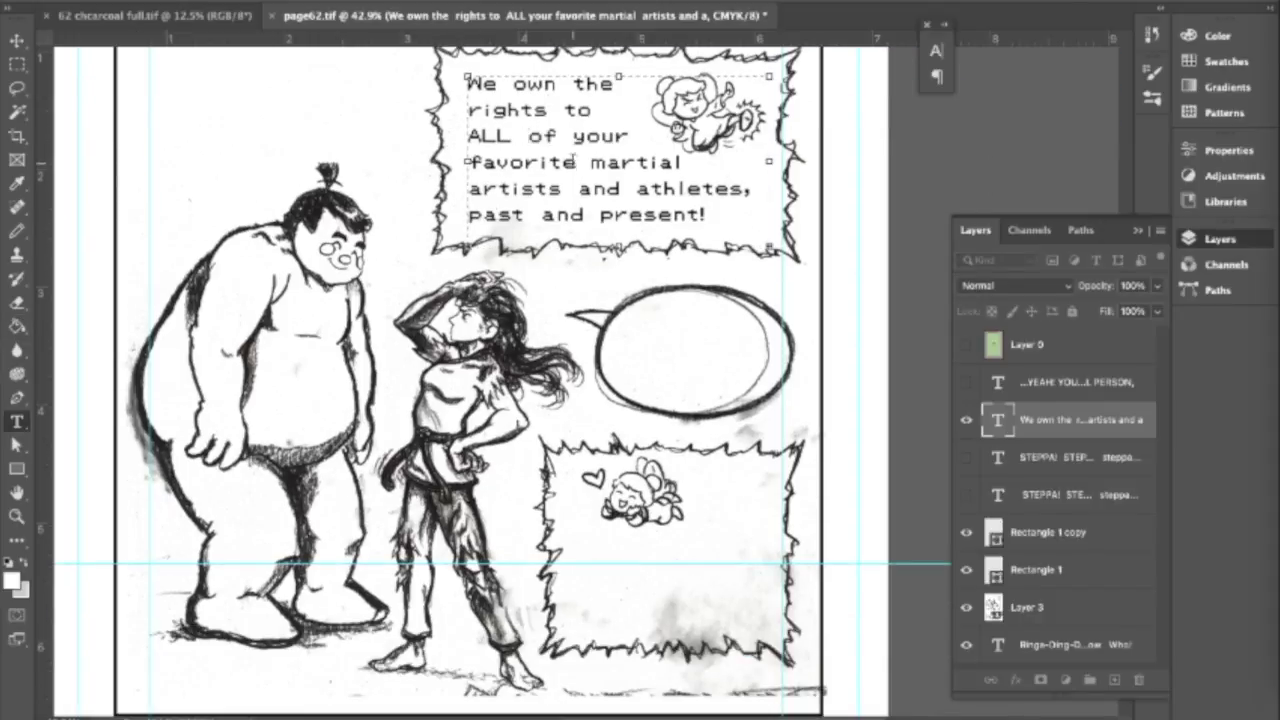
# - Show the speech balloon's text layer and rewrite it as "DOES THAT INCLUDE OLYMPIC ATHLETES?"
pyautogui.doubleClick(991, 386)
pyautogui.write('WH?')
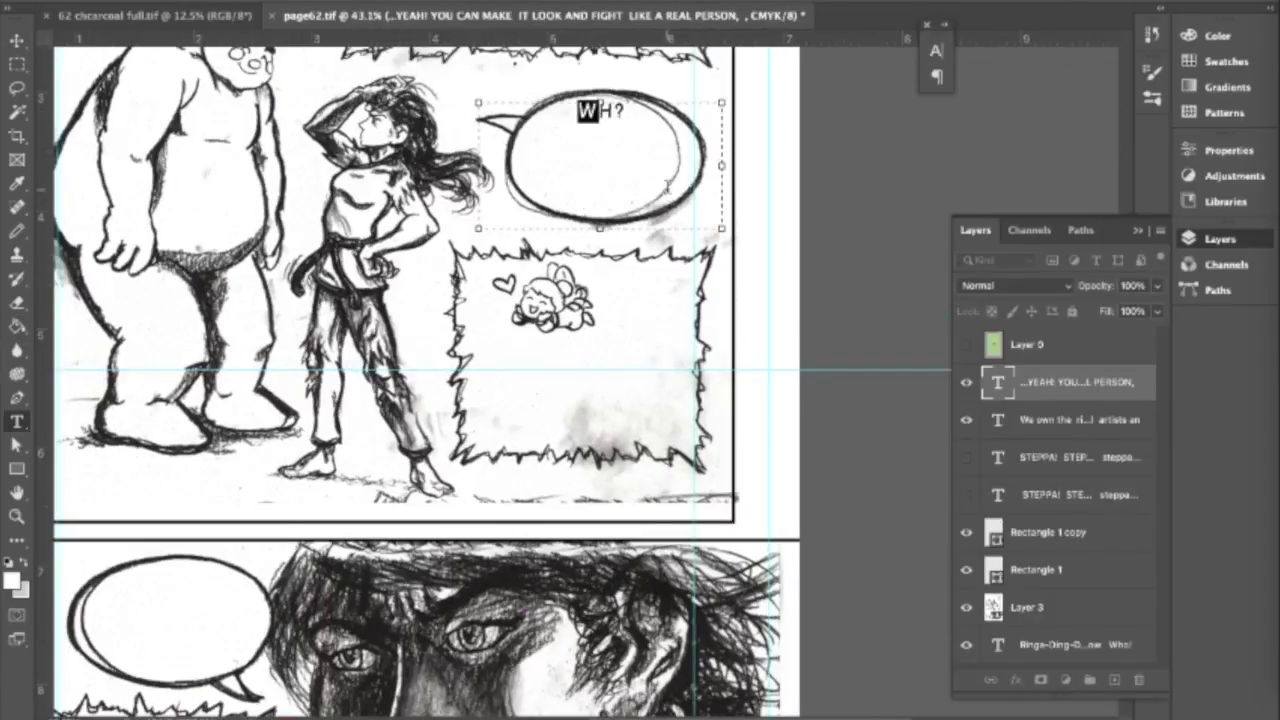
pyautogui.hotkey('ctrl', 't')
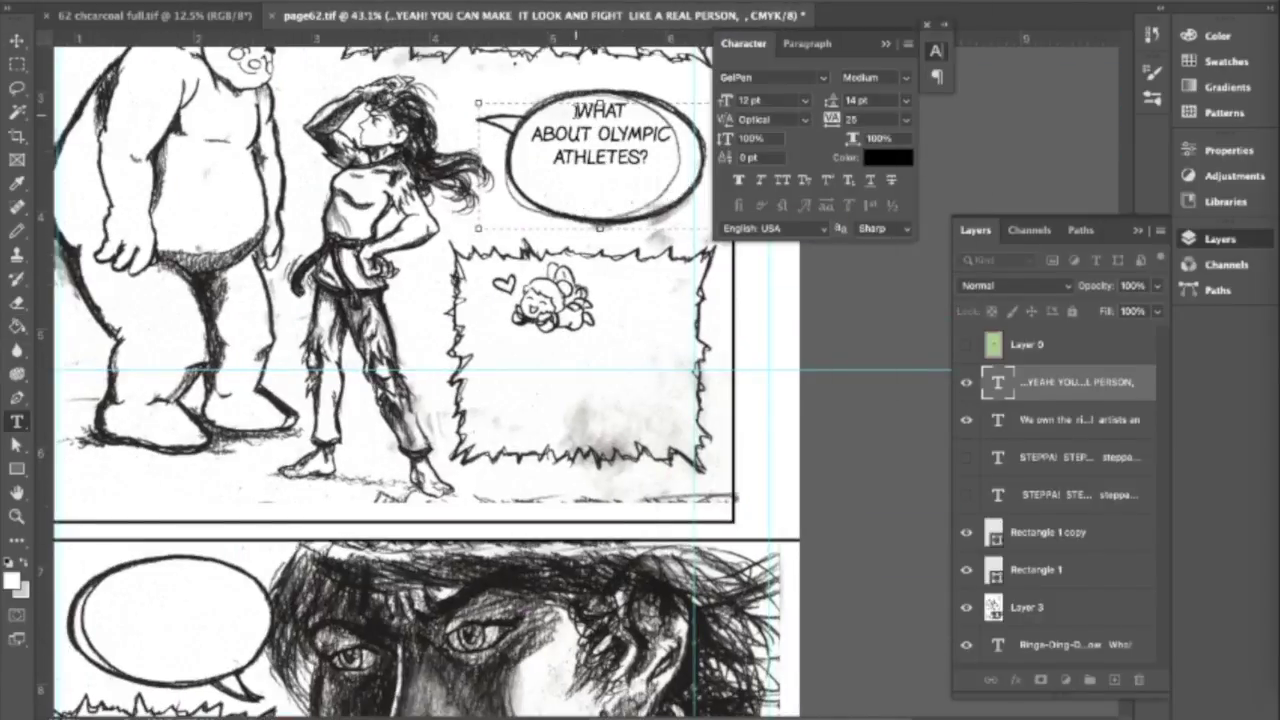
pyautogui.write('INCLUDE')
# - Duplicate the upper caption layer, move the copy into the lower jagged box and clear its text
pyautogui.scroll(3, 400, 300)
pyautogui.scroll(-2, 400, 300)
pyautogui.click(1000, 420)
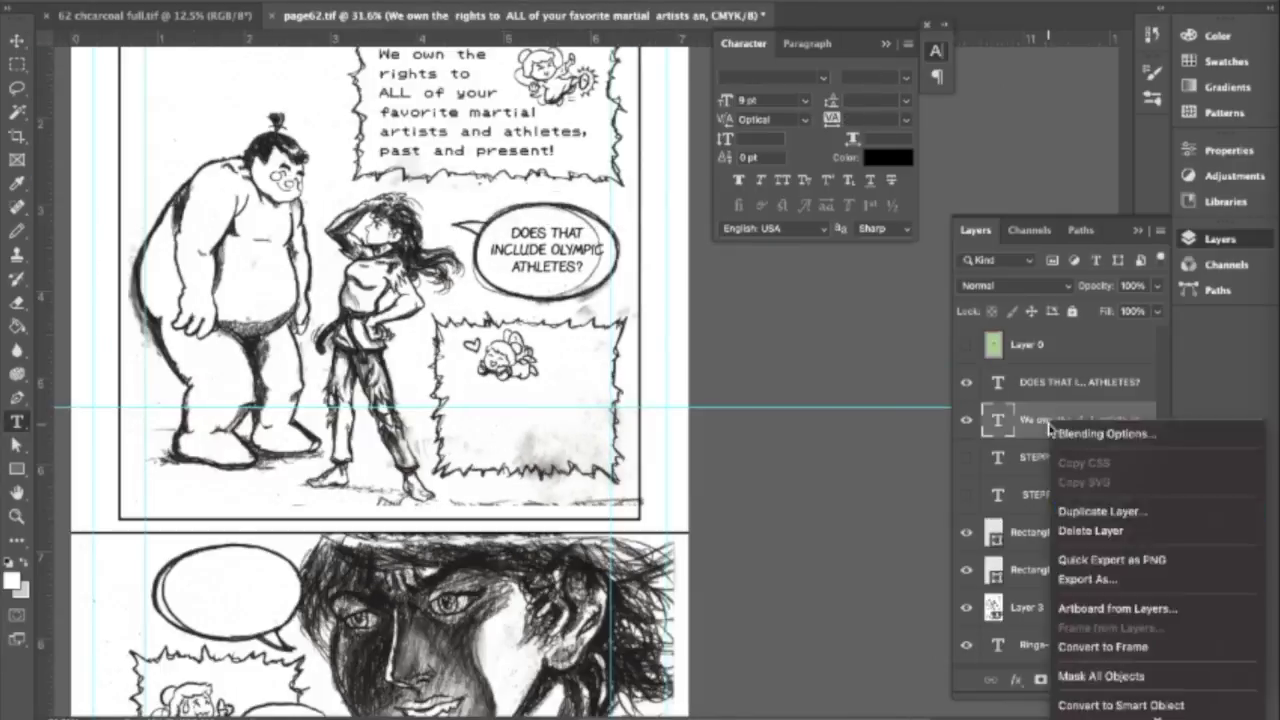
pyautogui.press('v')
pyautogui.moveTo(475, 137); pyautogui.dragTo(540, 437)
pyautogui.doubleClick(540, 437)
pyautogui.press('BackSpace')
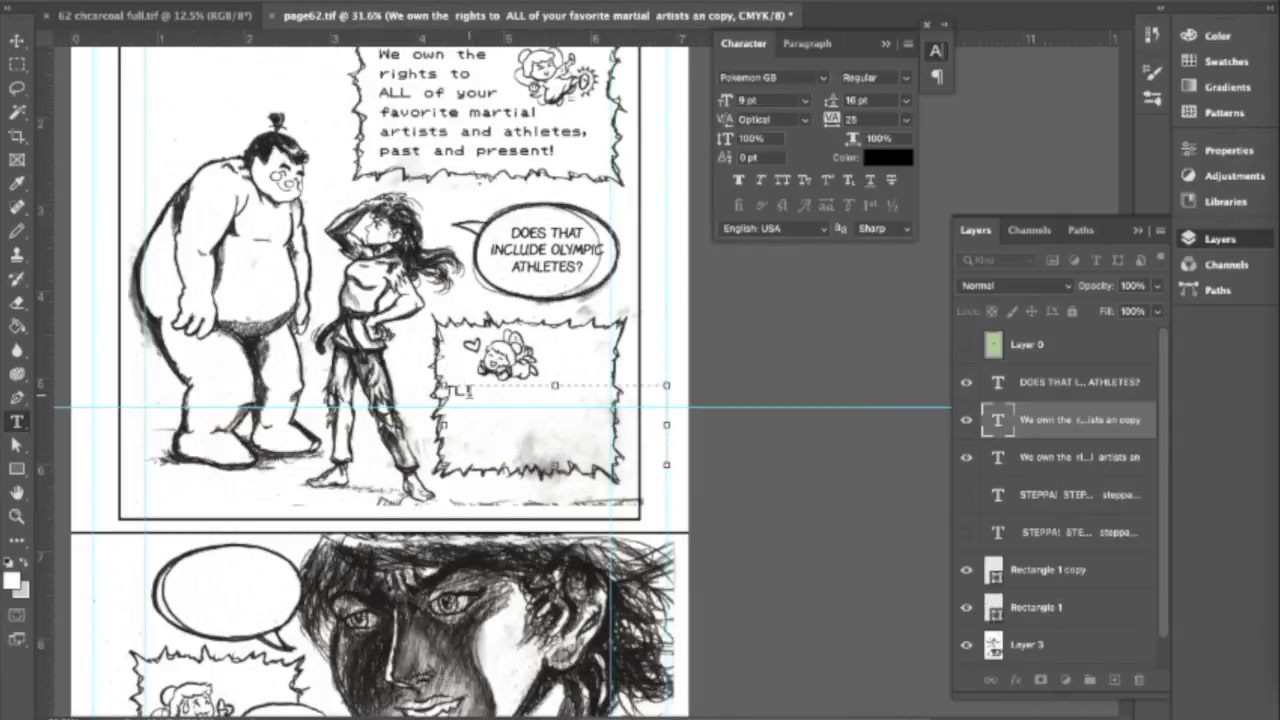
# - Draft the lower caption as "As the new owner of the Olympic Games, we are proud to"
pyautogui.scroll(-1, 586, 387)
pyautogui.scroll(-2, 452, 424)
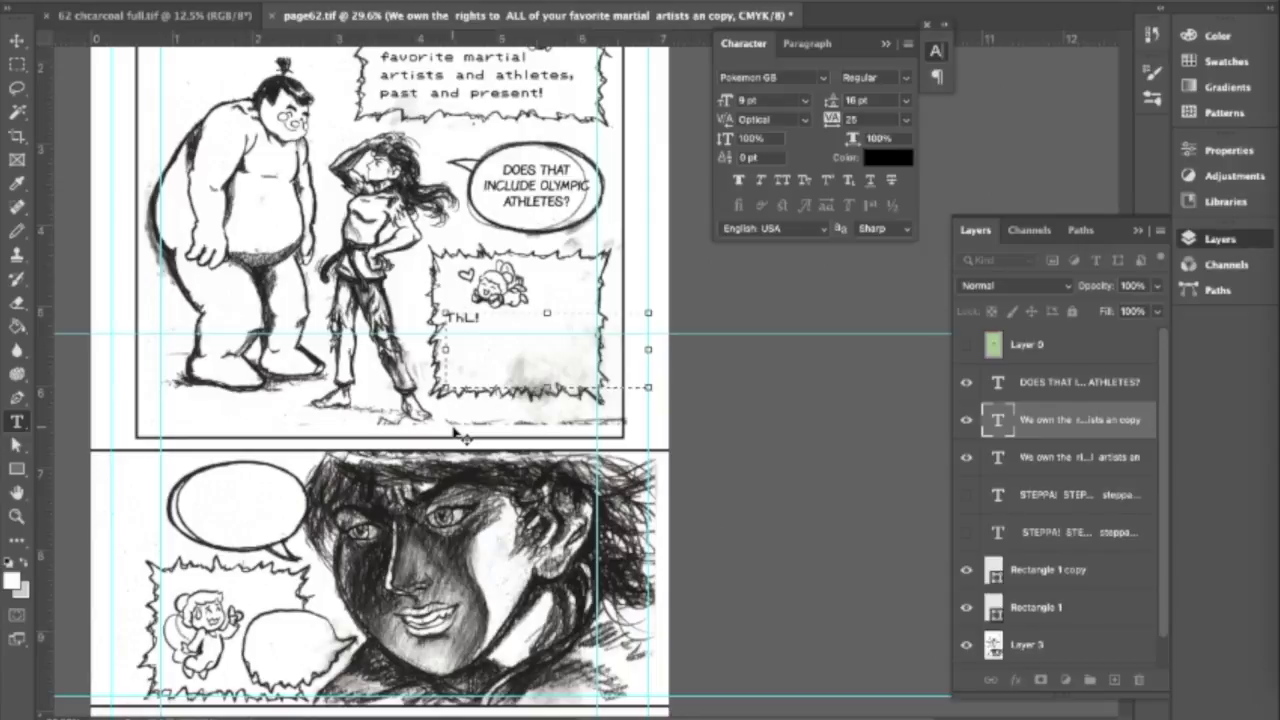
pyautogui.scroll(3, 462, 436)
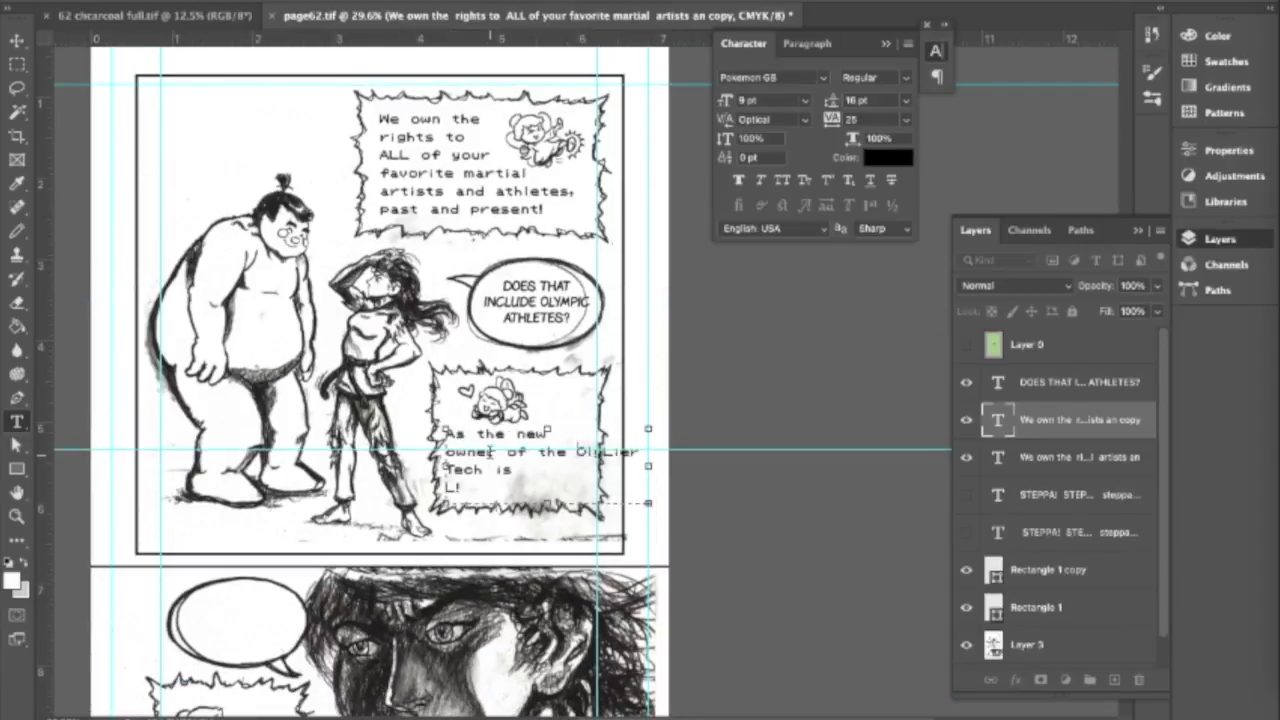
pyautogui.scroll(1, 492, 497)
pyautogui.scroll(-2, 569, 392)
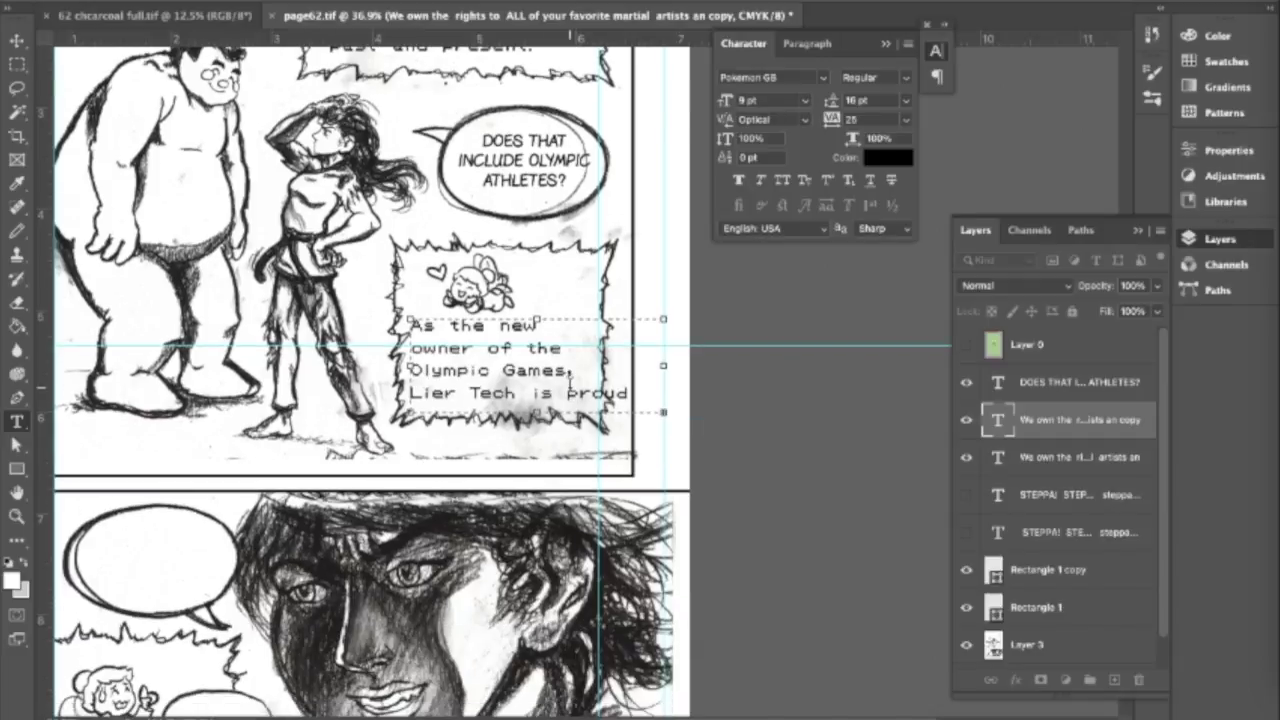
pyautogui.scroll(3, 370, 380)
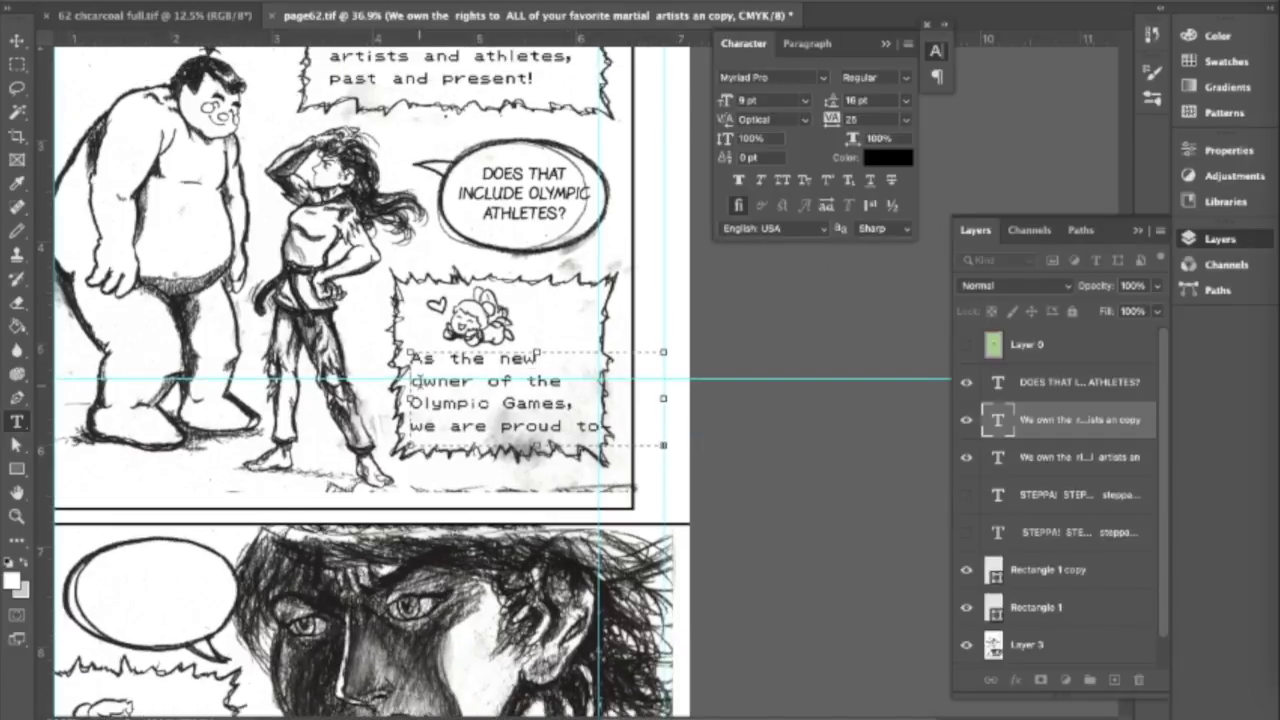
# - Try rewording the lower caption's opening as "We own the broadcast rights"
pyautogui.hotkey('ctrl', 'z')
pyautogui.hotkey('ctrl', 'z')
pyautogui.hotkey('ctrl', 'z')
pyautogui.write('rights')
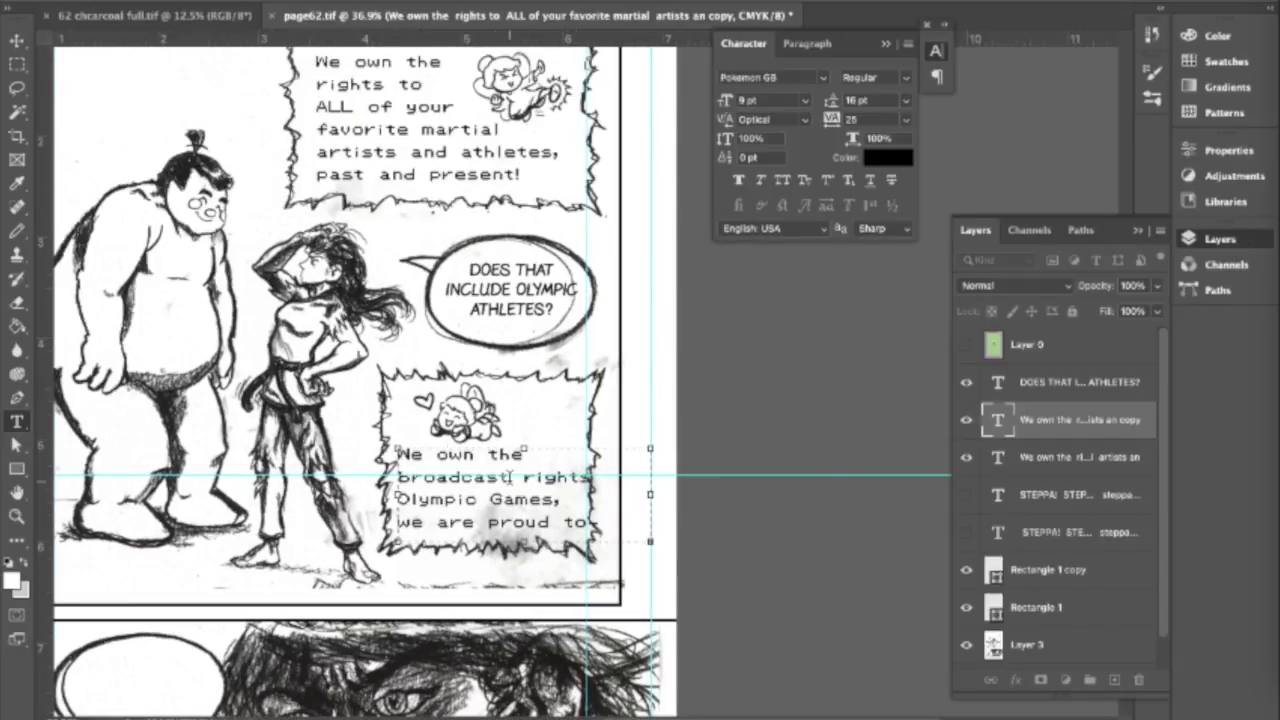
pyautogui.hotkey('ctrl', 'z')
pyautogui.scroll(-2, 388, 342)
pyautogui.hotkey('ctrl', 'z')
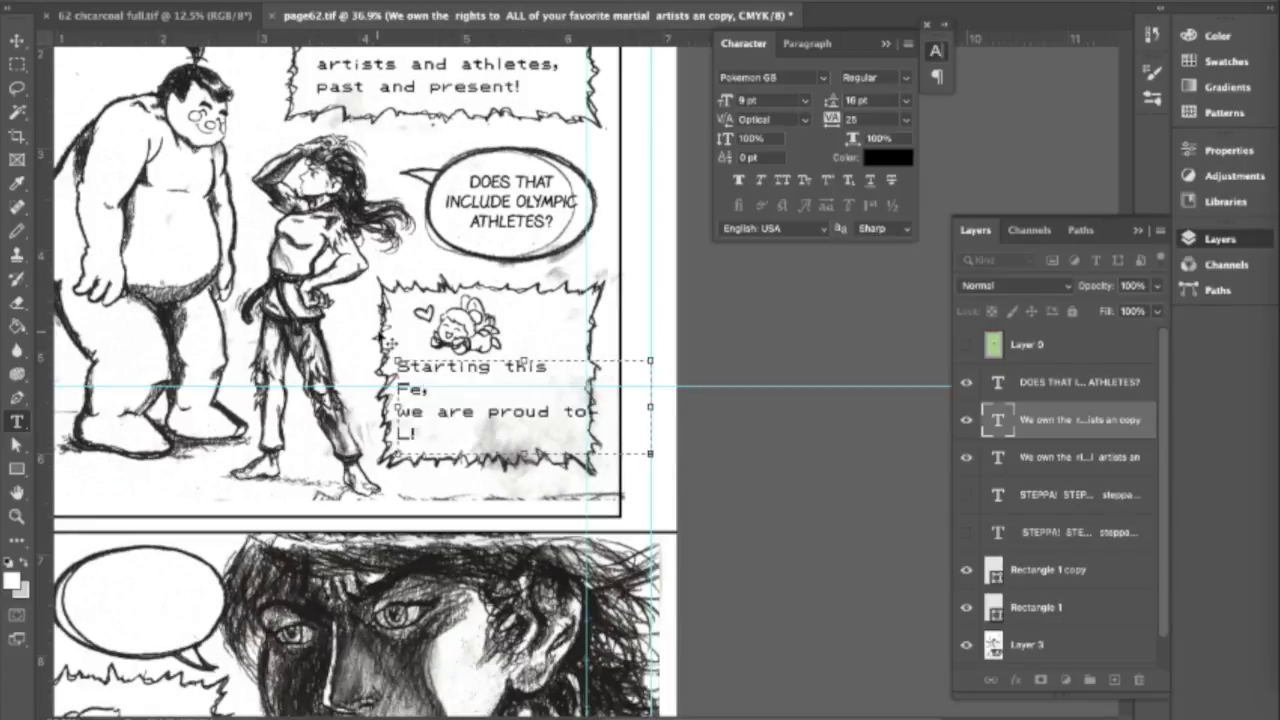
# - Write "Starting this February, the Olympic Games will be folded into" in the lower caption and try adding "we will proudly prese"
pyautogui.moveTo(521, 389); pyautogui.dragTo(540, 434)
pyautogui.write('the Olympic Games will b')
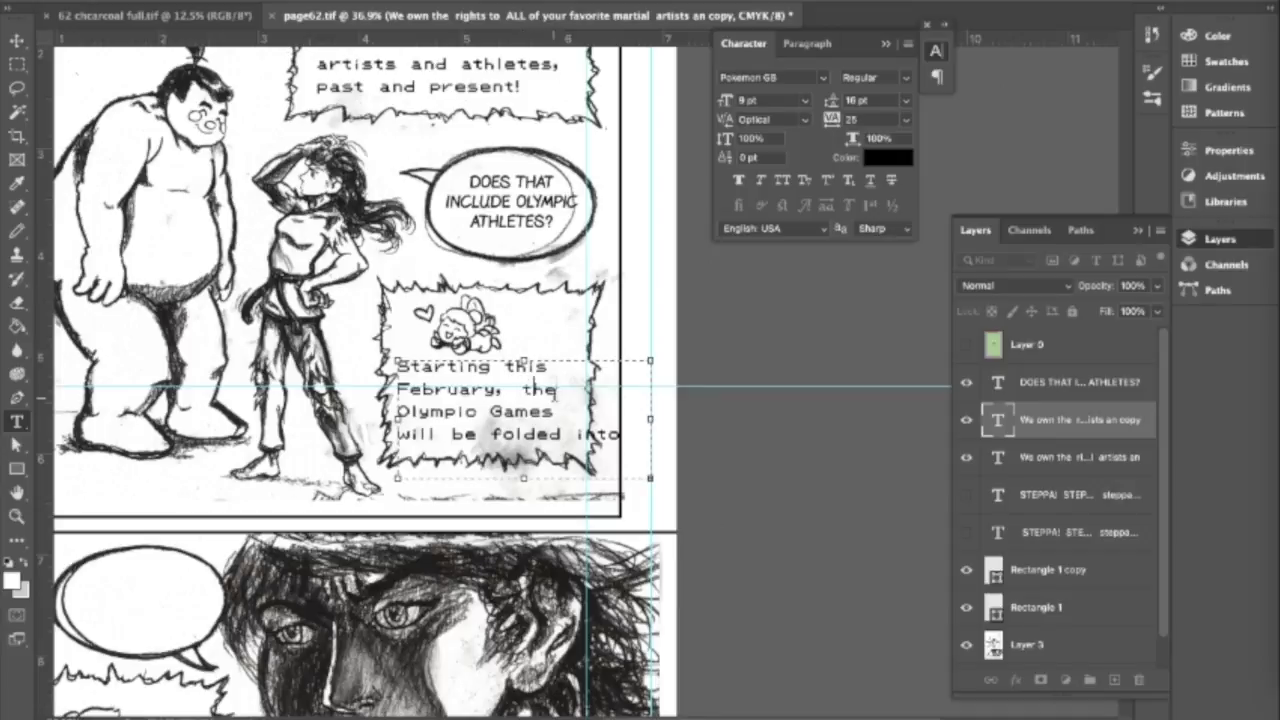
pyautogui.write('prese')
# - Lasso the two standing figures on Layer 3 and scale them down slightly
pyautogui.scroll(2, 483, 397)
pyautogui.scroll(-1, 483, 397)
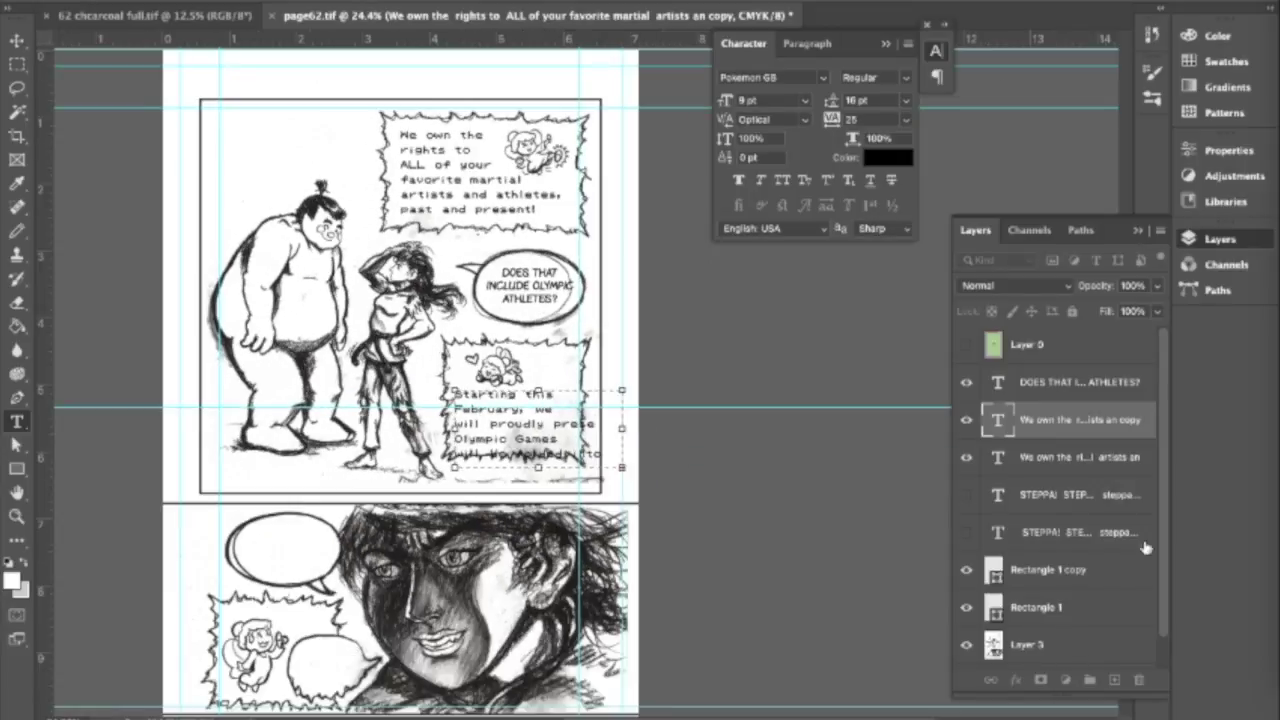
pyautogui.click(1027, 644)
pyautogui.press('l')
pyautogui.scroll(-1, 472, 470)
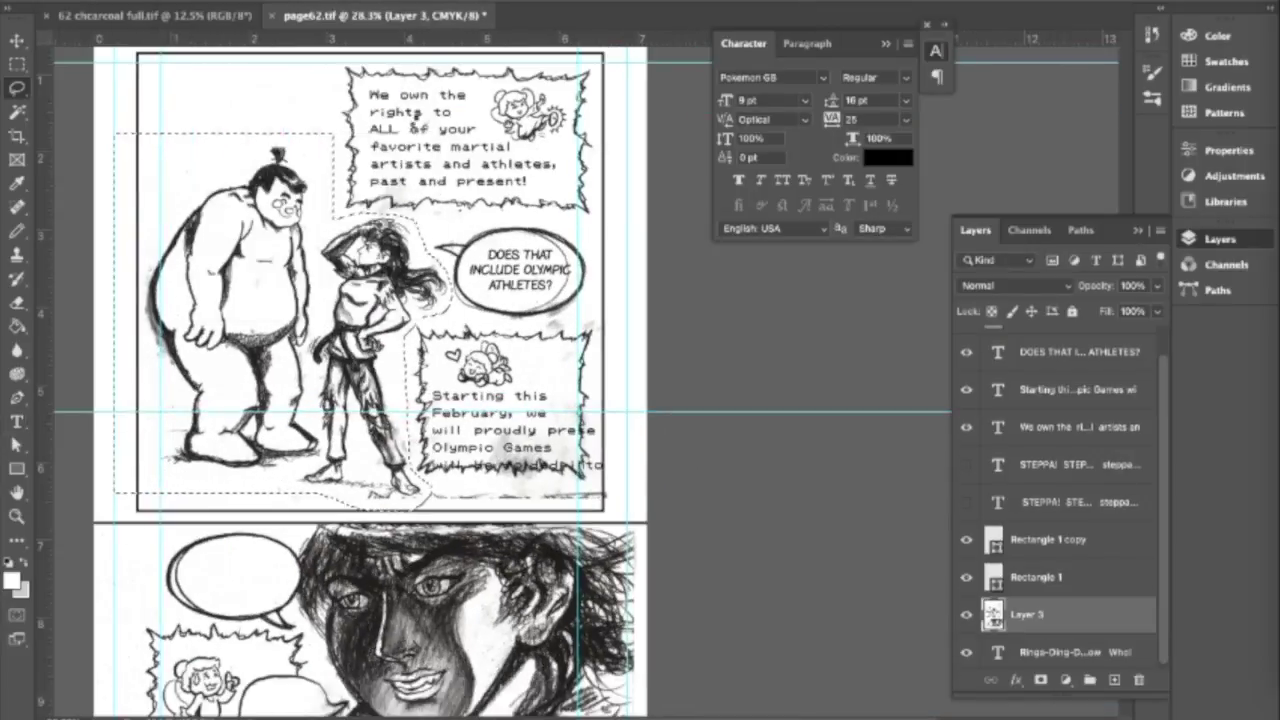
pyautogui.click(17, 64)
# - Try opening the lower caption with "Lier Tech owns the rights to the"
pyautogui.scroll(1, 536, 413)
pyautogui.press('t')
pyautogui.click(536, 413)
pyautogui.scroll(2, 536, 413)
pyautogui.write('Lier Tech aq')
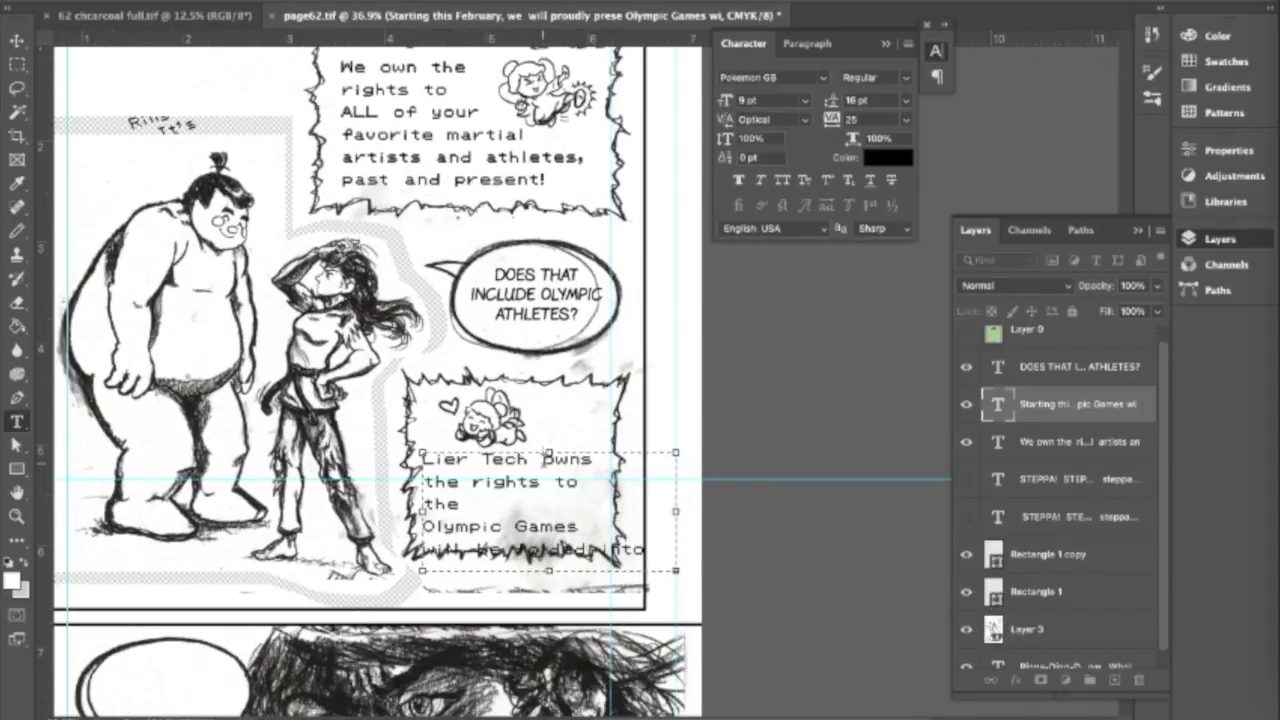
pyautogui.press('BackSpace')
pyautogui.press('BackSpace')
pyautogui.press('BackSpace')
pyautogui.press('BackSpace')
pyautogui.press('BackSpace')
pyautogui.press('BackSpace')
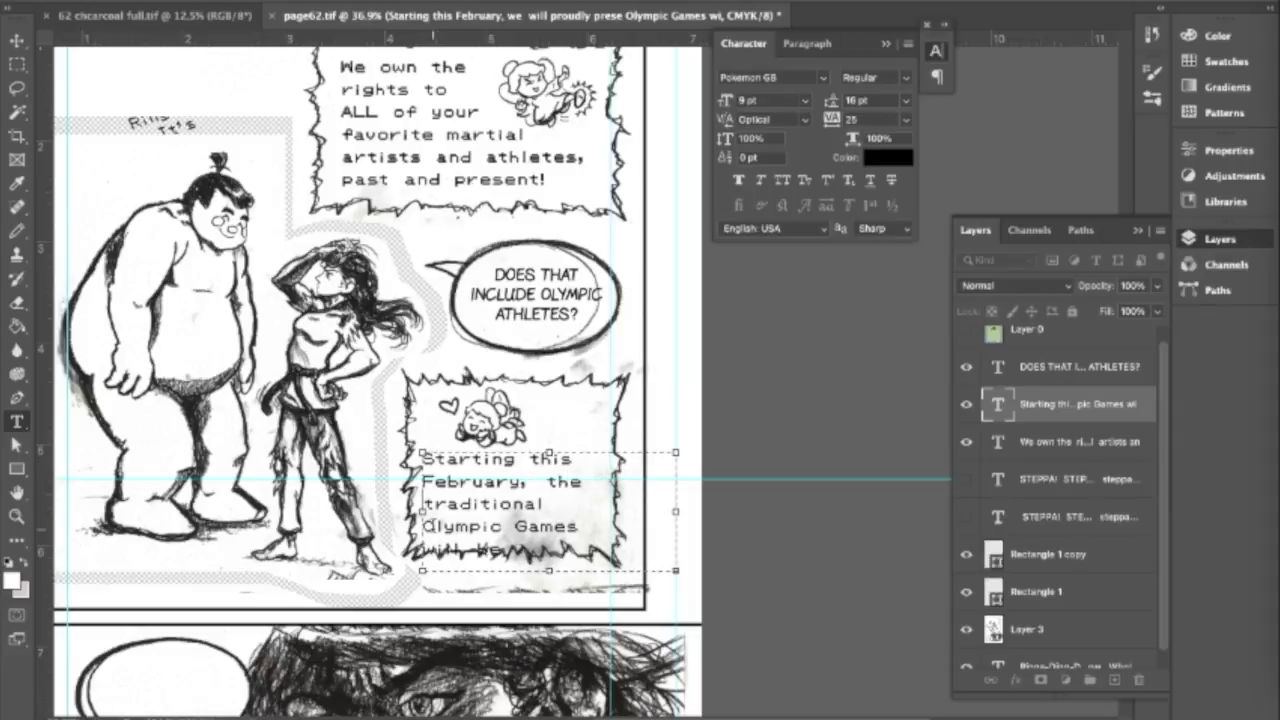
# - Shorten the lower caption to "This February, the Olympic Games will be folded into the" and re-break its lines to fit the box
pyautogui.hotkey('ctrl', 'shift', 'z')
pyautogui.hotkey('ctrl', 'shift', 'z')
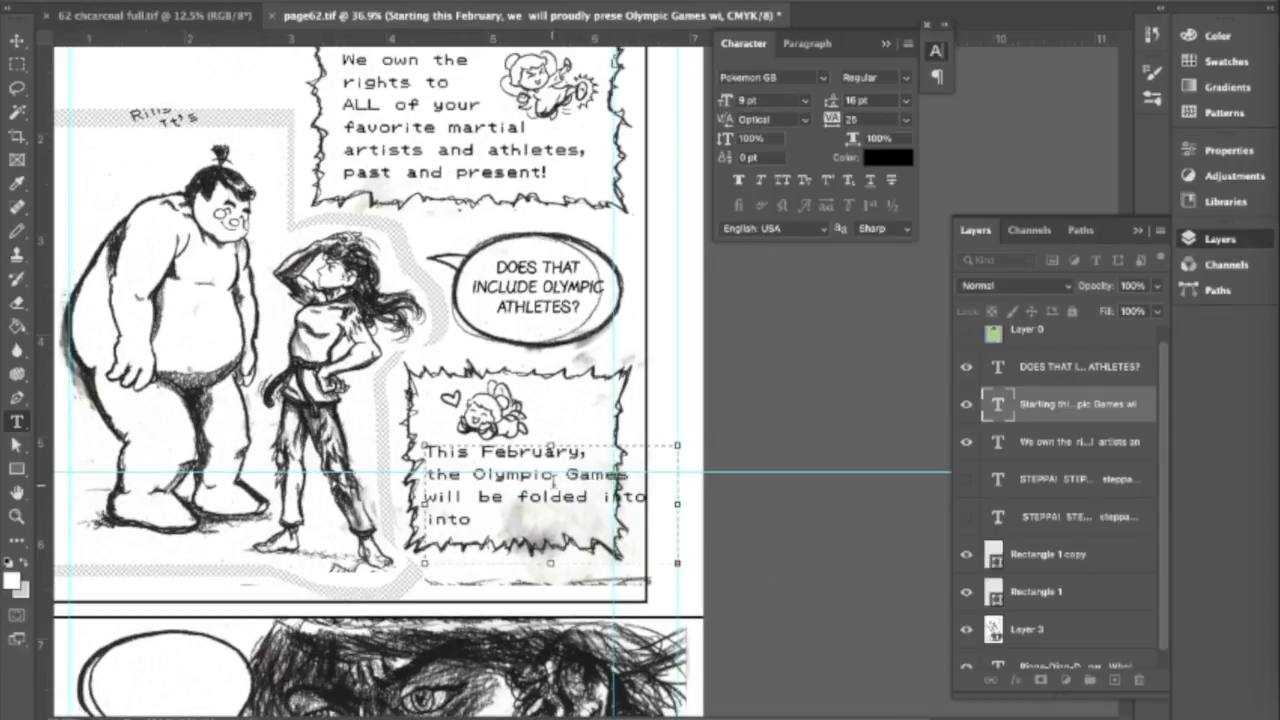
pyautogui.hscroll(-2, 594, 500)
pyautogui.scroll(1, 467, 473)
pyautogui.hscroll(1, 642, 527)
pyautogui.hotkey('ctrl', 'shift', 'z')
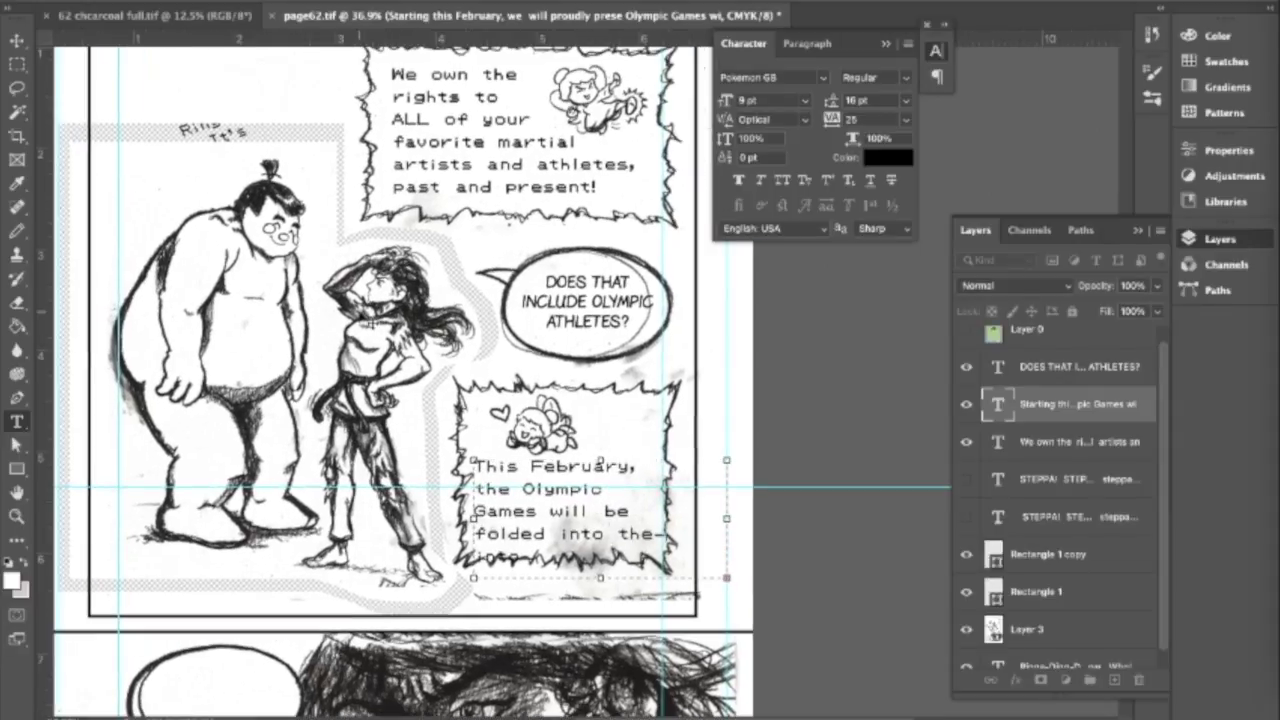
# - Set the lower caption to 8.5 pt text with 13 pt leading and end it with "Leapyear Games-"
pyautogui.scroll(-1, 584, 290)
pyautogui.click(905, 119)
pyautogui.click(918, 124)
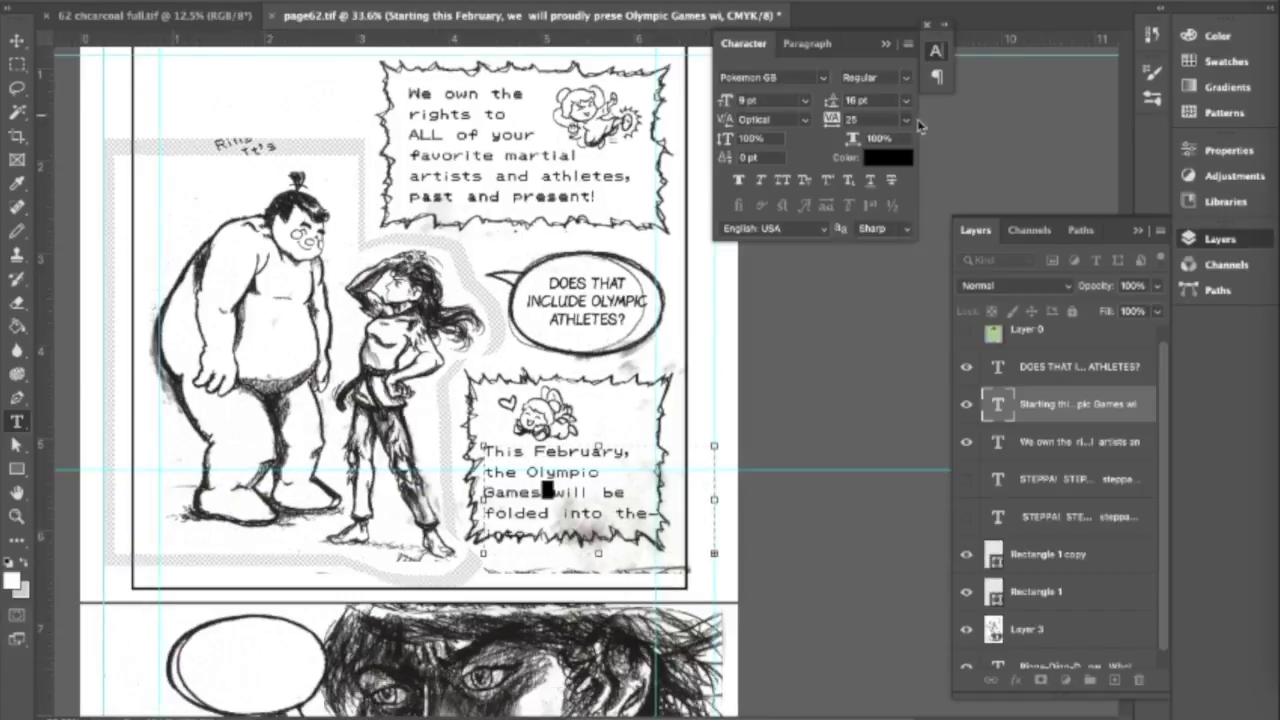
pyautogui.hotkey('ctrl', 'a')
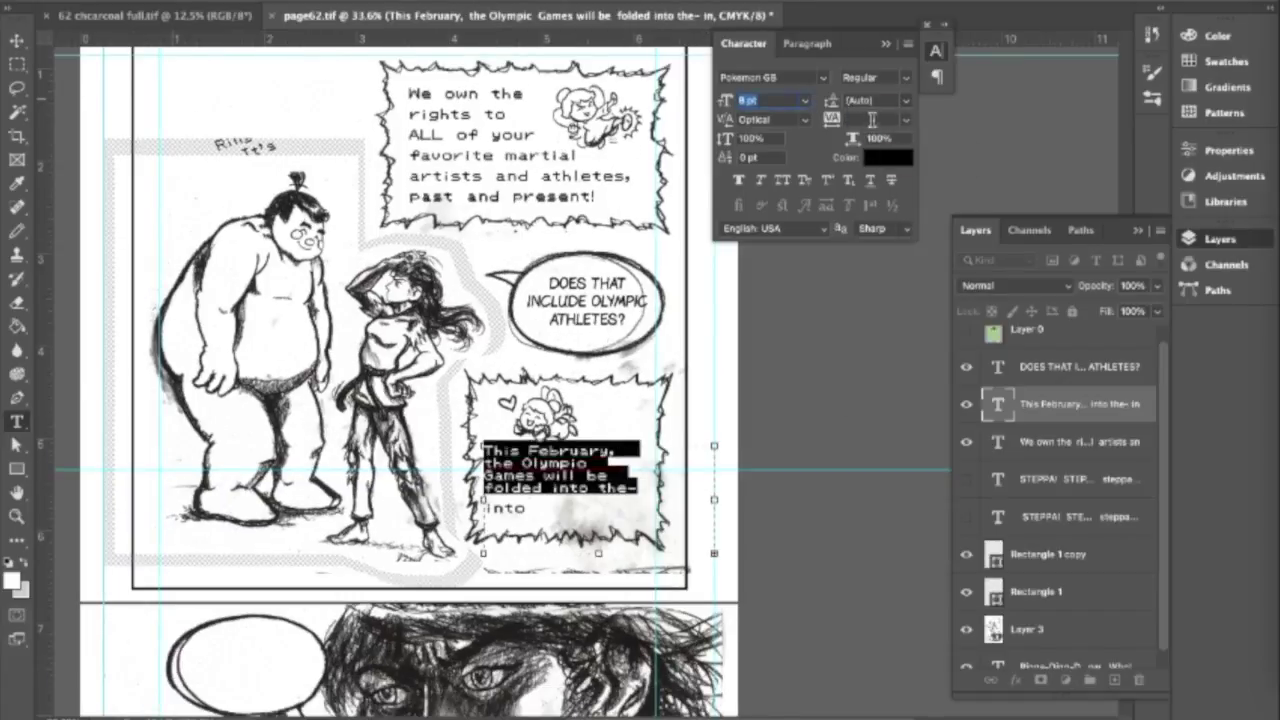
pyautogui.hotkey('alt', 'Up')
pyautogui.hotkey('alt', 'Up')
pyautogui.hotkey('alt', 'Up')
pyautogui.hotkey('ctrl', 'a')
pyautogui.hotkey('alt', 'Down')
pyautogui.hotkey('alt', 'Down')
pyautogui.hotkey('alt', 'Down')
pyautogui.hotkey('ctrl', 'Return')
pyautogui.click(17, 41)
# - Set the upper caption's text to 8.5 pt with 13 pt leading to match the lower caption
pyautogui.scroll(-2, 400, 380)
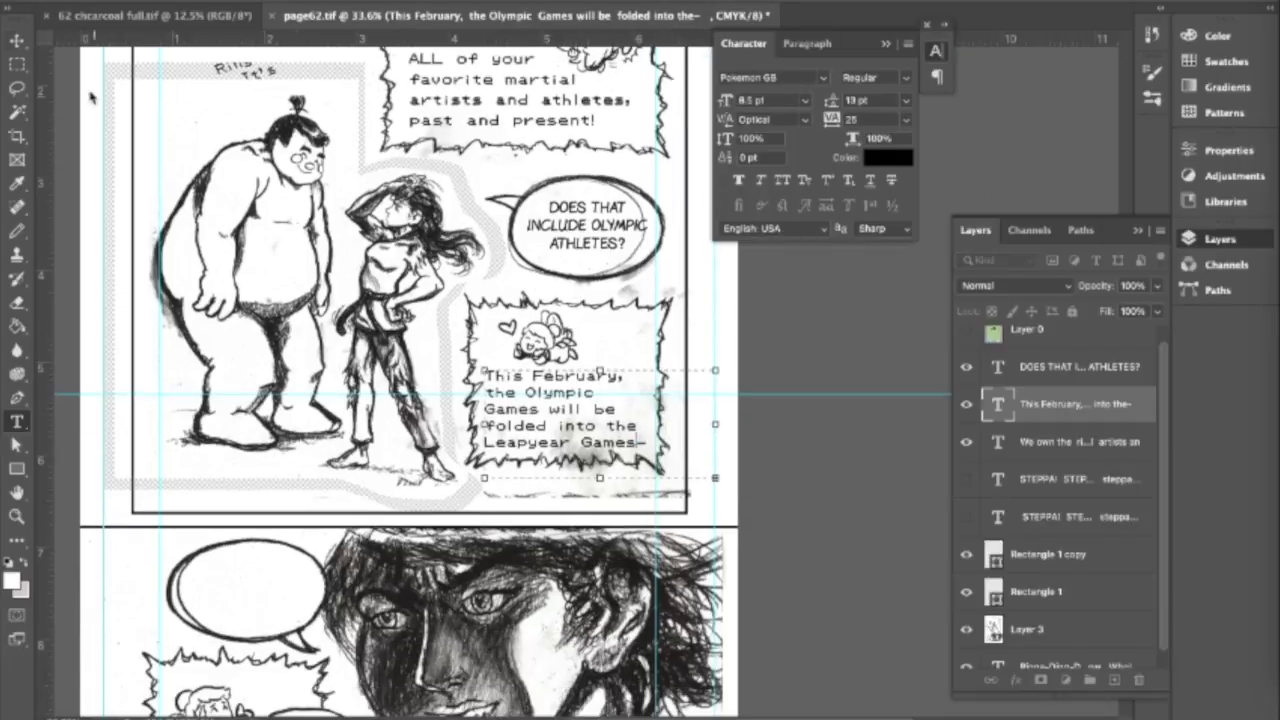
pyautogui.scroll(3, 400, 380)
pyautogui.doubleClick(997, 441)
pyautogui.click(884, 100)
pyautogui.write('13')
pyautogui.press('Return')
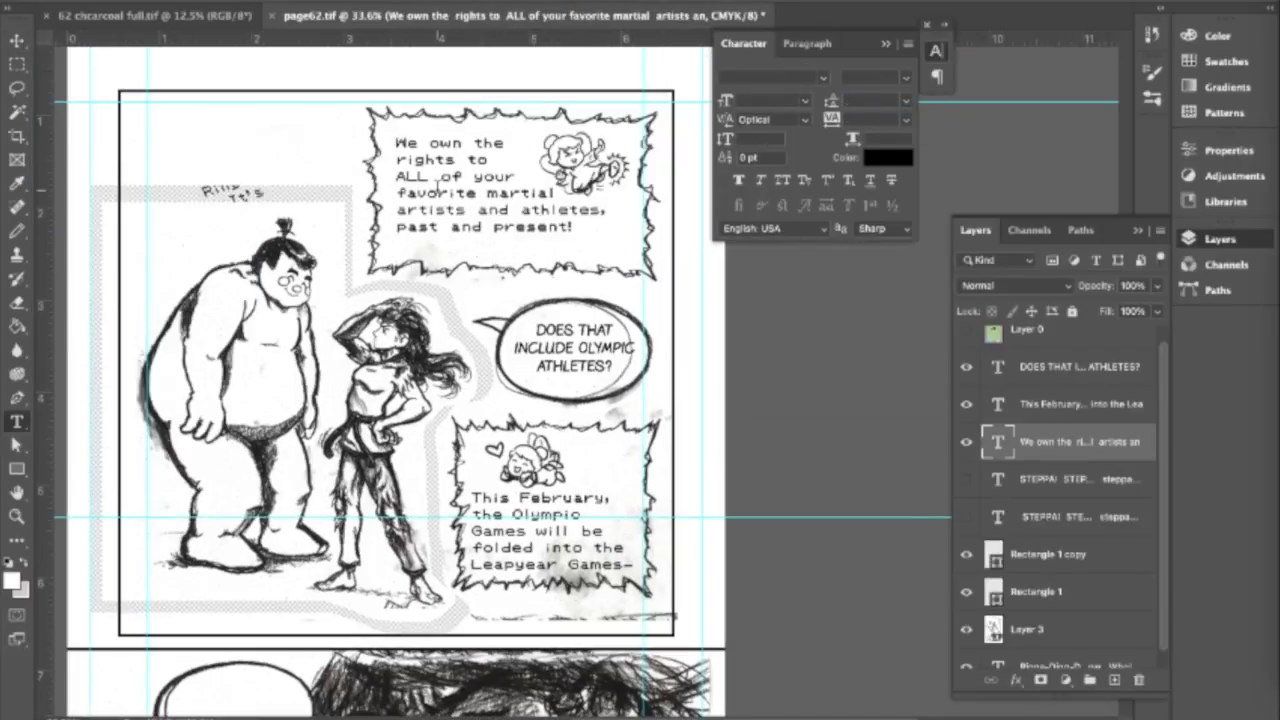
# - Change the upper caption's opening to "Lier Tech owns the", with a line break after "Tech"
pyautogui.hotkey('ctrl', 'Return')
pyautogui.press('t')
pyautogui.moveTo(429, 150); pyautogui.dragTo(496, 150)
pyautogui.write('Lier Tech')
pyautogui.press('Return')
pyautogui.write('owns')
pyautogui.hotkey('ctrl', 'Return')
# - Fill most of the transparent gap around the two standing figures with white
pyautogui.hotkey('ctrl', '+')
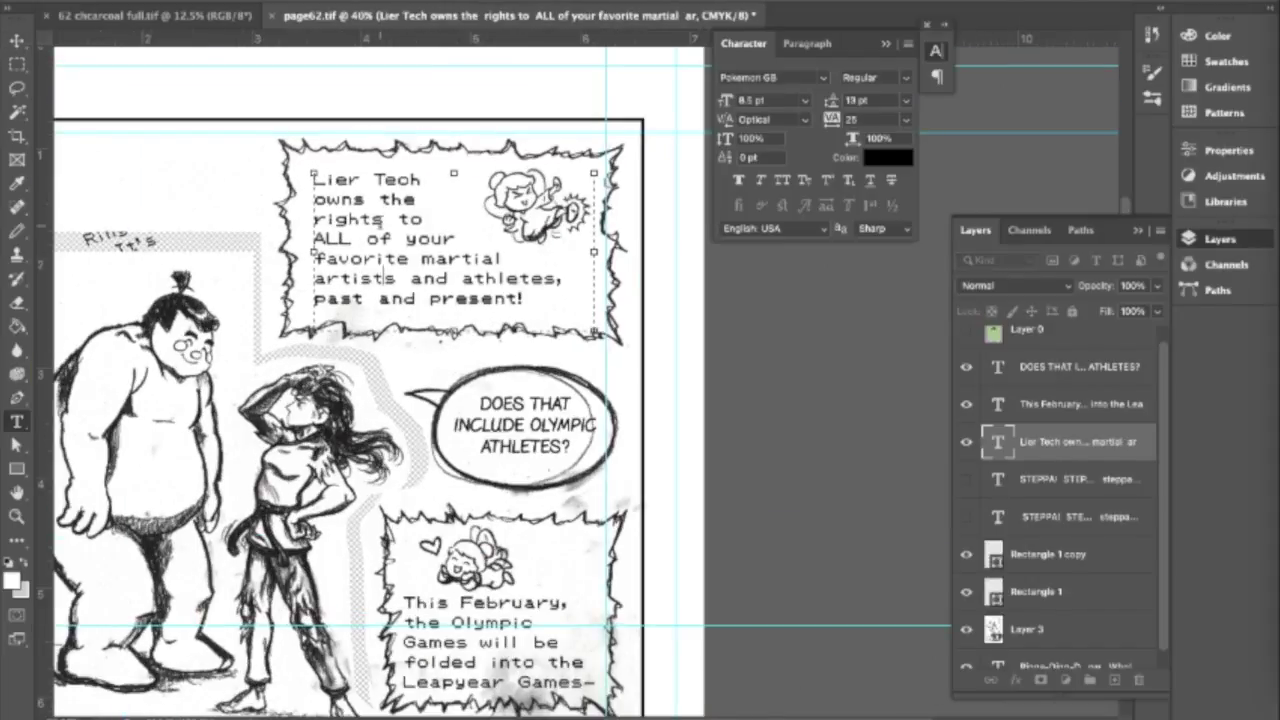
pyautogui.keyDown('ctrl'); pyautogui.click(642, 156); pyautogui.keyUp('ctrl')
pyautogui.hotkey('ctrl', '-')
pyautogui.rightClick(1000, 417)
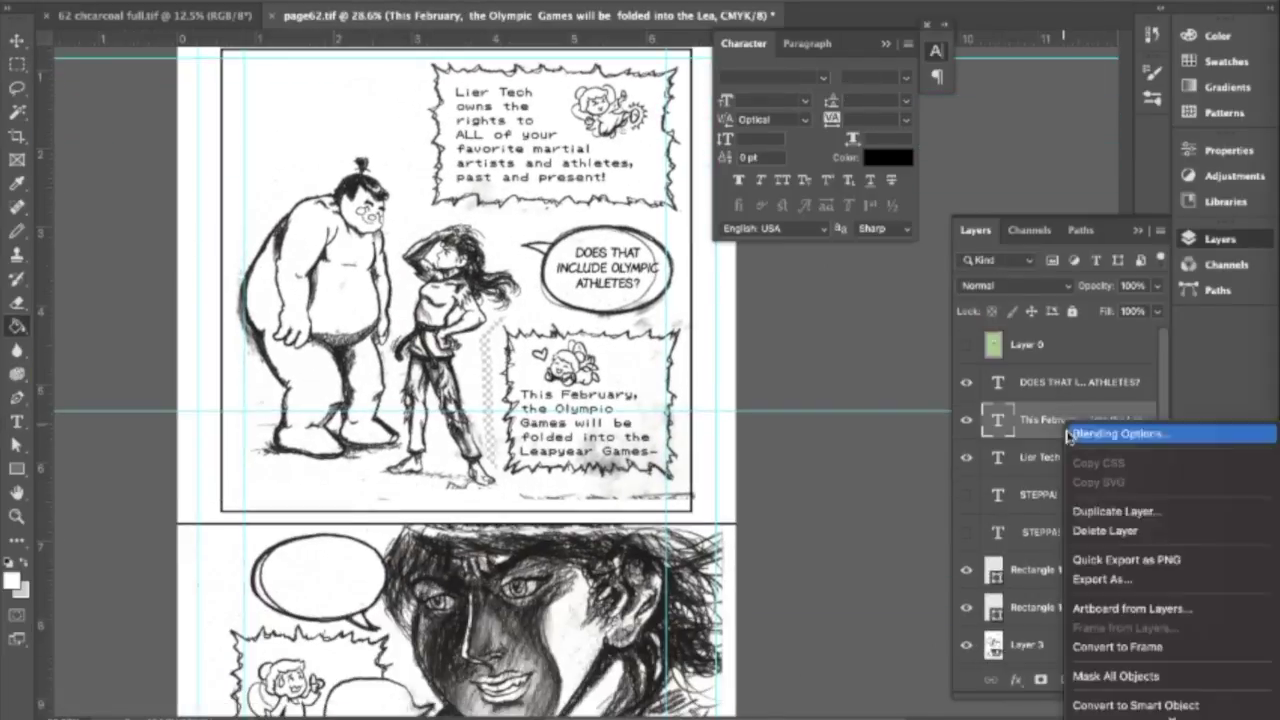
pyautogui.click(1043, 477)
pyautogui.write('THE ATHLETES,')
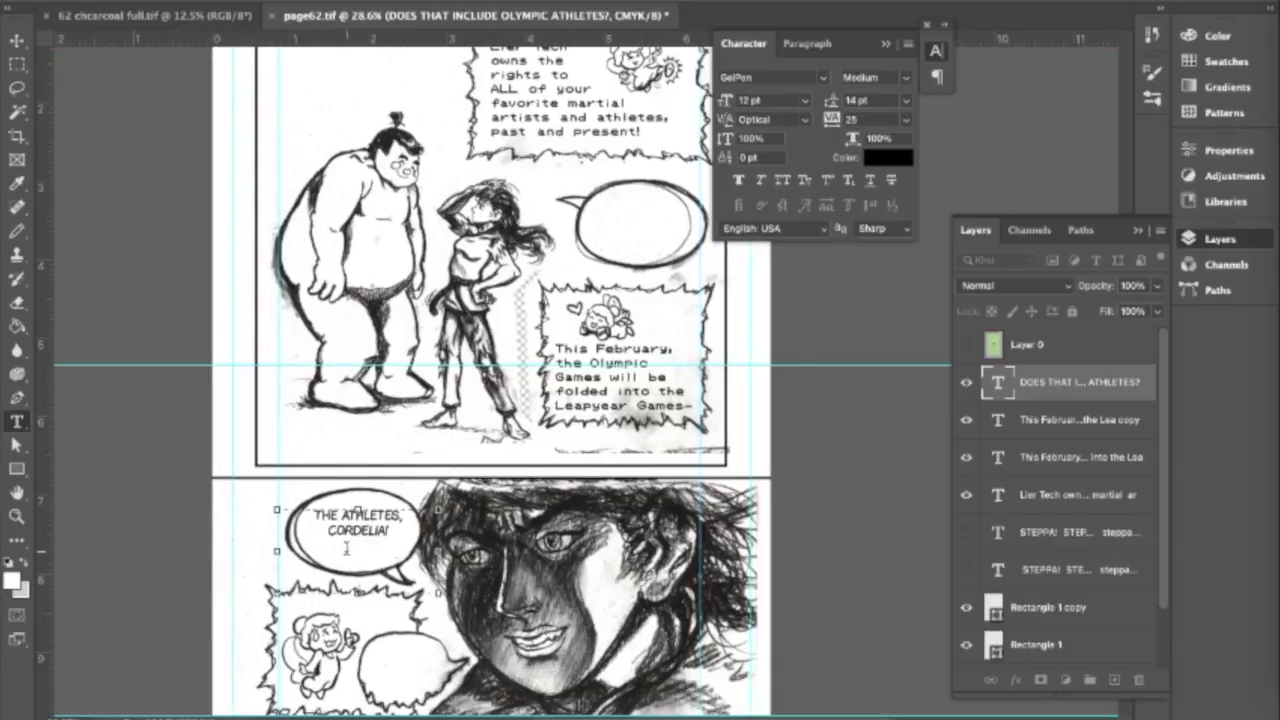
pyautogui.hotkey('ctrl', 'Return')
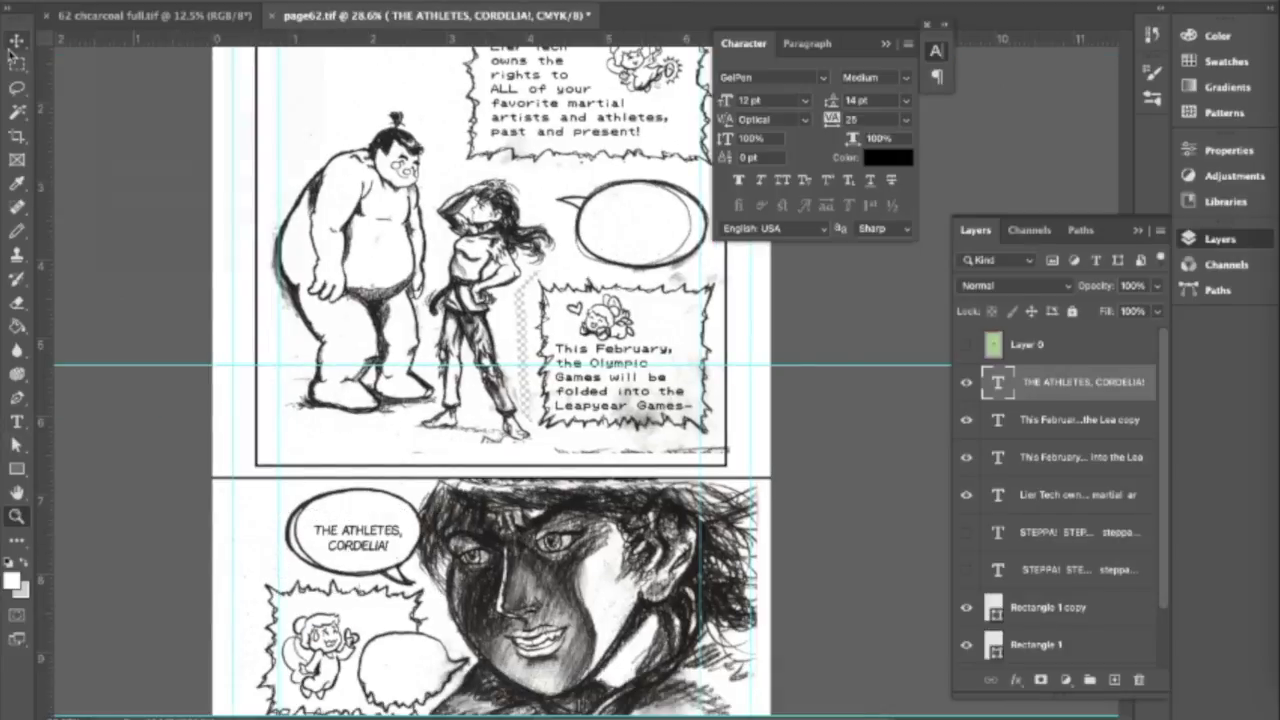
pyautogui.hotkey('ctrl', 'z')
# - Duplicate the "DOES THAT INCLUDE OLYMPIC ATHLETES?" text into the second panel's upper balloon and rewrite it as "THE ATHLETES," plus the character's name
pyautogui.rightClick(1040, 382)
pyautogui.click(943, 540)
pyautogui.hotkey('ctrl', 'a')
pyautogui.write('THE ATHLETES, CORDELIA')
pyautogui.click(905, 100)
pyautogui.click(878, 369)
pyautogui.hotkey('ctrl', 'Return')
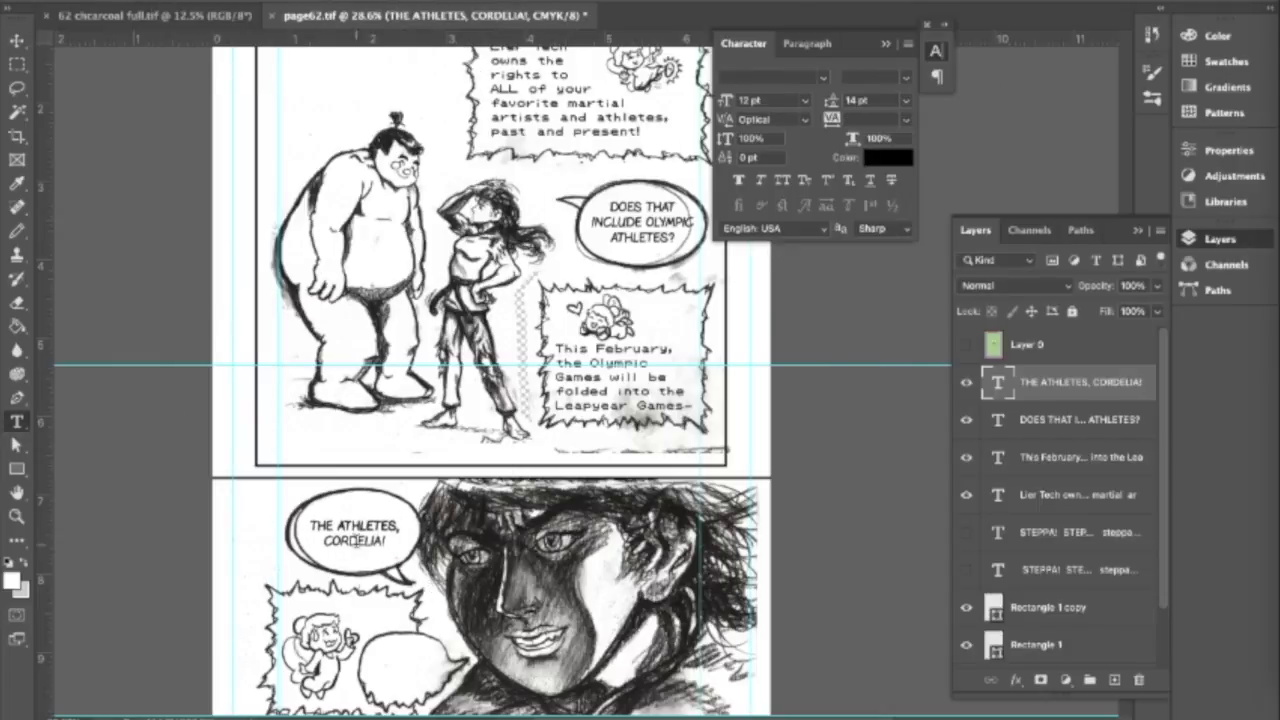
# - Duplicate the "This February" caption text into the second panel's jagged box and rewrite it as "Yes, we-"
pyautogui.hotkey('ctrl', 'Return')
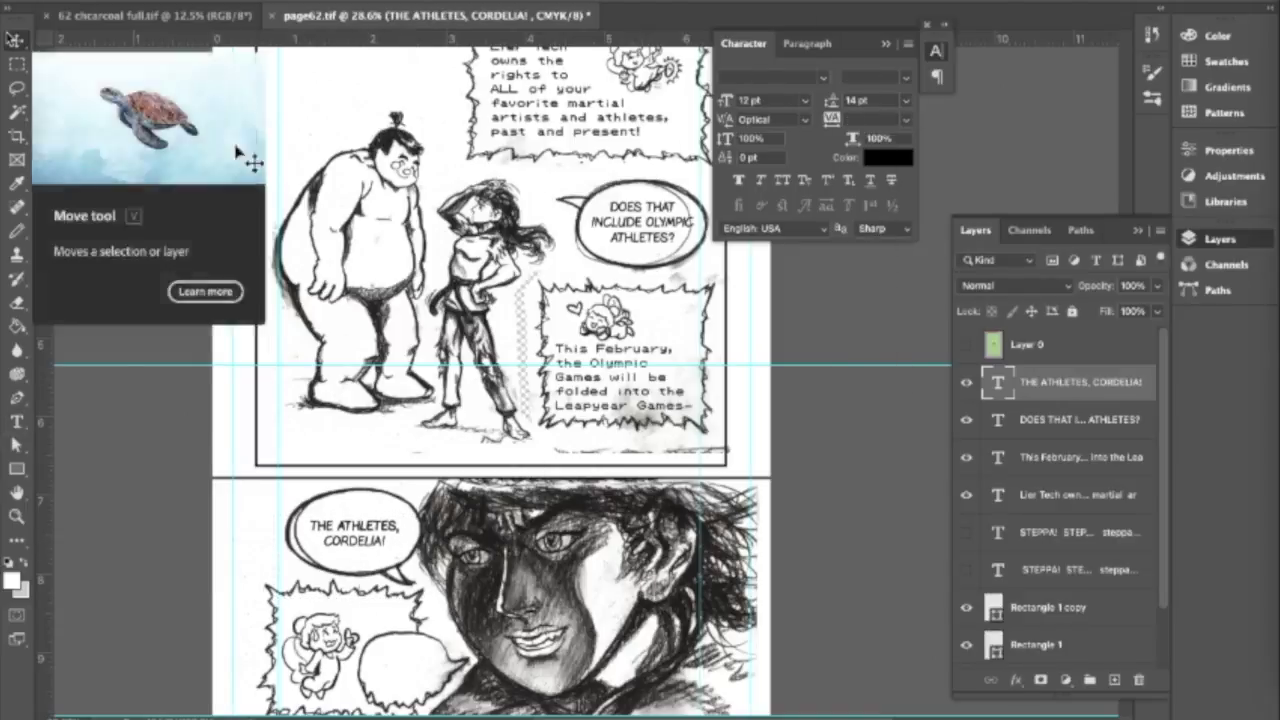
pyautogui.scroll(-2, 313, 568)
pyautogui.rightClick(1060, 457)
pyautogui.click(1057, 531)
pyautogui.press('Return')
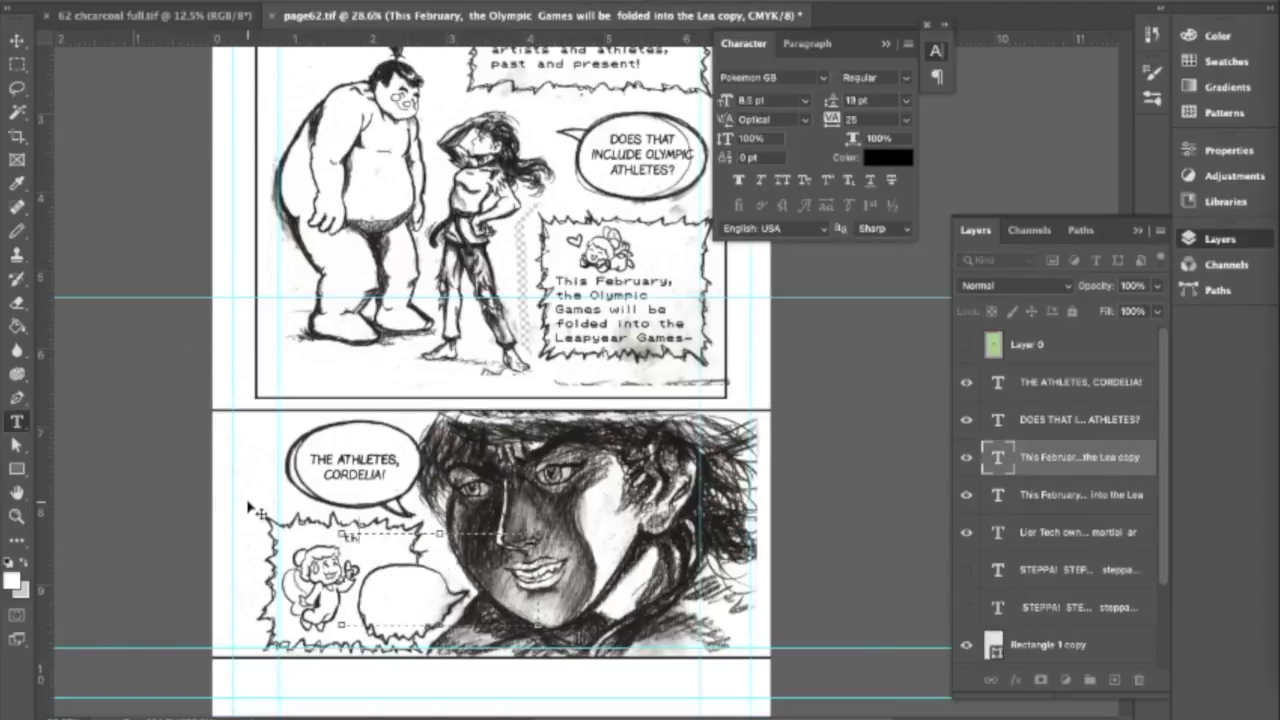
pyautogui.hotkey('ctrl', '+')
pyautogui.press('BackSpace')
pyautogui.press('BackSpace')
pyautogui.press('BackSpace')
pyautogui.press('BackSpace')
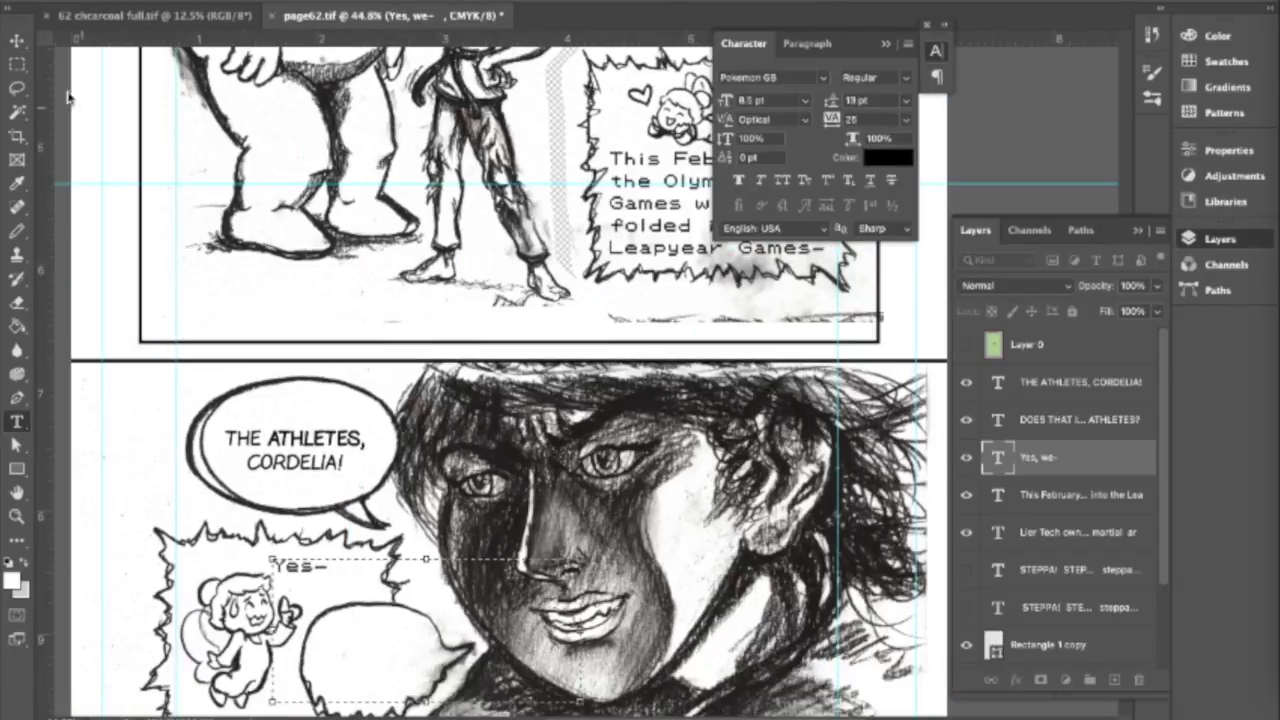
pyautogui.hotkey('ctrl', 'z')
pyautogui.press('Return')
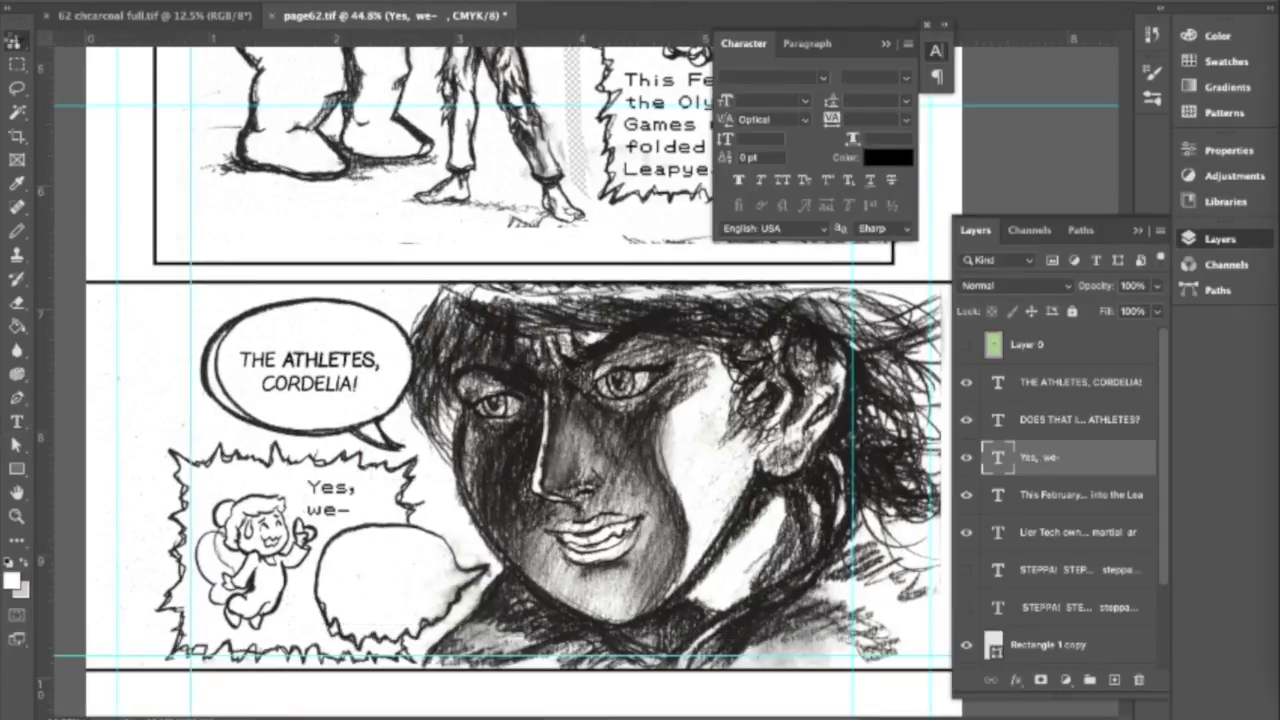
# - Duplicate the upper balloon's text into the second panel's lower balloon and rewrite it as "I WANT TO FIGHT" plus the opponent's name
pyautogui.hotkey('ctrl', '-')
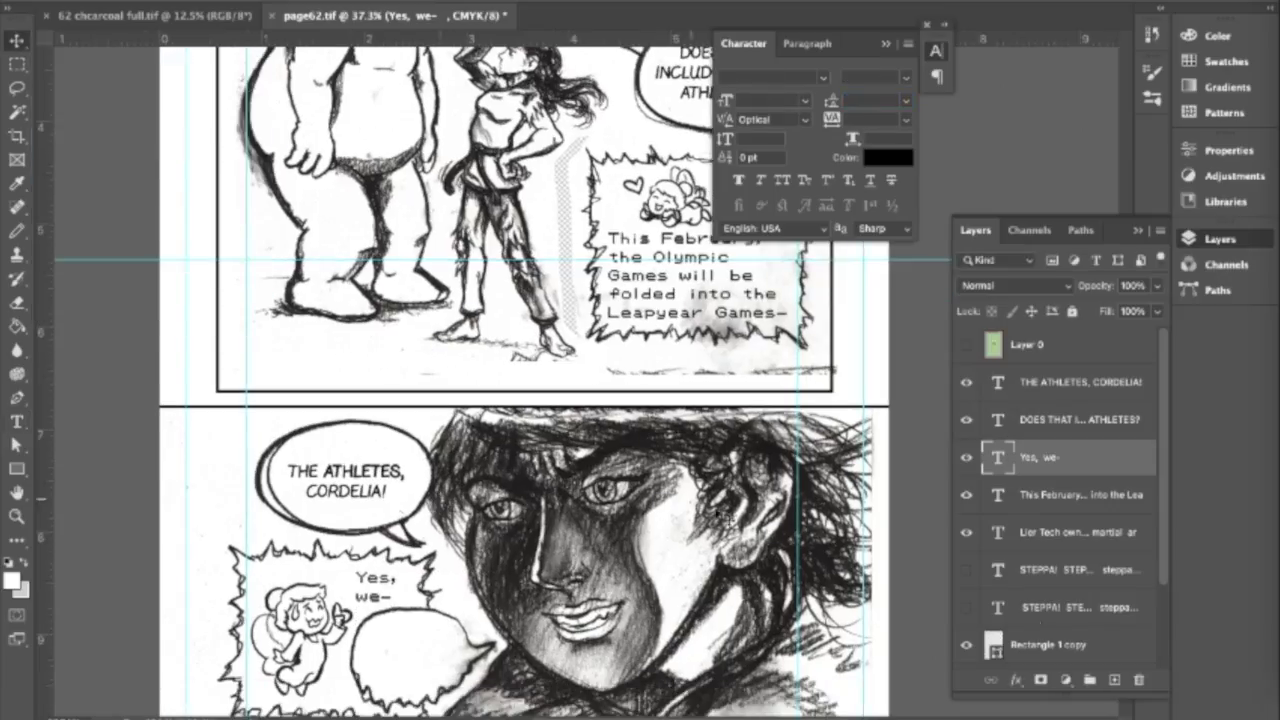
pyautogui.click(1050, 381)
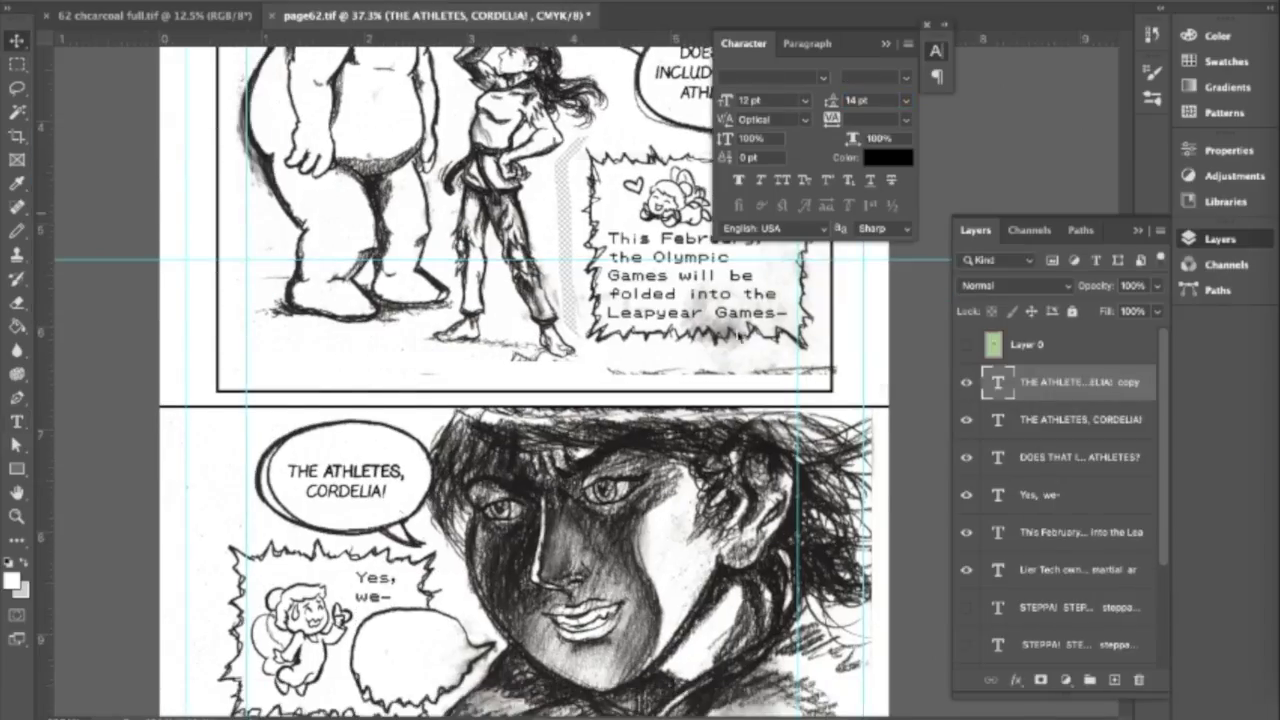
pyautogui.hotkey('ctrl', 'j')
pyautogui.scroll(-3, 413, 495)
pyautogui.press('t')
pyautogui.scroll(1, 404, 526)
pyautogui.hotkey('ctrl', 'Return')
pyautogui.click(345, 388)
pyautogui.press('Escape')
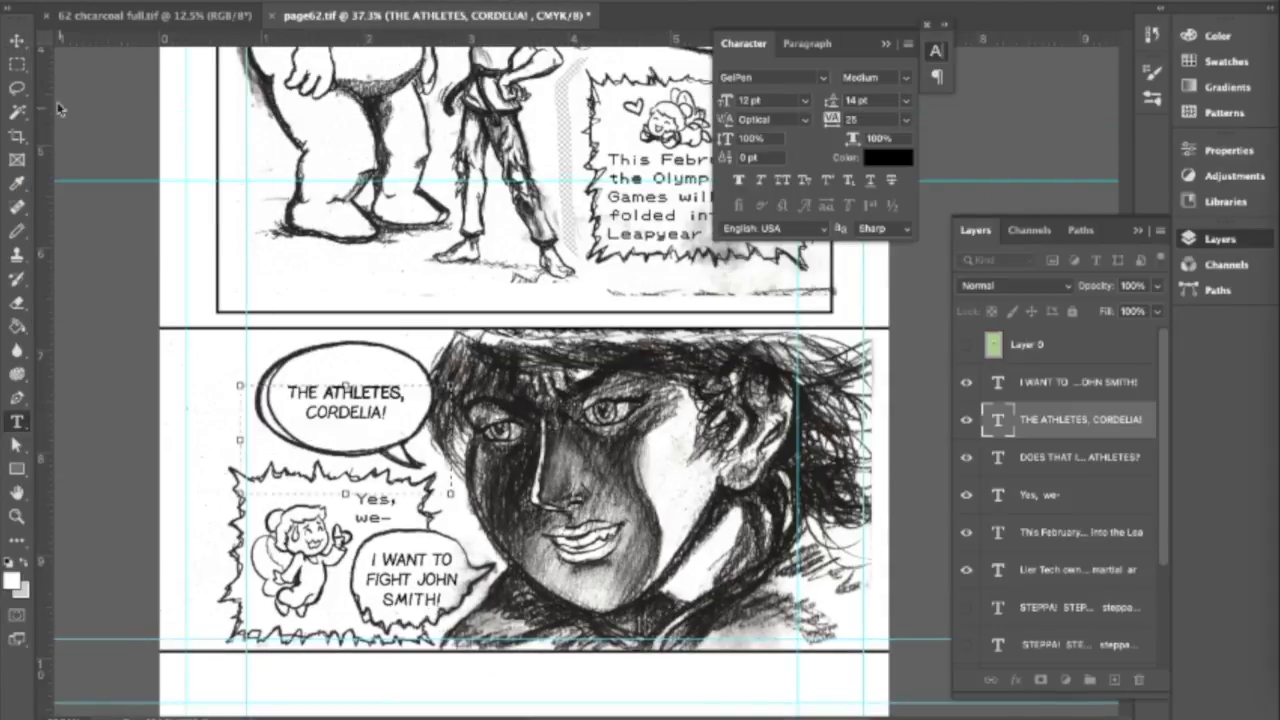
# - Shorten the lower balloon's text to the opponent's name on two lines, sized 14 pt with 17 pt leading
pyautogui.hotkey('alt', ']')
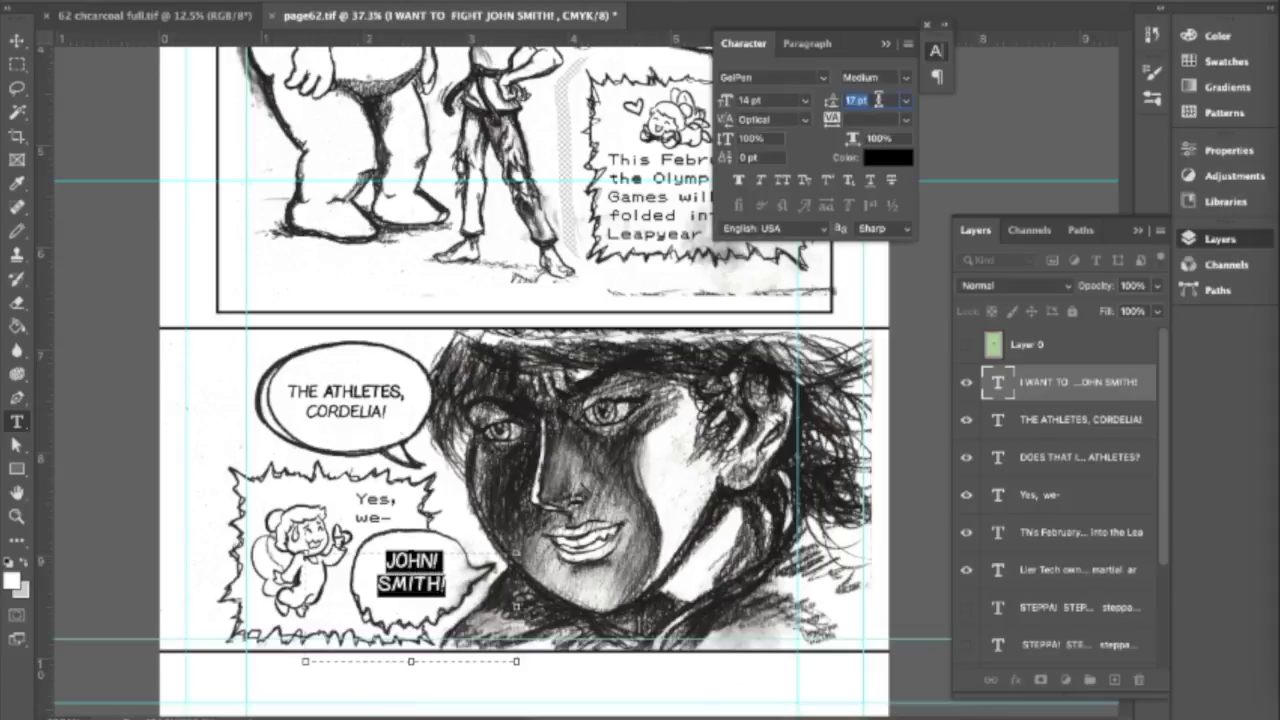
pyautogui.hotkey('ctrl', 'Return')
pyautogui.hotkey('alt', '[')
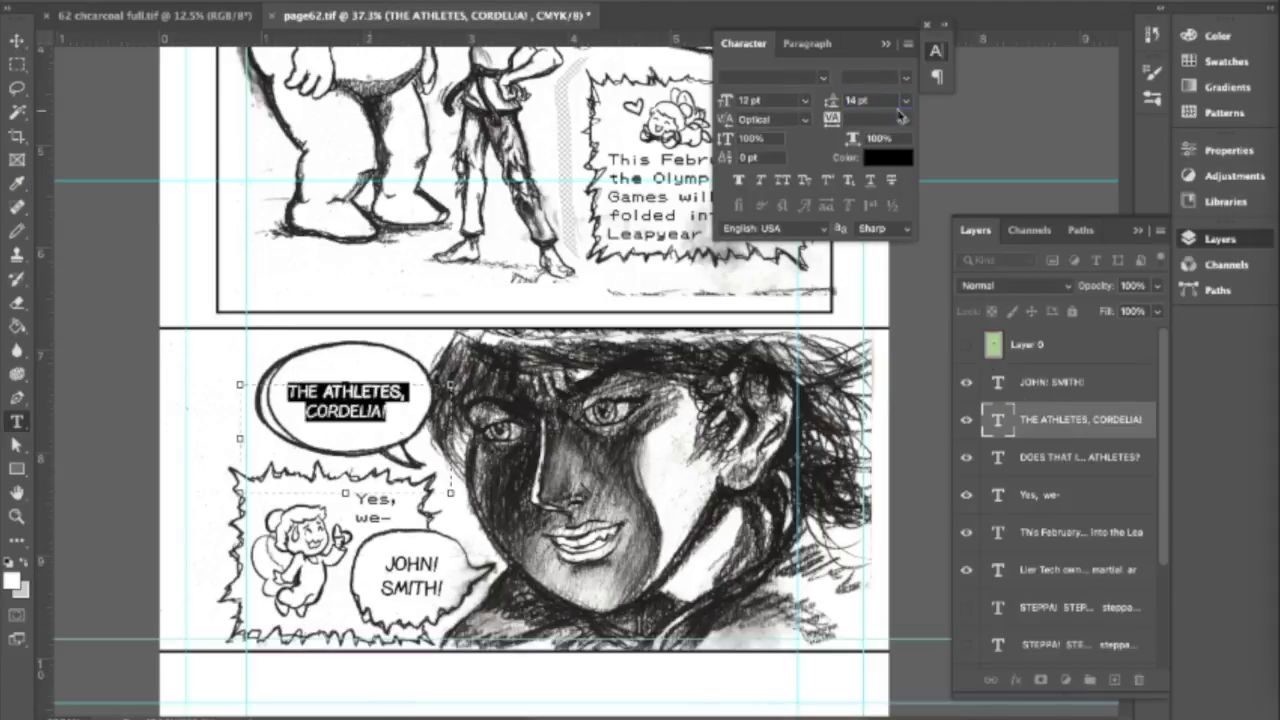
pyautogui.hotkey('alt', '[')
# - Select the lower caption's jagged frame around the fairy on the scanned art layer
pyautogui.scroll(-2, 400, 350)
pyautogui.keyDown('ctrl'); pyautogui.click(540, 400); pyautogui.keyUp('ctrl')
pyautogui.press('m')
pyautogui.moveTo(660, 297); pyautogui.dragTo(423, 452)
pyautogui.scroll(2, 423, 452)
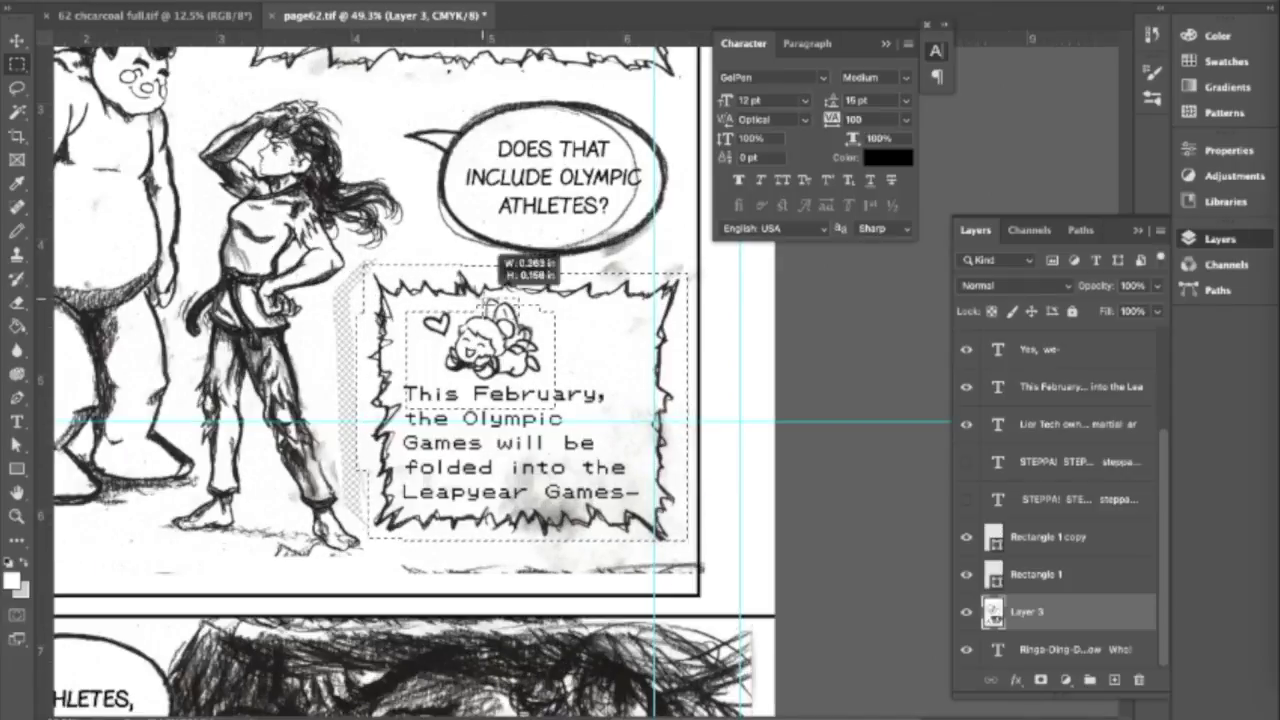
# - Narrow the first panel's border and mask it out where it crosses the balloon tail and the caption boxes
pyautogui.scroll(3, 423, 452)
pyautogui.scroll(-4, 423, 452)
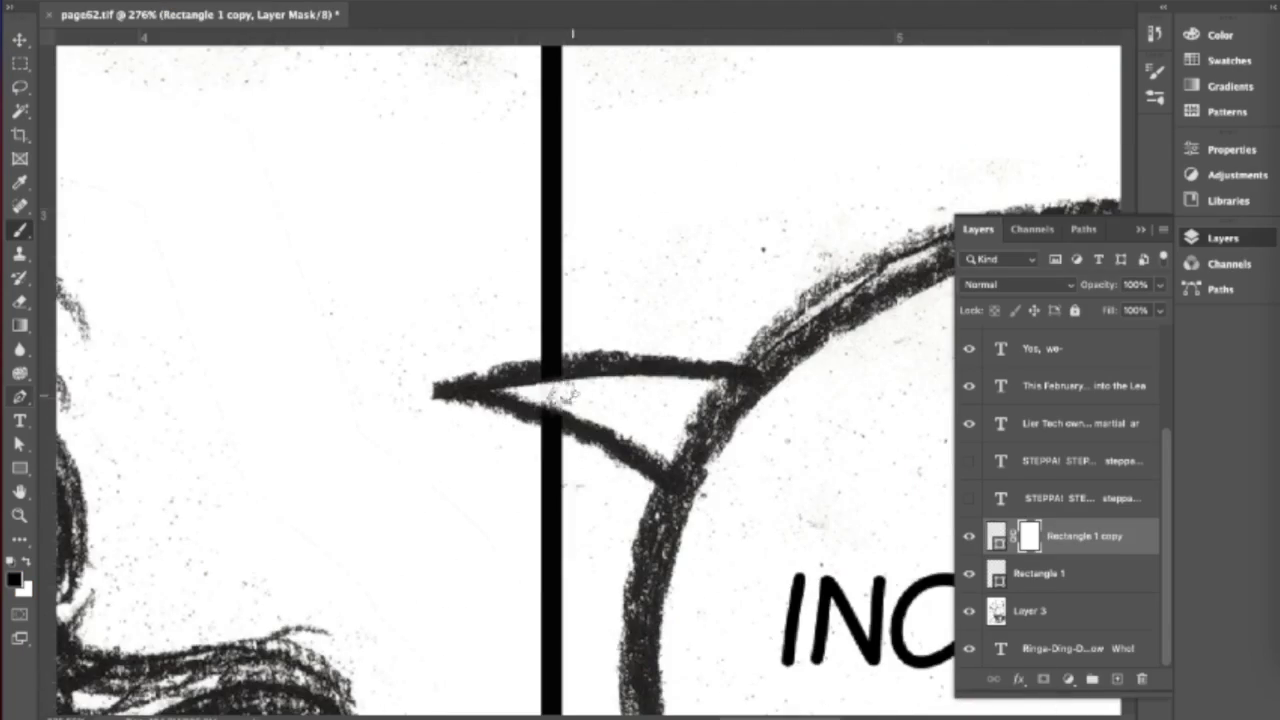
pyautogui.scroll(5, 630, 300)
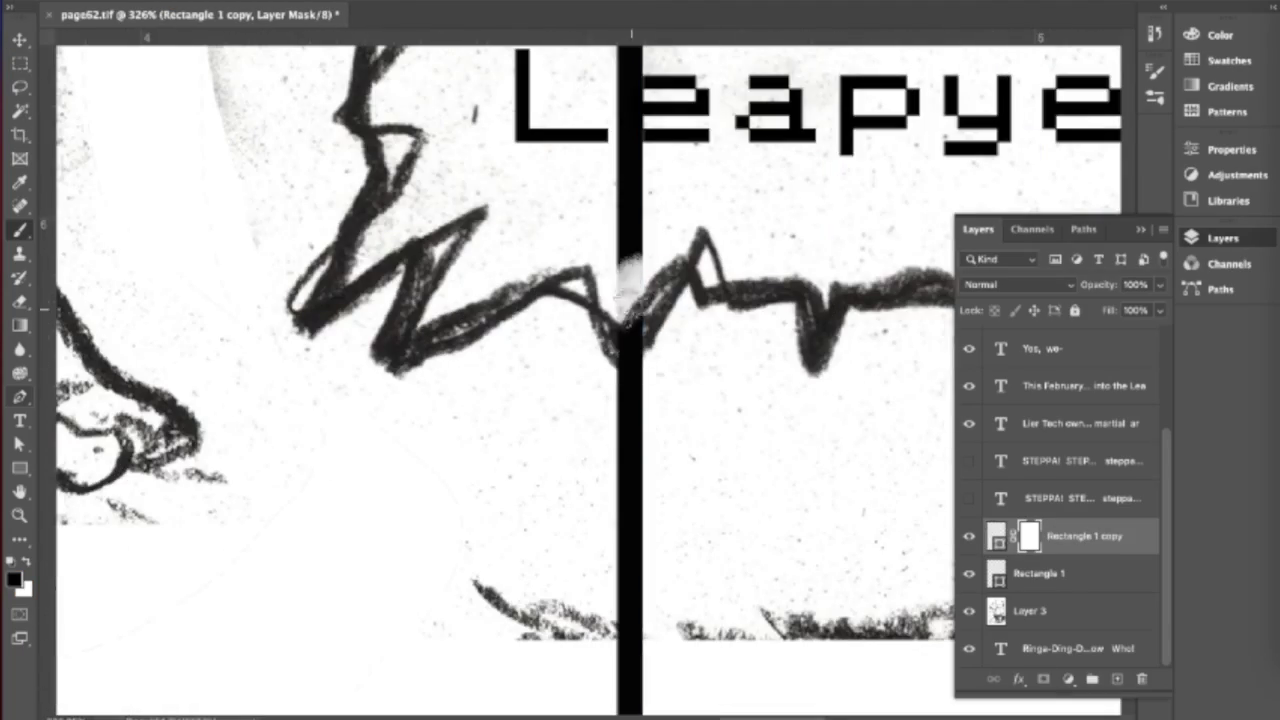
pyautogui.scroll(-3, 625, 280)
pyautogui.scroll(-5, 590, 400)
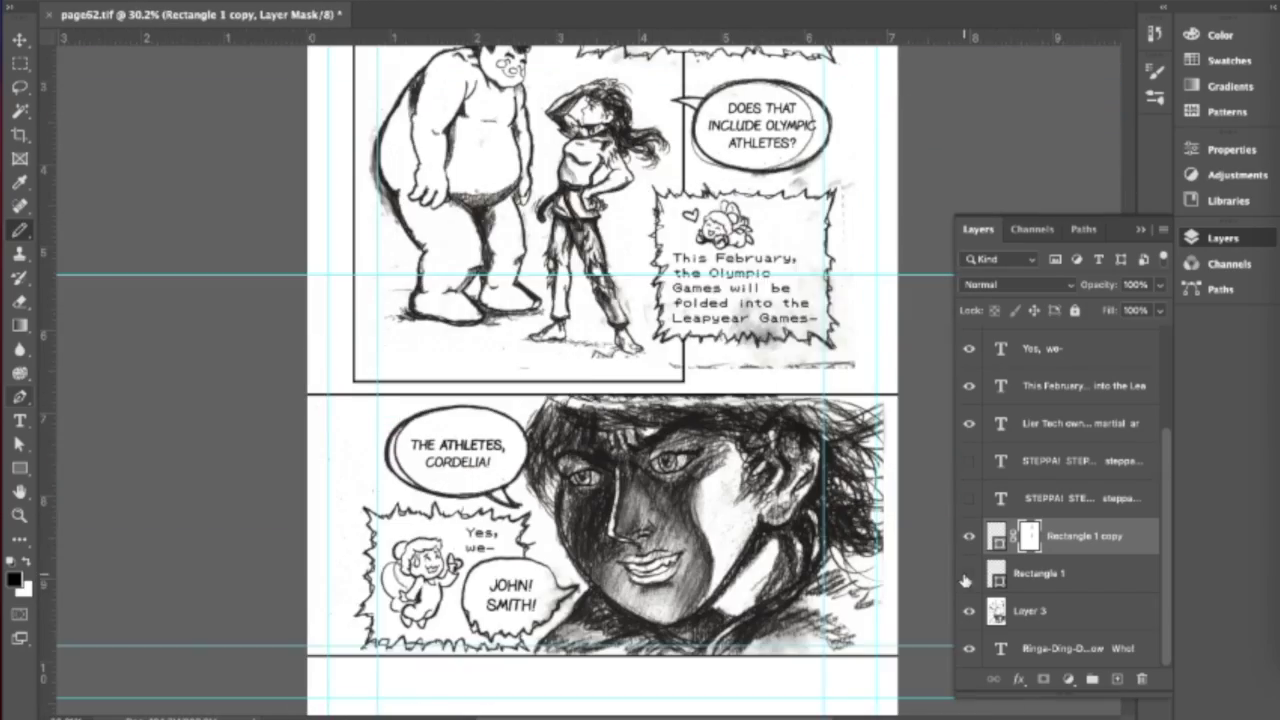
# - Duplicate the close-up panel's border to split it into two stacked panels, and add a new layer above the borders
pyautogui.click(1027, 575)
pyautogui.hotkey('ctrl', 'j')
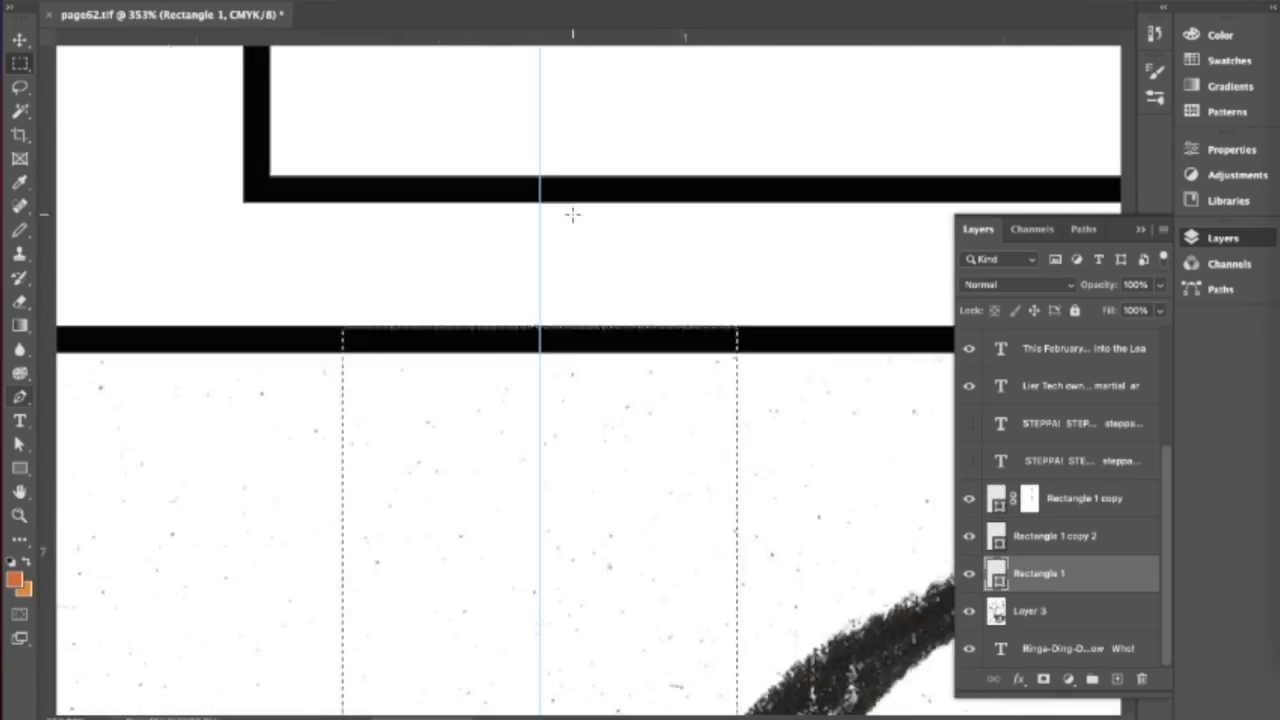
pyautogui.hotkey('ctrl', 'shift', 'alt', 'n')
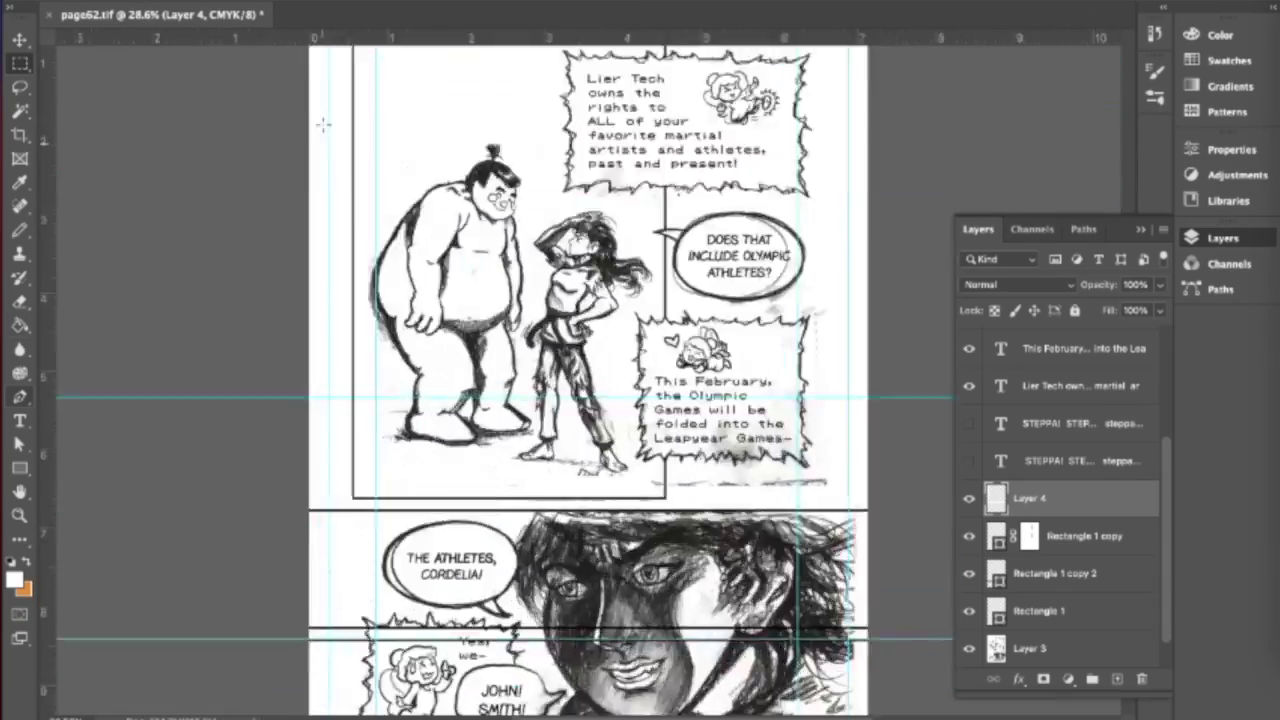
# - Cover the art in the first panel's outer margin and in the gutter across the close-up with white on Layer 4
pyautogui.hotkey('ctrl', '0')
pyautogui.scroll(3, 588, 380)
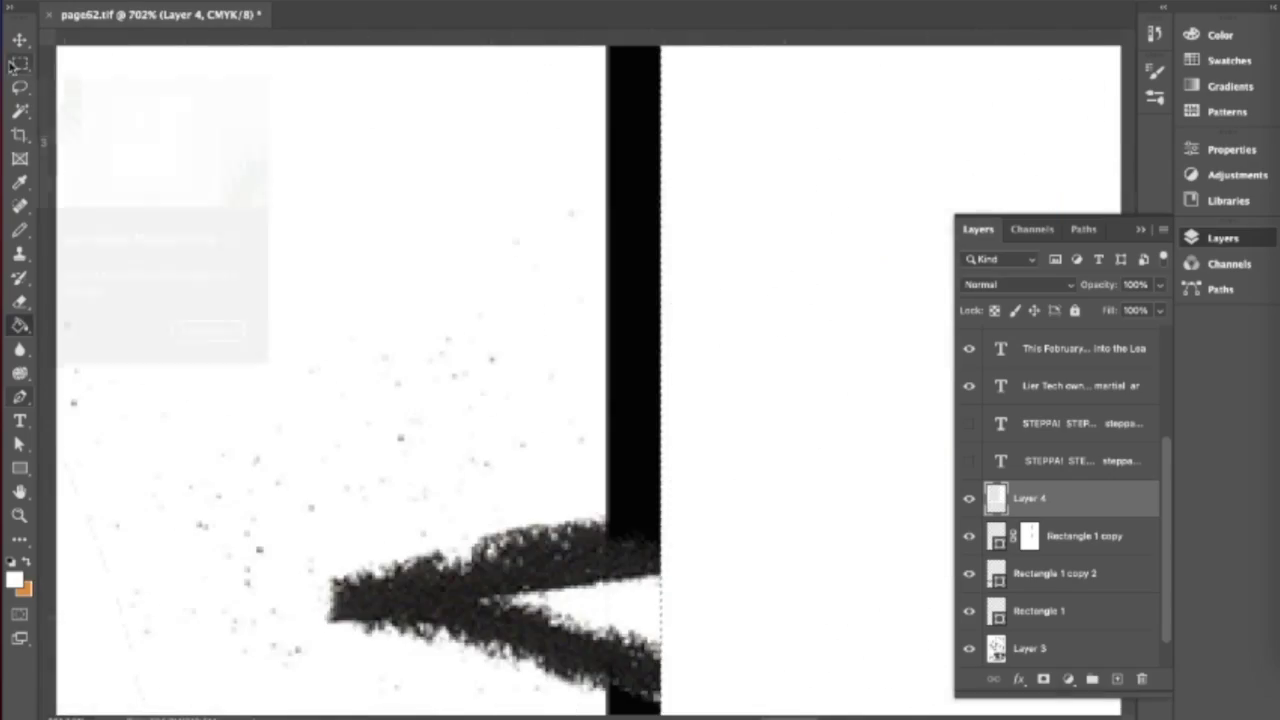
pyautogui.hotkey('ctrl', '0')
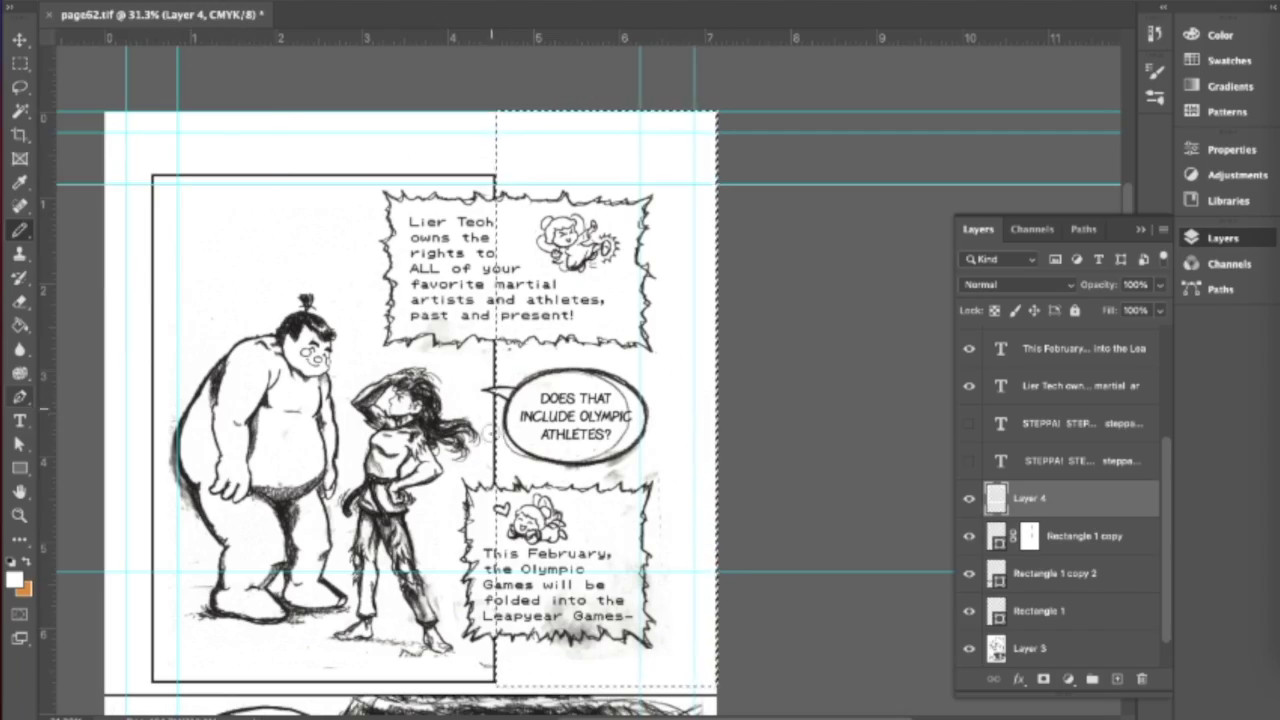
pyautogui.press('m')
pyautogui.scroll(-5, 460, 380)
pyautogui.moveTo(70, 475); pyautogui.dragTo(880, 458)
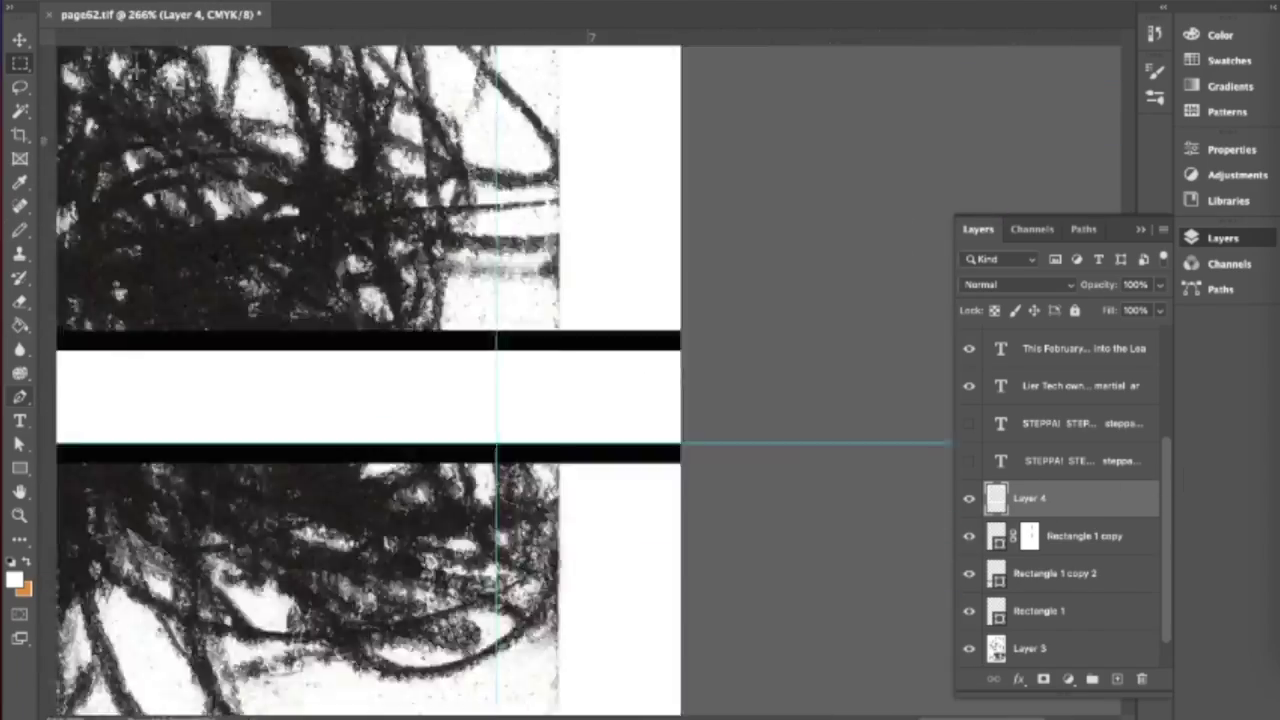
pyautogui.scroll(5, 668, 350)
pyautogui.press('e')
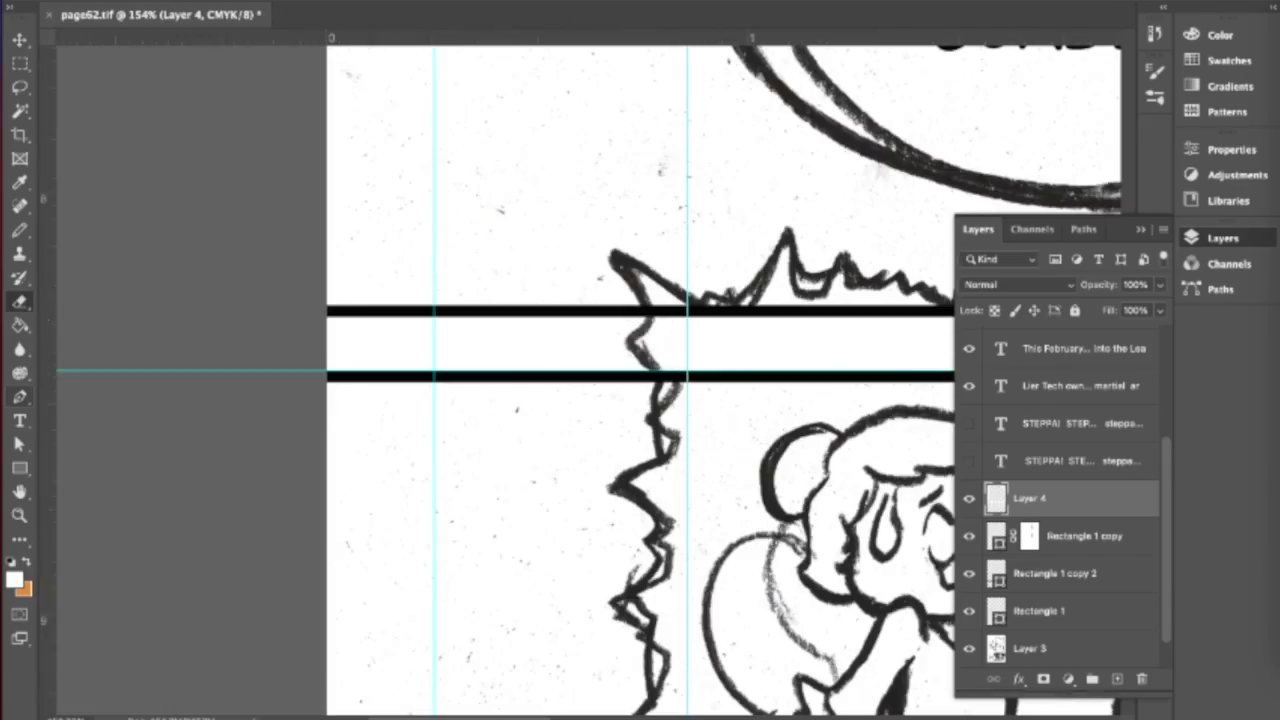
pyautogui.scroll(-5, 541, 177)
# - Add masks to Rectangle 1 and Rectangle 1 copy 2 and hide their borders where they cross the jagged caption box
pyautogui.click(1030, 536)
pyautogui.click(1055, 573)
pyautogui.click(1043, 679)
pyautogui.click(1039, 610)
pyautogui.click(1043, 679)
pyautogui.press('b')
pyautogui.scroll(5, 500, 468)
pyautogui.scroll(3, 500, 468)
pyautogui.click(1030, 573)
pyautogui.scroll(3, 500, 400)
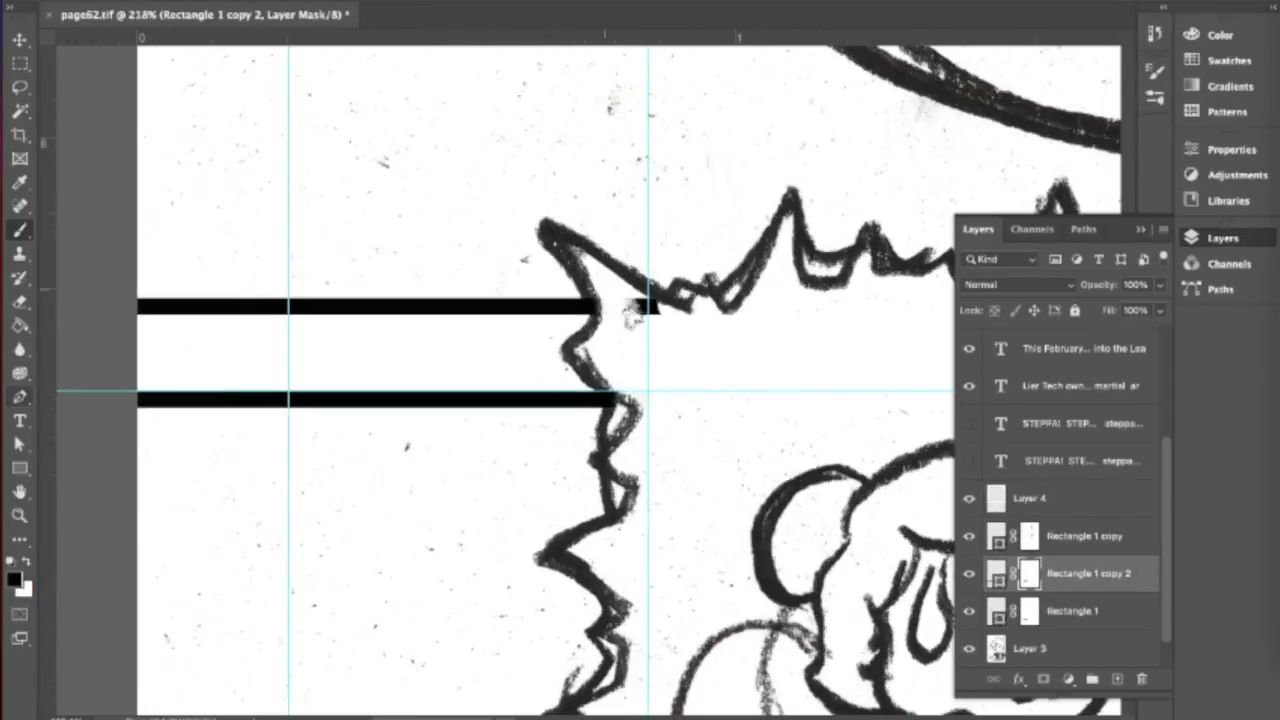
# - Erase the white gutter over the jagged caption box on Layer 4 and duplicate that layer as a hidden copy
pyautogui.click(1030, 497)
pyautogui.press('e')
pyautogui.scroll(-5, 590, 380)
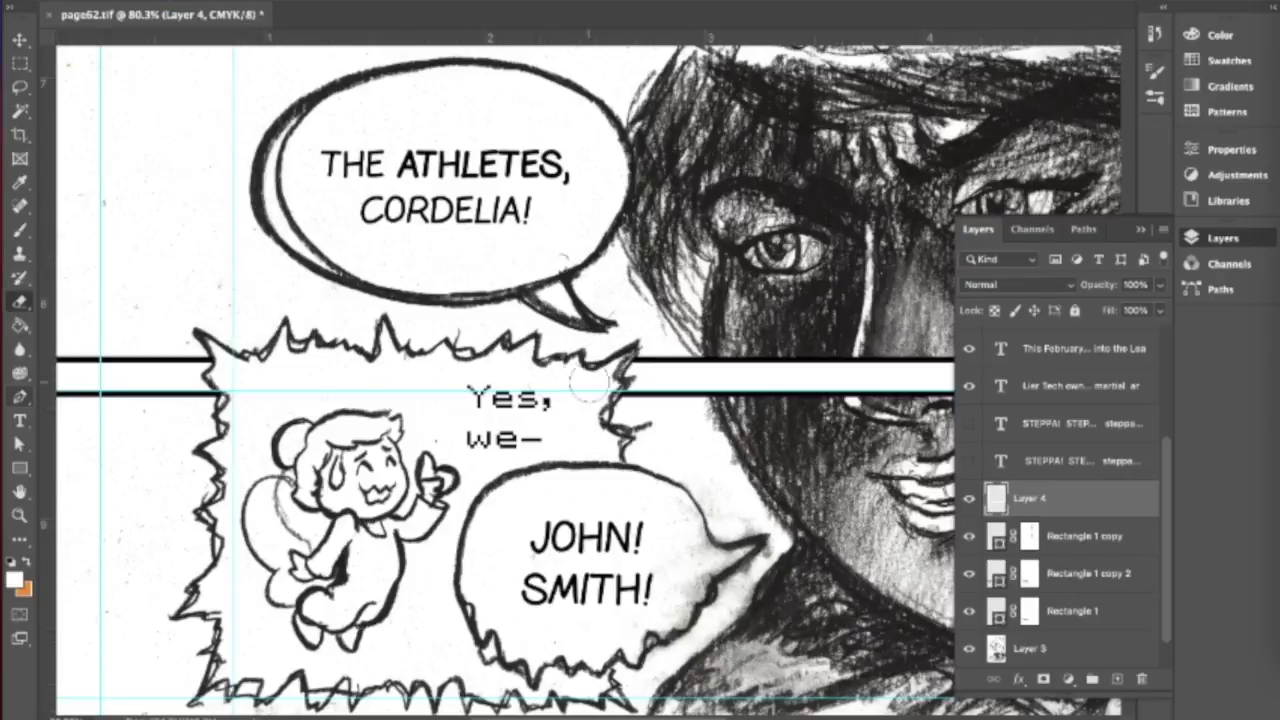
pyautogui.scroll(-3, 590, 380)
pyautogui.moveTo(968, 497); pyautogui.dragTo(970, 575)
pyautogui.hotkey('ctrl', 'j')
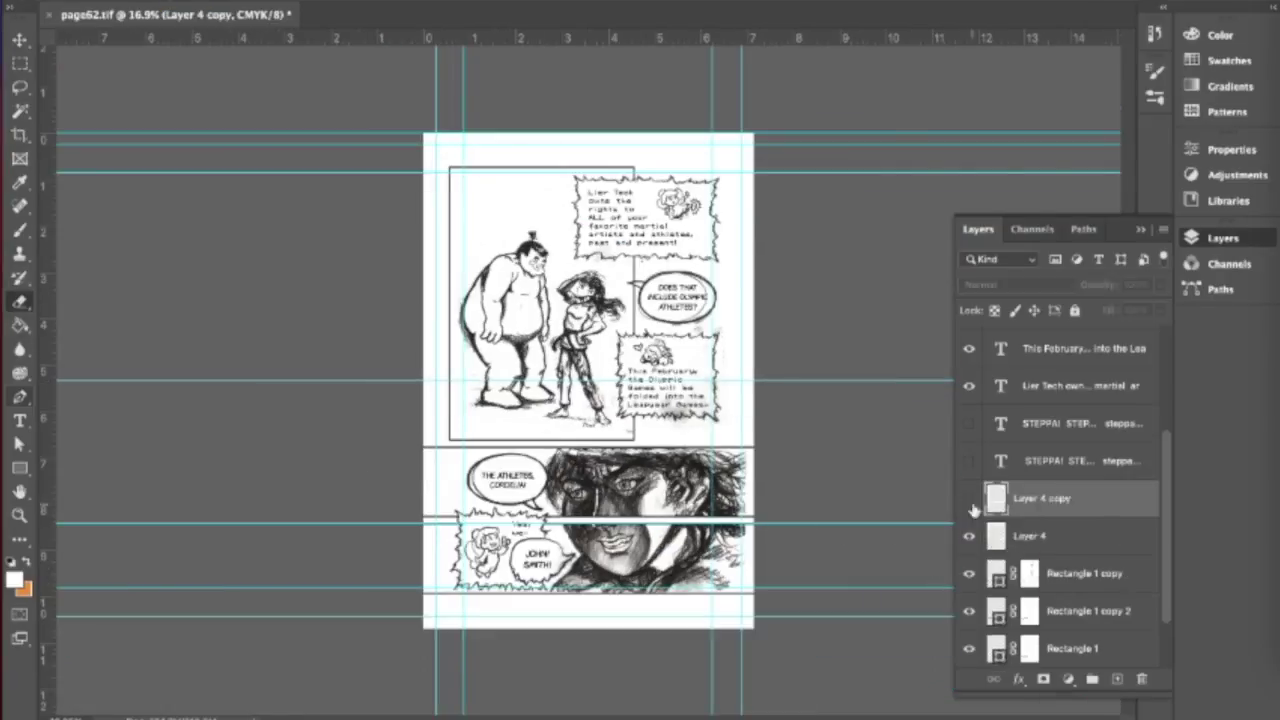
# - Restore the close-up as a single panel using duplicates of its two border rectangles, leaving the originals hidden
pyautogui.click(1030, 531)
pyautogui.scroll(-2, 1060, 530)
pyautogui.click(1088, 535)
pyautogui.keyDown('shift'); pyautogui.click(1072, 573); pyautogui.keyUp('shift')
pyautogui.rightClick(1072, 573)
pyautogui.click(824, 218)
pyautogui.rightClick(1090, 505)
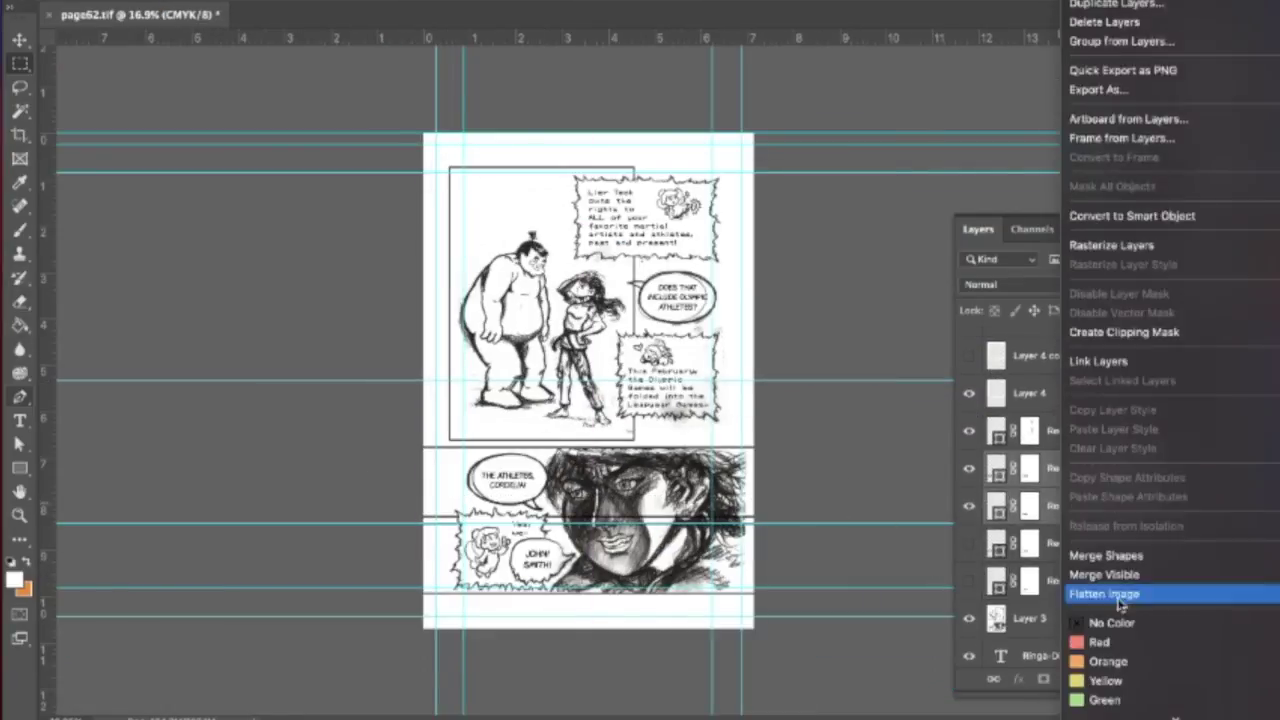
# - Add two layers above the scanned art, filling the selected background white on Layer 5 and coloring Layer 6 beneath it yellow
pyautogui.rightClick(19, 229)
pyautogui.click(110, 236)
pyautogui.scroll(1, 590, 400)
pyautogui.click(1030, 505)
pyautogui.click(1117, 679)
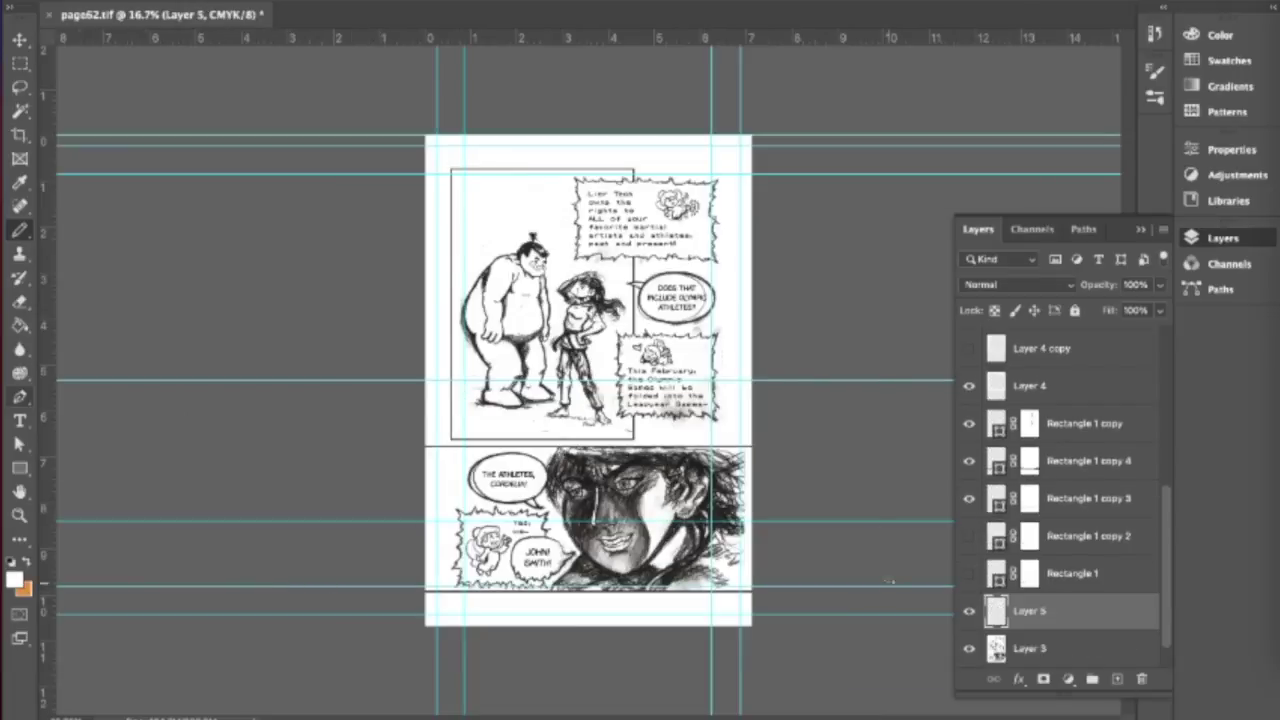
pyautogui.scroll(3, 500, 290)
pyautogui.scroll(1, 33, 566)
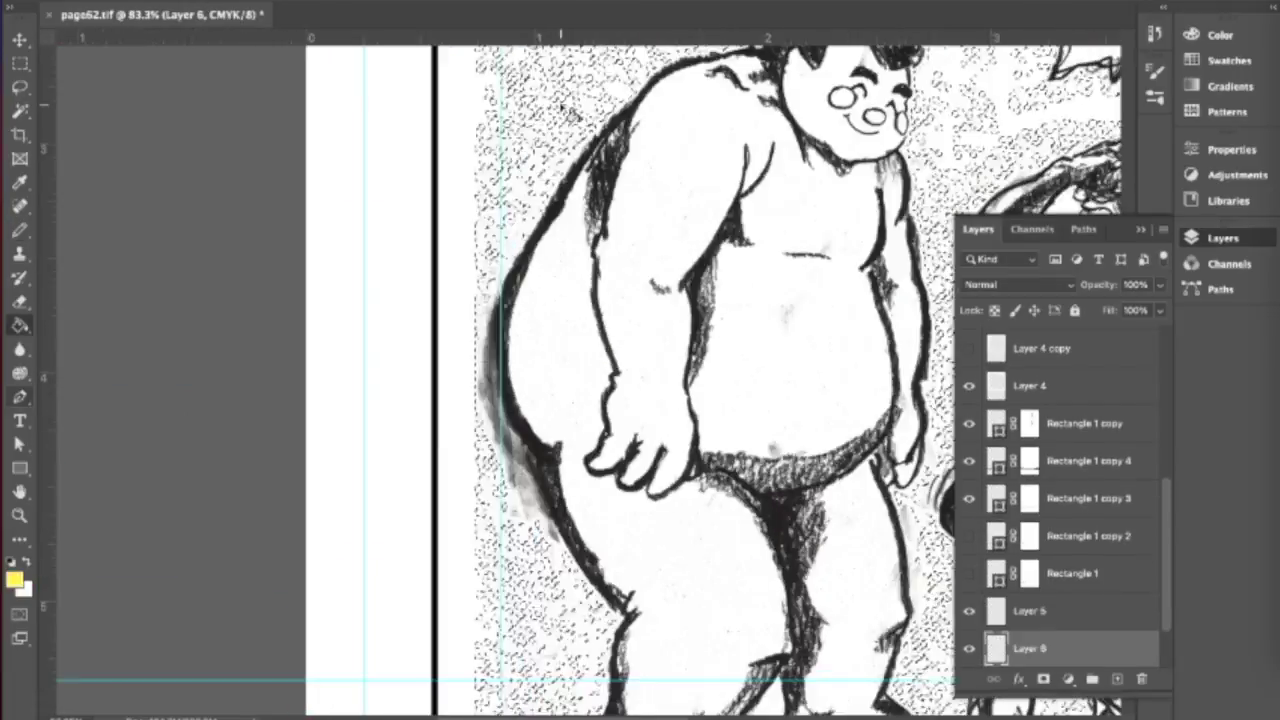
pyautogui.scroll(-3, 33, 566)
# - Paint white on Layer 5 over the smudges along the large man's back, arm and thigh
pyautogui.hotkey('alt', ']')
pyautogui.press('b')
pyautogui.scroll(3, 297, 366)
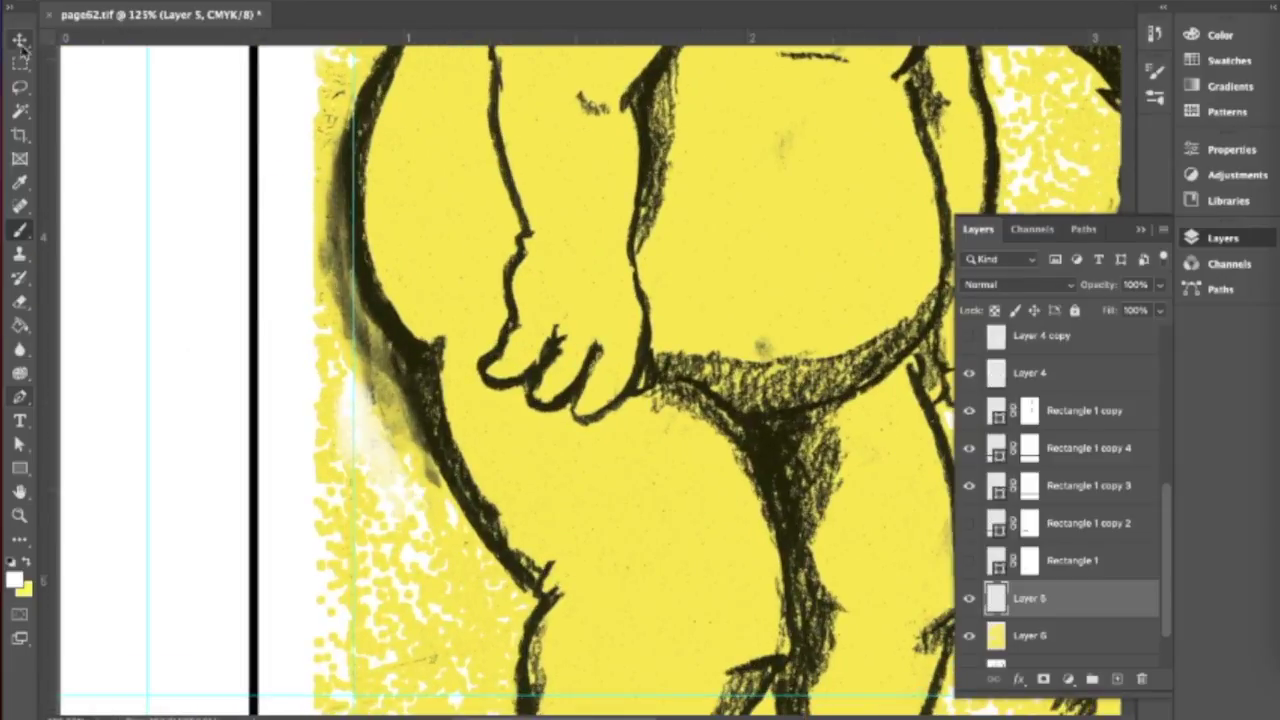
pyautogui.moveTo(330, 400); pyautogui.dragTo(388, 493)
pyautogui.scroll(3, 385, 490)
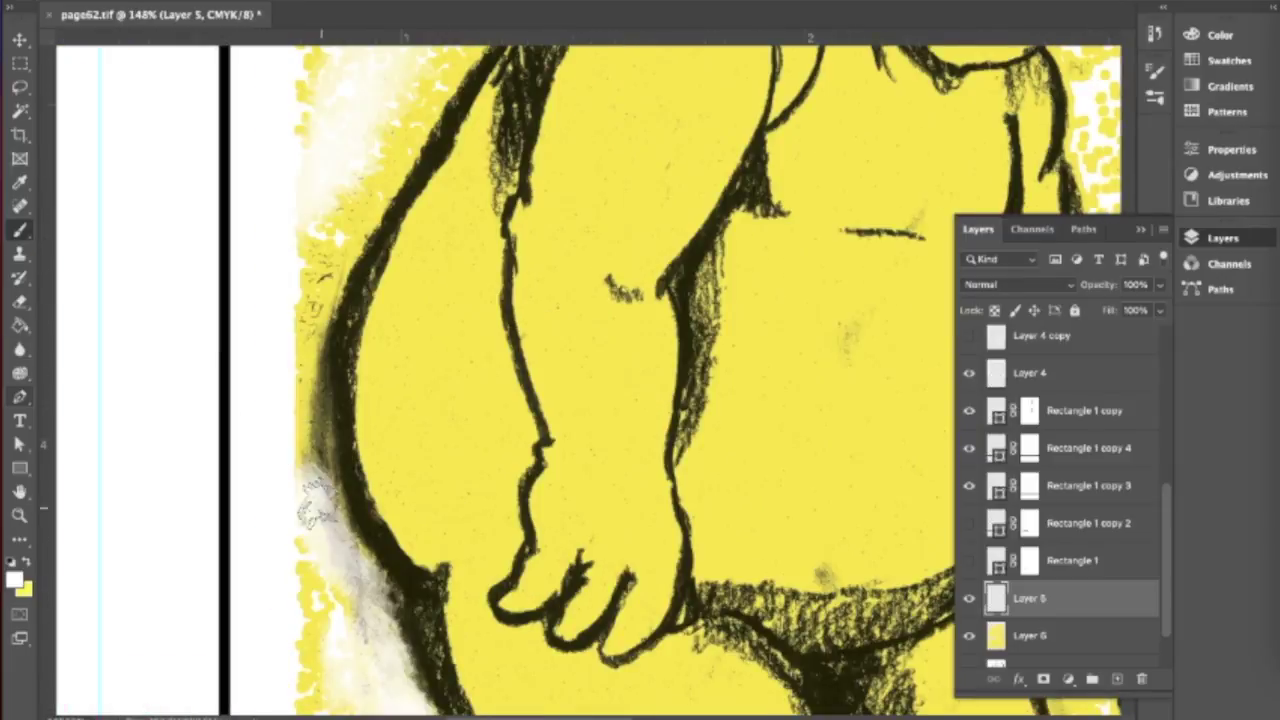
pyautogui.moveTo(320, 400); pyautogui.dragTo(365, 165)
pyautogui.scroll(-1, 310, 490)
pyautogui.moveTo(310, 490); pyautogui.dragTo(323, 457)
pyautogui.scroll(-3, 323, 457)
pyautogui.moveTo(330, 200); pyautogui.dragTo(470, 440)
pyautogui.scroll(3, 315, 472)
pyautogui.scroll(-3, 315, 472)
pyautogui.moveTo(460, 220); pyautogui.dragTo(490, 425)
pyautogui.scroll(-5, 343, 366)
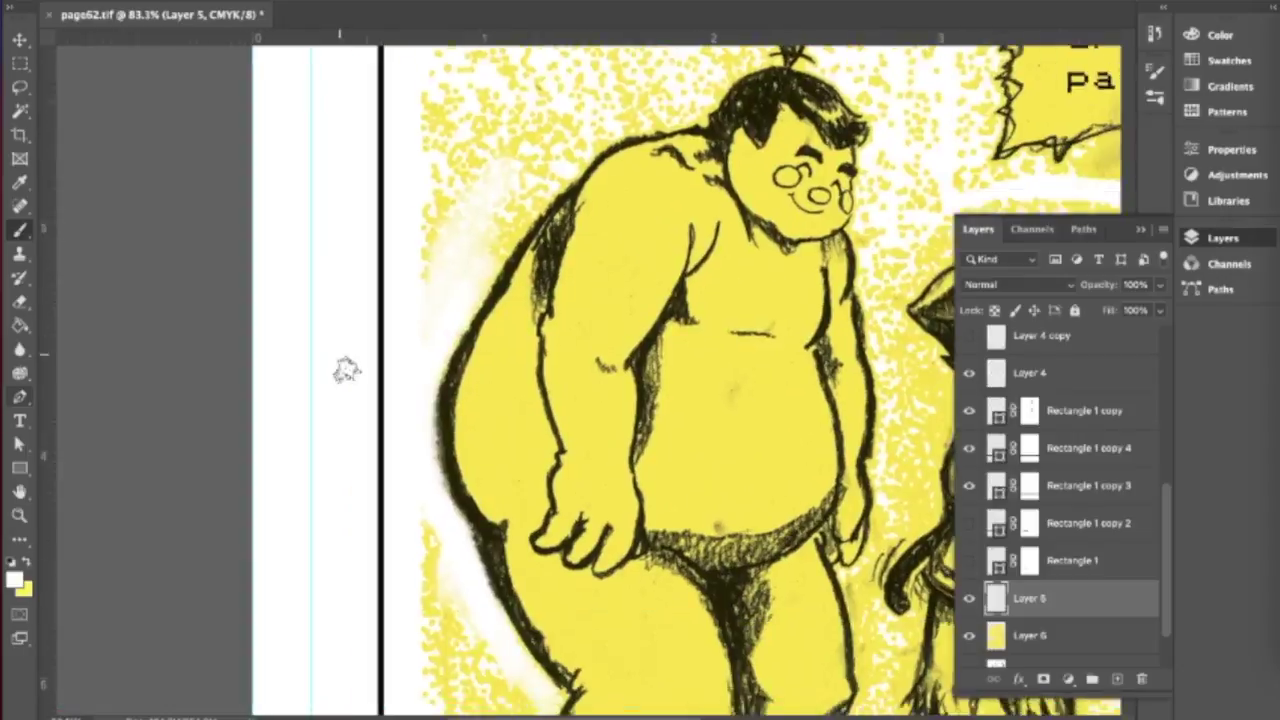
# - Paint white around the large man's lower legs and inside both of his feet
pyautogui.scroll(4, 360, 450)
pyautogui.hscroll(3, 540, 565)
pyautogui.moveTo(540, 563); pyautogui.dragTo(596, 445)
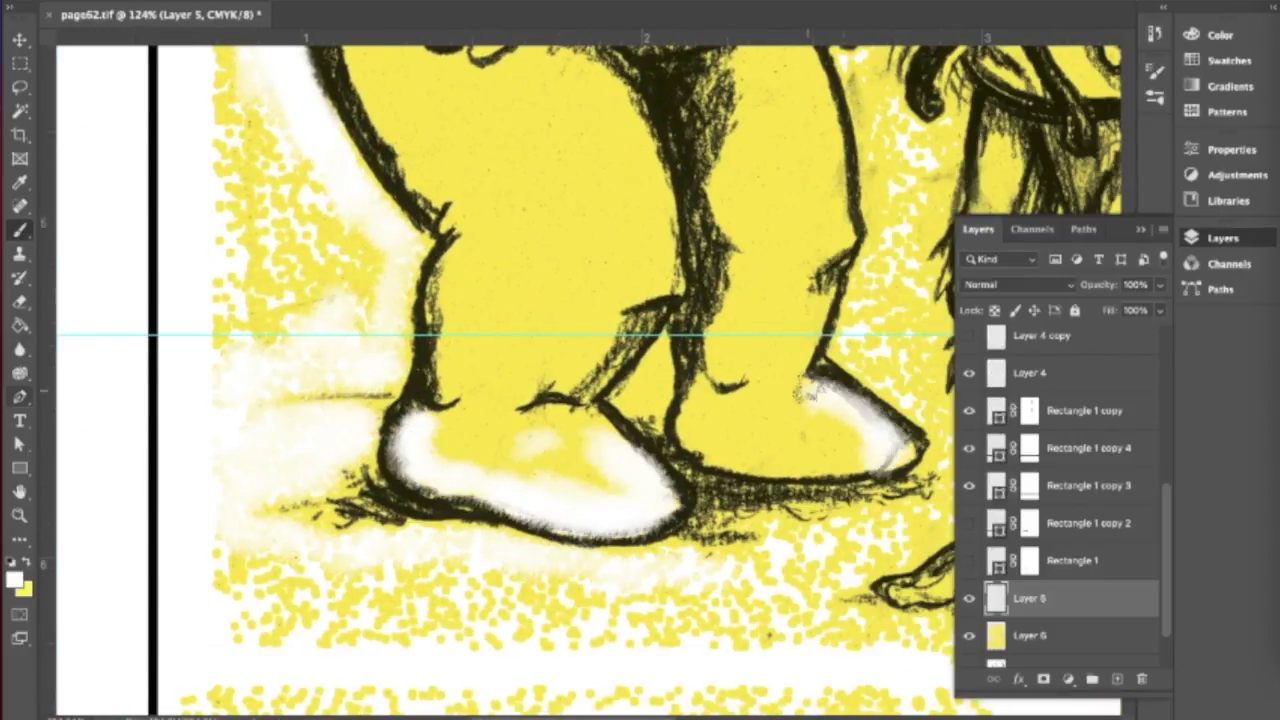
pyautogui.scroll(-4, 760, 460)
# - Paint the tail and the middle of the "DOES THAT INCLUDE OLYMPIC ATHLETES?" balloon white
pyautogui.scroll(6, 755, 385)
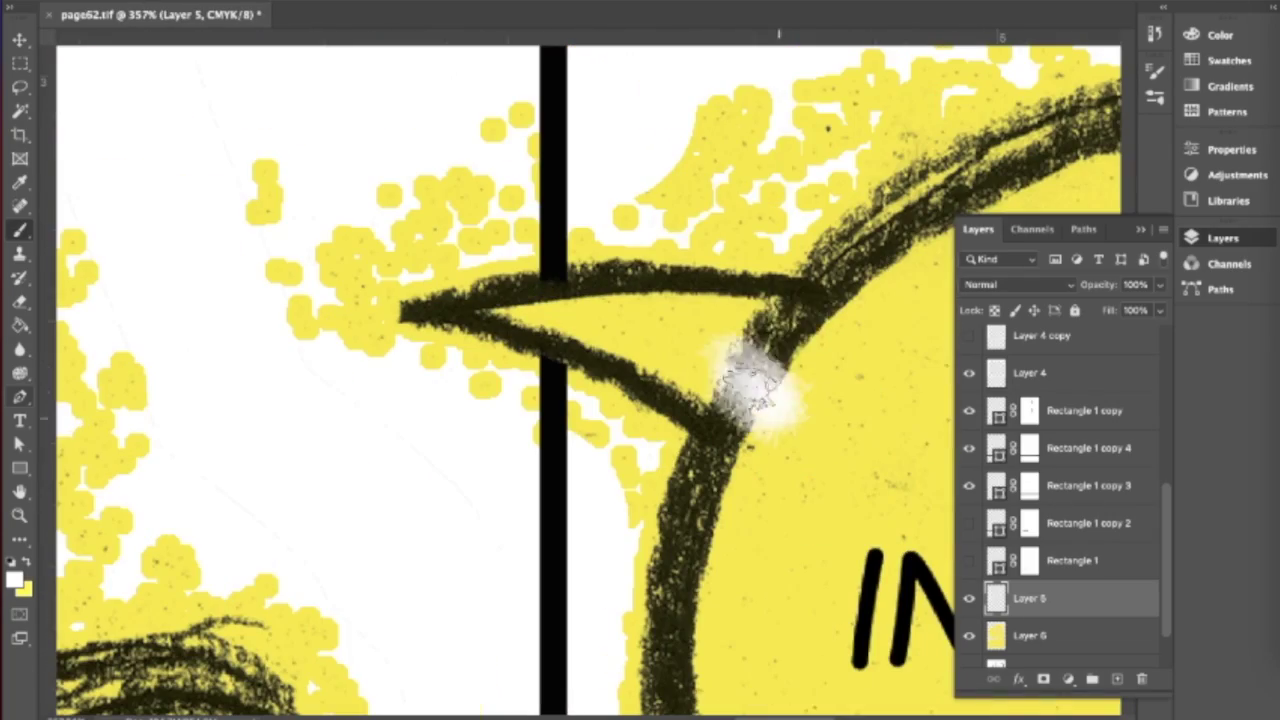
pyautogui.moveTo(757, 428); pyautogui.dragTo(723, 366)
pyautogui.scroll(-4, 723, 366)
pyautogui.rightClick(323, 371)
pyautogui.press('Escape')
pyautogui.moveTo(812, 440)
pyautogui.mouseDown()
pyautogui.moveTo(395, 434)
pyautogui.moveTo(560, 400)
pyautogui.mouseUp()
pyautogui.scroll(4, 560, 400)
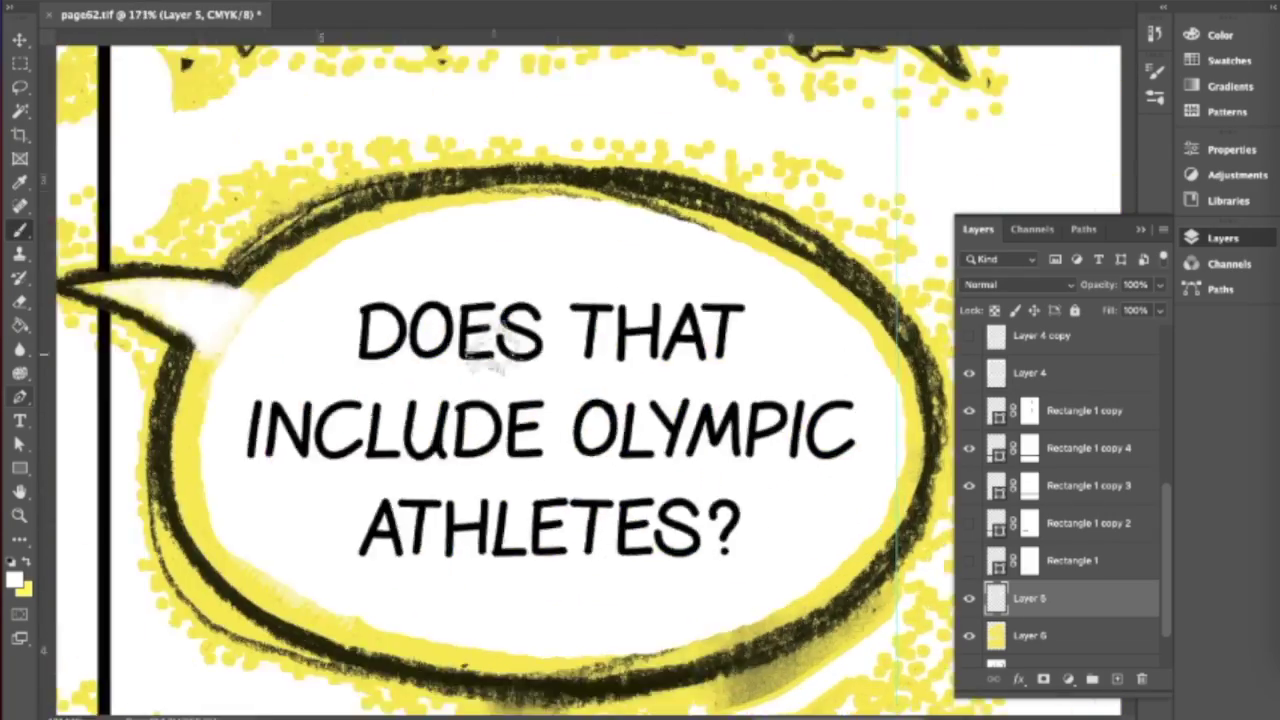
# - Paint white along the inner edge of the Olympic athletes balloon up to its black outline
pyautogui.moveTo(491, 563); pyautogui.dragTo(866, 468)
pyautogui.scroll(-2, 410, 580)
pyautogui.rightClick(410, 580)
pyautogui.press('Escape')
pyautogui.moveTo(225, 450); pyautogui.dragTo(168, 193)
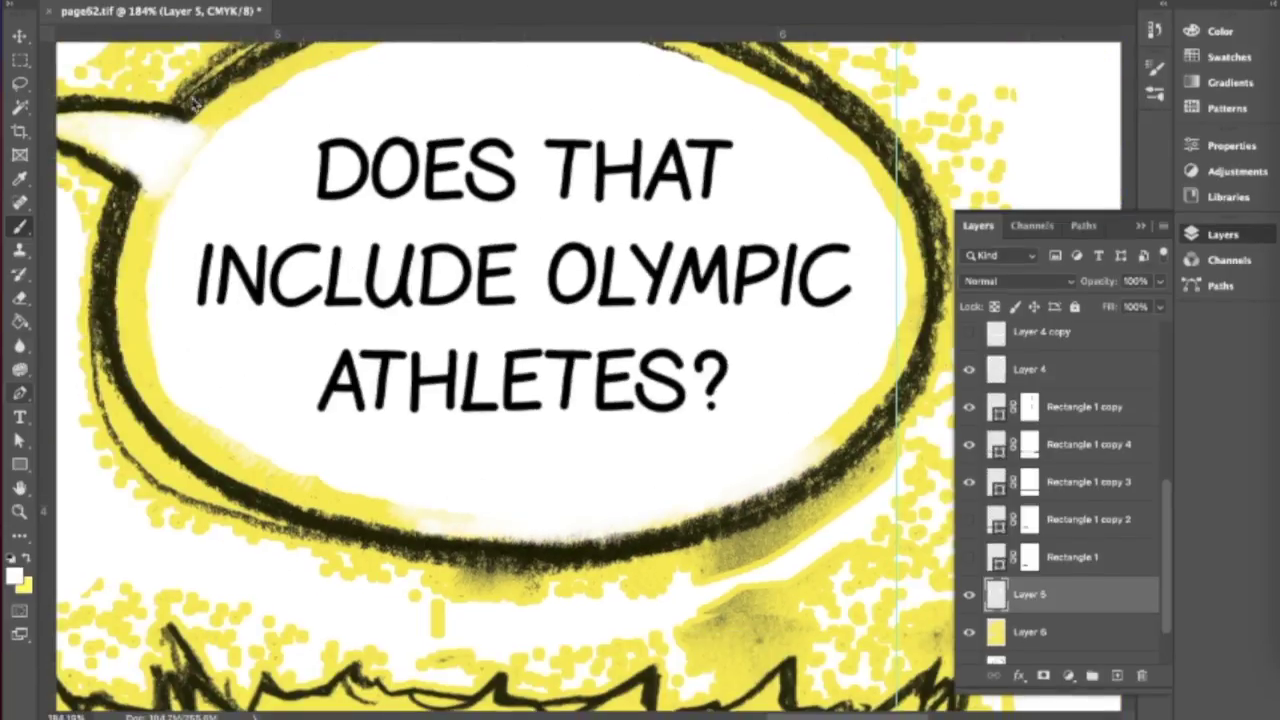
pyautogui.scroll(2, 735, 497)
pyautogui.hscroll(2, 735, 497)
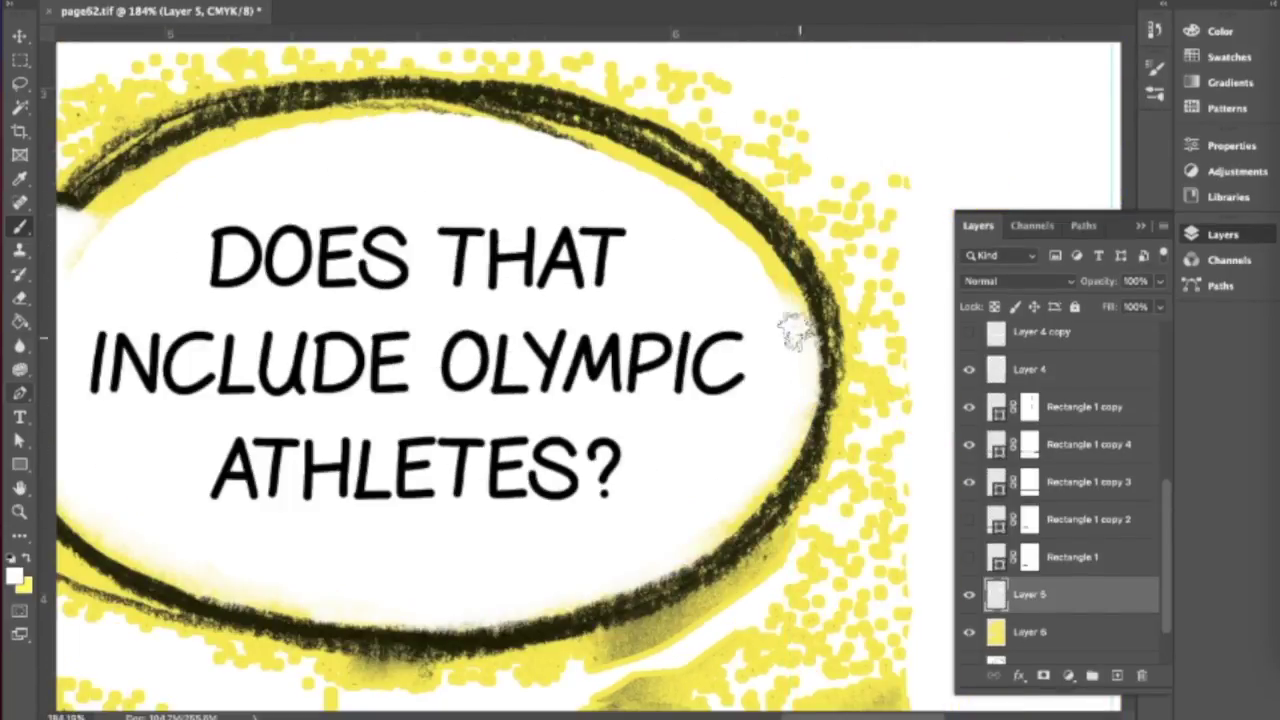
pyautogui.scroll(-2, 797, 345)
pyautogui.scroll(4, 823, 457)
pyautogui.rightClick(823, 457)
pyautogui.press('Escape')
pyautogui.moveTo(640, 410); pyautogui.dragTo(480, 408)
pyautogui.scroll(-3, 480, 408)
# - Add a Curves adjustment layer and shape a custom CMYK curve with extra points to adjust the art's contrast
pyautogui.scroll(3, 447, 343)
pyautogui.hotkey('ctrl', 'alt', 'm')
pyautogui.press('Return')
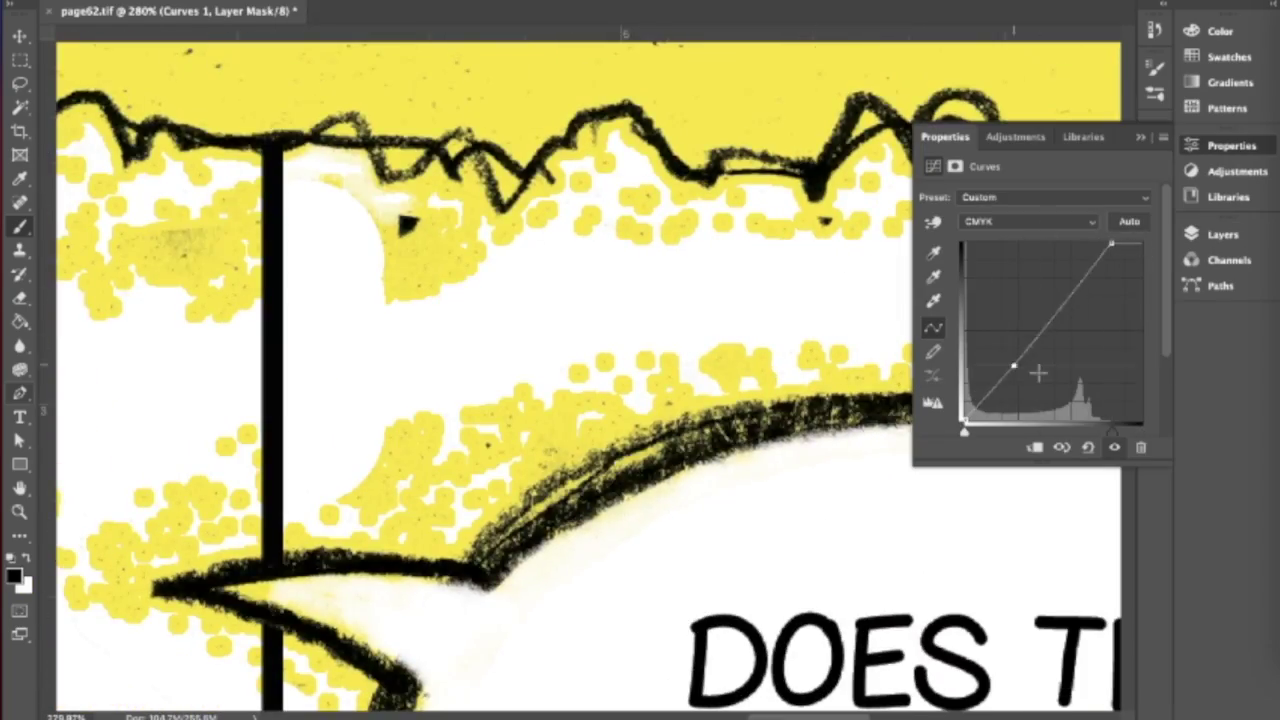
pyautogui.click(1038, 373)
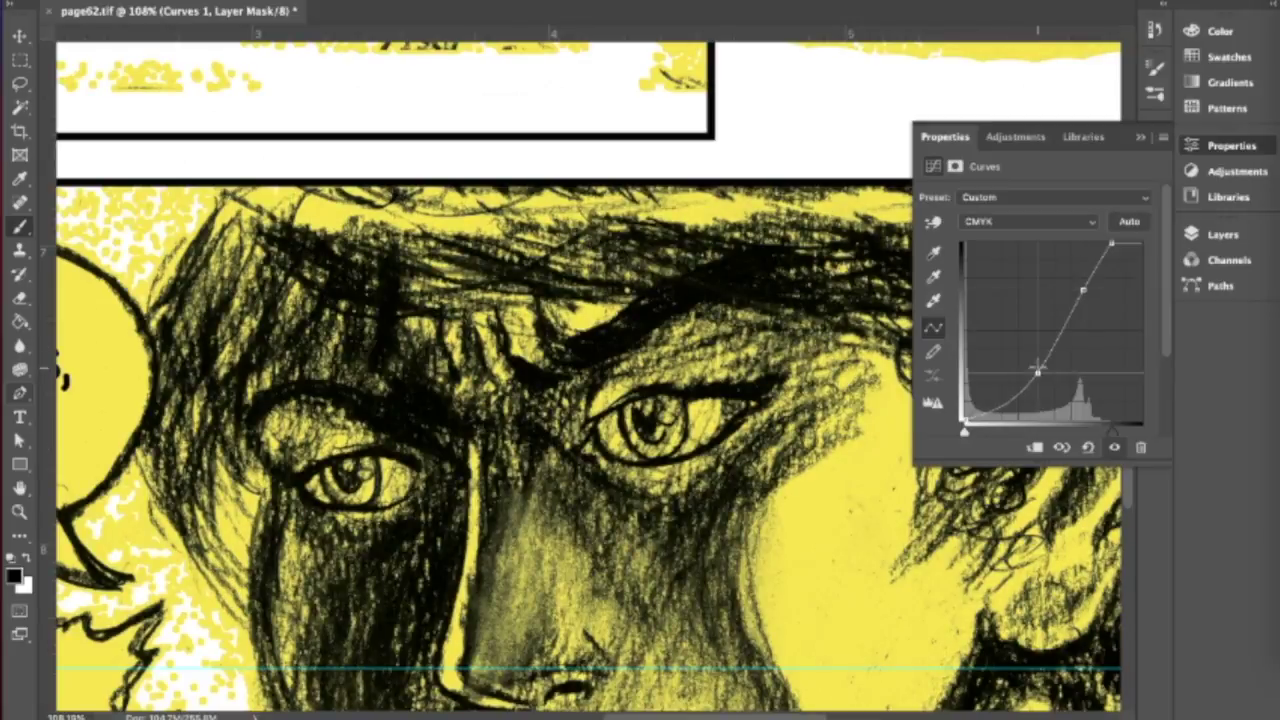
# - Paint white on Layer 5 beneath the jagged lower edge of the Lier Tech caption, from the panel border to the caption's end
pyautogui.click(1116, 451)
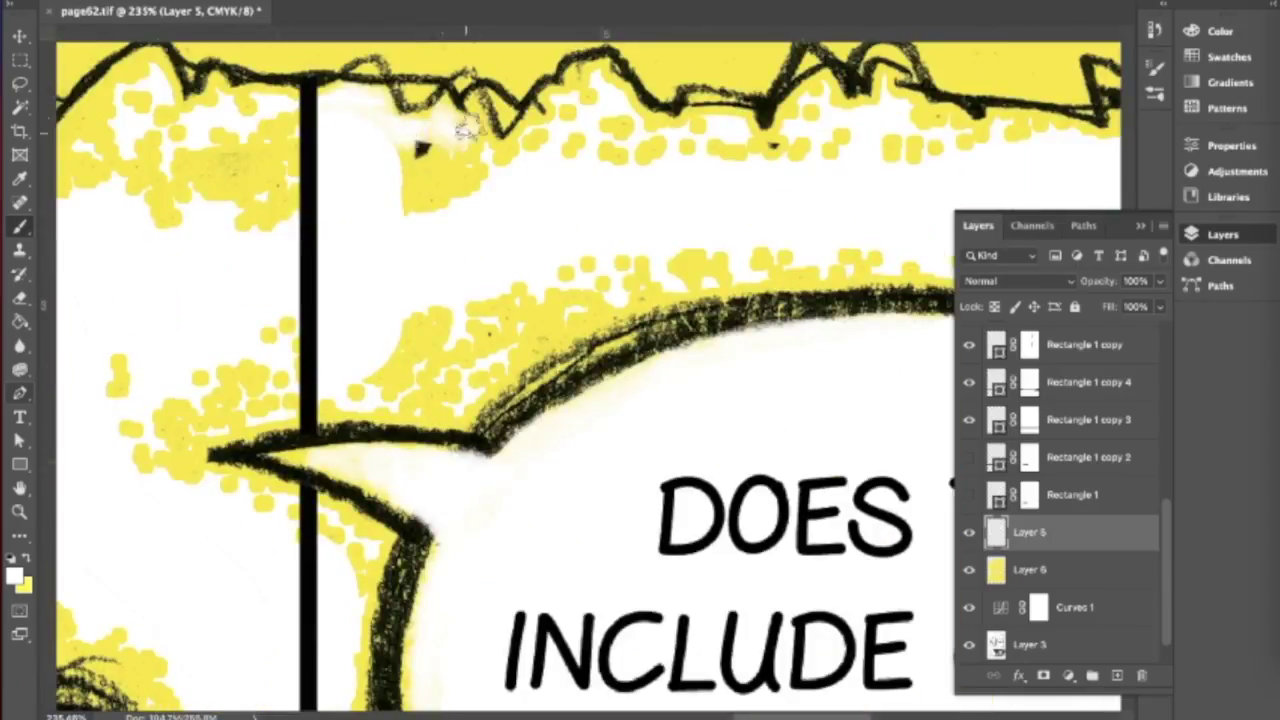
pyautogui.hscroll(10, 760, 149)
pyautogui.scroll(5, 760, 149)
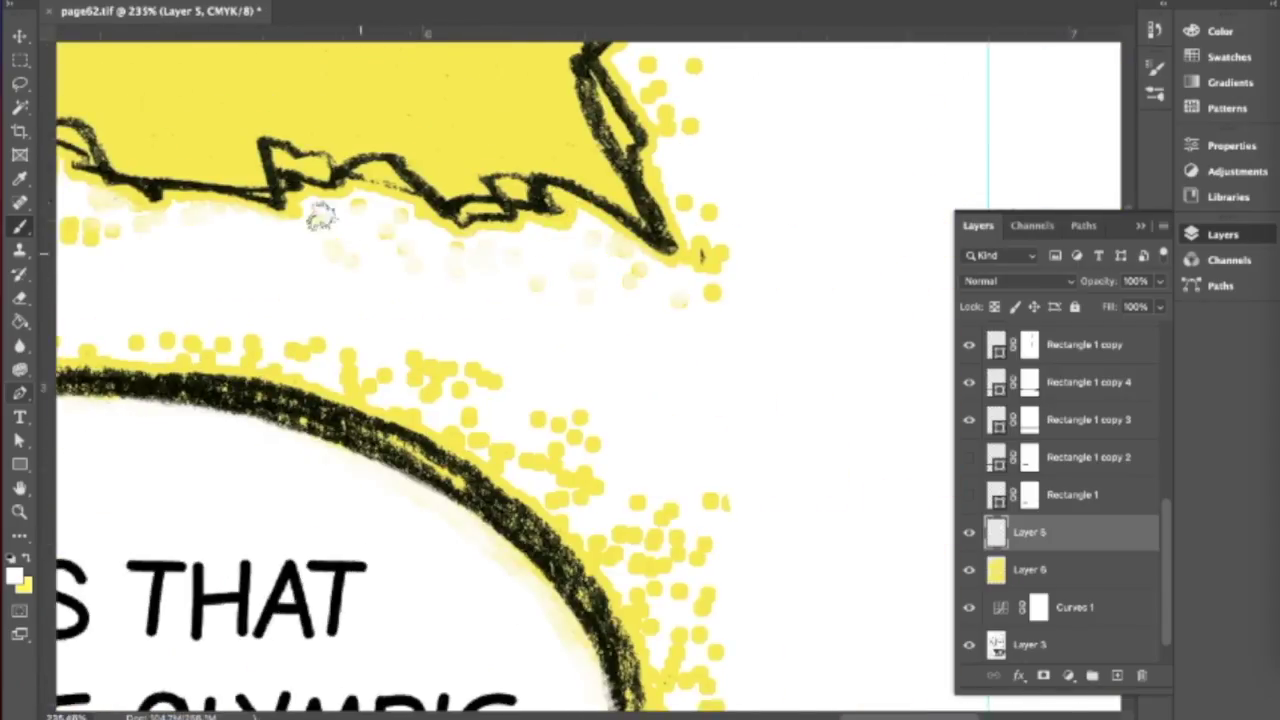
pyautogui.scroll(-5, 742, 375)
pyautogui.hscroll(-6, 742, 375)
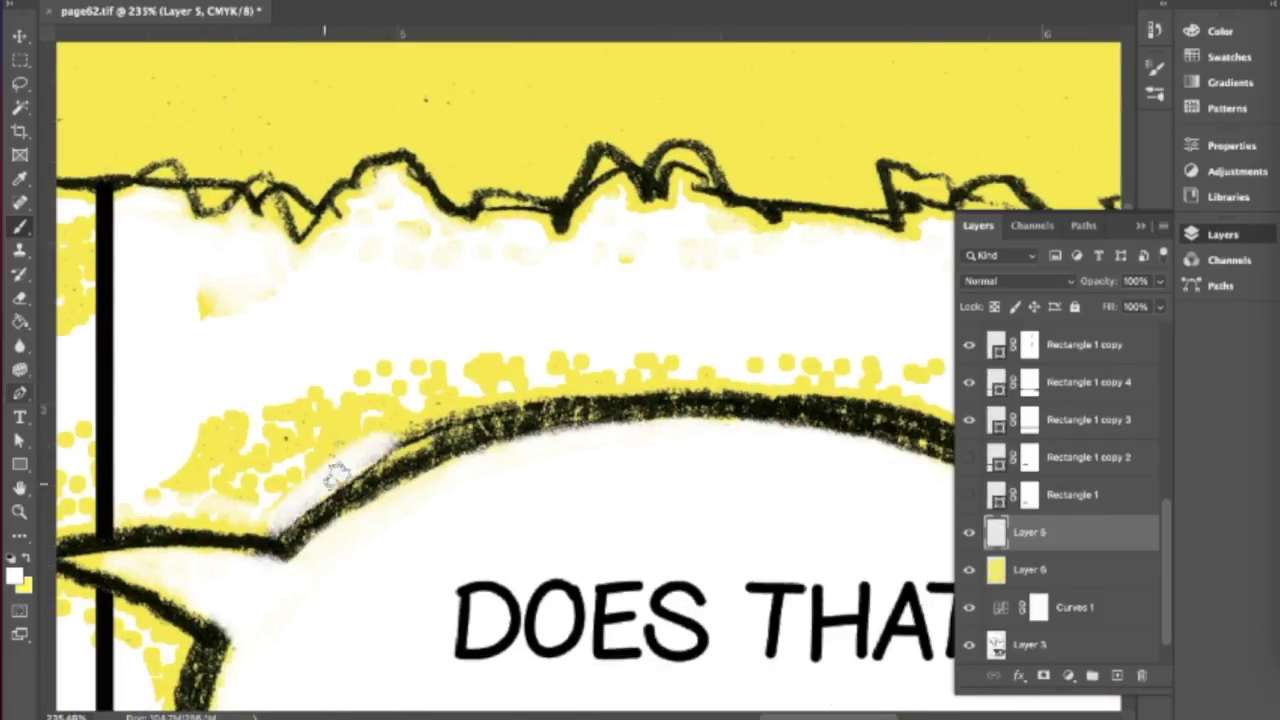
# - Paint white along the outside of the Olympic athletes balloon's top outline
pyautogui.scroll(-4, 308, 490)
pyautogui.hscroll(10, 308, 490)
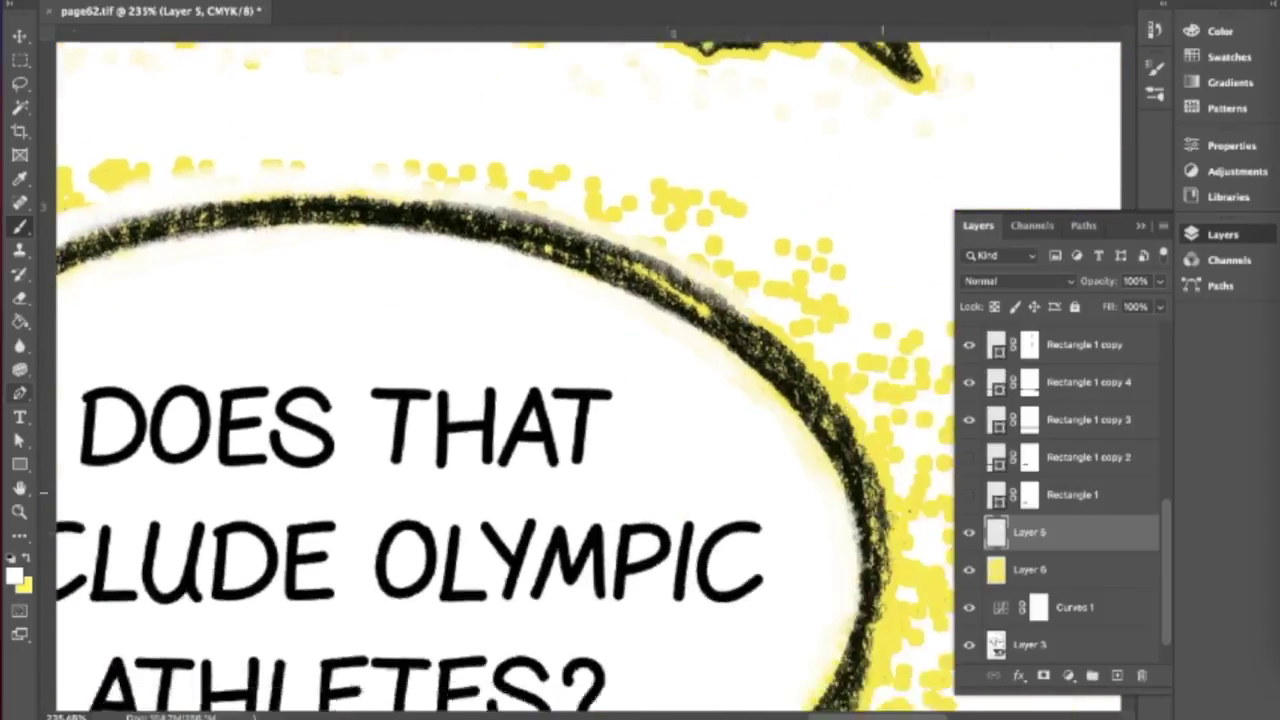
pyautogui.scroll(-2, 435, 193)
pyautogui.scroll(-3, 449, 289)
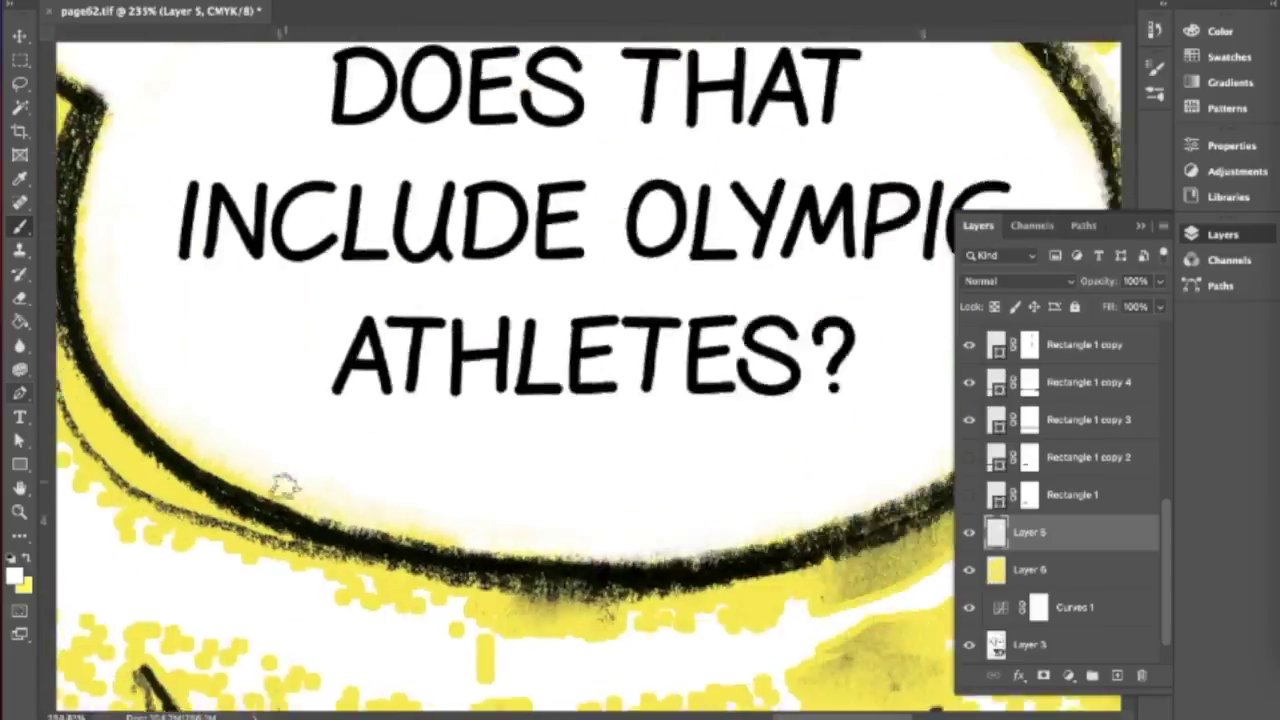
# - Paint white around the underside of the Olympic athletes balloon's tail and down its outer left edge
pyautogui.scroll(4, 283, 486)
pyautogui.moveTo(302, 494); pyautogui.dragTo(243, 268)
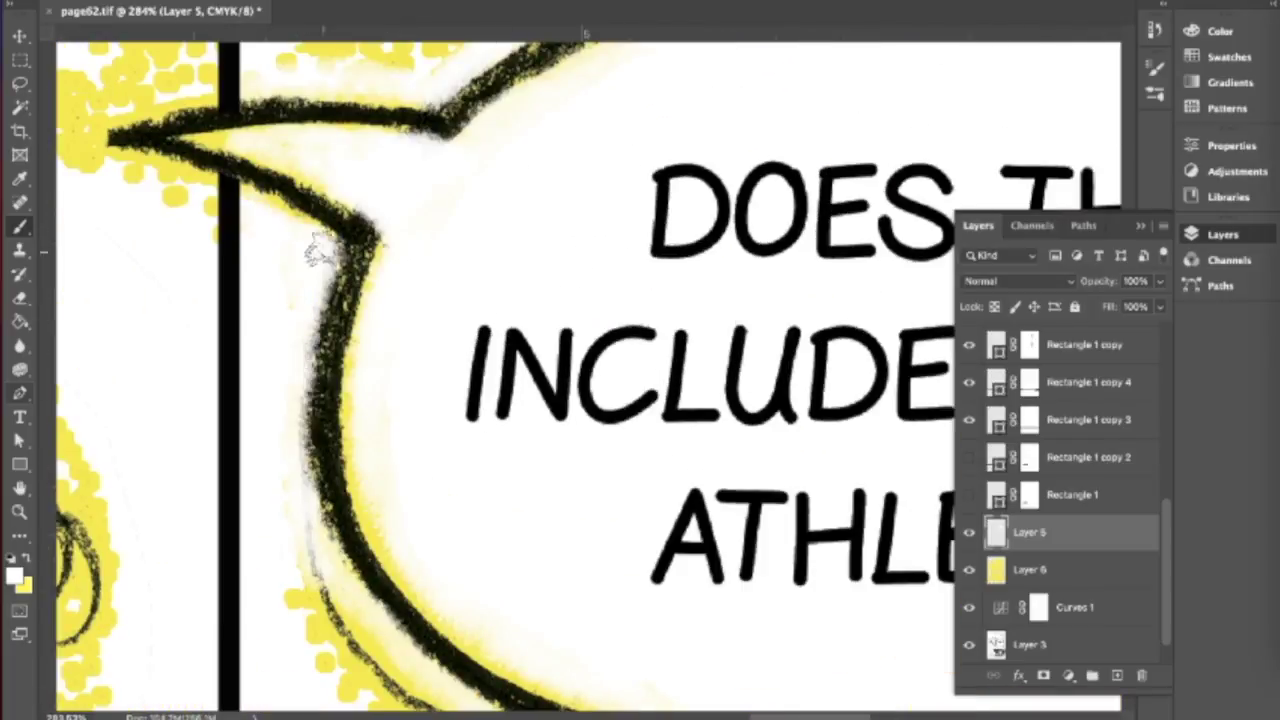
pyautogui.scroll(1, 370, 325)
pyautogui.scroll(-1, 275, 380)
pyautogui.scroll(1, 378, 190)
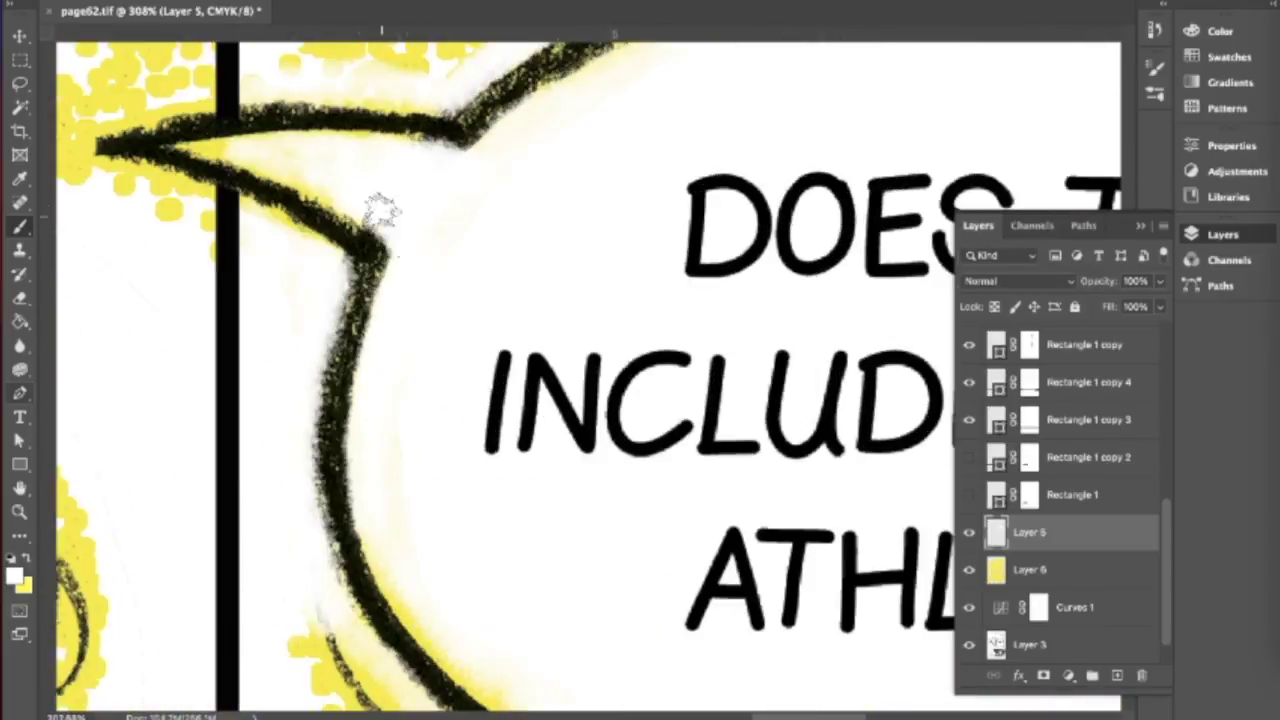
# - Paint white beneath the Olympic athletes balloon's lower outline, covering the stray sketch line there
pyautogui.scroll(-3, 529, 520)
pyautogui.scroll(-3, 520, 455)
pyautogui.scroll(-3, 520, 455)
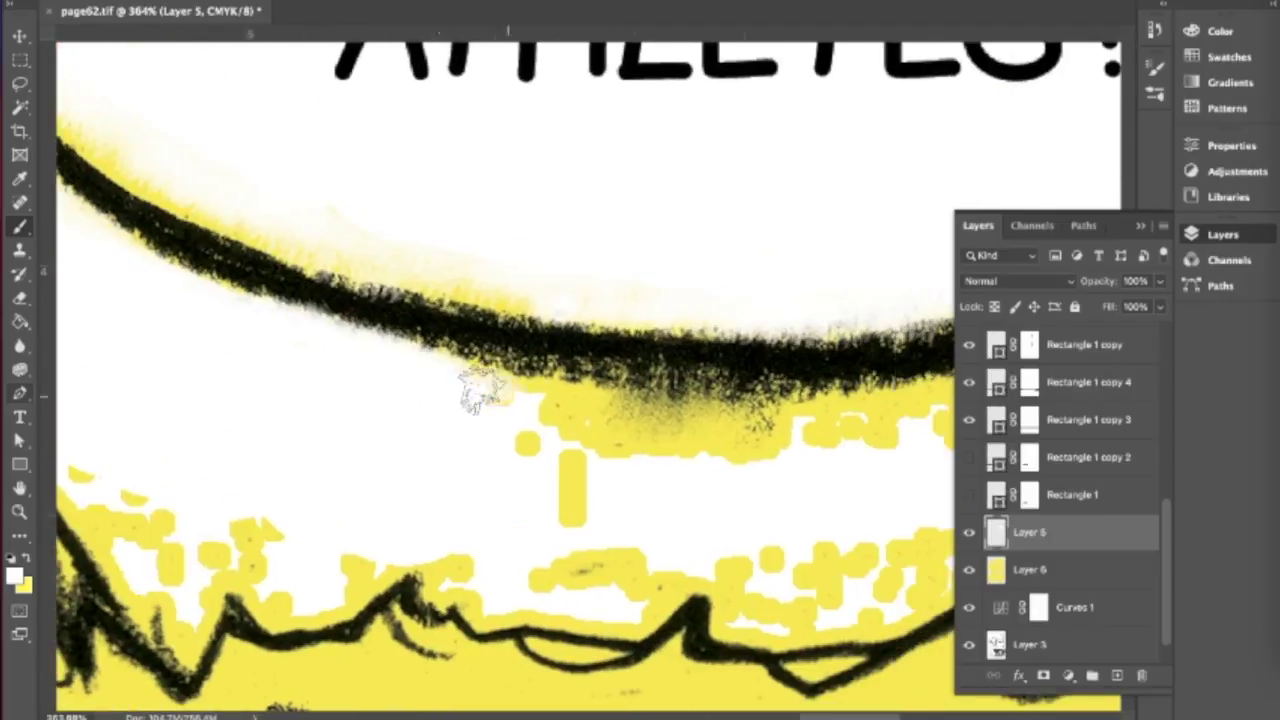
pyautogui.scroll(-1, 780, 394)
pyautogui.click(140, 277)
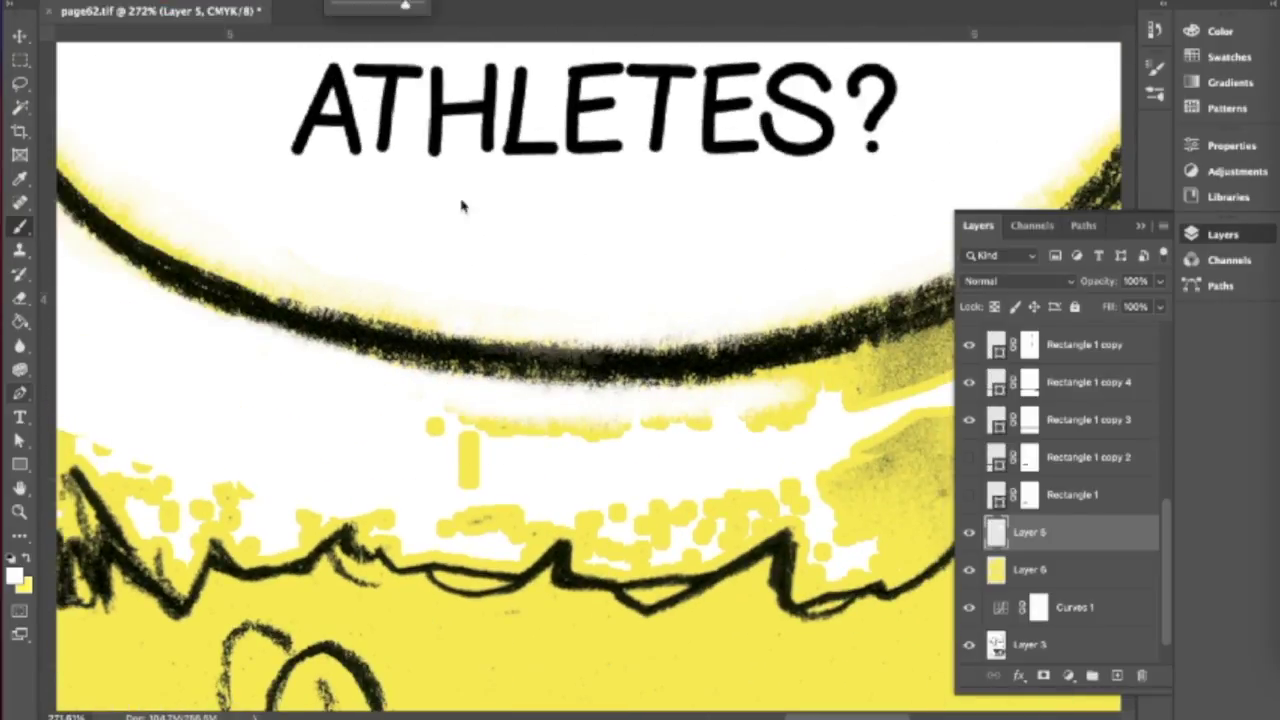
# - Paint white inside the balloon's lower-right curve and along the outside of that same curve
pyautogui.scroll(1, 462, 322)
pyautogui.hscroll(-3, 462, 322)
pyautogui.hscroll(6, 512, 340)
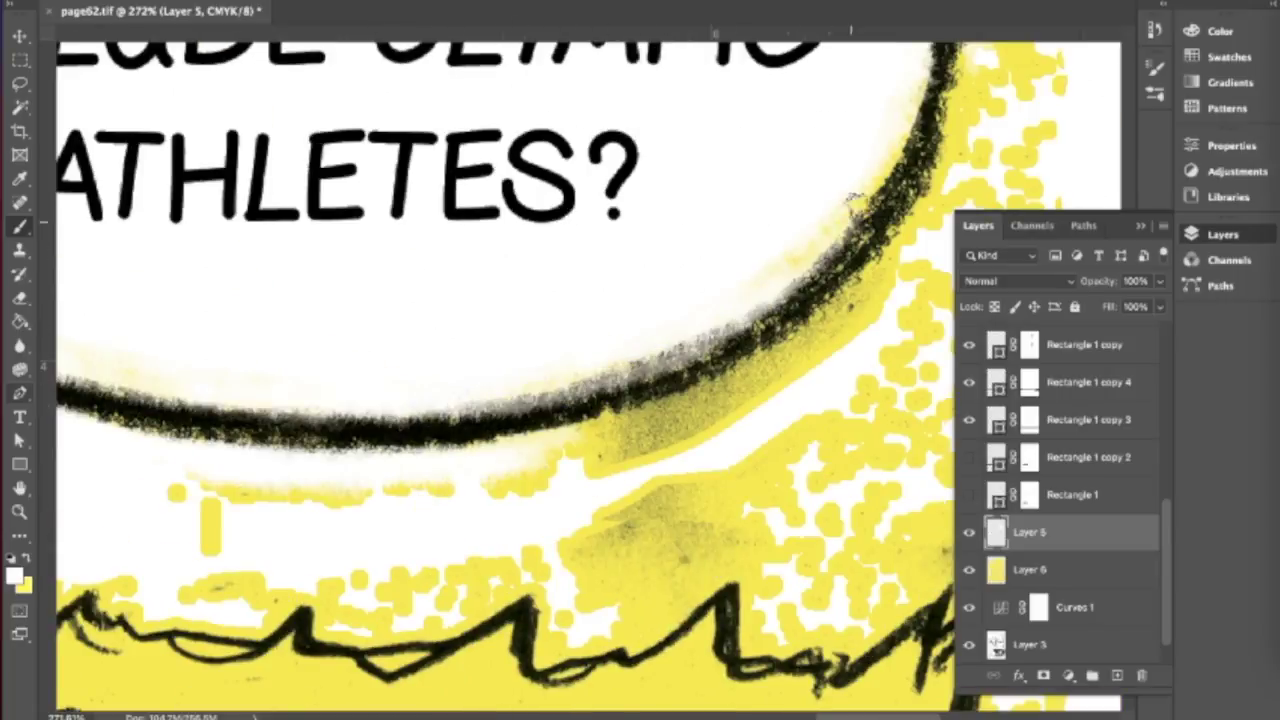
pyautogui.scroll(-3, 520, 400)
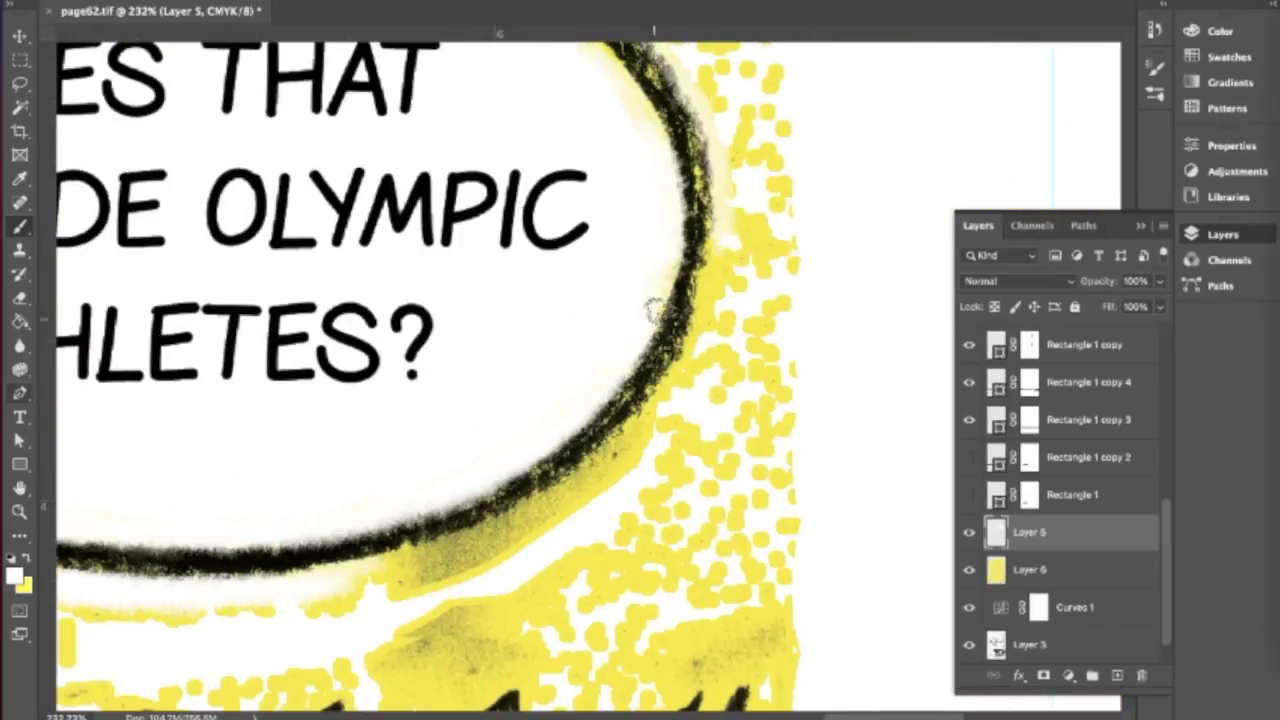
pyautogui.scroll(3, 526, 434)
pyautogui.scroll(-3, 240, 543)
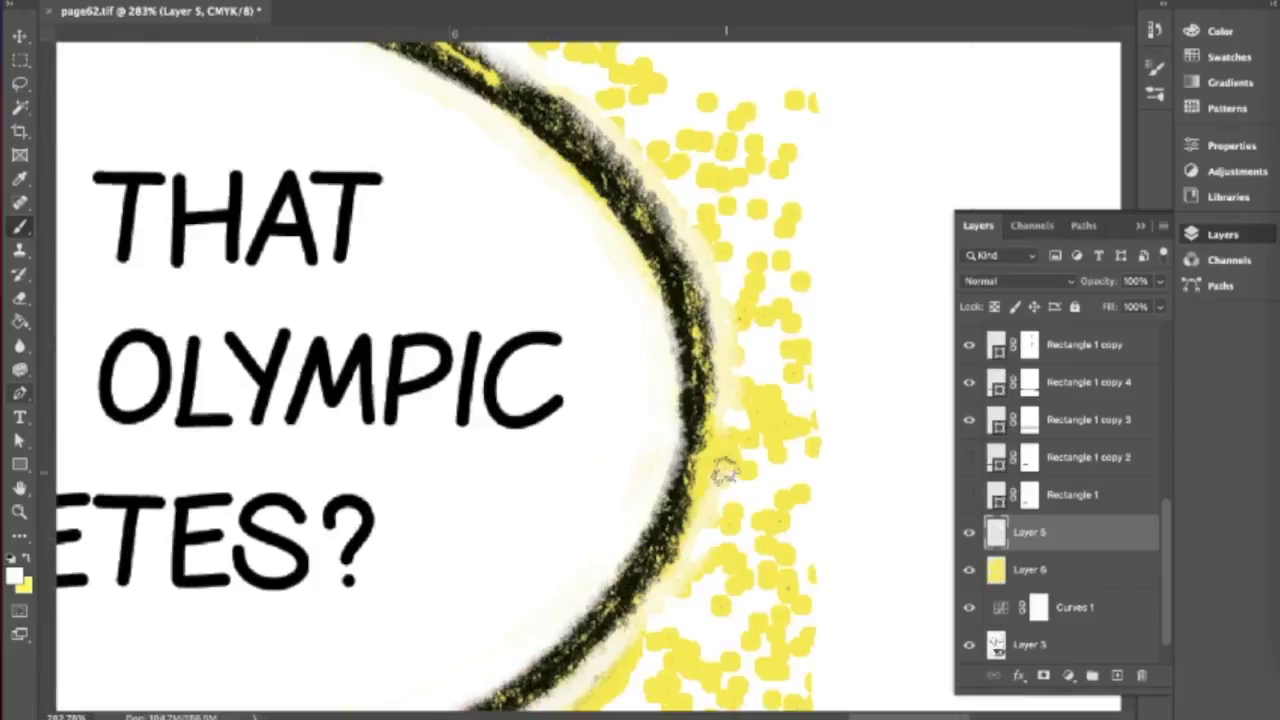
# - Paint the yellow fringe outside the balloon's upper-right and right outline white
pyautogui.scroll(3, 731, 265)
pyautogui.scroll(-2, 434, 139)
pyautogui.hscroll(2, 634, 157)
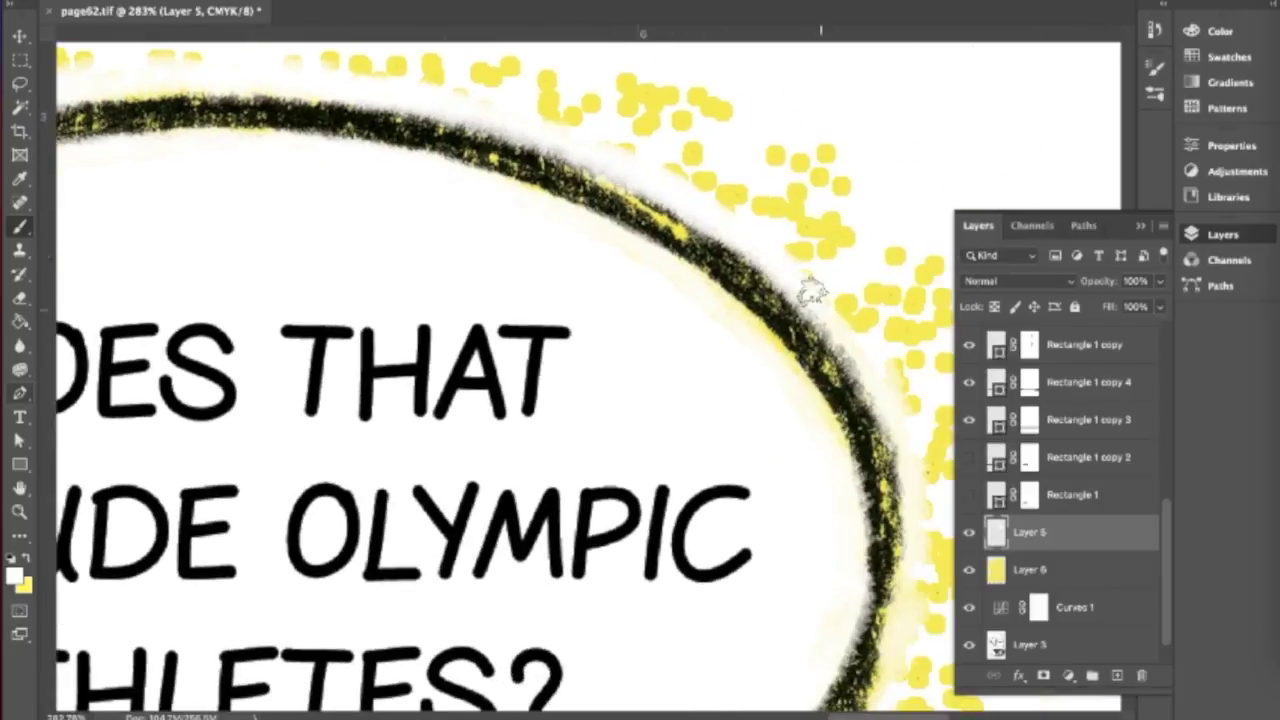
pyautogui.scroll(-2, 771, 257)
pyautogui.scroll(-2, 914, 443)
pyautogui.scroll(2, 770, 515)
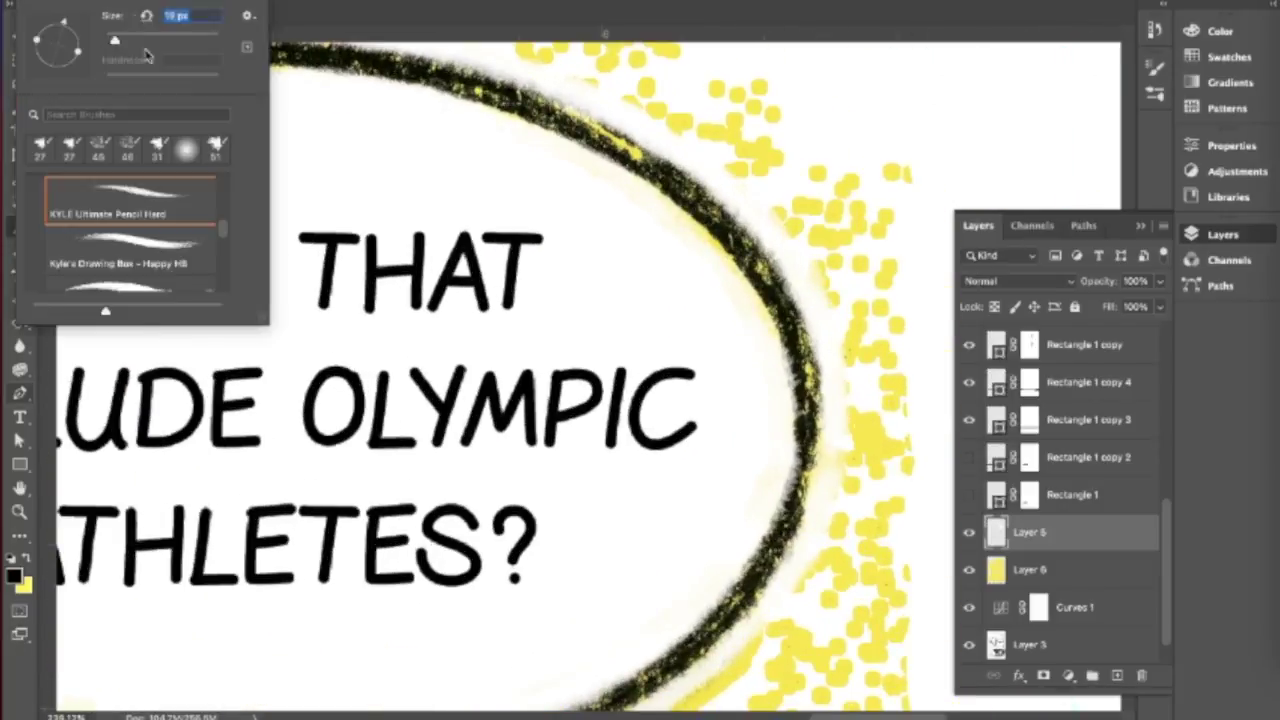
# - Darken the Olympic athletes balloon's outline in black with the KYLE Ultimate Pencil Hard brush and clean its inner edge in white
pyautogui.scroll(2, 500, 380)
pyautogui.scroll(-4, 500, 380)
pyautogui.hscroll(4, 500, 380)
pyautogui.hscroll(-2, 500, 380)
pyautogui.hscroll(-2, 598, 535)
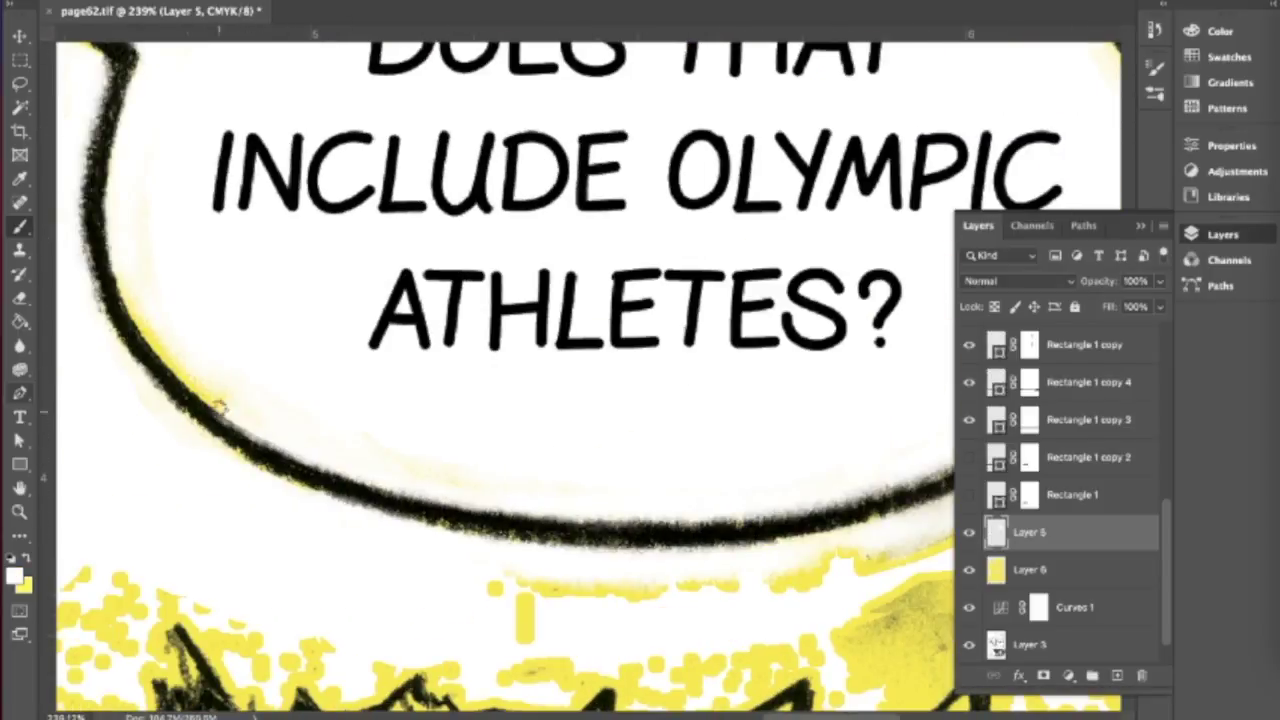
# - Paint the gap between the Olympic athletes balloon and the February caption white, out to the page's right margin
pyautogui.scroll(-4, 229, 414)
pyautogui.hscroll(3, 808, 251)
pyautogui.scroll(-1, 808, 251)
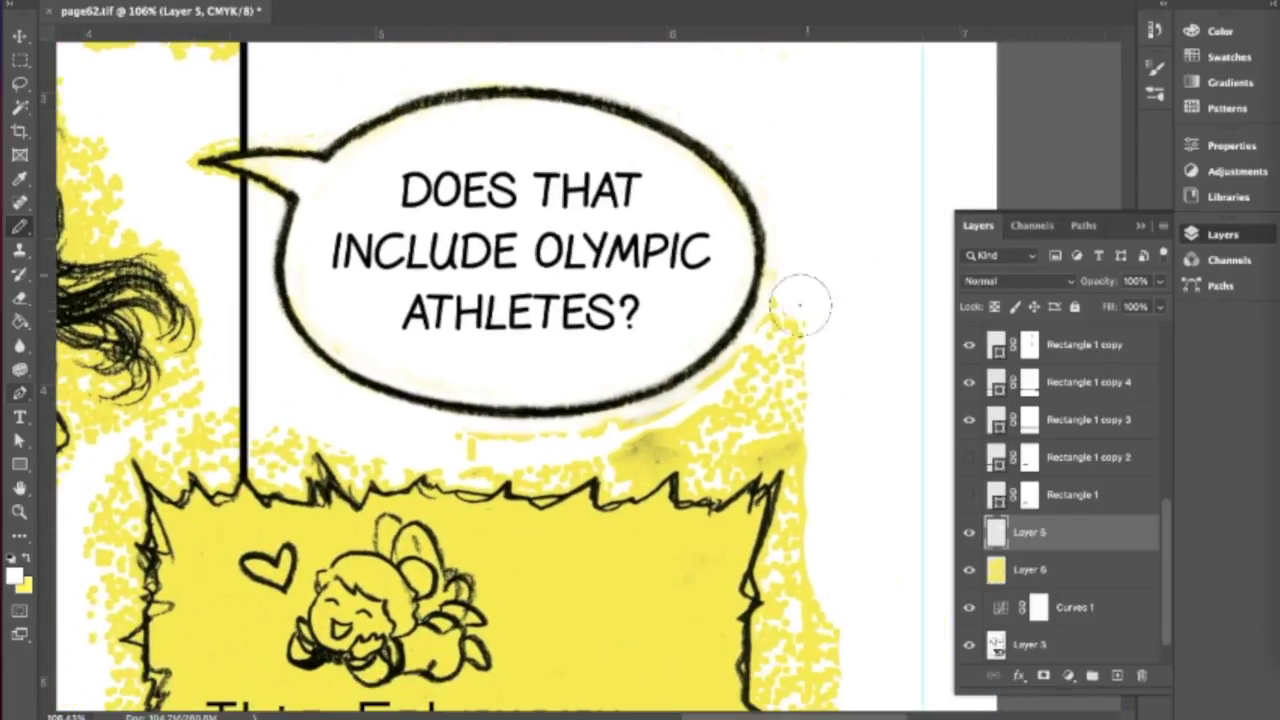
pyautogui.scroll(-6, 800, 563)
pyautogui.scroll(5, 800, 563)
pyautogui.scroll(3, 268, 415)
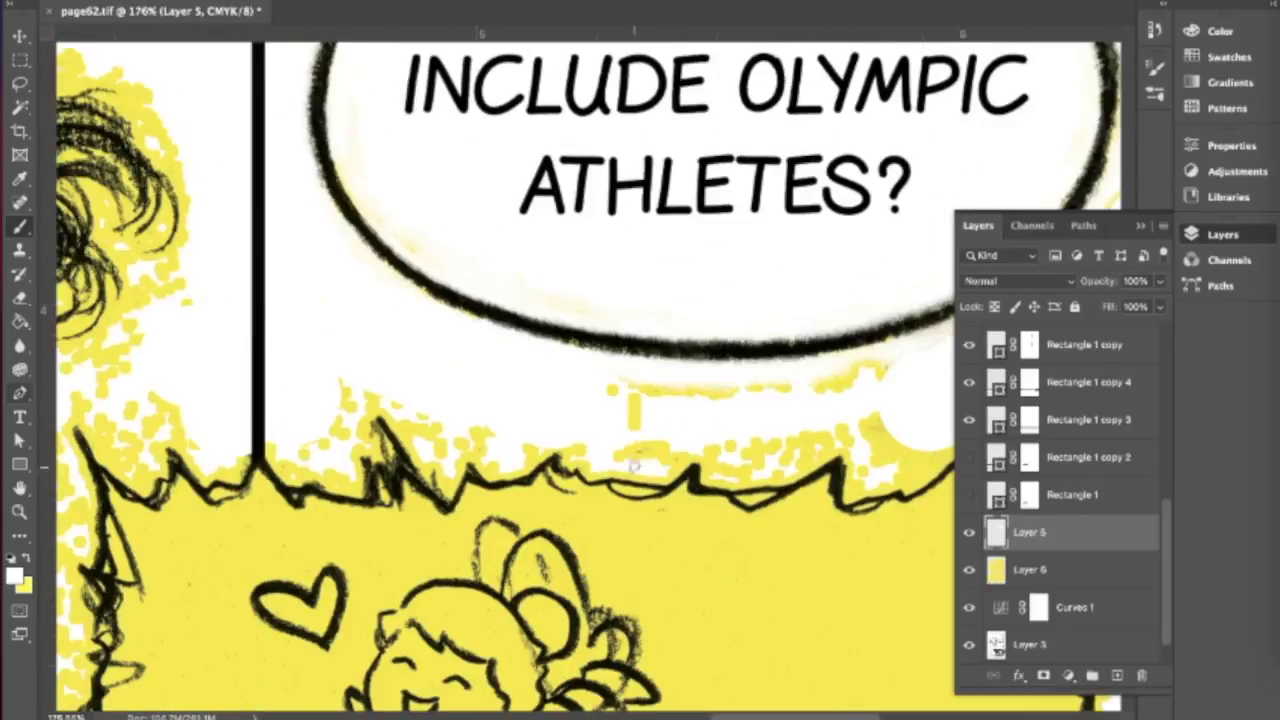
pyautogui.scroll(-8, 886, 372)
pyautogui.hscroll(10, 886, 372)
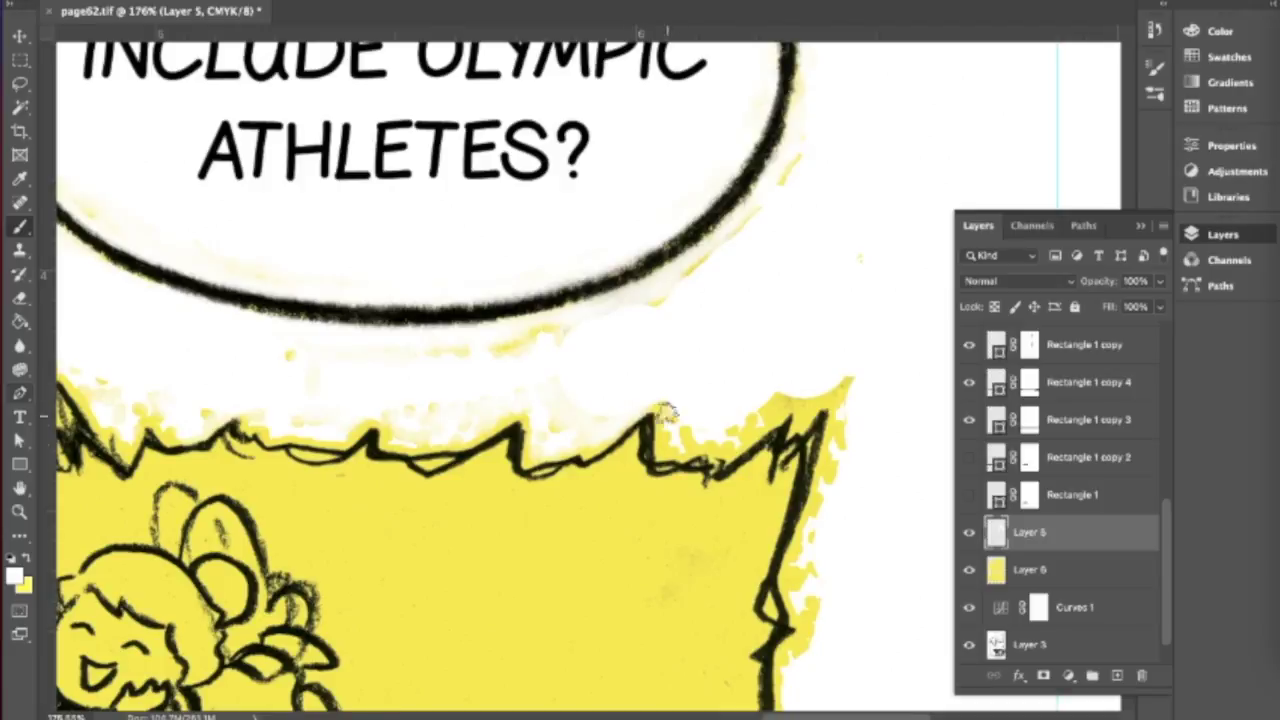
# - Paint white down the jagged right edge of the February caption to its lower corner
pyautogui.hscroll(4, 508, 471)
pyautogui.scroll(-8, 457, 537)
pyautogui.hscroll(-8, 447, 518)
pyautogui.scroll(-2, 447, 518)
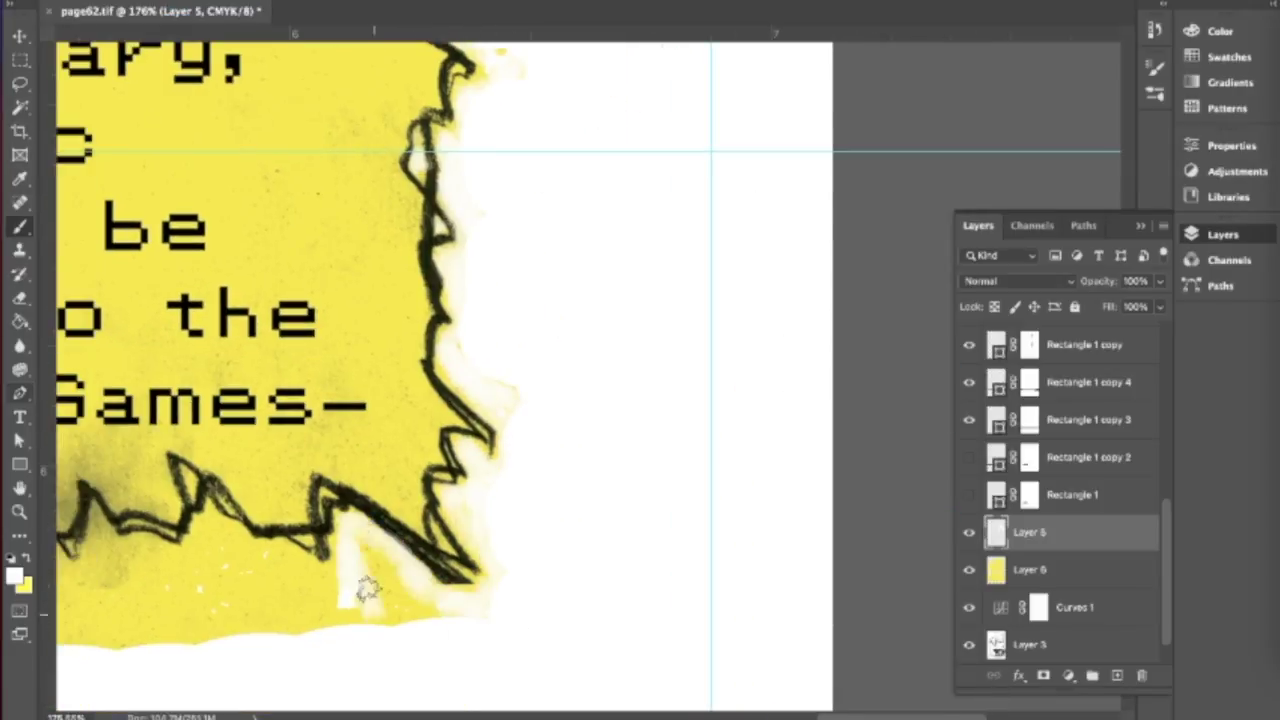
# - Paint white along the February caption's jagged bottom edge and clear the yellow strip beneath it
pyautogui.click(440, 480)
pyautogui.moveTo(430, 476)
pyautogui.mouseDown()
pyautogui.moveTo(675, 522)
pyautogui.moveTo(380, 505)
pyautogui.moveTo(300, 470)
pyautogui.mouseUp()
pyautogui.hscroll(-4, 317, 476)
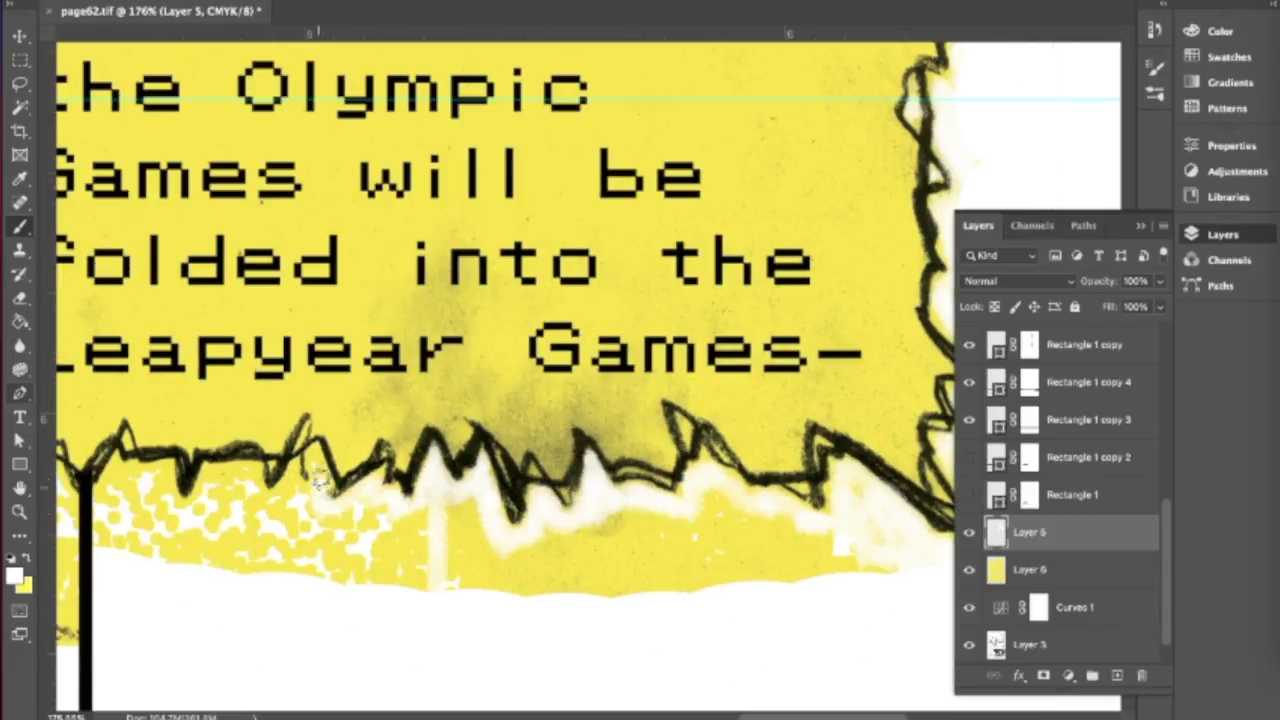
pyautogui.moveTo(130, 478)
pyautogui.mouseDown()
pyautogui.moveTo(177, 523)
pyautogui.moveTo(880, 530)
pyautogui.mouseUp()
pyautogui.scroll(-3, 500, 380)
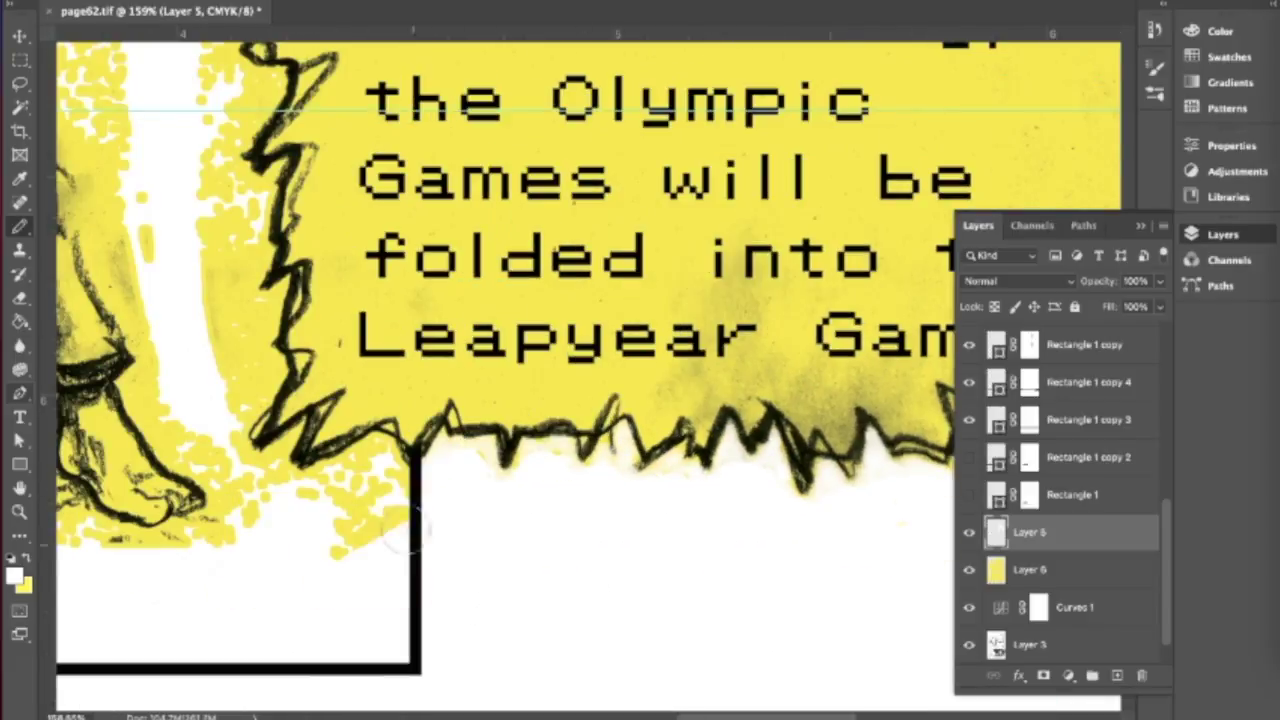
# - Switch to the Brush tool and paint white along the February caption's lower-left edge and the woman's front foot and lower leg
pyautogui.scroll(3, 500, 380)
pyautogui.rightClick(19, 226)
pyautogui.click(90, 224)
pyautogui.moveTo(630, 410); pyautogui.dragTo(600, 488)
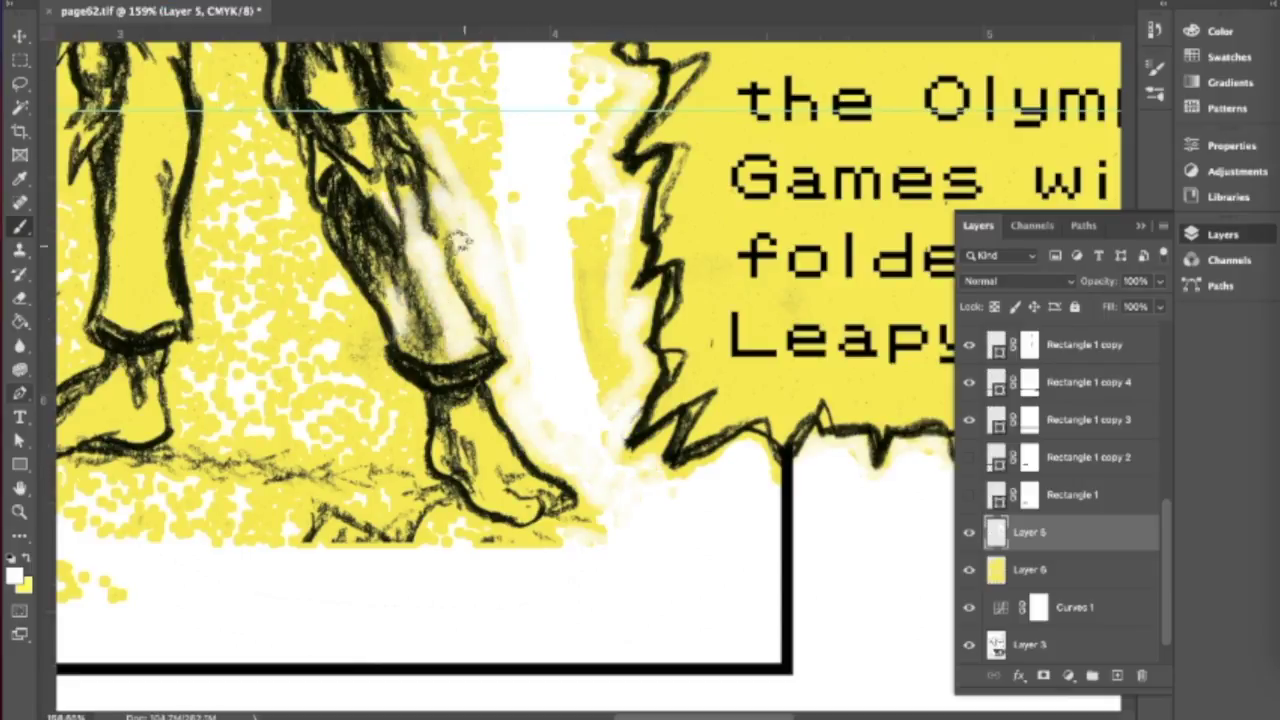
# - Paint white up the outside of the woman's leg, around her hip and fist, and below her bent arm
pyautogui.scroll(-3, 474, 232)
pyautogui.rightClick(105, 322)
pyautogui.press('Escape')
pyautogui.scroll(3, 105, 322)
pyautogui.rightClick(105, 322)
pyautogui.press('Escape')
pyautogui.scroll(3, 372, 352)
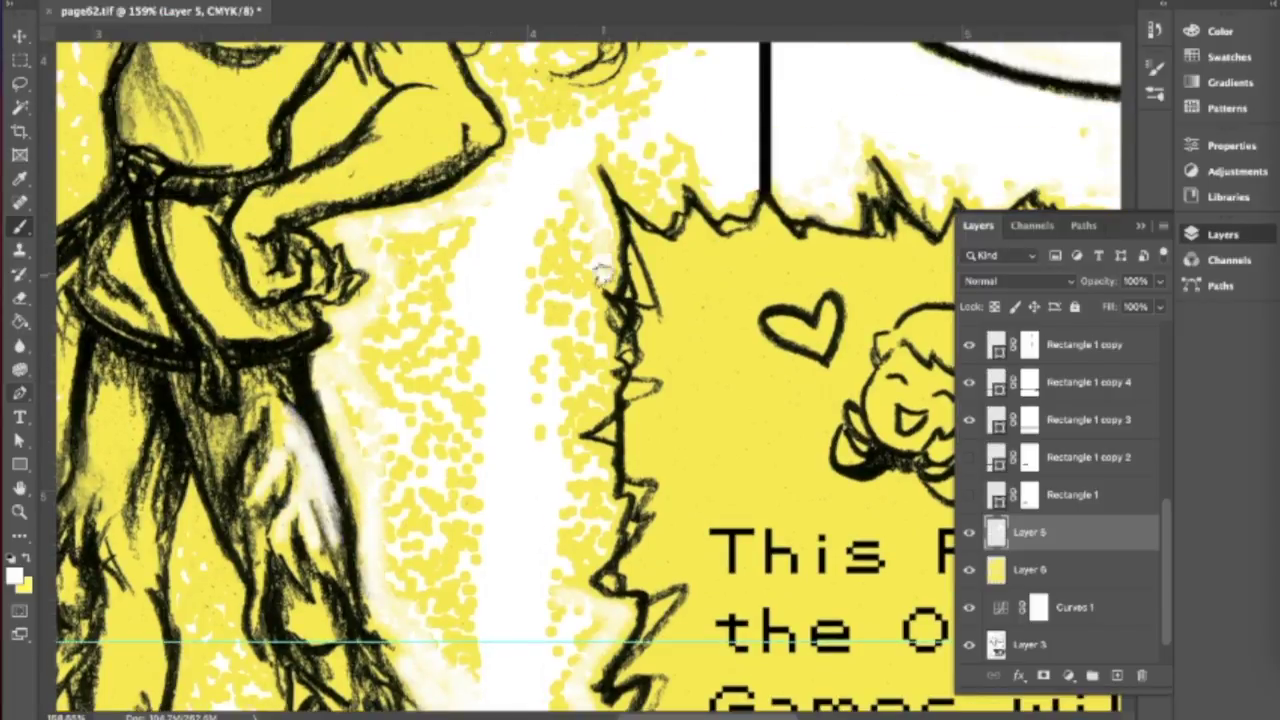
# - Fill the remaining yellow specks between the woman and the February caption's left edge with white
pyautogui.scroll(-6, 450, 250)
pyautogui.scroll(7, 563, 150)
pyautogui.moveTo(549, 303)
pyautogui.mouseDown()
pyautogui.moveTo(366, 509)
pyautogui.moveTo(420, 690)
pyautogui.mouseUp()
pyautogui.scroll(-5, 420, 600)
# - Paint white around the woman's flowing hair, from below the loose strands up to the top of her head
pyautogui.scroll(6, 300, 450)
pyautogui.rightClick(105, 322)
pyautogui.press('Escape')
pyautogui.moveTo(345, 148); pyautogui.dragTo(405, 232)
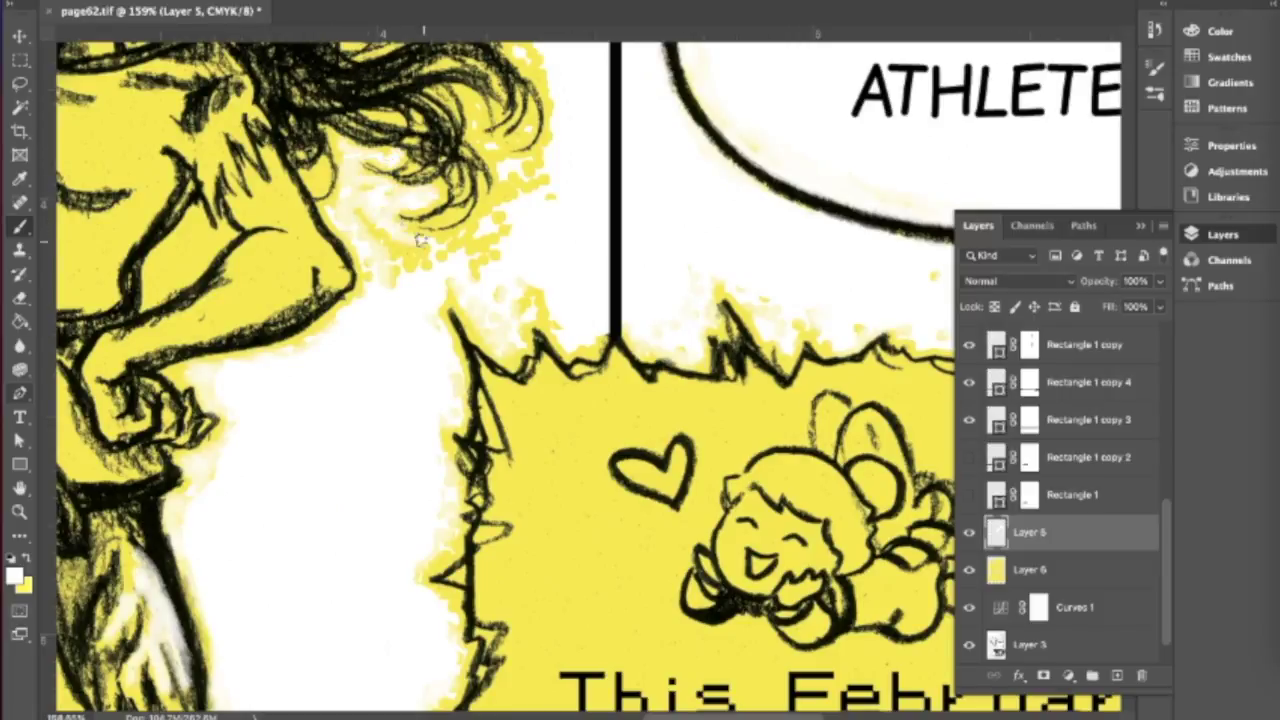
pyautogui.scroll(5, 507, 230)
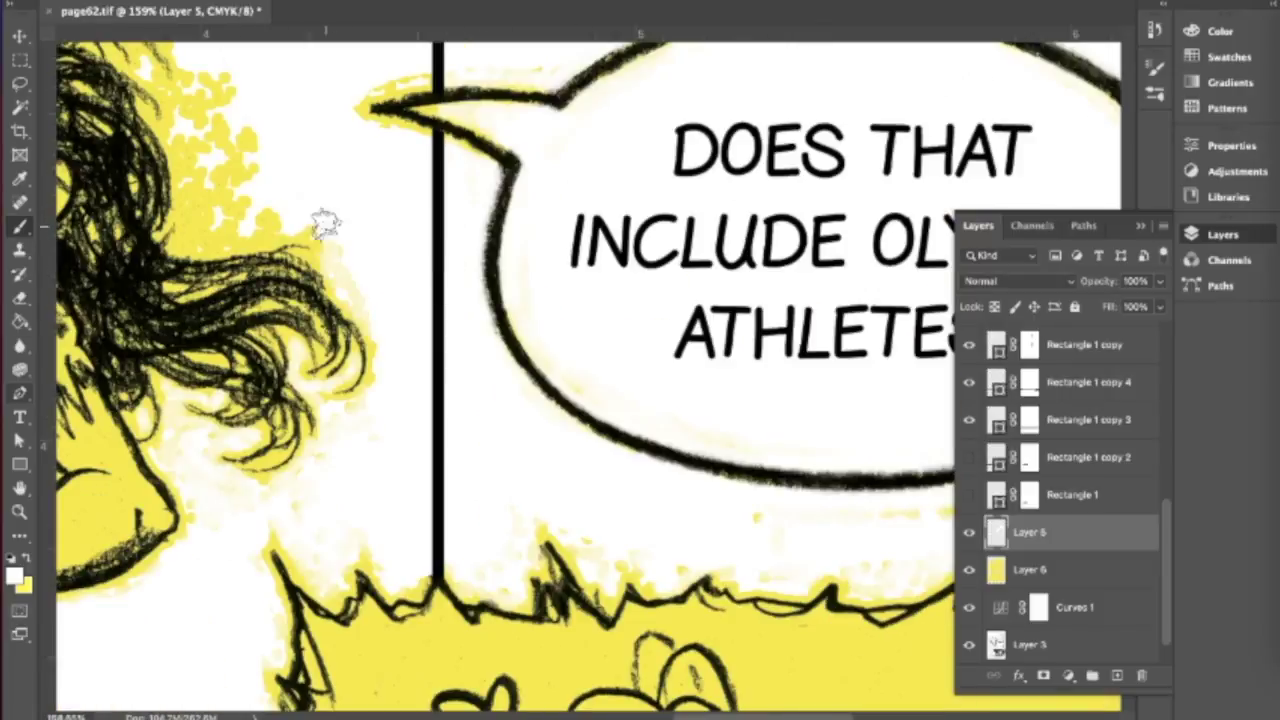
pyautogui.hscroll(-4, 400, 250)
pyautogui.rightClick(105, 320)
pyautogui.press('Escape')
pyautogui.scroll(4, 300, 450)
pyautogui.hscroll(-4, 300, 450)
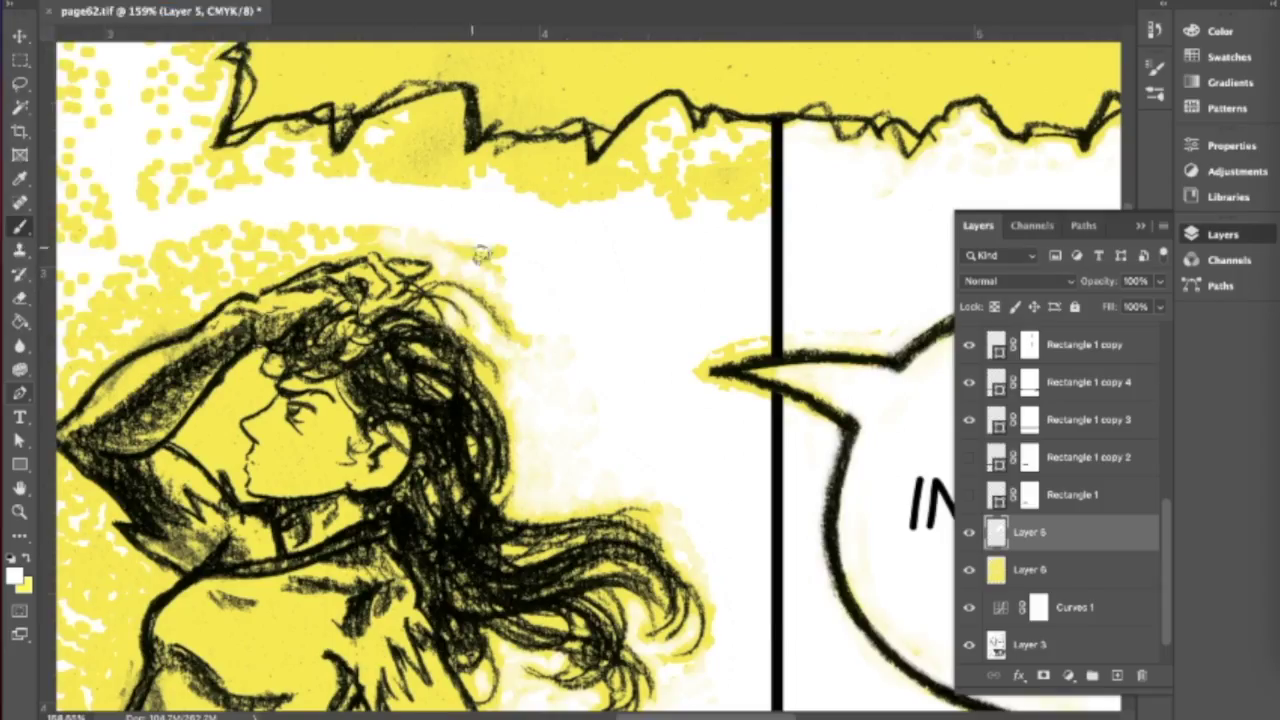
# - Paint white along the woman's raised arm and down her back to the belt
pyautogui.scroll(2, 300, 450)
pyautogui.hscroll(-3, 300, 450)
pyautogui.scroll(-4, 243, 492)
pyautogui.scroll(-3, 243, 492)
pyautogui.hscroll(-1, 200, 488)
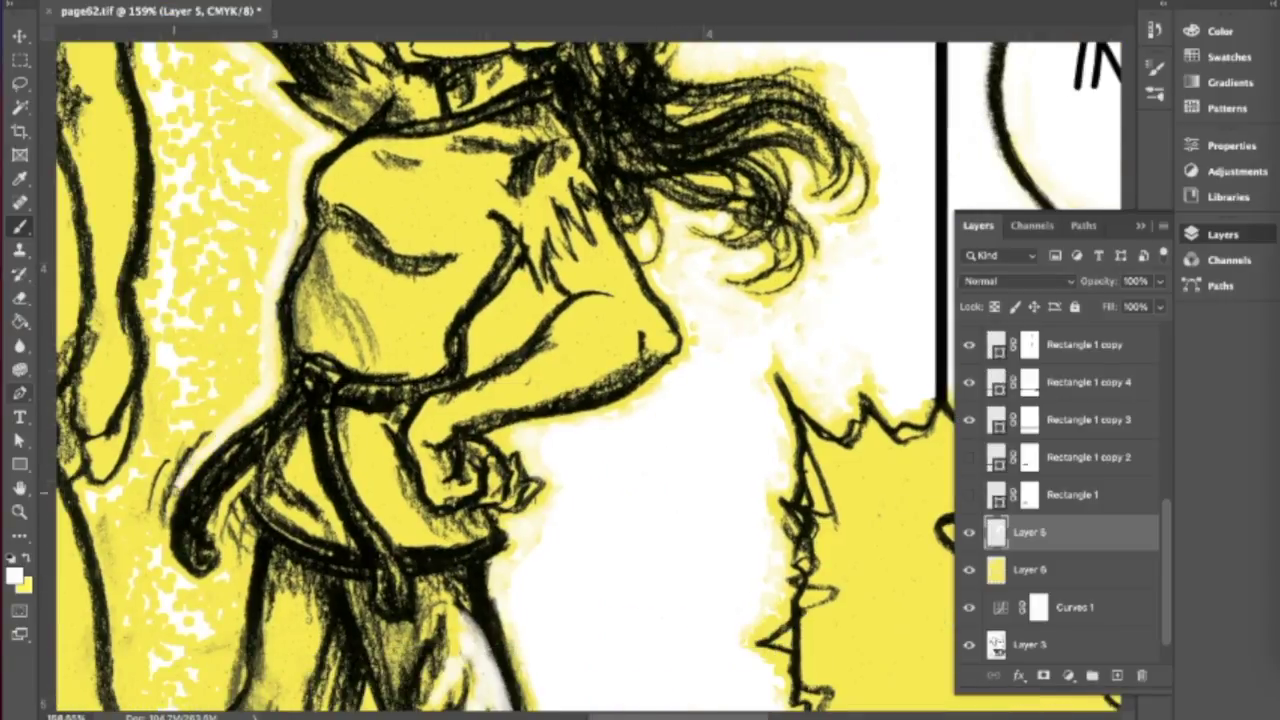
# - Paint the background between the large man and the woman white, up past his head toward the Lier Tech caption
pyautogui.scroll(5, 187, 432)
pyautogui.hscroll(-4, 187, 432)
pyautogui.scroll(-1, 285, 512)
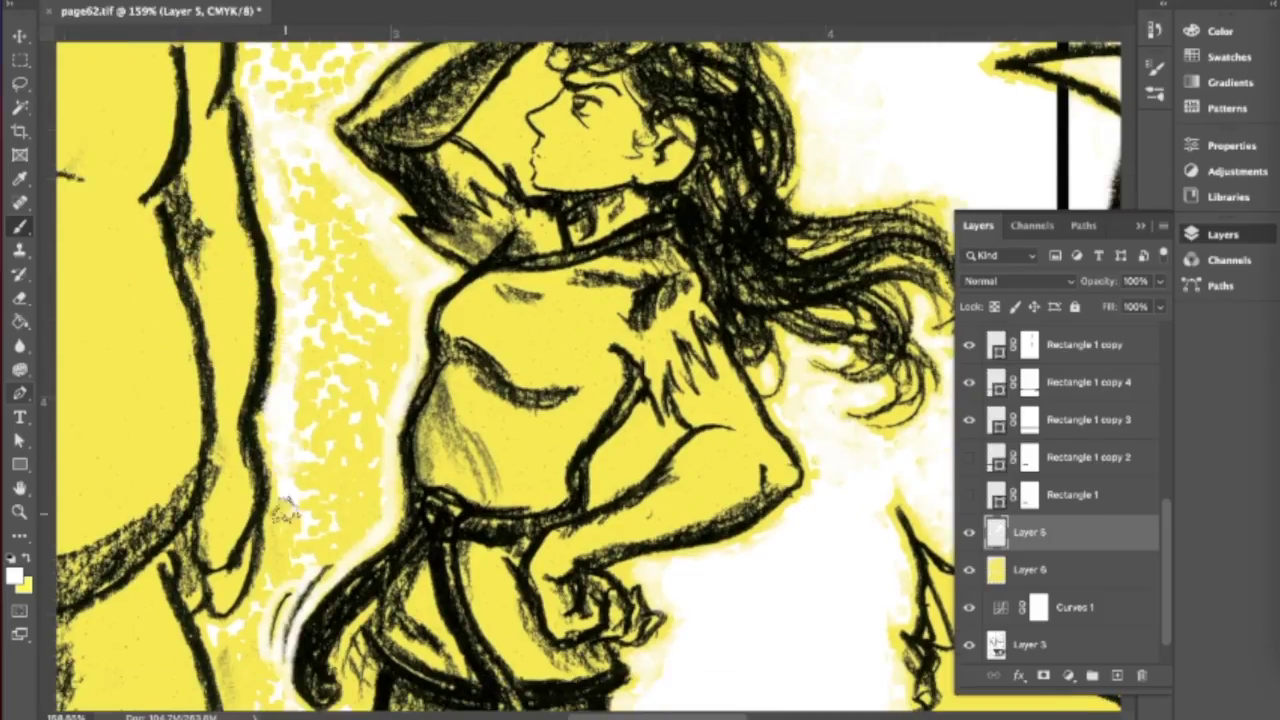
pyautogui.scroll(5, 305, 370)
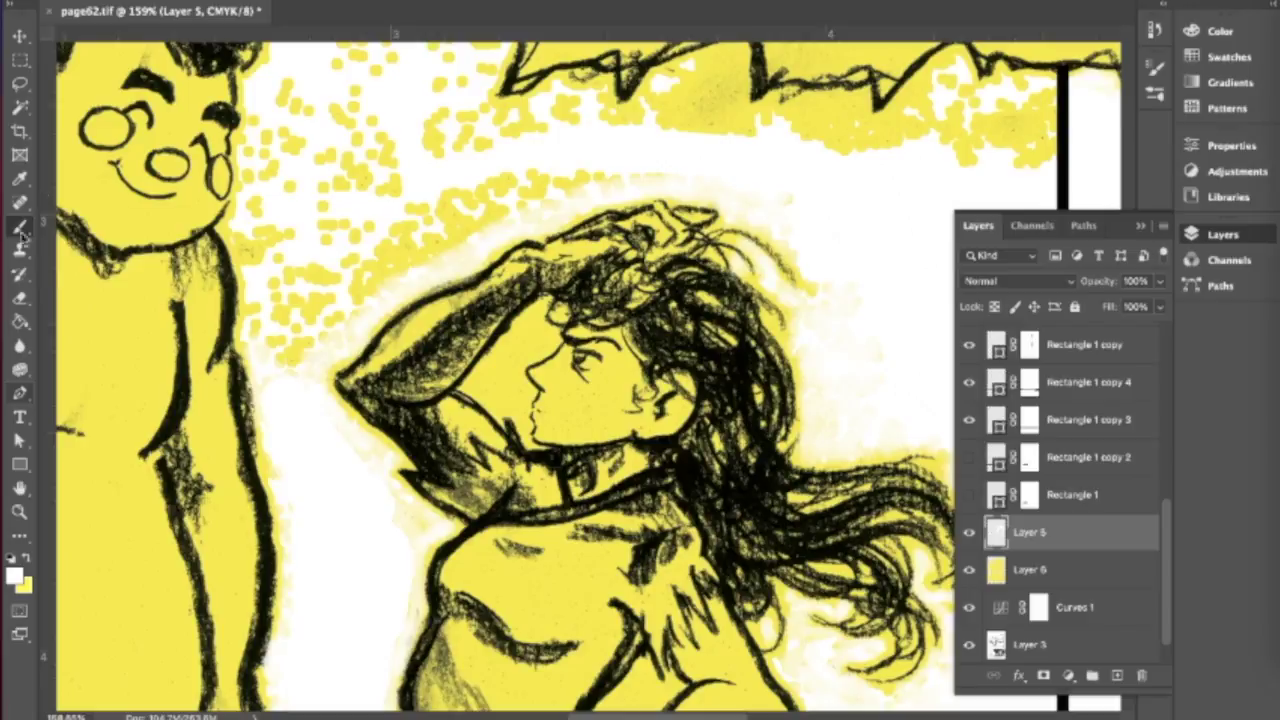
pyautogui.scroll(10, 663, 171)
pyautogui.hscroll(-2, 257, 223)
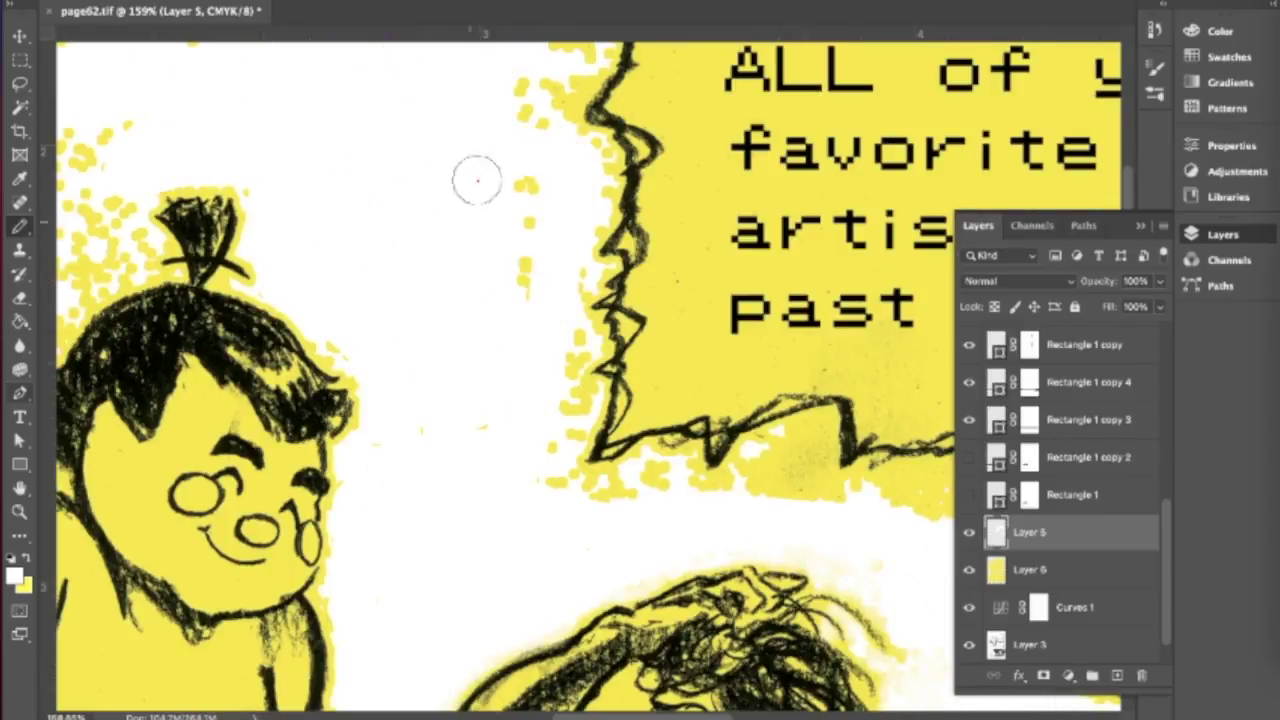
# - Paint white beneath the Lier Tech caption's jagged bottom edge, above the woman's head up to the panel border
pyautogui.hscroll(5, 825, 465)
pyautogui.scroll(-1, 825, 465)
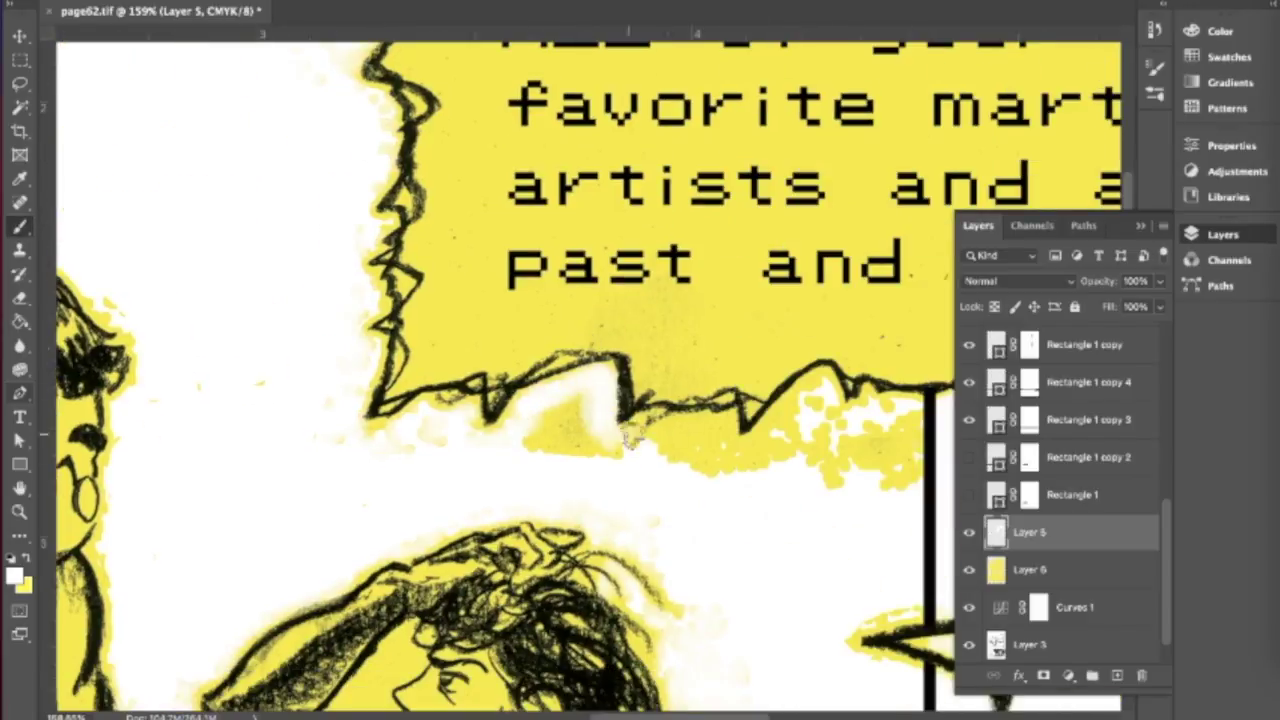
pyautogui.moveTo(528, 410); pyautogui.dragTo(860, 445)
pyautogui.scroll(-7, 860, 445)
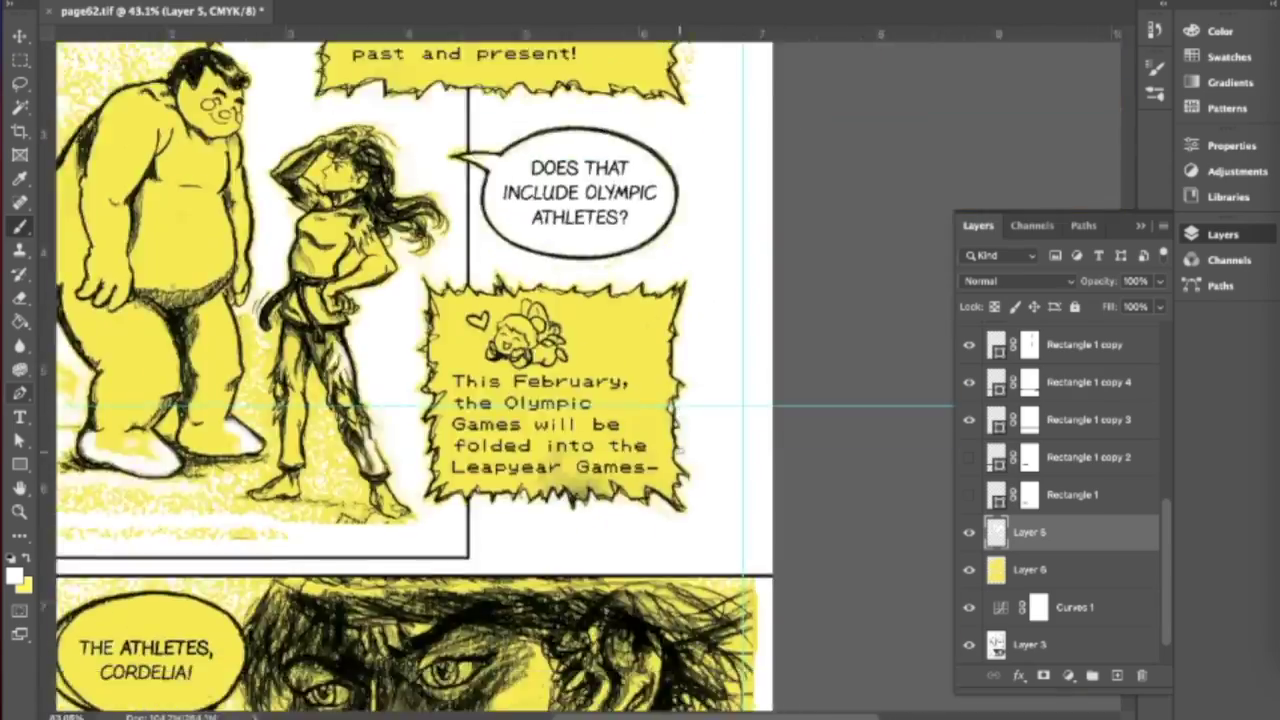
# - Paint white over the yellow specks around the outside of the Lier Tech caption, mainly along its top and left edges
pyautogui.scroll(4, 640, 300)
pyautogui.click(1080, 340)
pyautogui.hscroll(4, 1123, 495)
pyautogui.scroll(-5, 1123, 495)
pyautogui.click(1123, 495)
pyautogui.scroll(-6, 557, 390)
pyautogui.scroll(8, 557, 390)
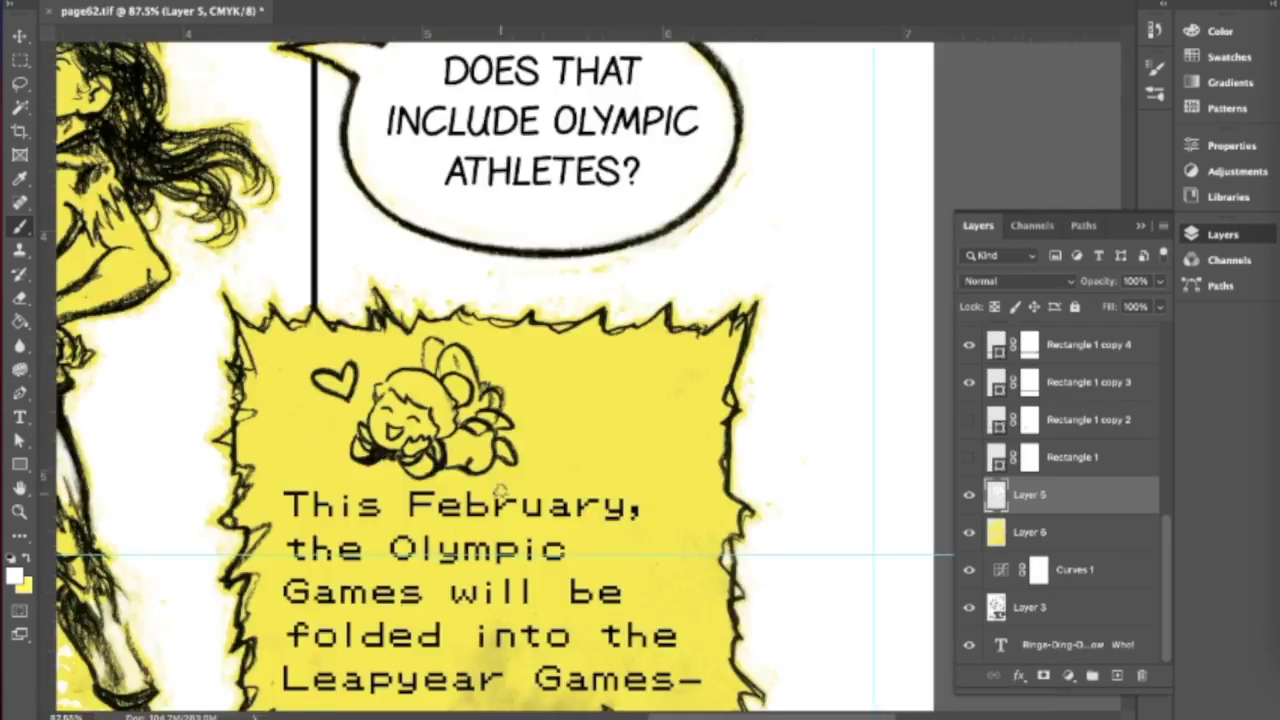
pyautogui.scroll(2, 557, 390)
pyautogui.hscroll(-8, 470, 125)
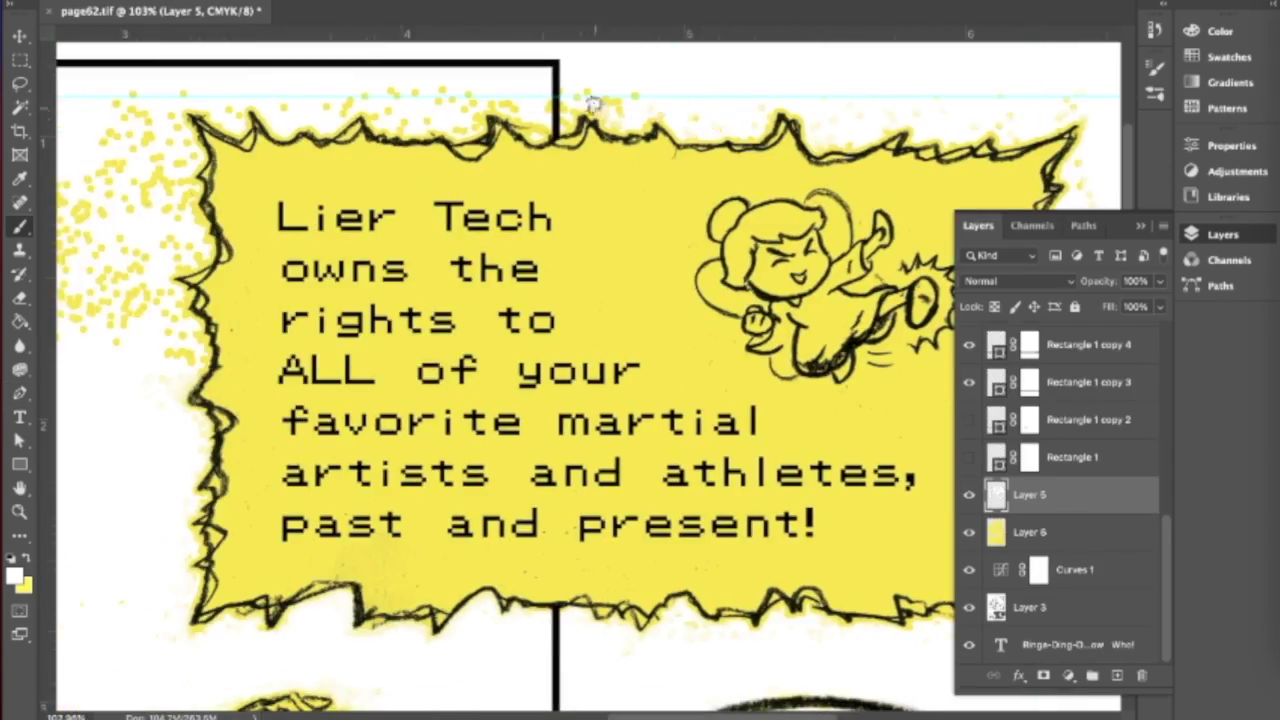
pyautogui.scroll(3, 500, 150)
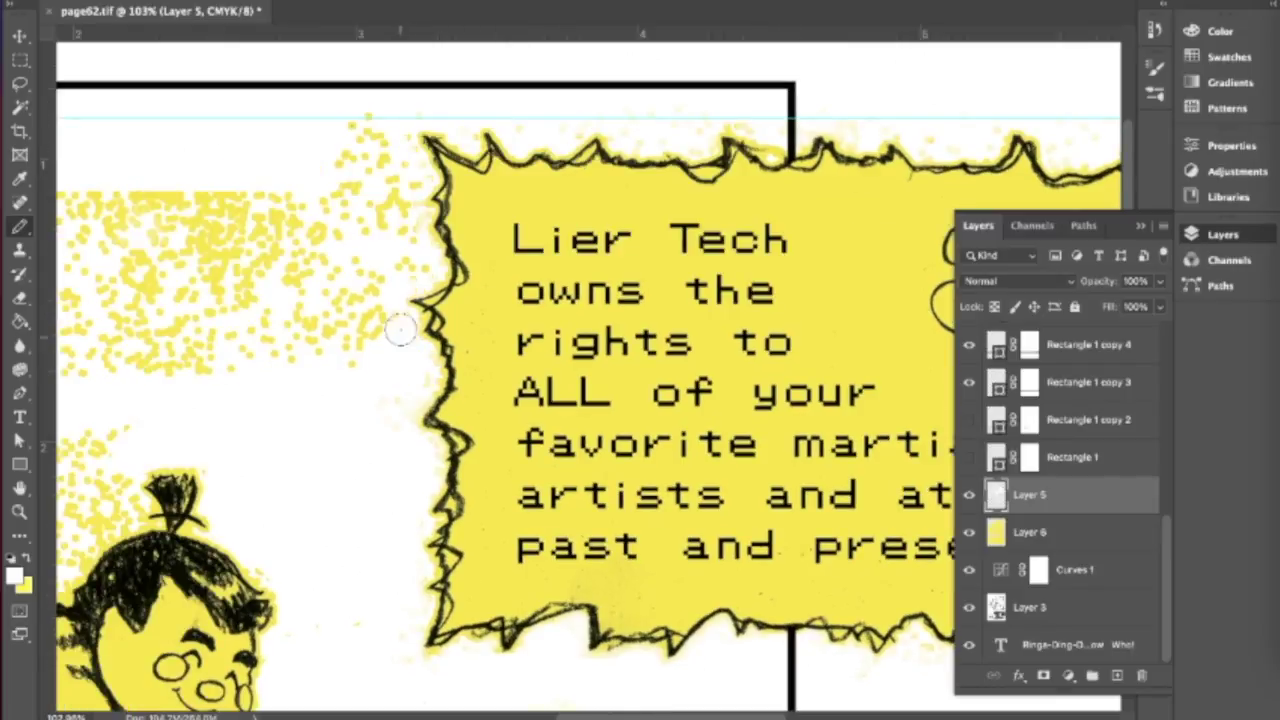
pyautogui.scroll(-3, 400, 330)
pyautogui.scroll(5, 557, 257)
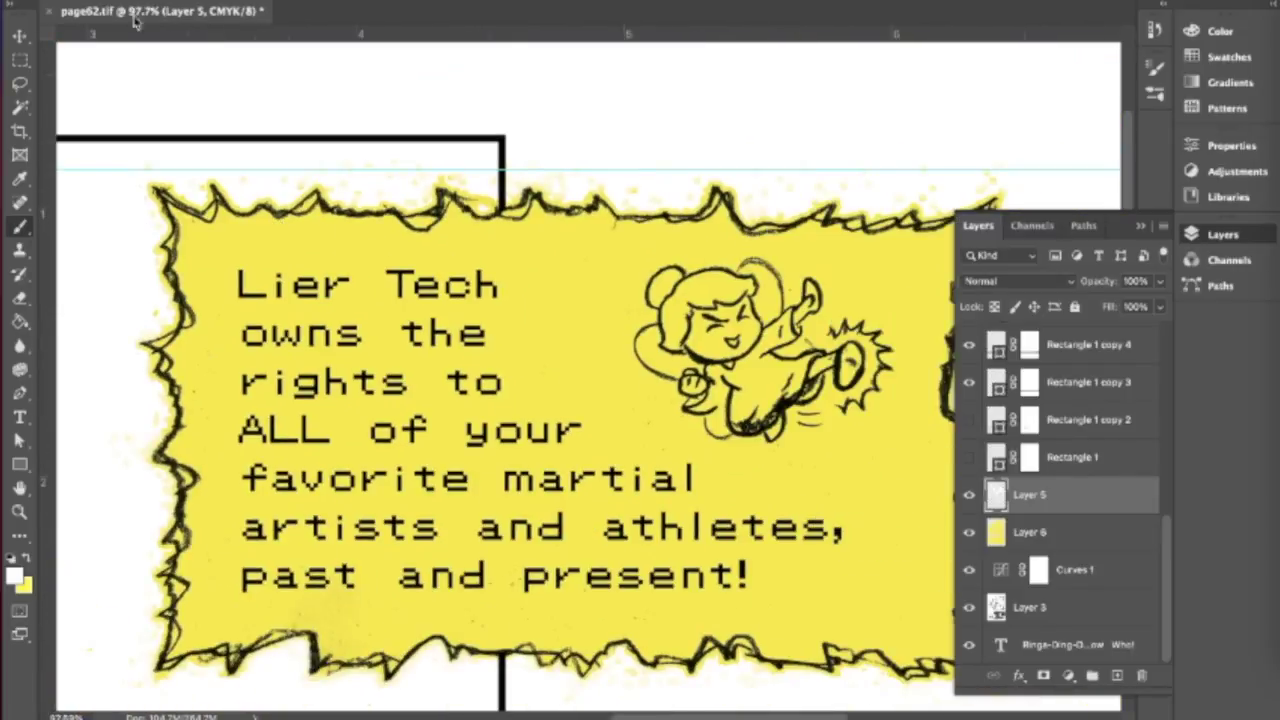
# - Paint white along the inside of the Lier Tech caption's jagged border, including its bottom edge
pyautogui.scroll(2, 260, 135)
pyautogui.moveTo(260, 135)
pyautogui.mouseDown()
pyautogui.moveTo(635, 106)
pyautogui.moveTo(830, 120)
pyautogui.mouseUp()
pyautogui.scroll(-5, 600, 400)
pyautogui.hscroll(5, 737, 500)
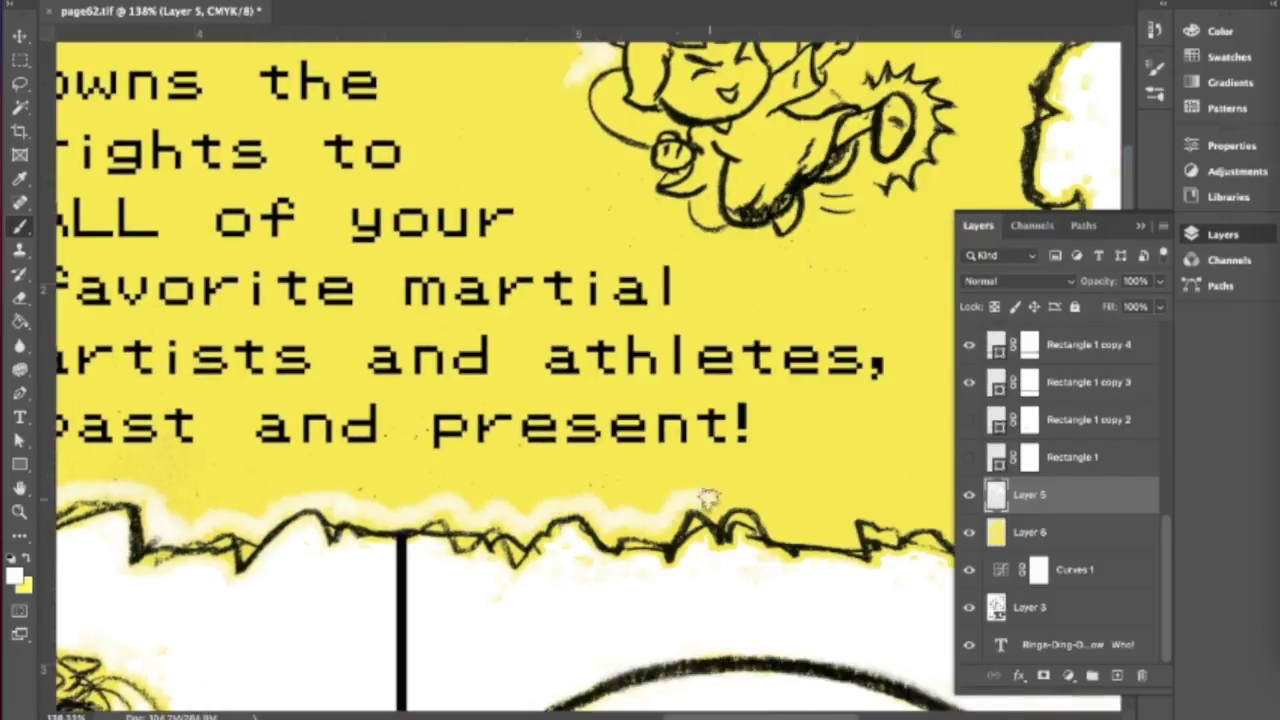
pyautogui.scroll(-2, 648, 228)
# - Paint the Lier Tech caption's interior white behind the lettering and around the flying girl
pyautogui.moveTo(540, 205)
pyautogui.mouseDown()
pyautogui.moveTo(651, 337)
pyautogui.moveTo(850, 460)
pyautogui.mouseUp()
pyautogui.hscroll(1, 268, 275)
pyautogui.moveTo(268, 275)
pyautogui.mouseDown()
pyautogui.moveTo(268, 530)
pyautogui.moveTo(837, 534)
pyautogui.moveTo(915, 335)
pyautogui.mouseUp()
pyautogui.moveTo(720, 540)
pyautogui.mouseDown()
pyautogui.moveTo(380, 300)
pyautogui.moveTo(490, 400)
pyautogui.mouseUp()
pyautogui.scroll(1, 665, 211)
pyautogui.moveTo(430, 160); pyautogui.dragTo(712, 129)
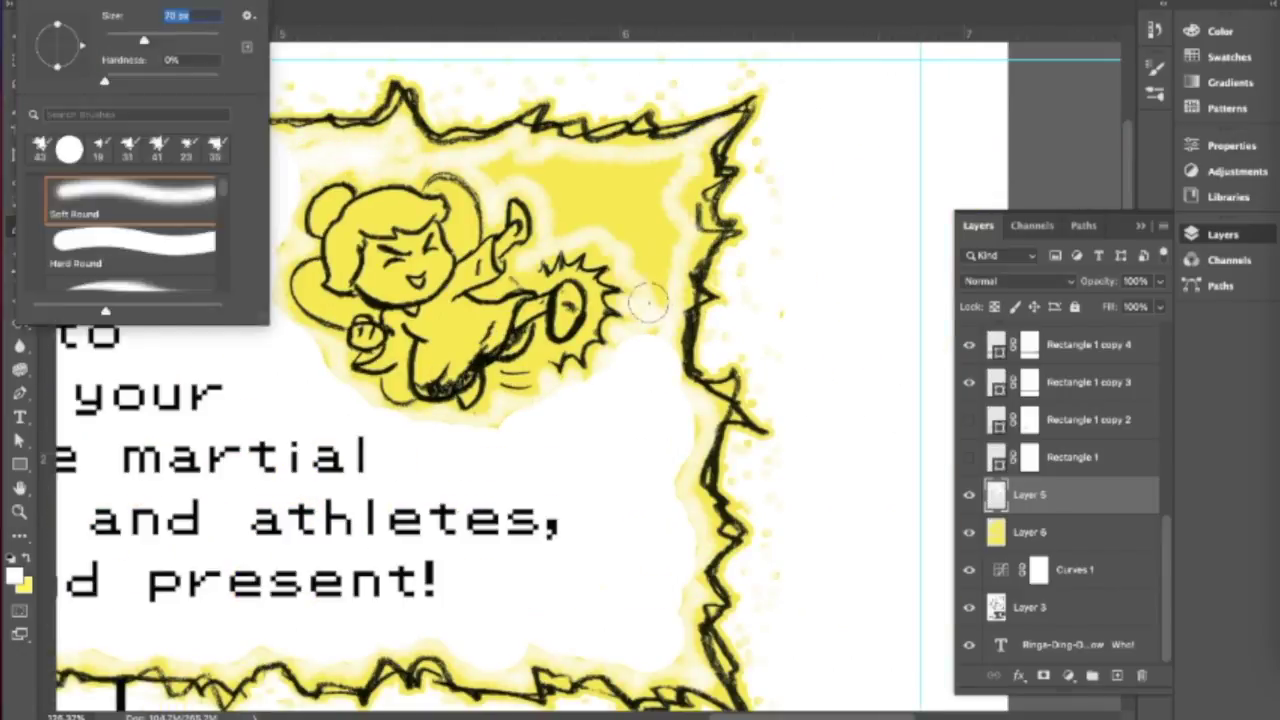
pyautogui.scroll(-2, 712, 129)
pyautogui.scroll(-3, 500, 300)
pyautogui.scroll(4, 168, 247)
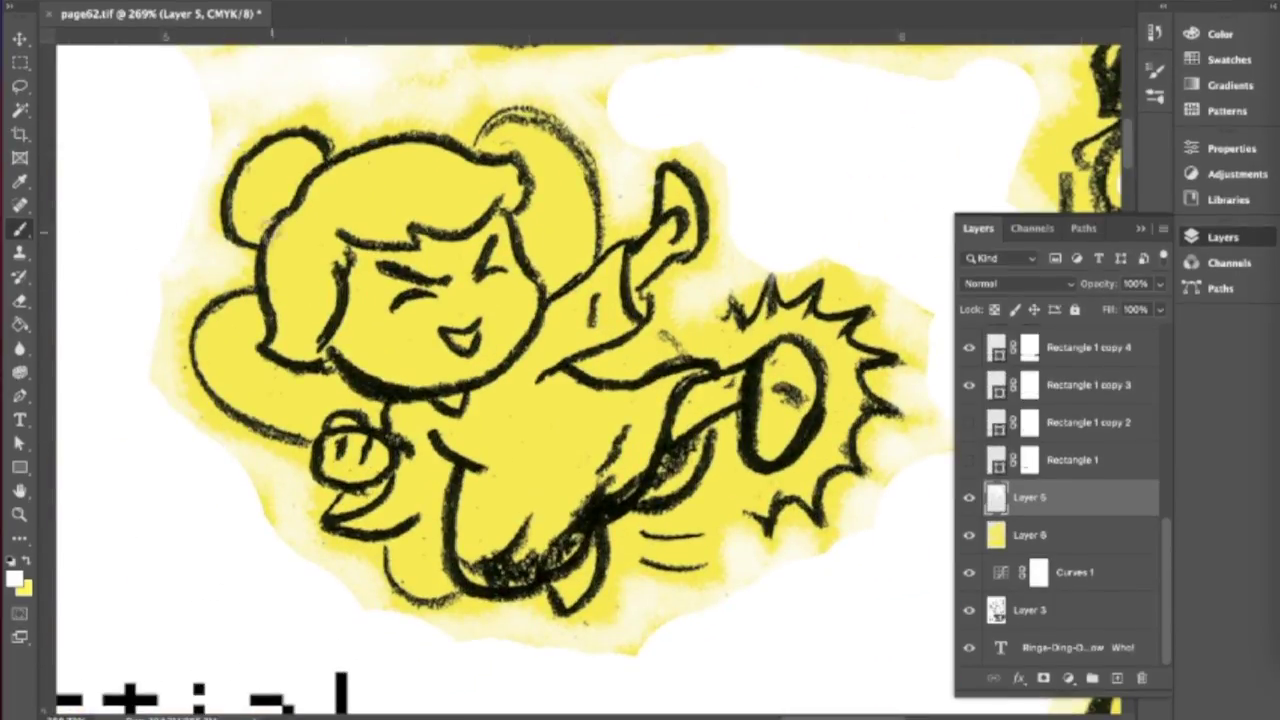
# - Paint the flying girl's hair, bun and wings white, along with the starburst around her foot
pyautogui.moveTo(507, 137)
pyautogui.mouseDown()
pyautogui.moveTo(515, 185)
pyautogui.moveTo(398, 175)
pyautogui.mouseUp()
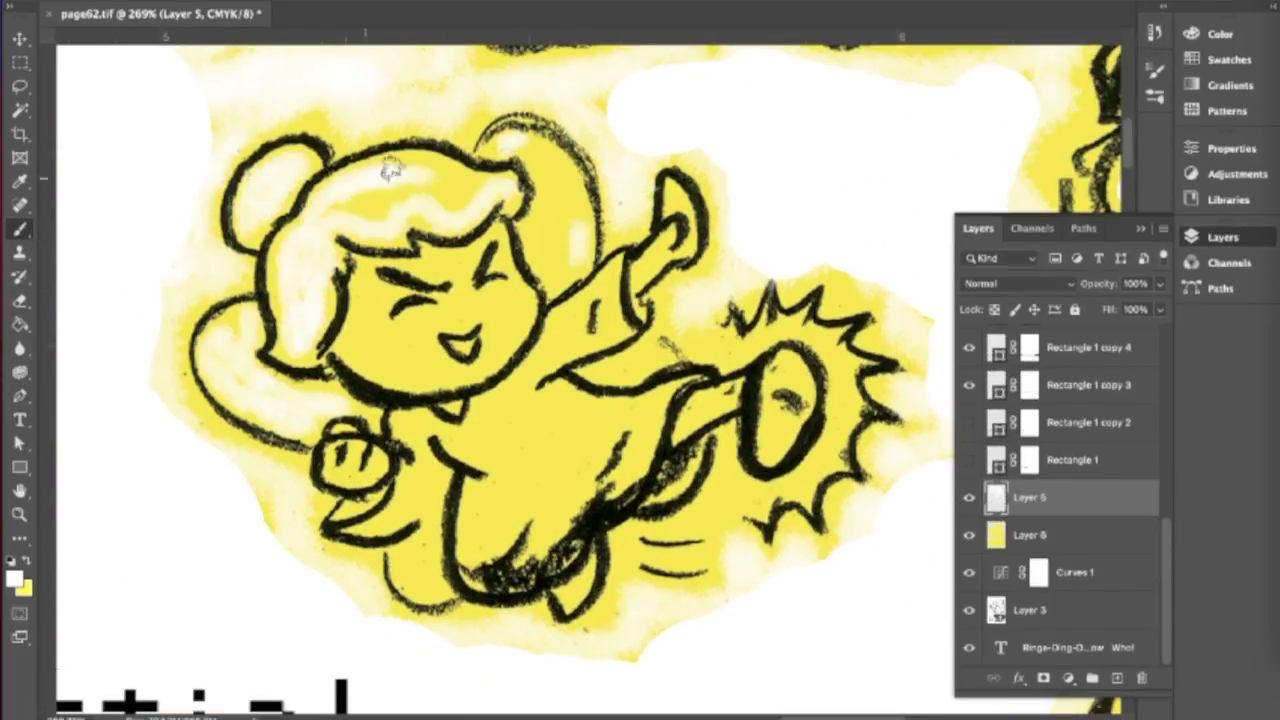
pyautogui.moveTo(670, 235); pyautogui.dragTo(700, 330)
pyautogui.click(121, 7)
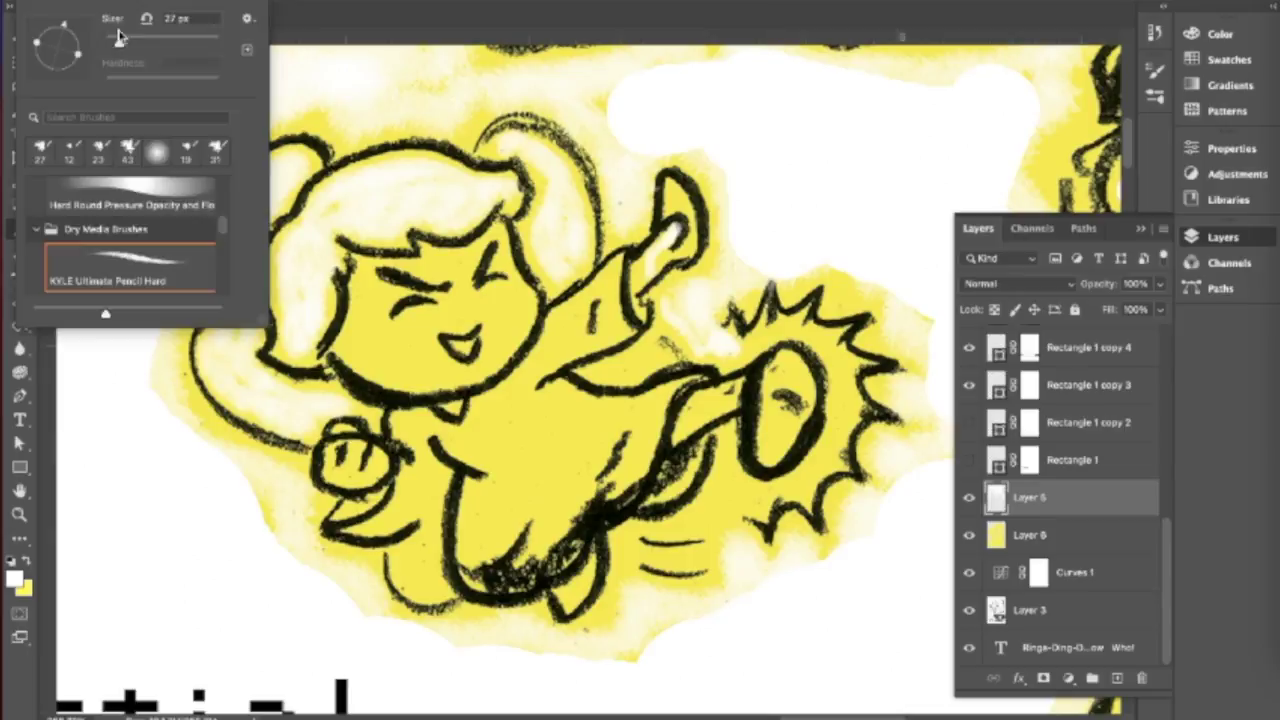
pyautogui.click(780, 320)
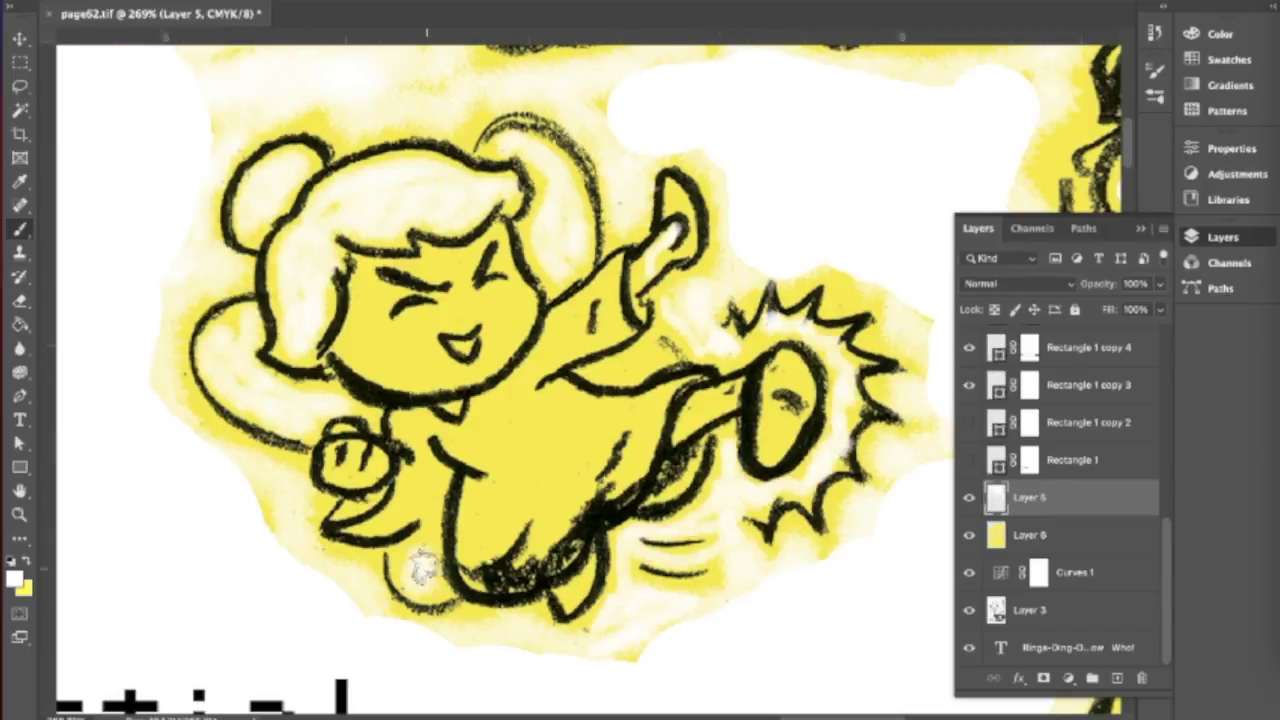
# - Paint the flying girl's dress and the sole of her kicking foot white
pyautogui.hscroll(10, 595, 622)
pyautogui.hscroll(-4, 595, 622)
pyautogui.hscroll(-2, 294, 409)
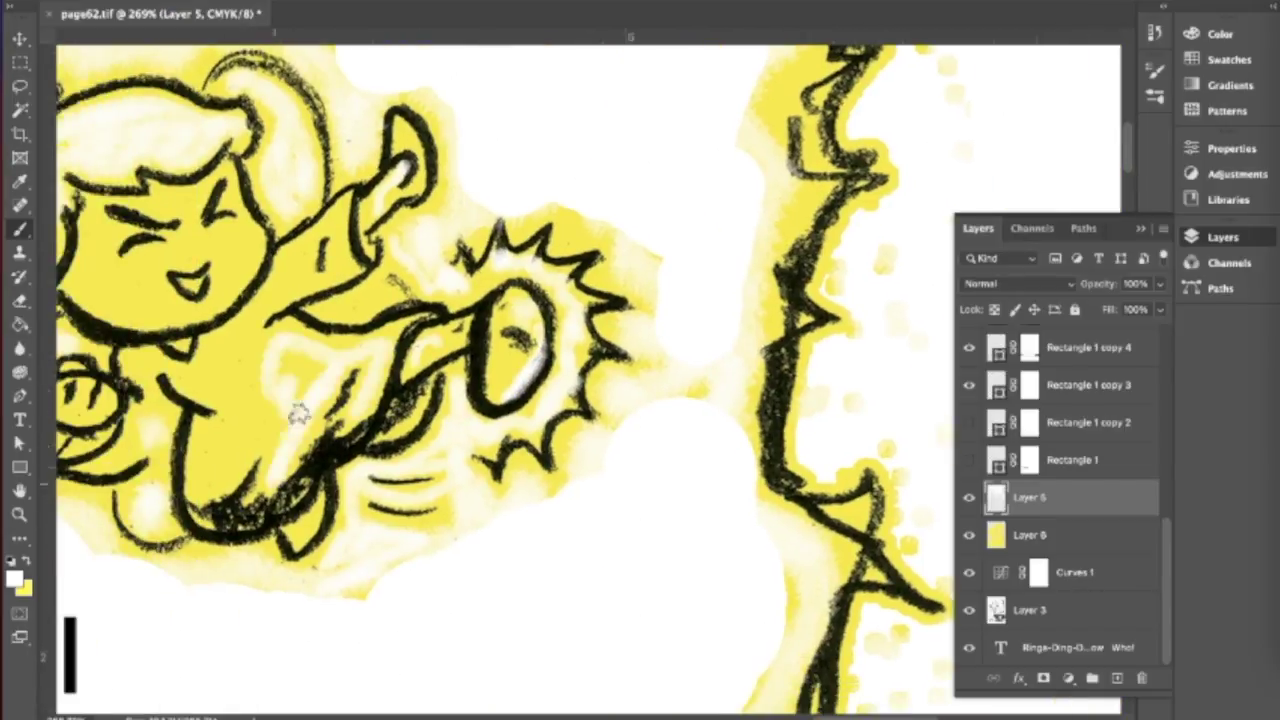
pyautogui.moveTo(294, 409); pyautogui.dragTo(245, 237)
# - Reword the start of the lower caption to "The Olympic Games have been"
pyautogui.scroll(-6, 228, 240)
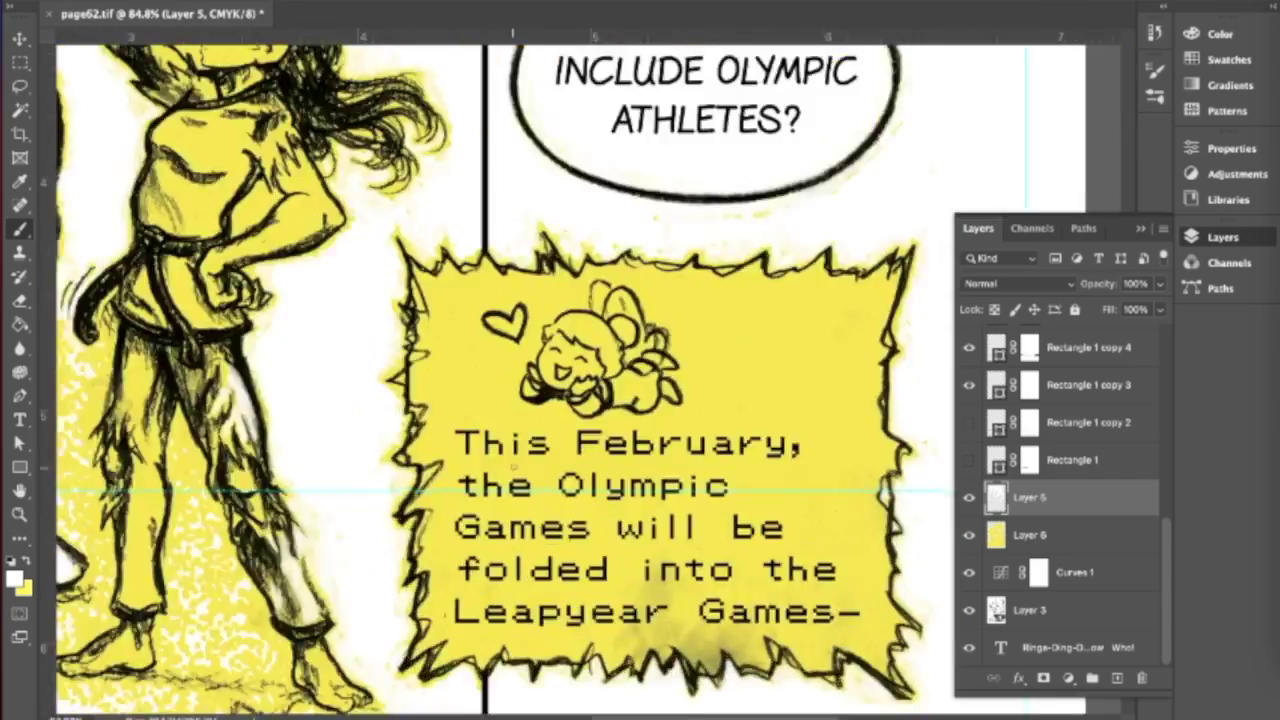
pyautogui.scroll(-3, 514, 465)
pyautogui.scroll(1, 514, 465)
pyautogui.press('t')
pyautogui.moveTo(460, 416); pyautogui.dragTo(676, 443)
pyautogui.write('The Olympic Games have been')
pyautogui.moveTo(459, 492); pyautogui.dragTo(460, 491)
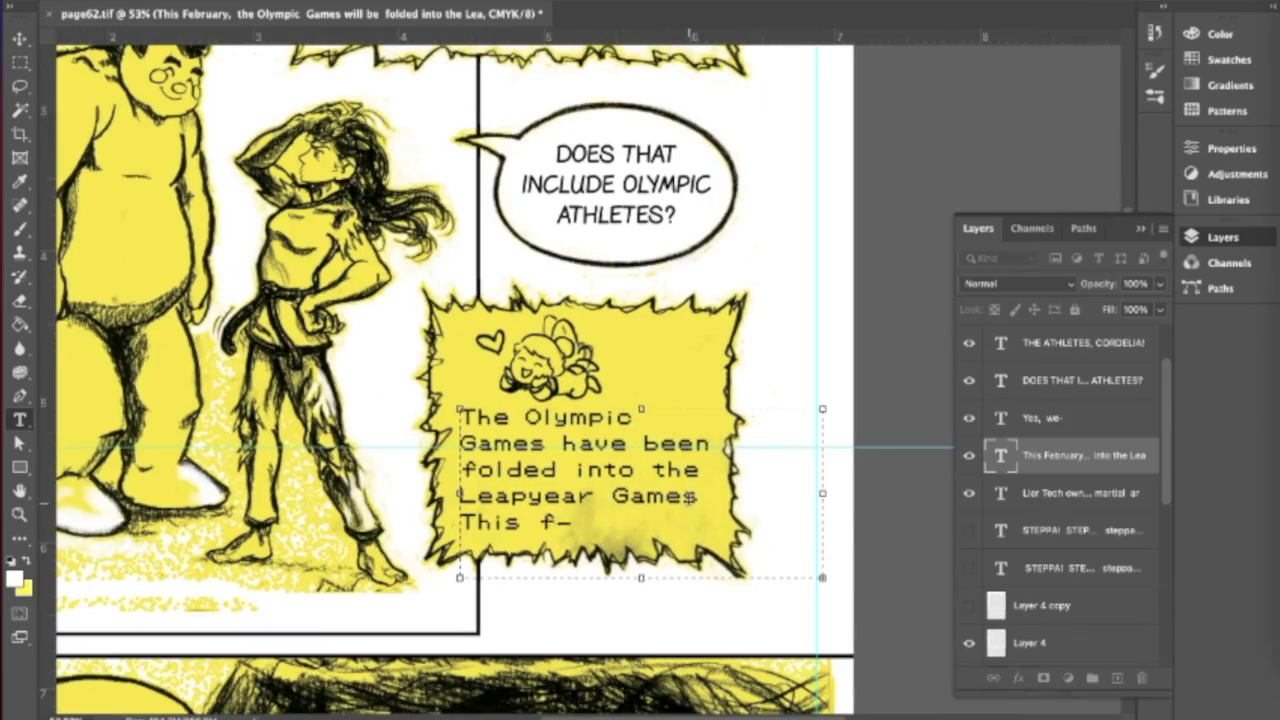
# - End the lower caption with "Leapyear Games! This February-" and commit the text
pyautogui.press('BackSpace')
pyautogui.write('February')
pyautogui.scroll(5, 688, 497)
pyautogui.scroll(-3, 688, 497)
pyautogui.write('!')
pyautogui.hotkey('ctrl', 'Return')
pyautogui.press('v')
pyautogui.click(690, 510)
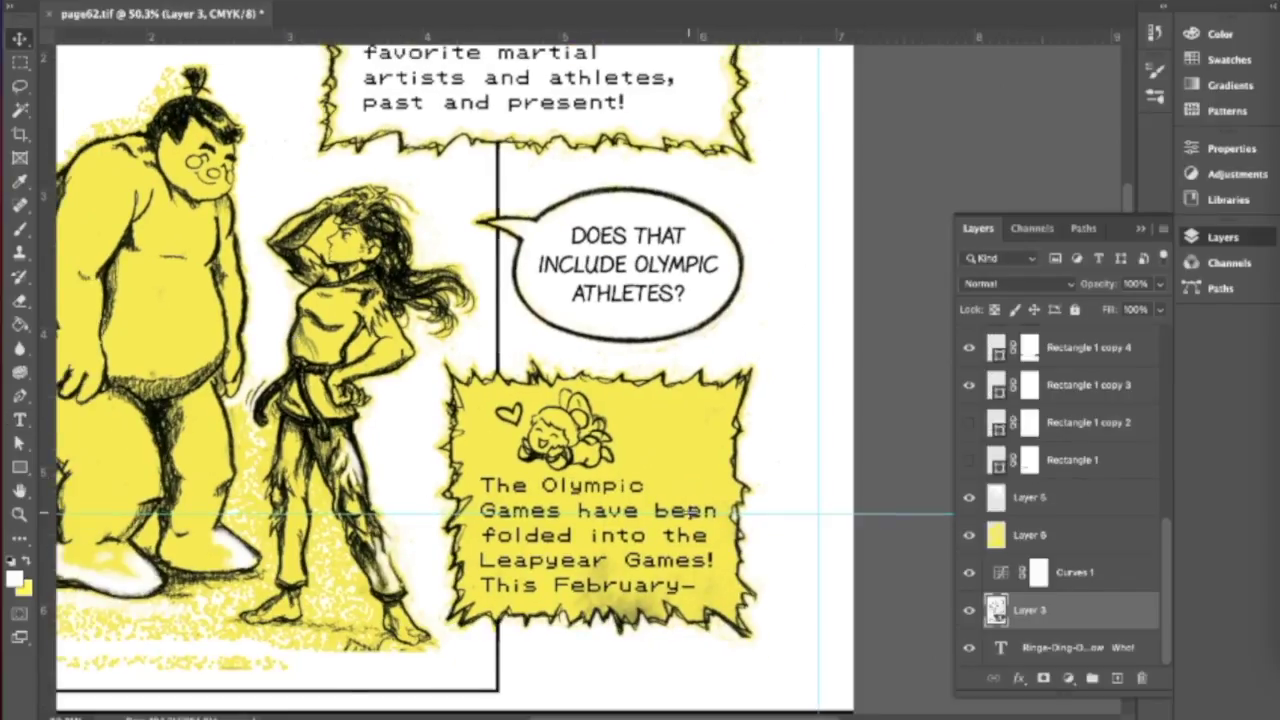
# - Return to Layer 5 and paint white behind the Olympic Games caption's lettering and below its bottom edge
pyautogui.scroll(3, 589, 510)
pyautogui.hotkey('alt', ']')
pyautogui.hotkey('alt', ']')
pyautogui.hotkey('alt', ']')
pyautogui.press('b')
pyautogui.moveTo(420, 655)
pyautogui.mouseDown()
pyautogui.moveTo(410, 535)
pyautogui.moveTo(630, 420)
pyautogui.moveTo(775, 648)
pyautogui.mouseUp()
pyautogui.moveTo(689, 630)
pyautogui.mouseDown()
pyautogui.moveTo(450, 495)
pyautogui.moveTo(662, 612)
pyautogui.mouseUp()
# - Paint white along the Olympic Games caption's jagged bottom edge, from its lower-right corner to the middle
pyautogui.scroll(5, 575, 480)
pyautogui.rightClick(420, 297)
pyautogui.press('Escape')
pyautogui.hscroll(-3, 530, 340)
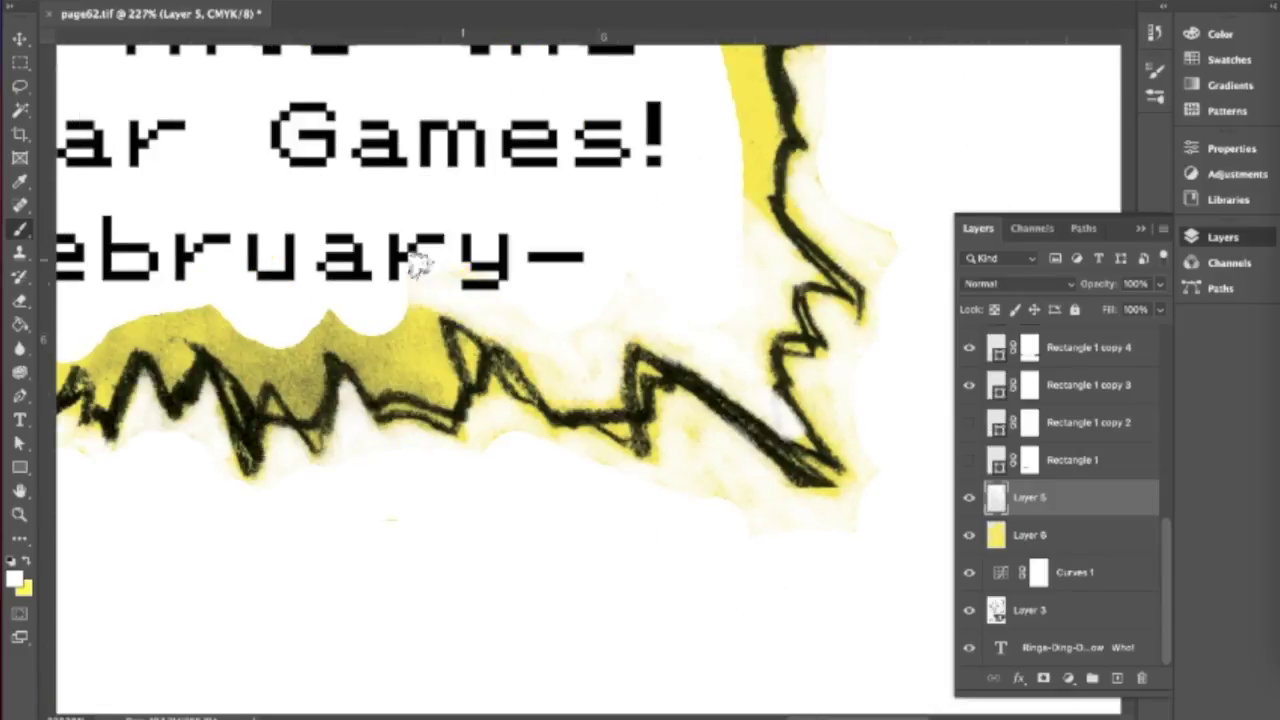
pyautogui.scroll(-2, 495, 280)
pyautogui.hscroll(-6, 495, 280)
pyautogui.hscroll(-2, 505, 360)
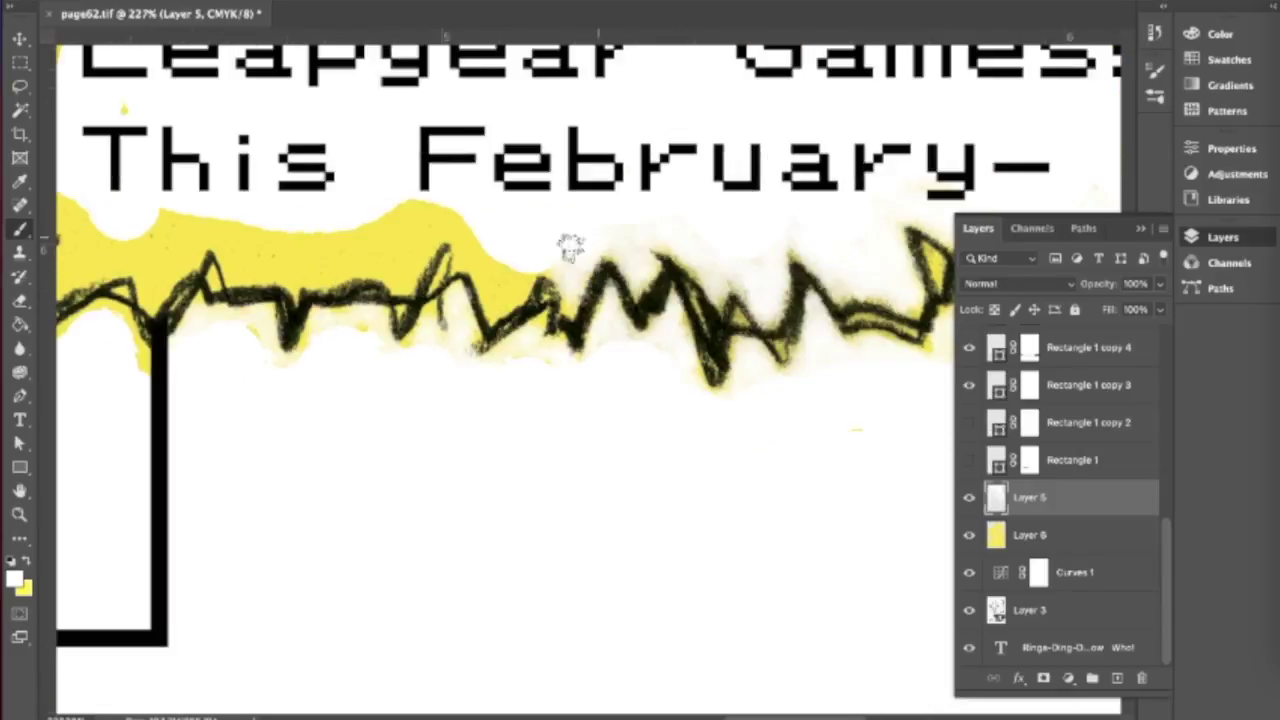
# - Paint white around the Olympic Games caption's bottom-left corner and up along its left edge
pyautogui.hscroll(-3, 430, 222)
pyautogui.hscroll(-3, 200, 275)
pyautogui.rightClick(190, 280)
pyautogui.press('Escape')
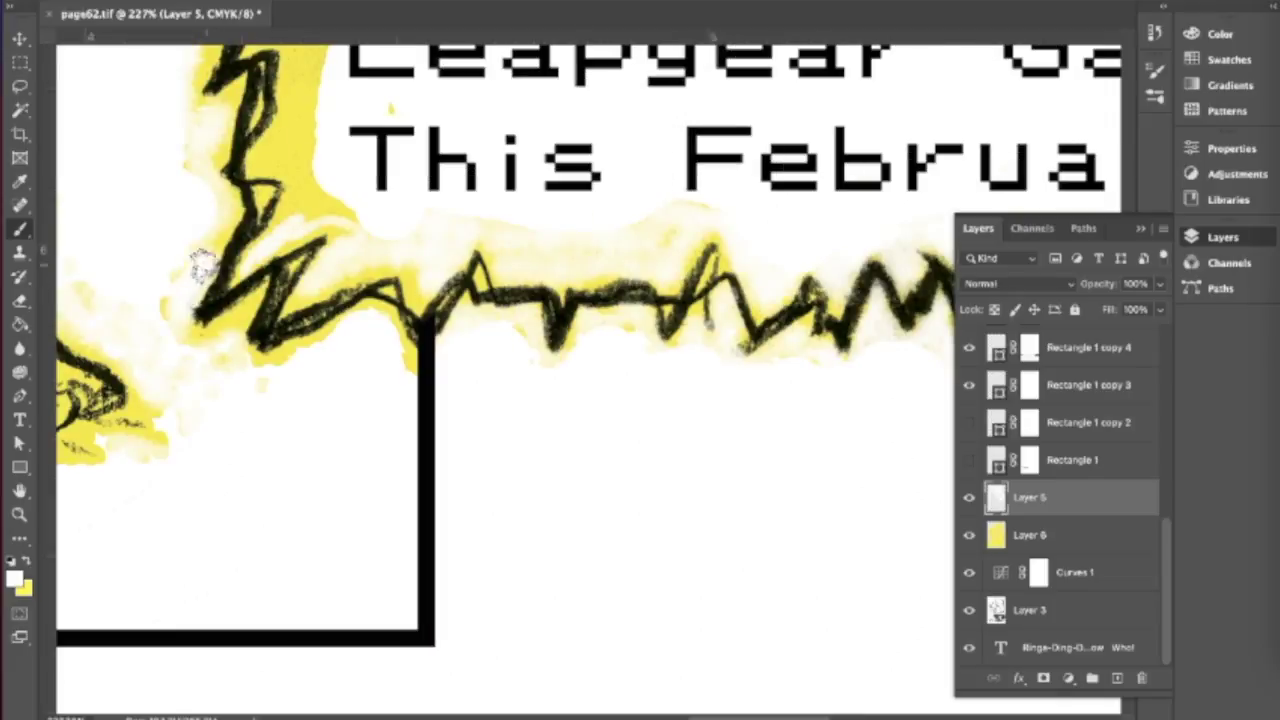
pyautogui.scroll(3, 458, 218)
pyautogui.hscroll(-2, 458, 218)
pyautogui.scroll(10, 458, 218)
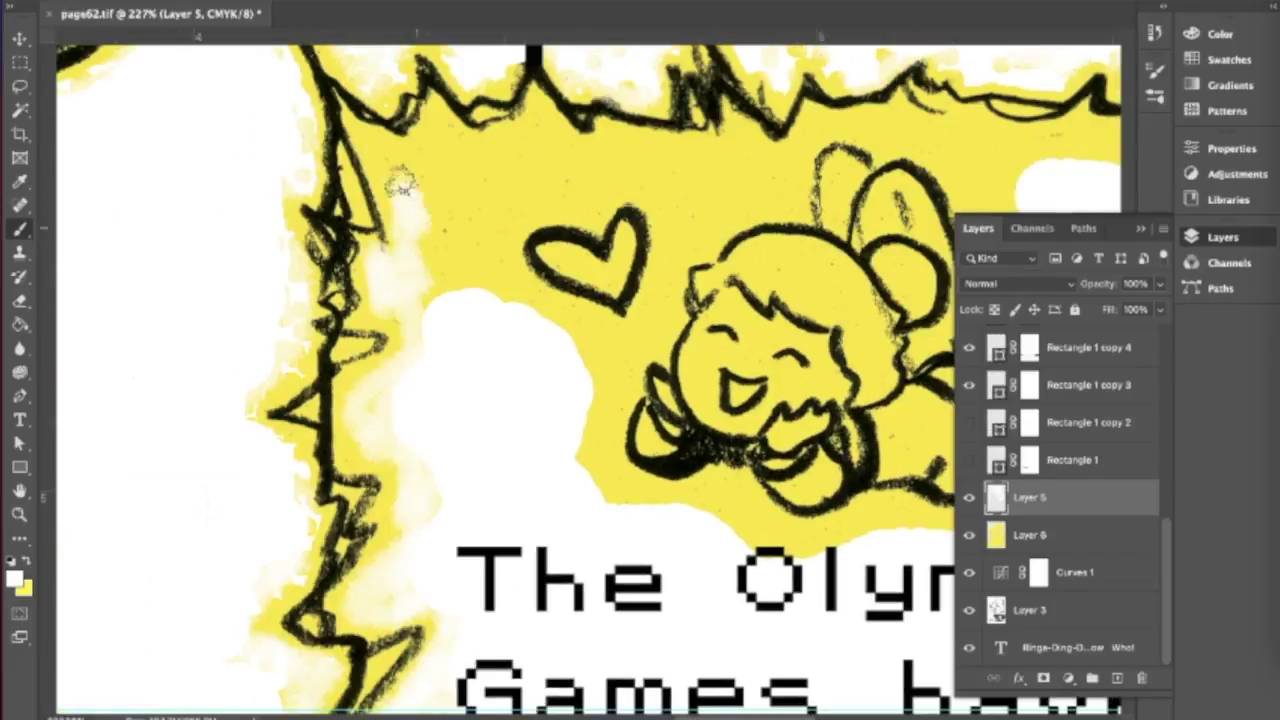
# - Paint white around the heart and beside the lying girl's hand in the Olympic Games caption
pyautogui.scroll(-2, 605, 408)
pyautogui.hscroll(3, 605, 408)
pyautogui.scroll(2, 330, 360)
pyautogui.rightClick(330, 360)
pyautogui.press('Escape')
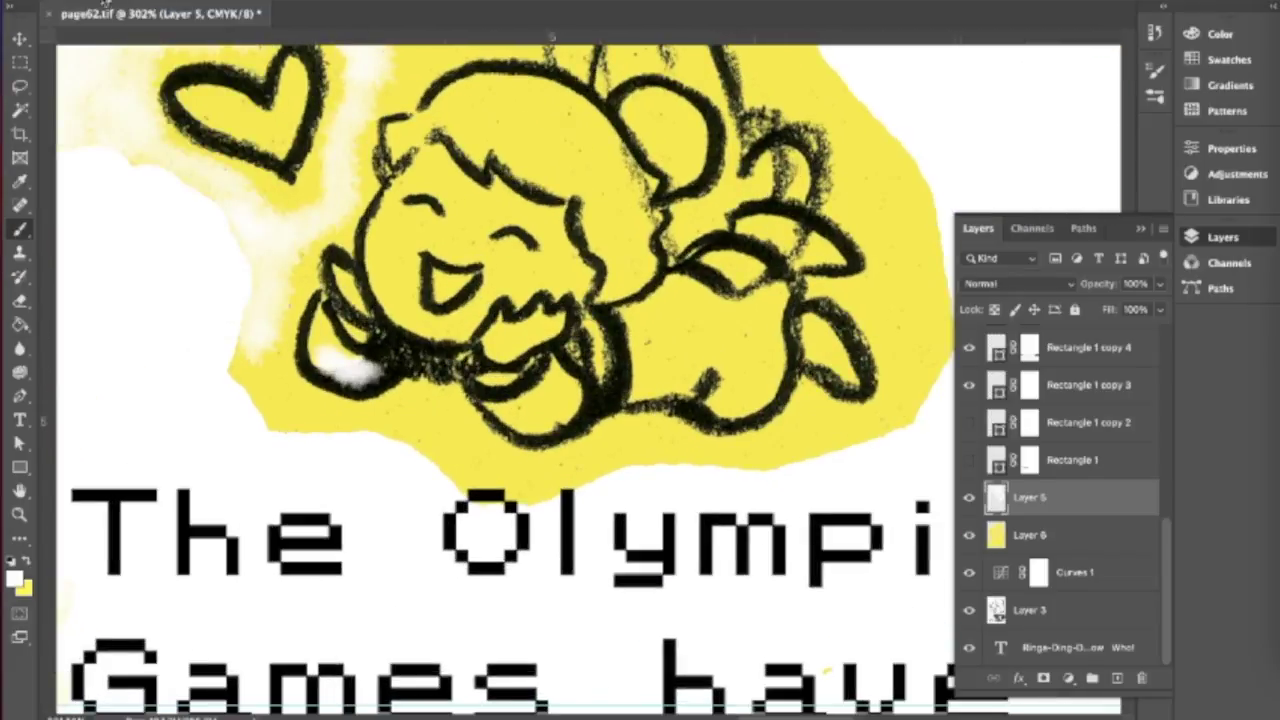
# - Paint white beneath the lying girl and around her legs and feet
pyautogui.scroll(2, 600, 420)
pyautogui.hscroll(2, 600, 420)
pyautogui.scroll(2, 670, 290)
pyautogui.rightClick(670, 290)
pyautogui.press('Escape')
pyautogui.scroll(-1, 672, 462)
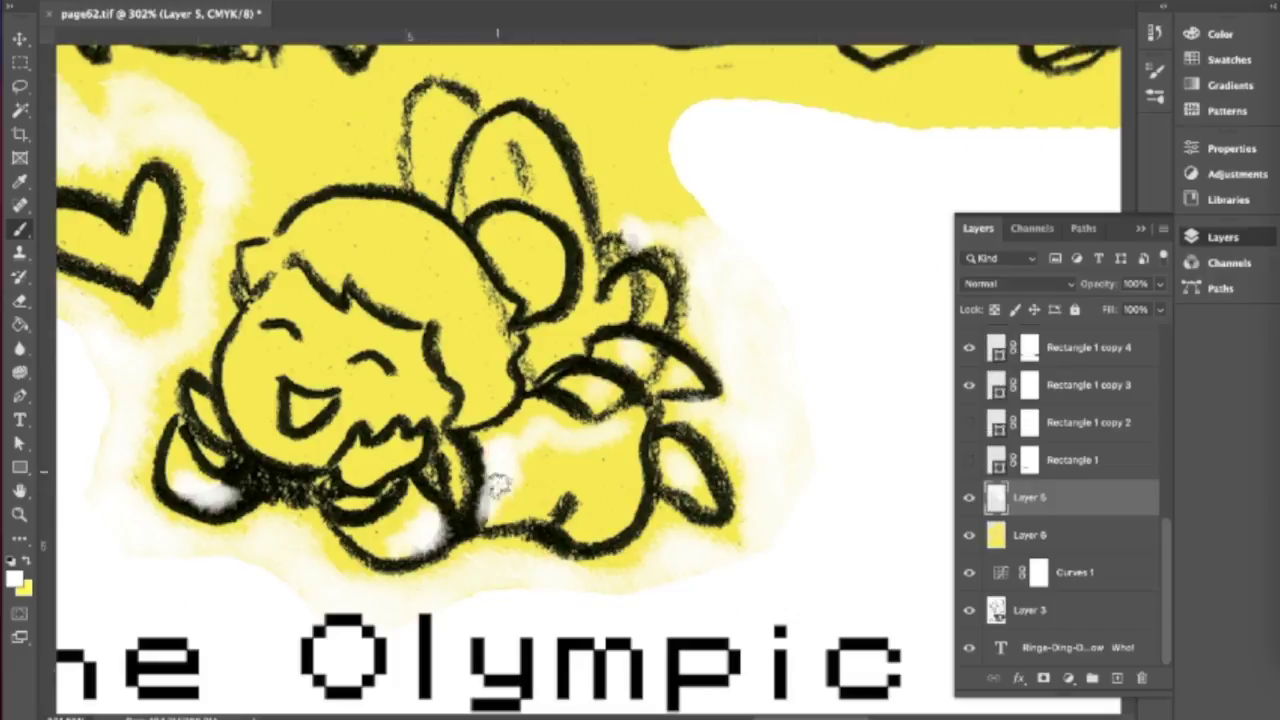
# - Paint the lying girl's dress, hair, face and wings white
pyautogui.moveTo(497, 476); pyautogui.dragTo(567, 484)
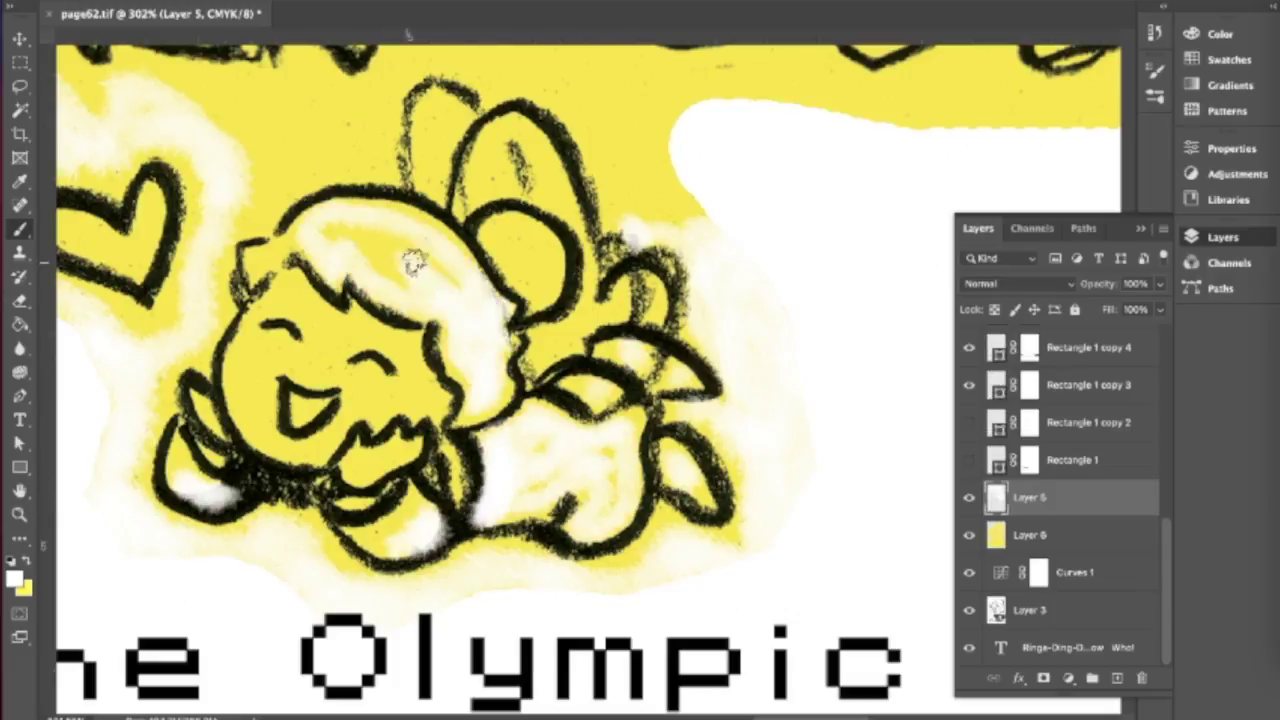
pyautogui.moveTo(413, 262); pyautogui.dragTo(358, 340)
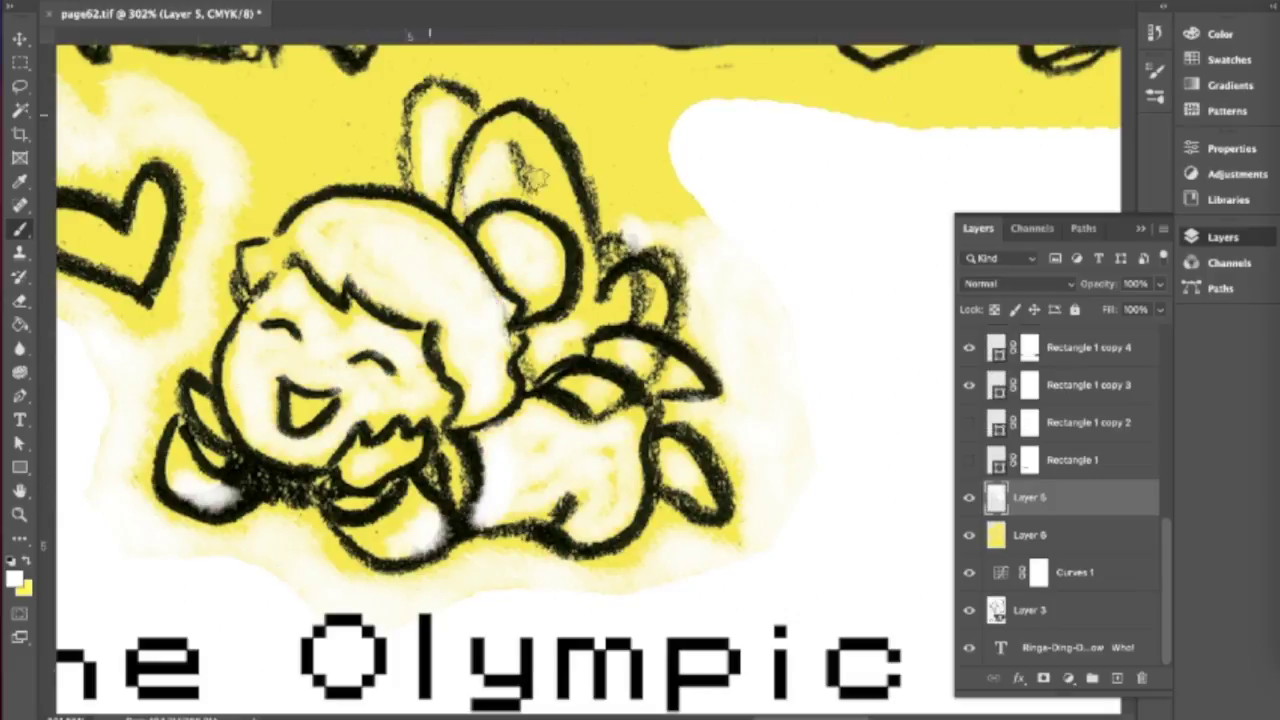
pyautogui.scroll(-3, 536, 175)
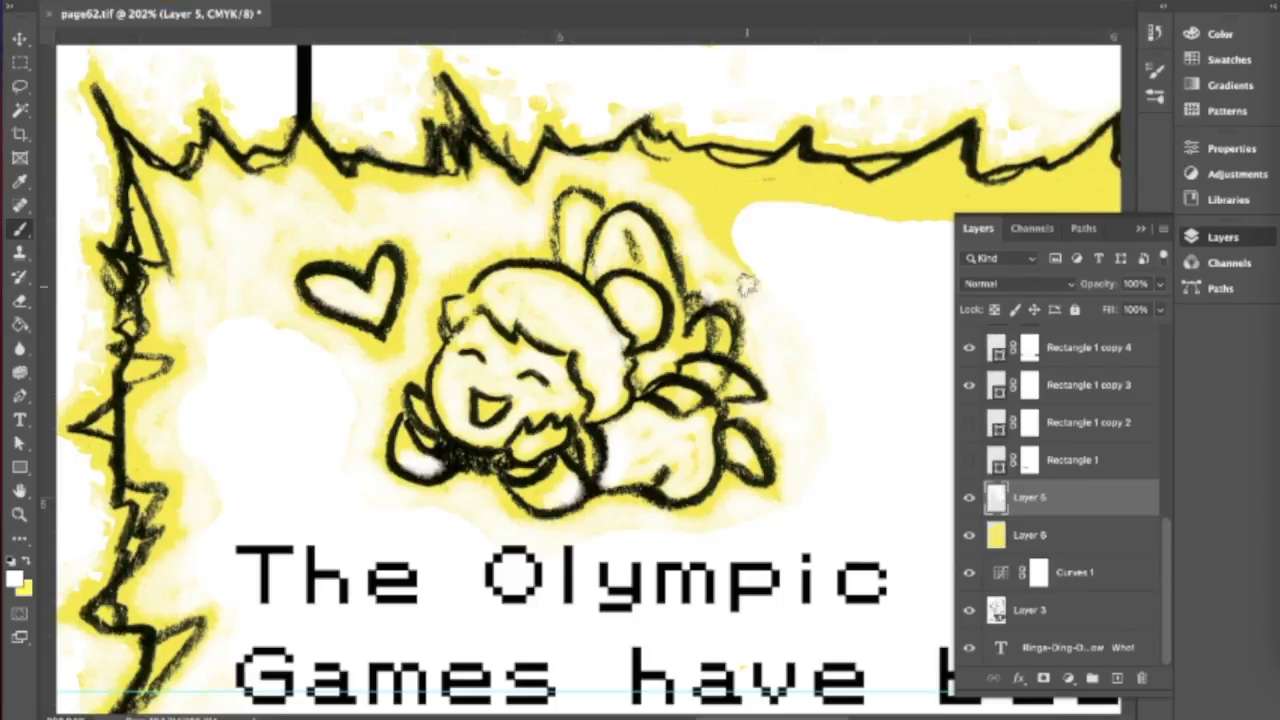
# - Paint the remaining yellow inside the Olympic Games caption's top and right edges white
pyautogui.hscroll(5, 748, 286)
pyautogui.scroll(-2, 443, 586)
pyautogui.scroll(-3, 420, 420)
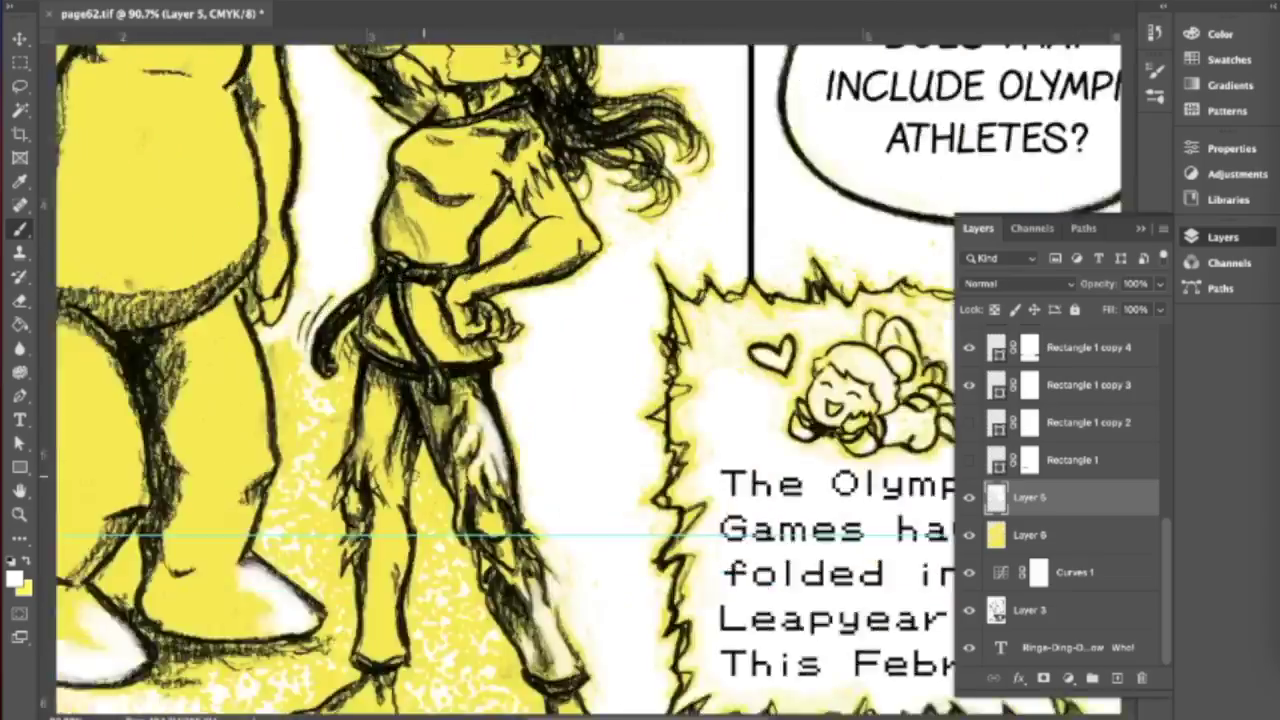
# - Paint the ground white beneath the woman's and the large man's feet, covering the leftover yellow specks
pyautogui.scroll(3, 483, 580)
pyautogui.scroll(-2, 407, 592)
pyautogui.hscroll(-2, 363, 537)
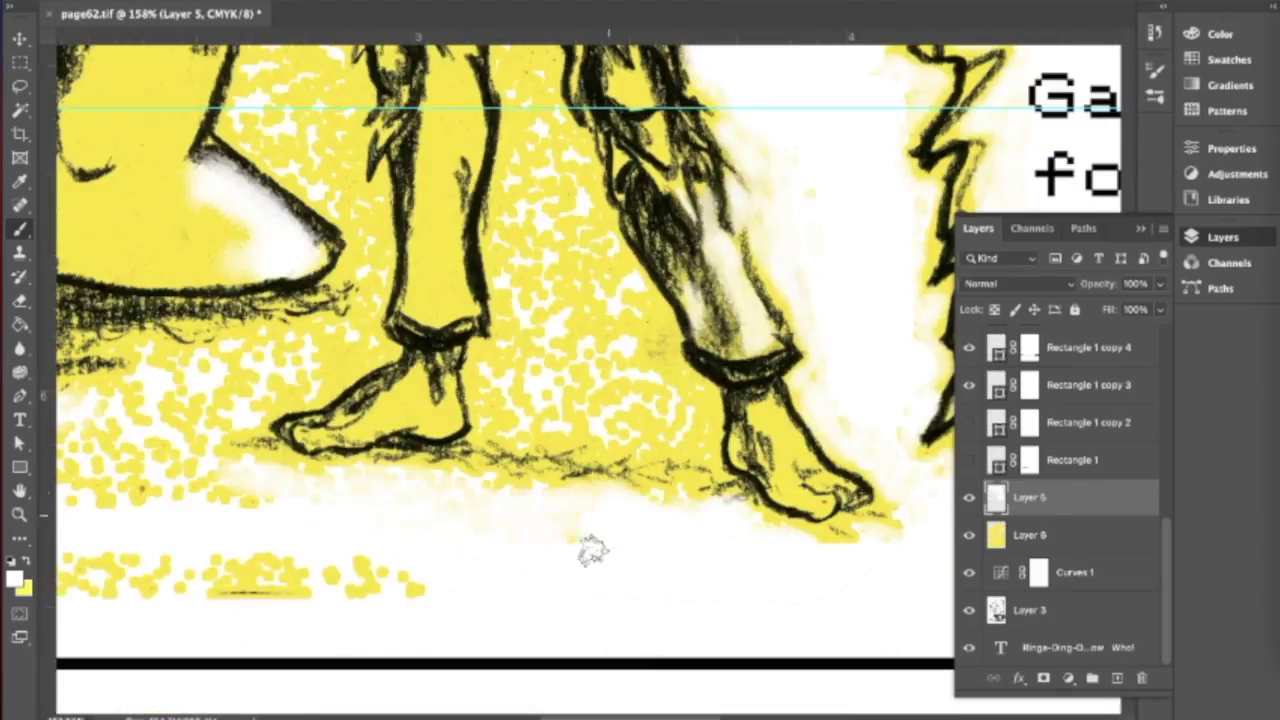
pyautogui.scroll(-1, 586, 549)
pyautogui.scroll(2, 680, 425)
pyautogui.moveTo(680, 425); pyautogui.dragTo(277, 429)
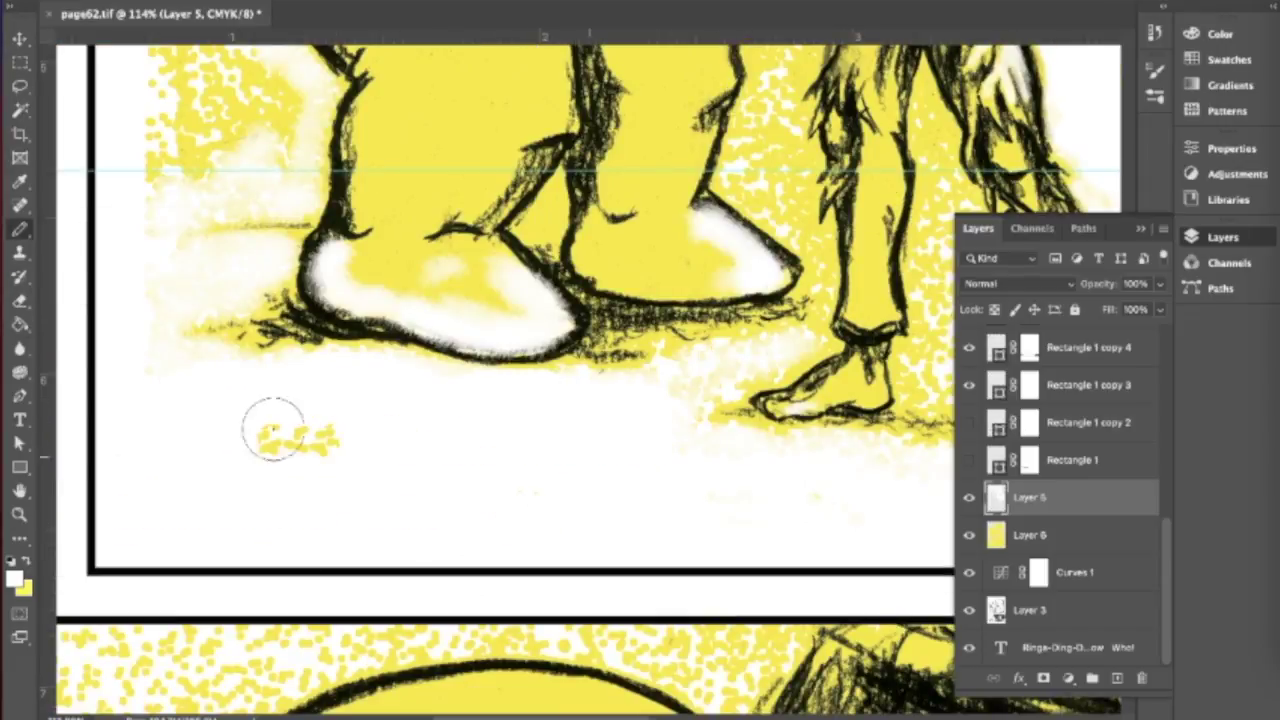
# - Paint the woman's tattered trousers and the gap between her legs white
pyautogui.hscroll(5, 458, 305)
pyautogui.moveTo(512, 268); pyautogui.dragTo(471, 277)
pyautogui.scroll(4, 471, 277)
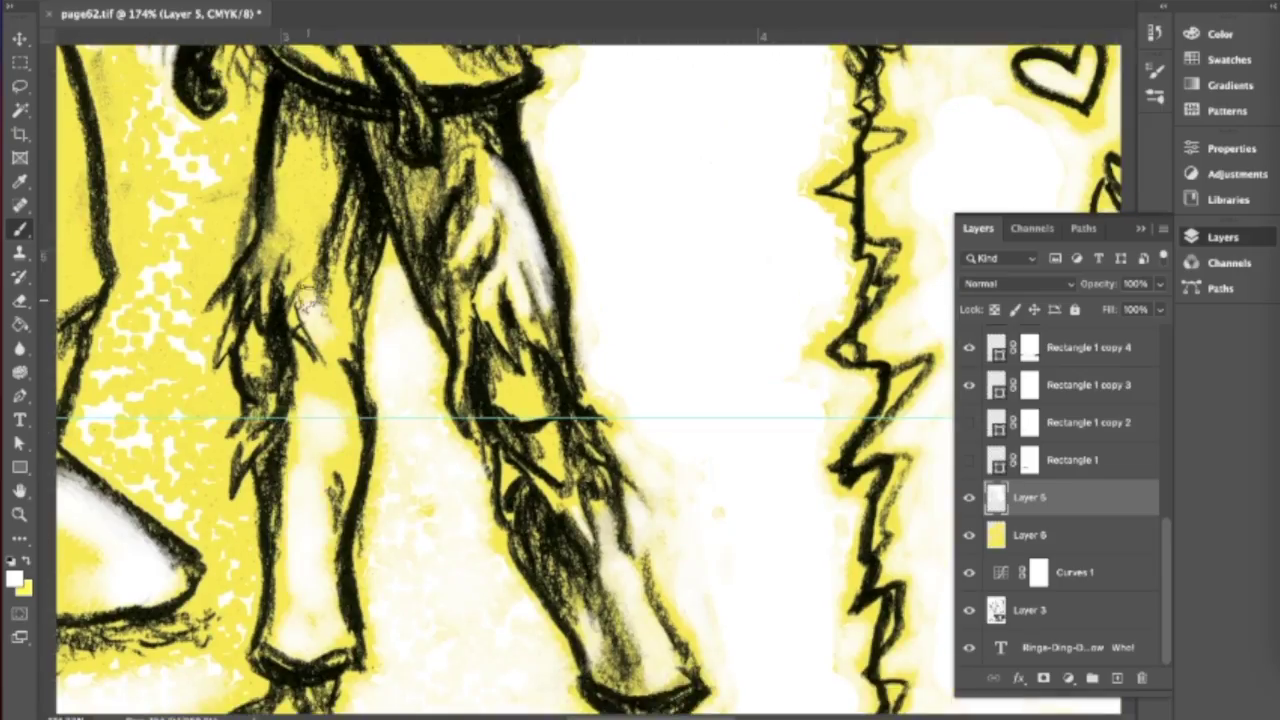
pyautogui.rightClick(278, 252)
pyautogui.moveTo(310, 300)
pyautogui.mouseDown()
pyautogui.moveTo(290, 240)
pyautogui.moveTo(262, 262)
pyautogui.mouseUp()
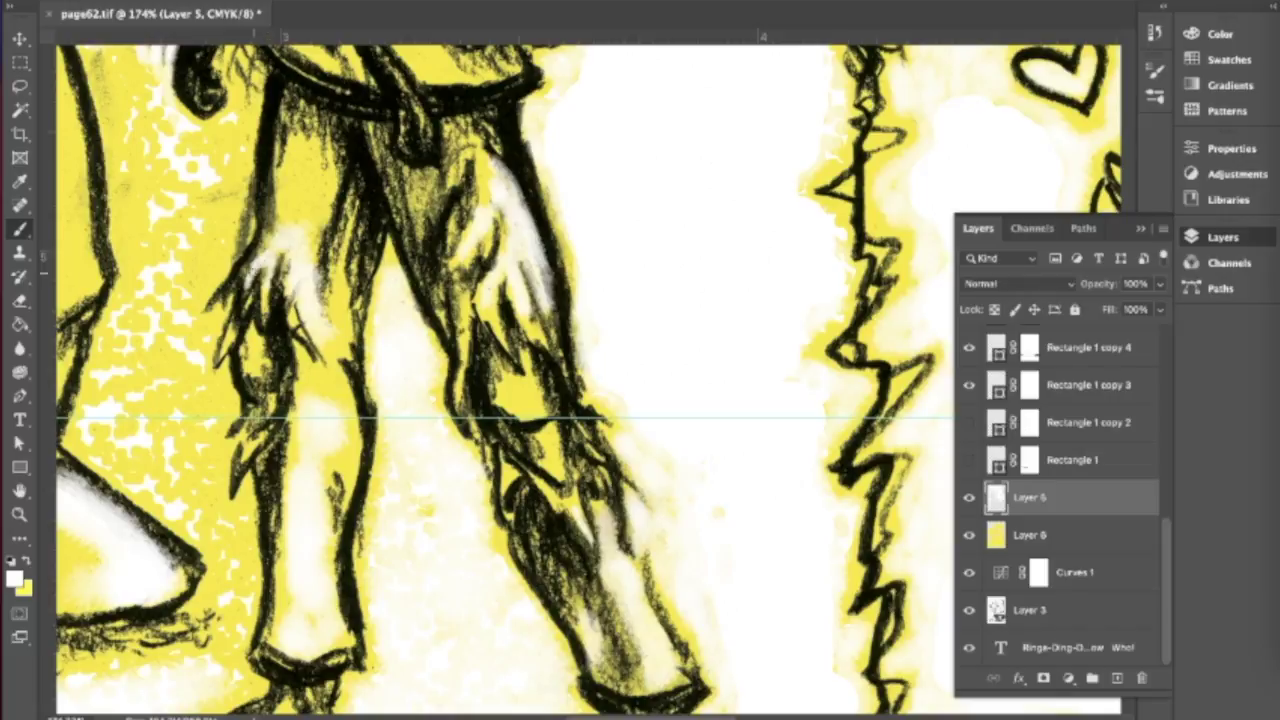
pyautogui.scroll(-3, 476, 500)
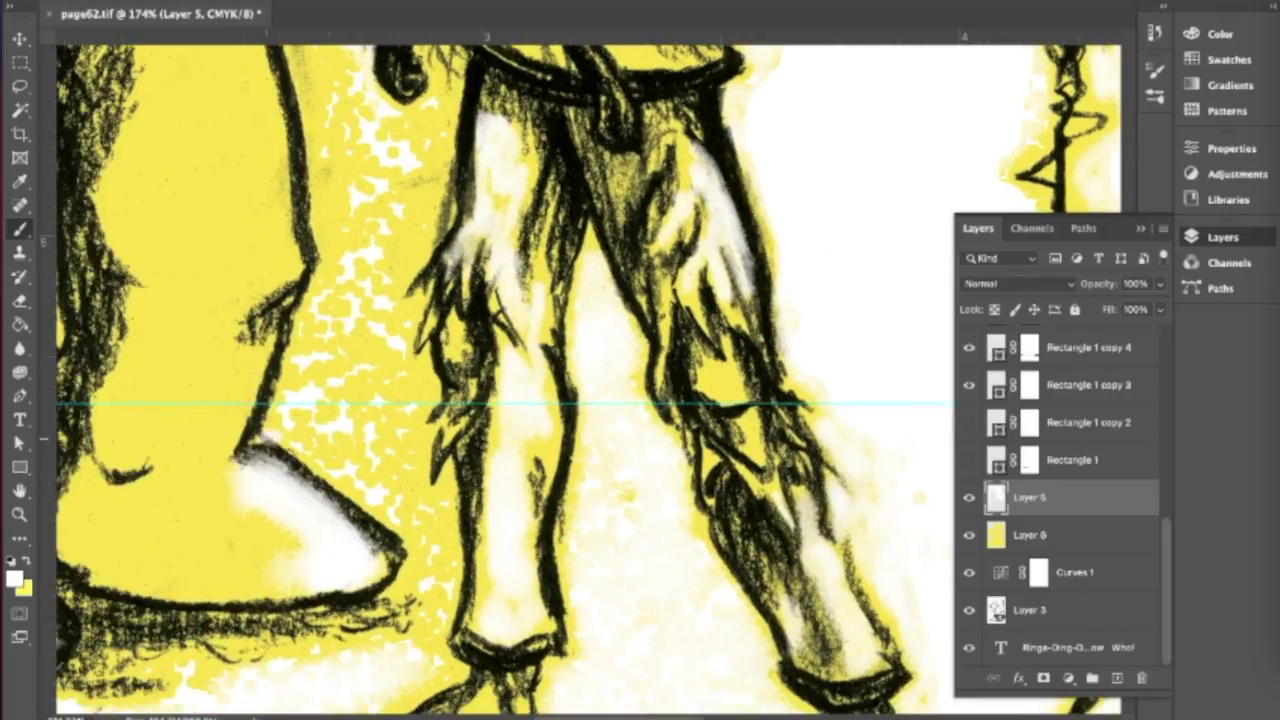
# - Paint the gap between the large man's and the woman's legs white, plus his shoes and the leg nearer her
pyautogui.scroll(4, 440, 400)
pyautogui.hscroll(-2, 400, 580)
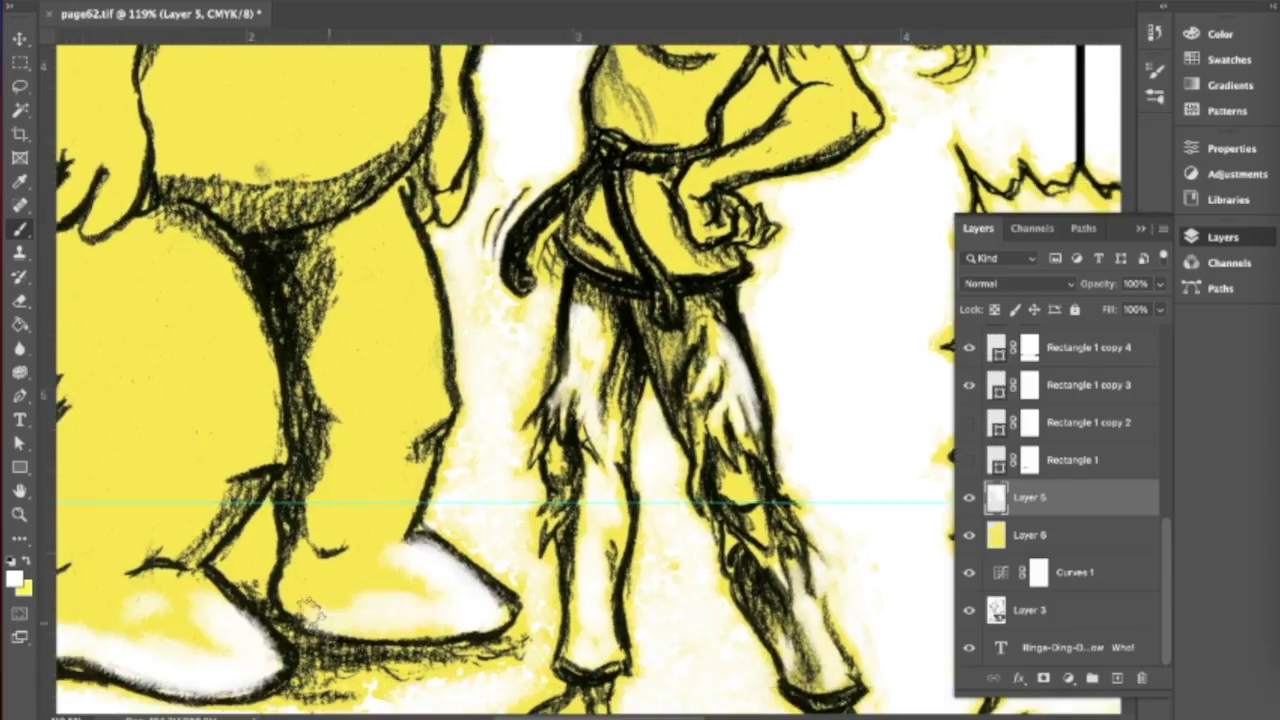
pyautogui.hscroll(-4, 361, 341)
pyautogui.scroll(-2, 443, 528)
pyautogui.scroll(1, 357, 533)
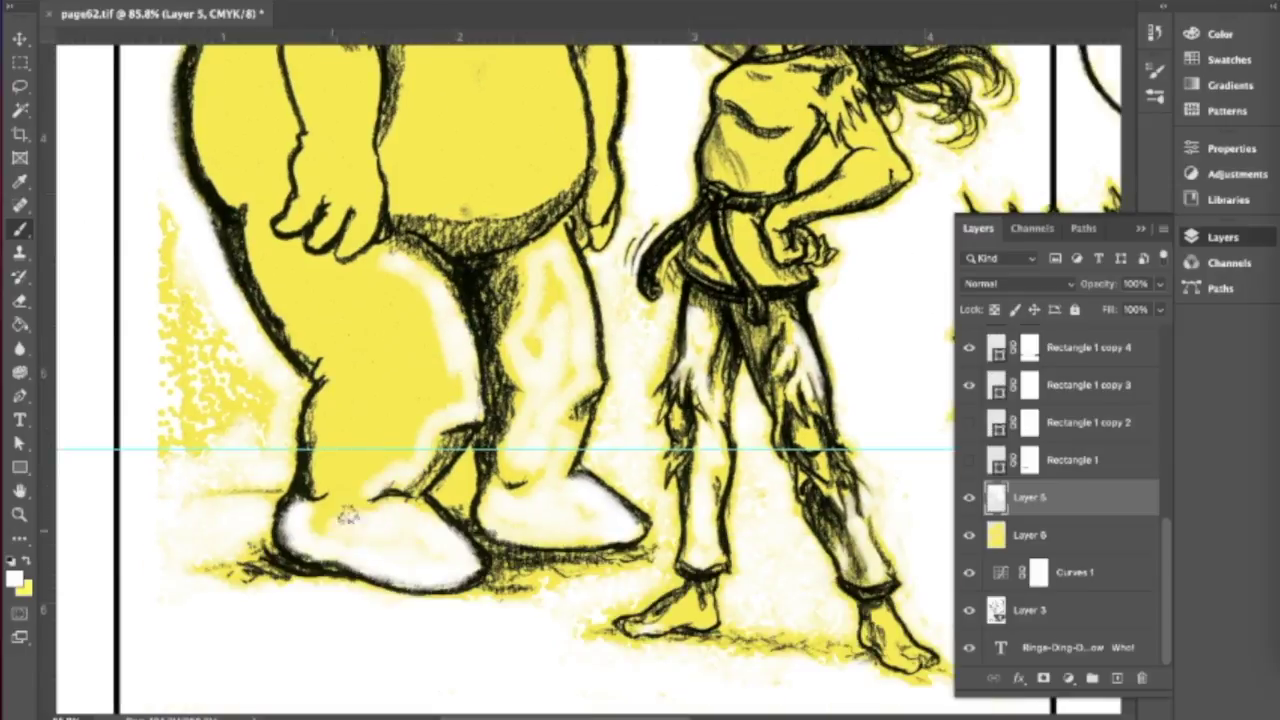
# - Paint the large man's other leg white and work up along the inside of his back outline
pyautogui.hscroll(-3, 330, 400)
pyautogui.scroll(4, 340, 405)
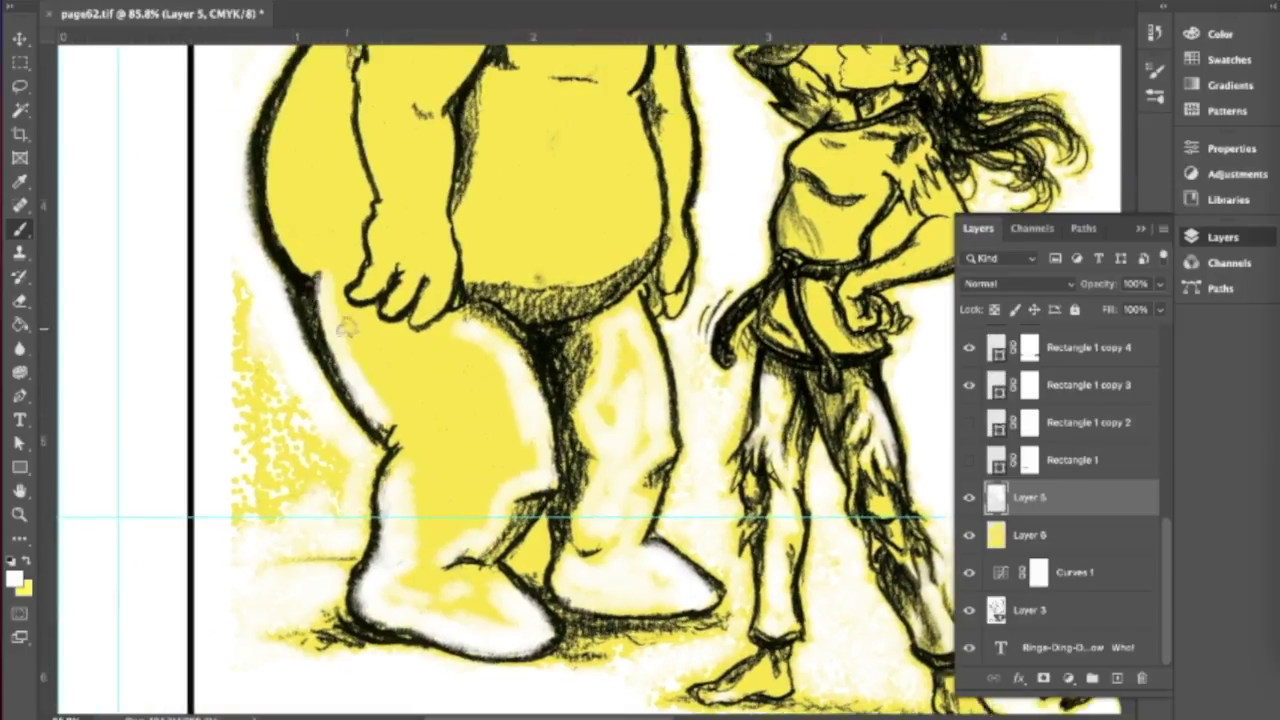
pyautogui.scroll(1, 397, 502)
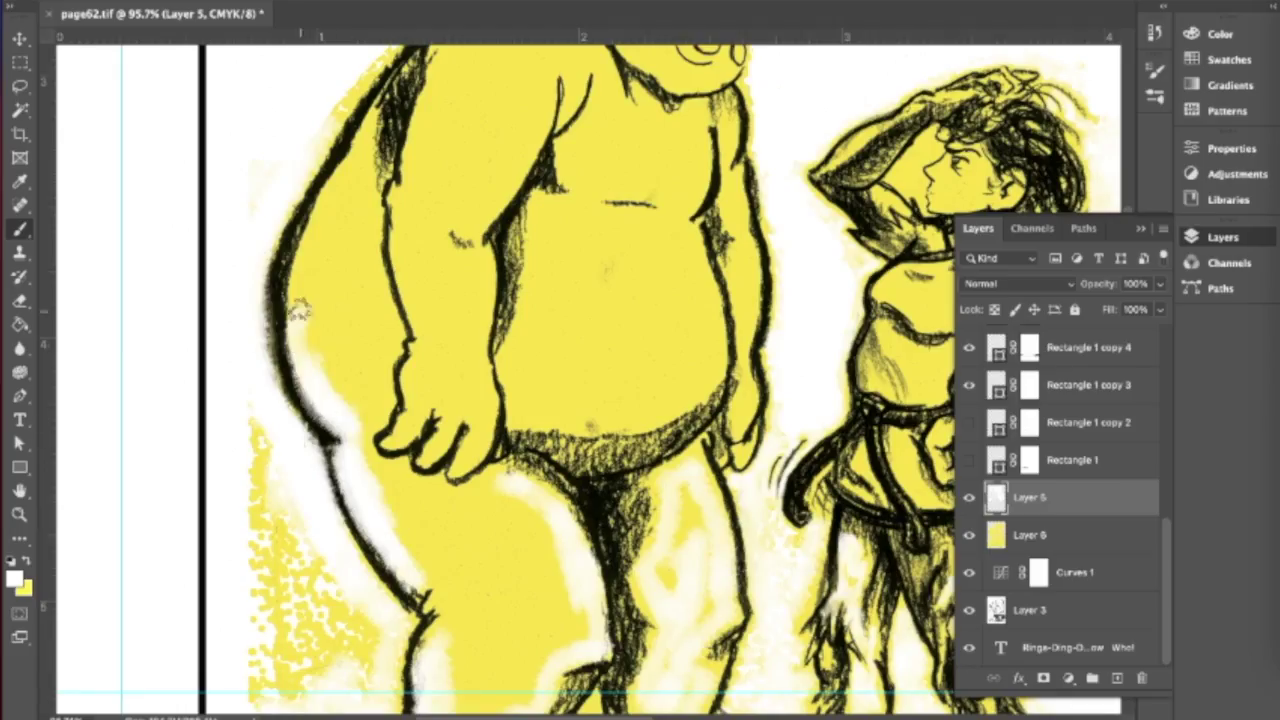
pyautogui.scroll(-2, 257, 282)
pyautogui.moveTo(470, 470)
pyautogui.mouseDown()
pyautogui.moveTo(543, 580)
pyautogui.moveTo(510, 500)
pyautogui.mouseUp()
pyautogui.scroll(2, 377, 531)
pyautogui.moveTo(370, 600); pyautogui.dragTo(410, 606)
# - Paint the large man's thigh, broad back, nearer arm and hand, chest and belly white
pyautogui.scroll(-1, 348, 482)
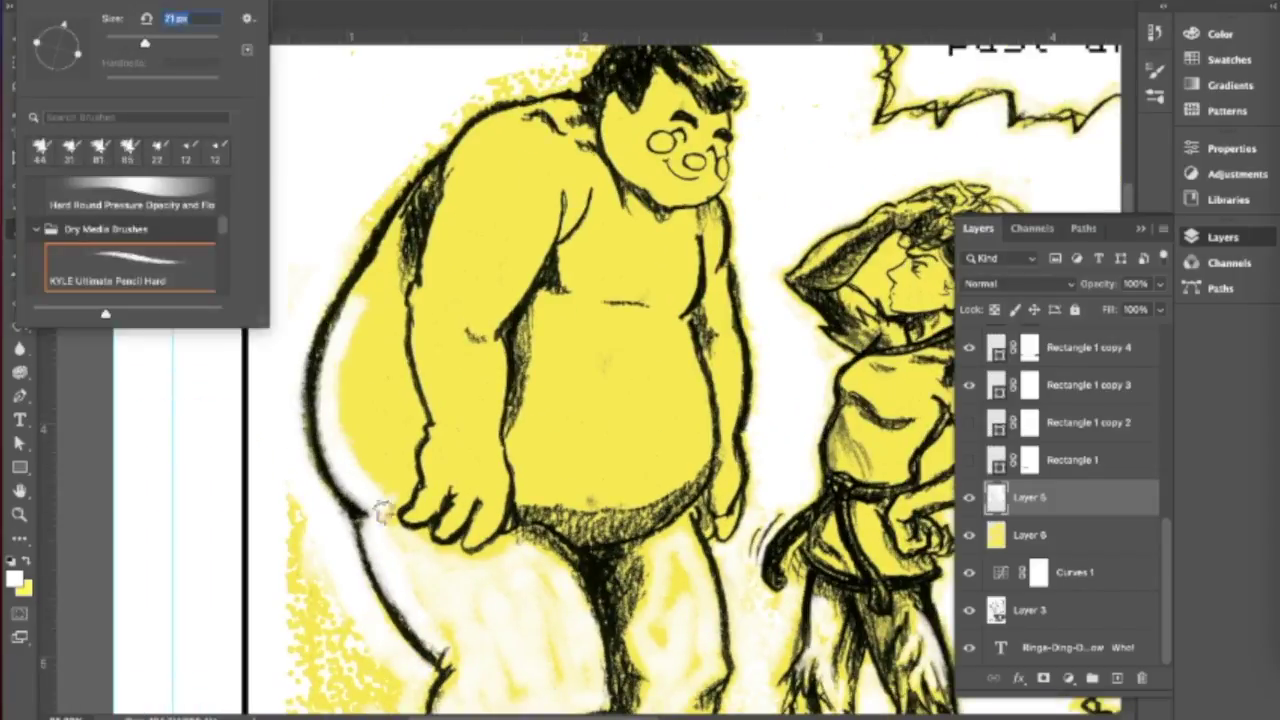
pyautogui.moveTo(502, 125); pyautogui.dragTo(597, 210)
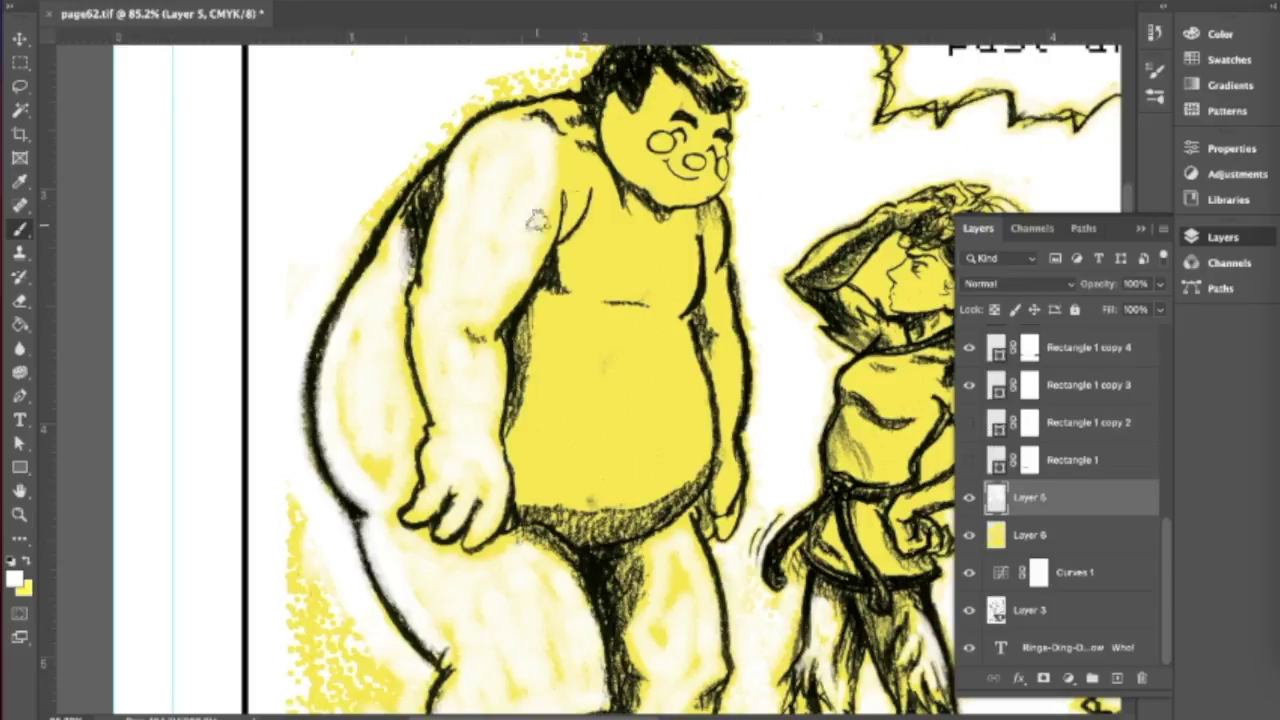
pyautogui.moveTo(520, 452)
pyautogui.mouseDown()
pyautogui.moveTo(671, 414)
pyautogui.moveTo(630, 470)
pyautogui.mouseUp()
# - Paint the large man's face and jaw white, working around his spectacles, nose and smile
pyautogui.scroll(3, 630, 470)
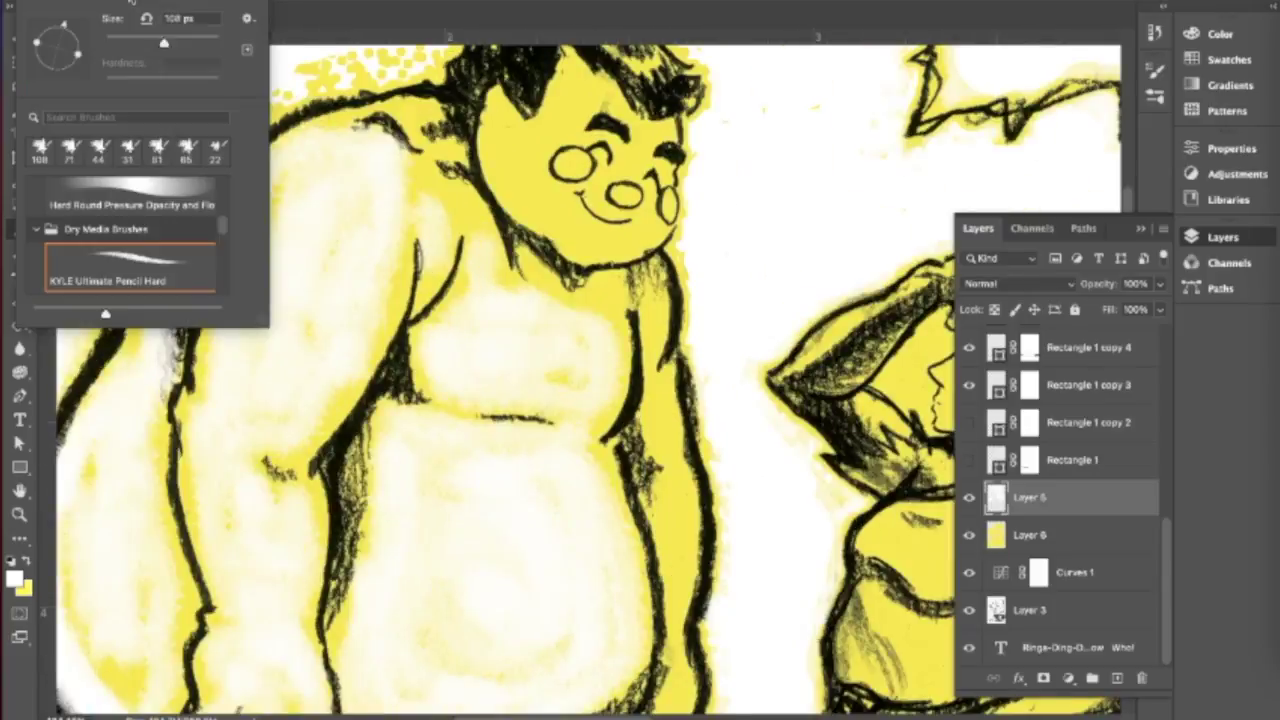
pyautogui.moveTo(563, 398); pyautogui.dragTo(608, 368)
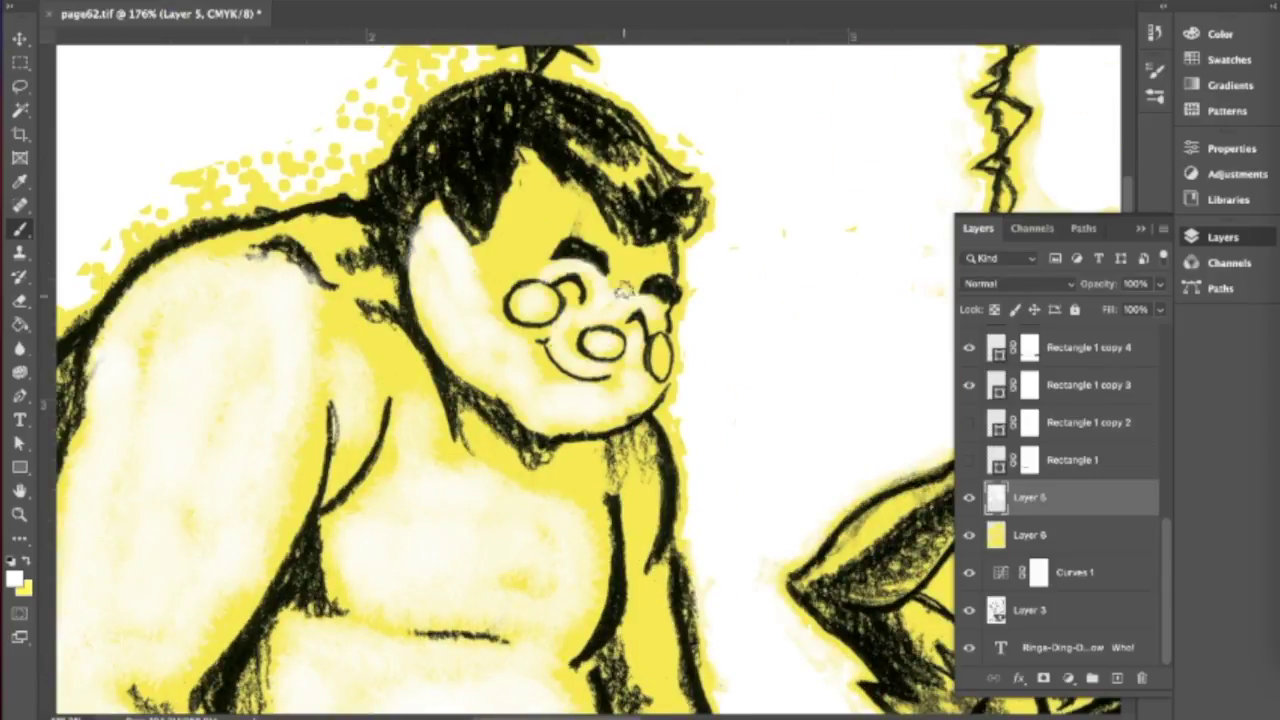
pyautogui.scroll(-5, 537, 262)
pyautogui.scroll(5, 755, 270)
pyautogui.scroll(-5, 755, 270)
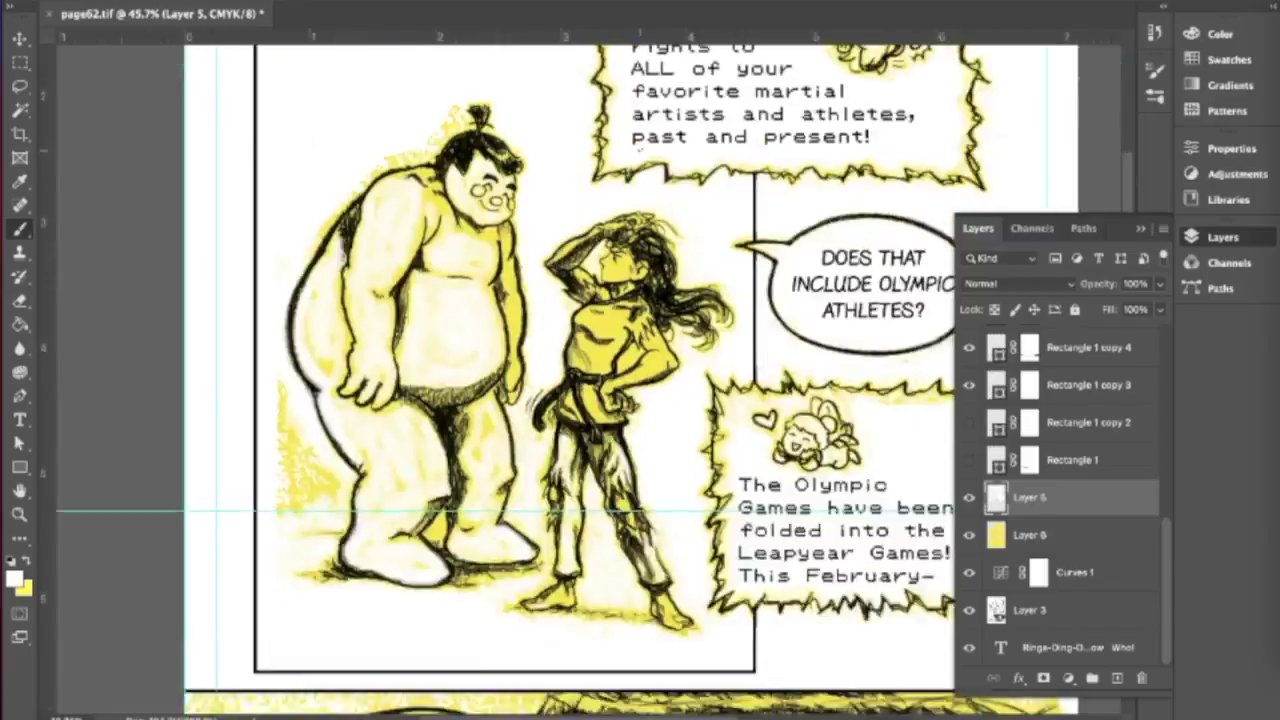
# - Paint the woman's arms, top and face white, and clear the yellow specks beside the large man's legs
pyautogui.scroll(4, 755, 270)
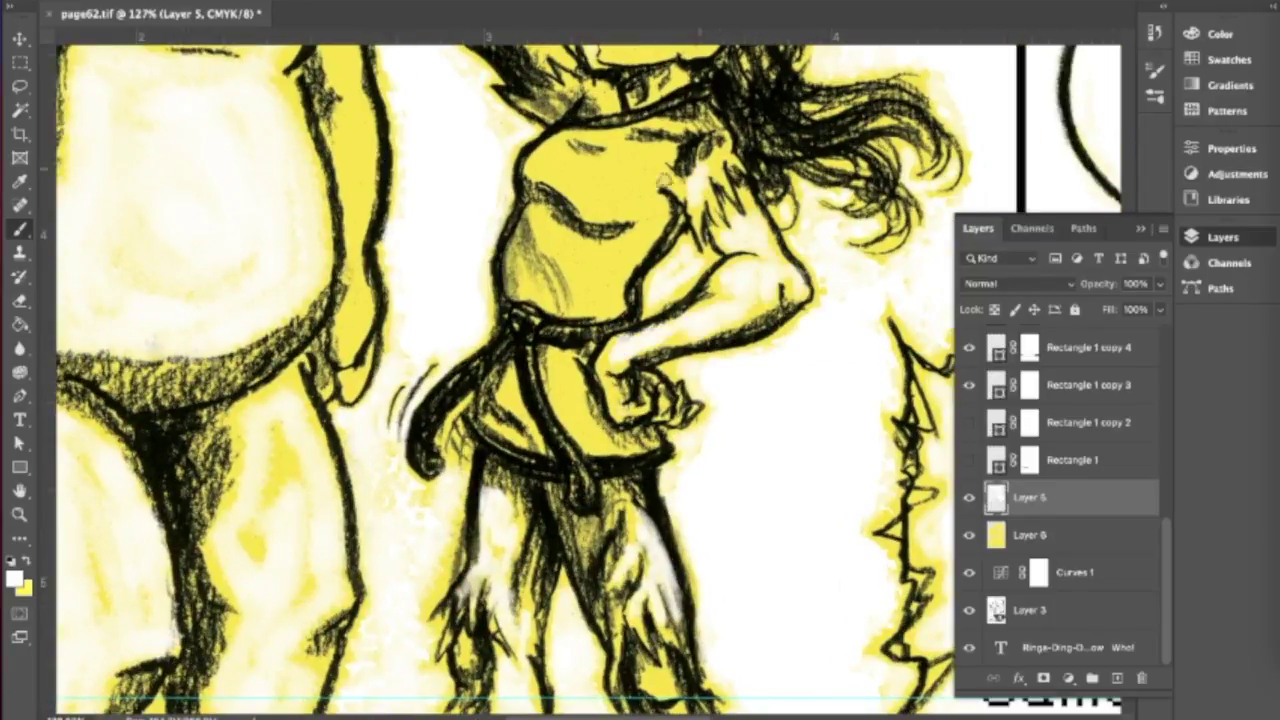
pyautogui.scroll(3, 395, 325)
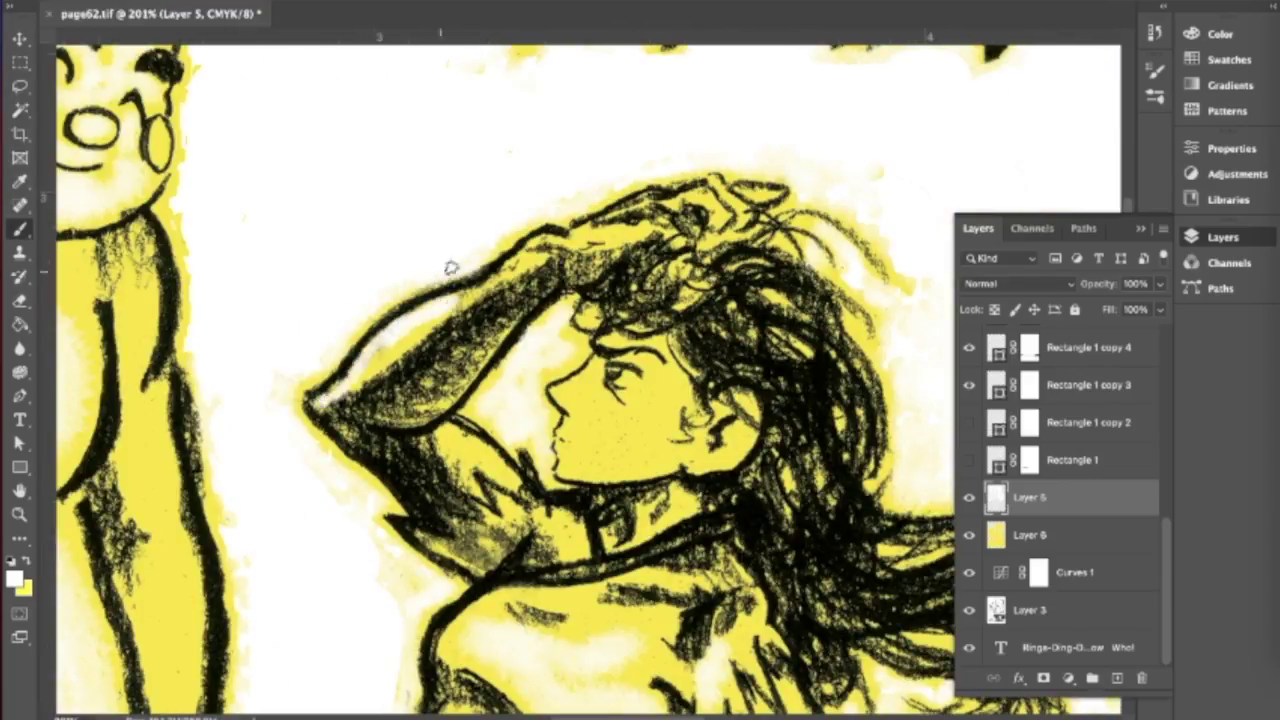
pyautogui.scroll(2, 606, 383)
pyautogui.moveTo(560, 420)
pyautogui.mouseDown()
pyautogui.moveTo(700, 480)
pyautogui.moveTo(603, 463)
pyautogui.mouseUp()
pyautogui.scroll(-5, 604, 463)
pyautogui.scroll(-6, 469, 403)
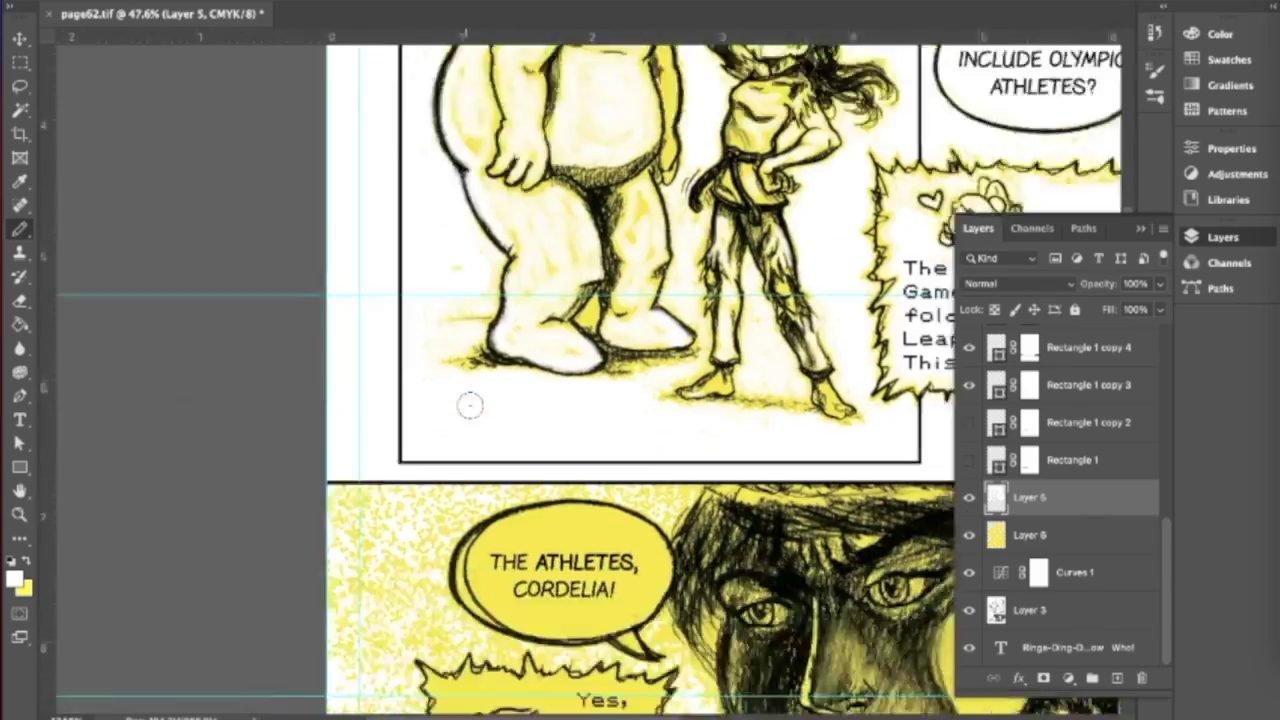
# - In the bottom panel, paint the outer margin beside the hair and the close-up face's bright cheek white
pyautogui.scroll(2, 770, 403)
pyautogui.scroll(-1, 735, 337)
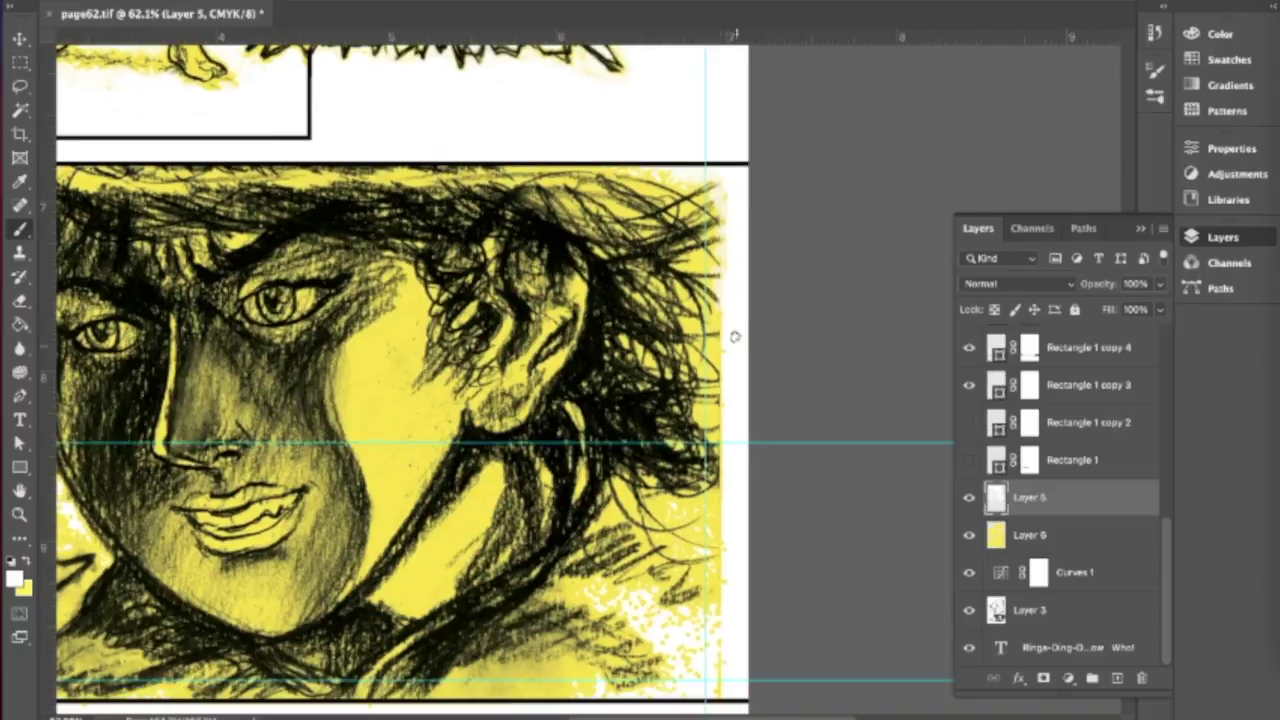
pyautogui.scroll(-2, 651, 623)
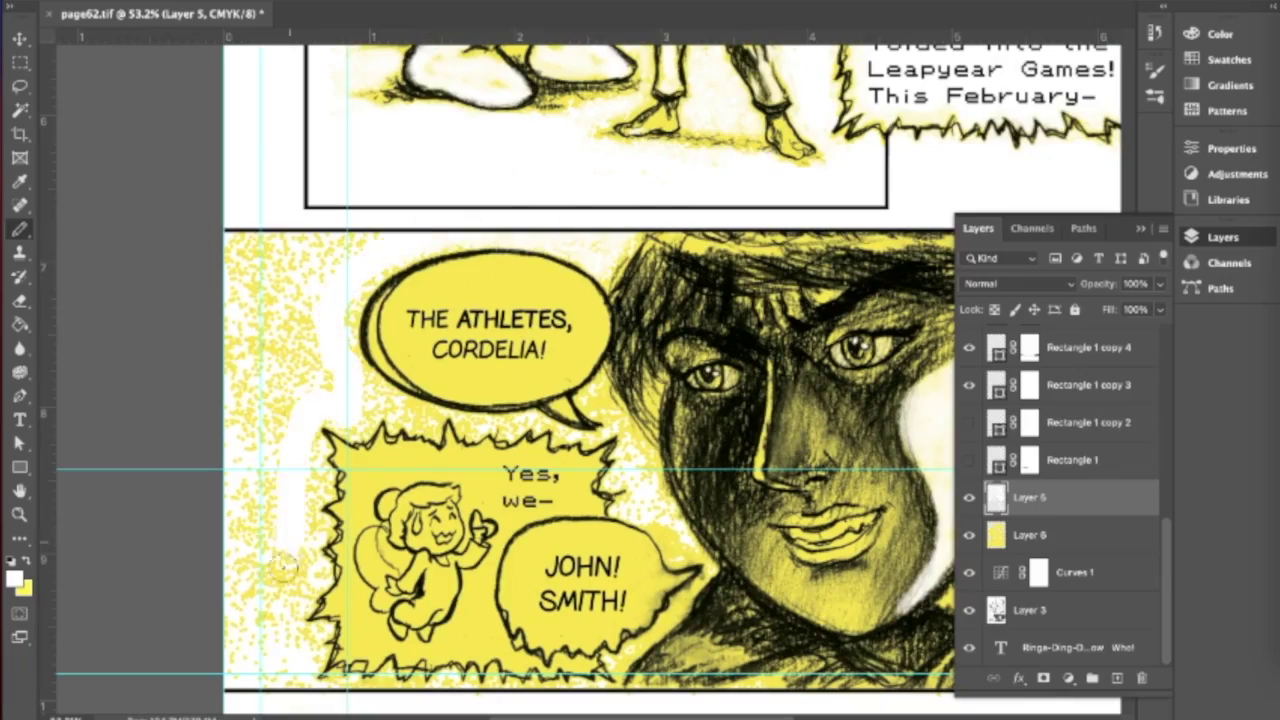
# - Paint the speckled strip beside the balloons white, then fill the "THE ATHLETES" balloon and its tail with white
pyautogui.moveTo(283, 565); pyautogui.dragTo(286, 363)
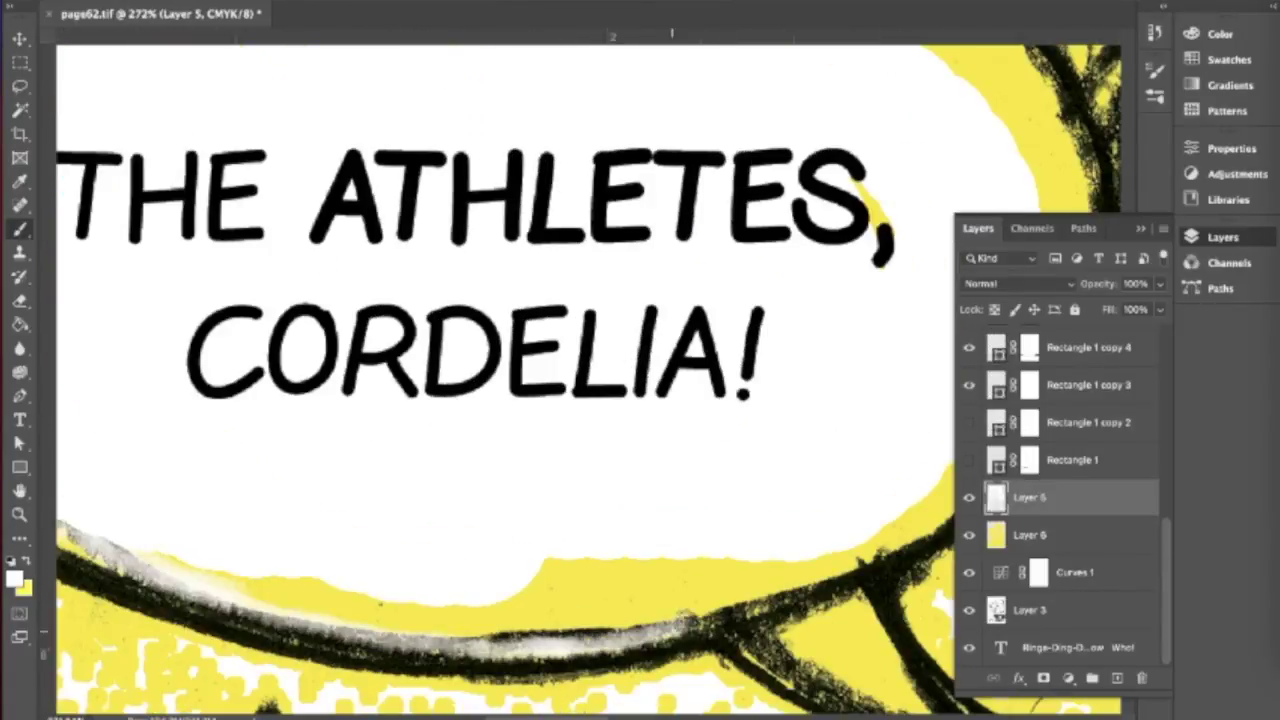
pyautogui.scroll(-2, 588, 374)
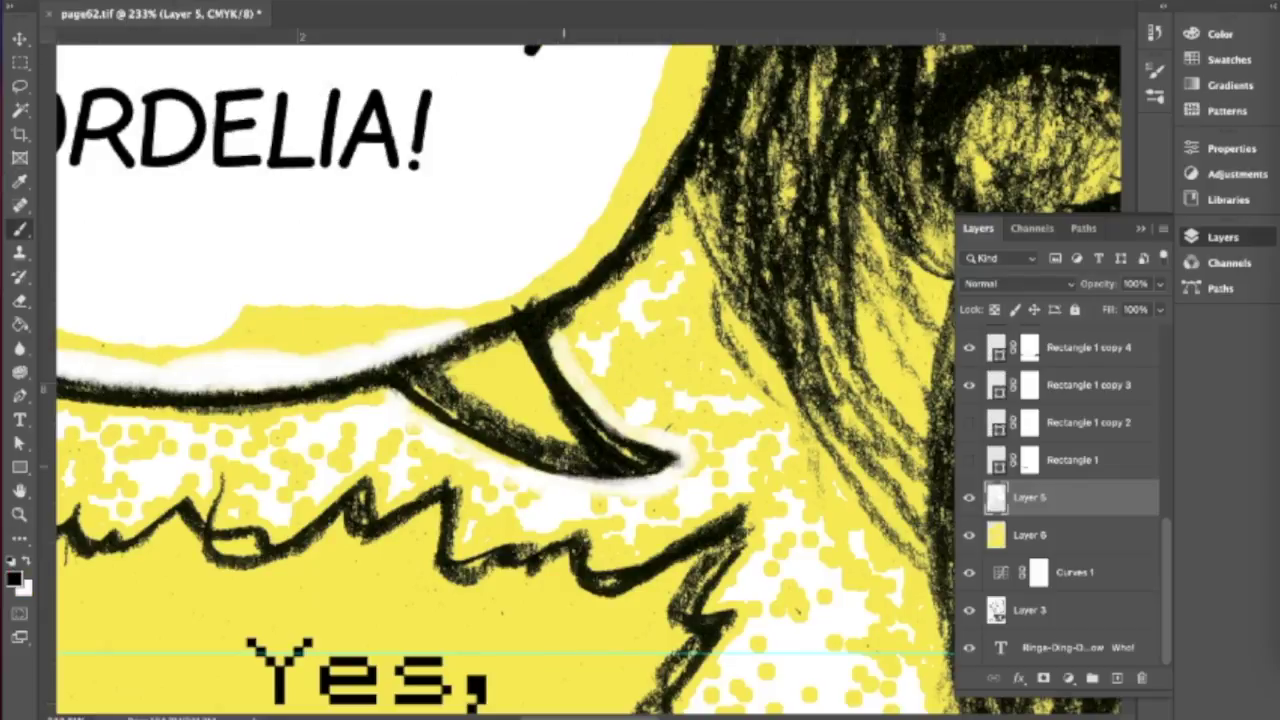
pyautogui.moveTo(525, 350); pyautogui.dragTo(550, 408)
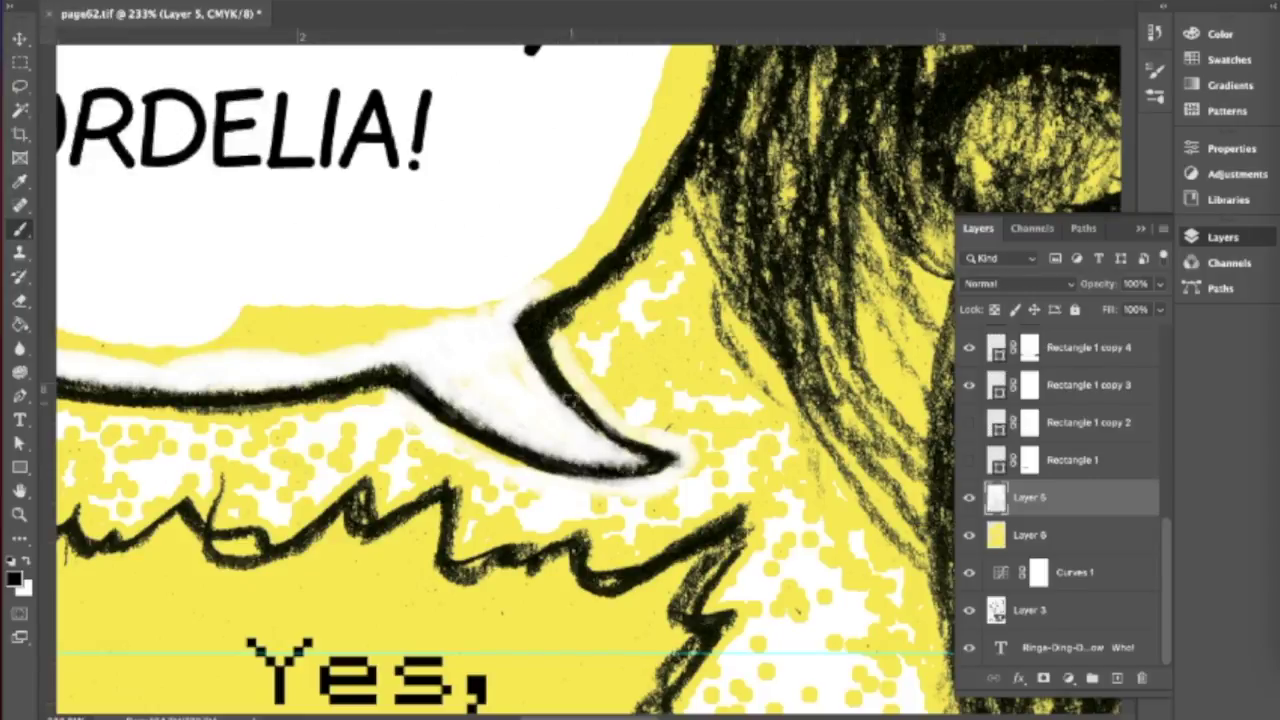
# - Paint white along the balloon's inner edge above the tail and along the outer hair strands of the close-up face
pyautogui.moveTo(678, 130); pyautogui.dragTo(630, 225)
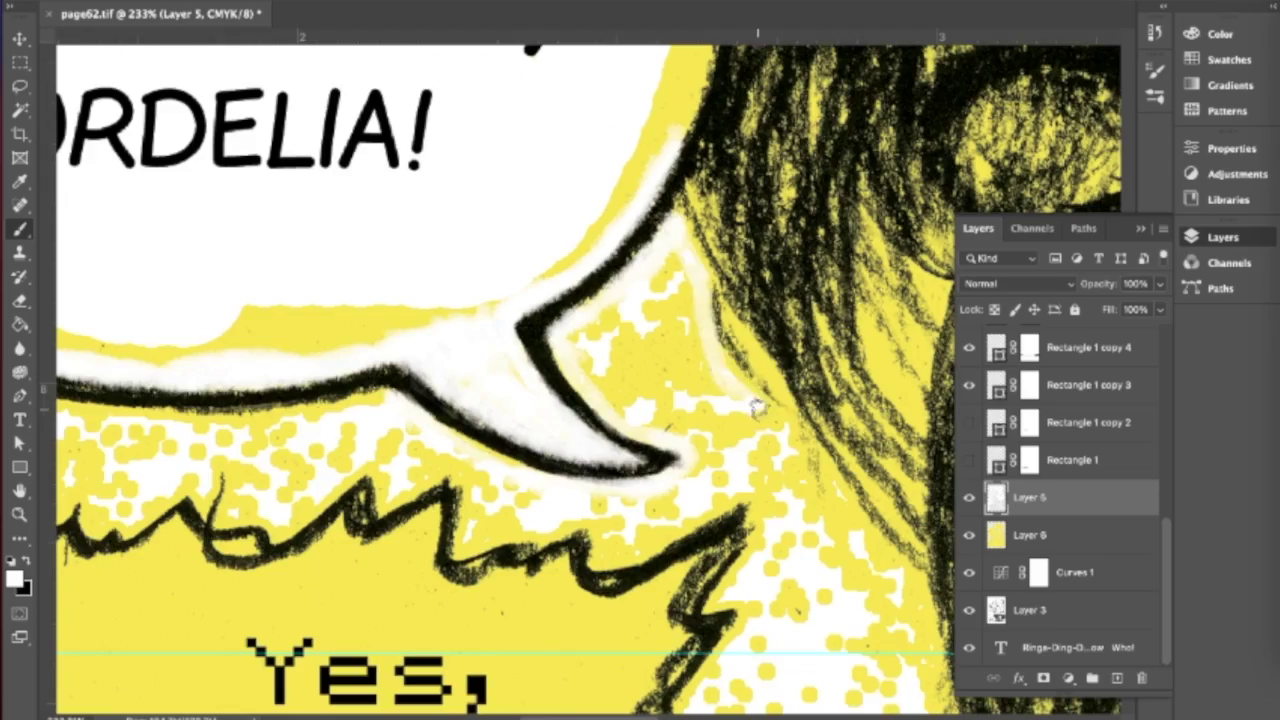
pyautogui.scroll(-5, 757, 407)
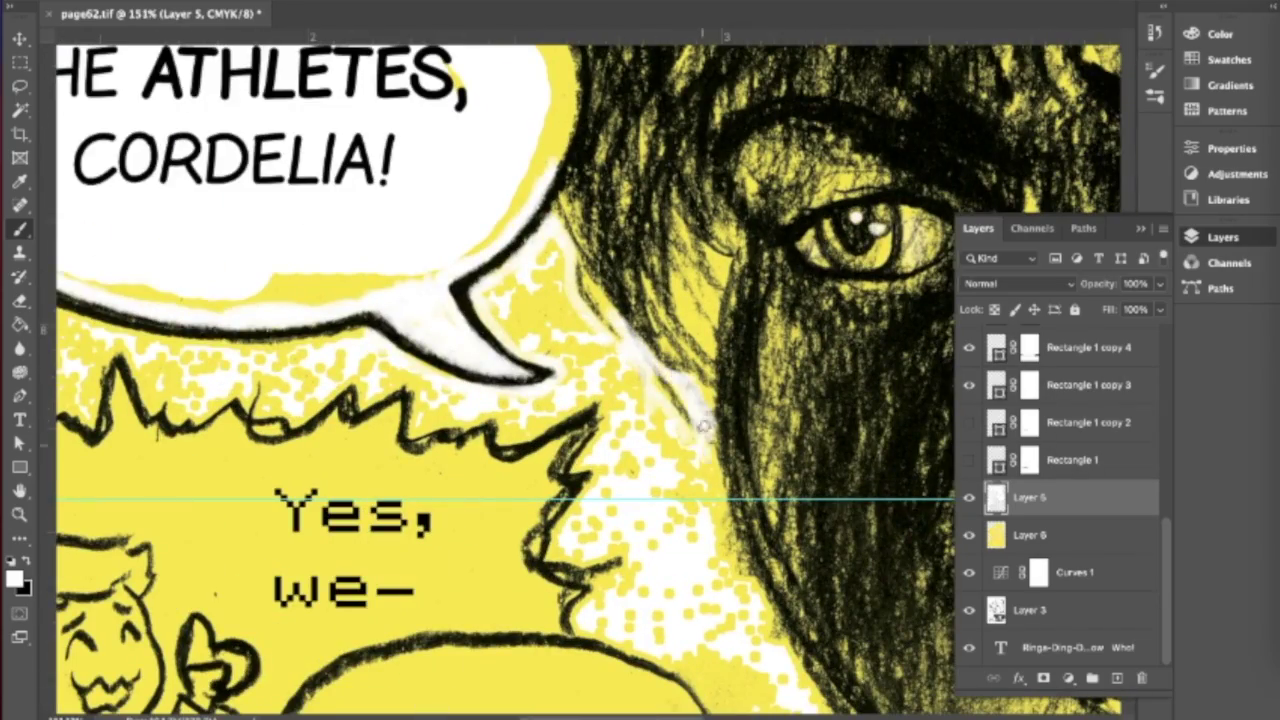
pyautogui.scroll(4, 662, 470)
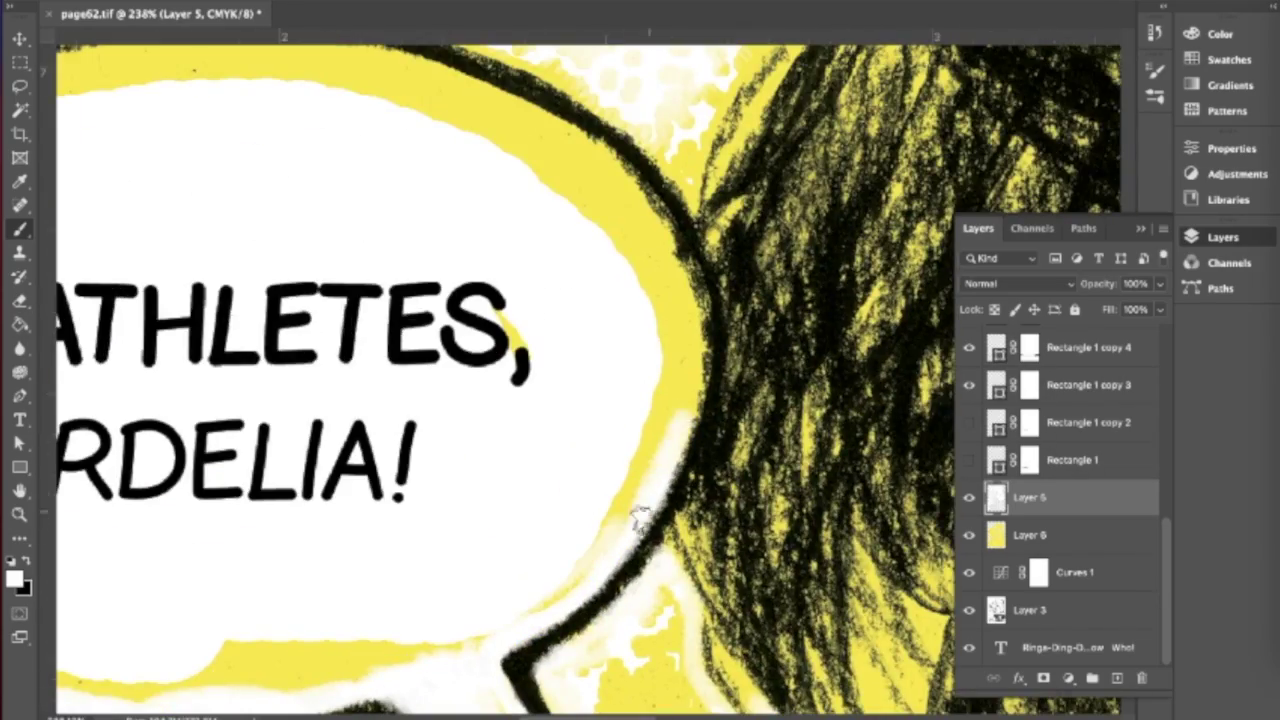
# - Paint the yellow rim white inside the upper and lower outline of the "THE ATHLETES" balloon
pyautogui.scroll(5, 575, 150)
pyautogui.hscroll(-4, 566, 286)
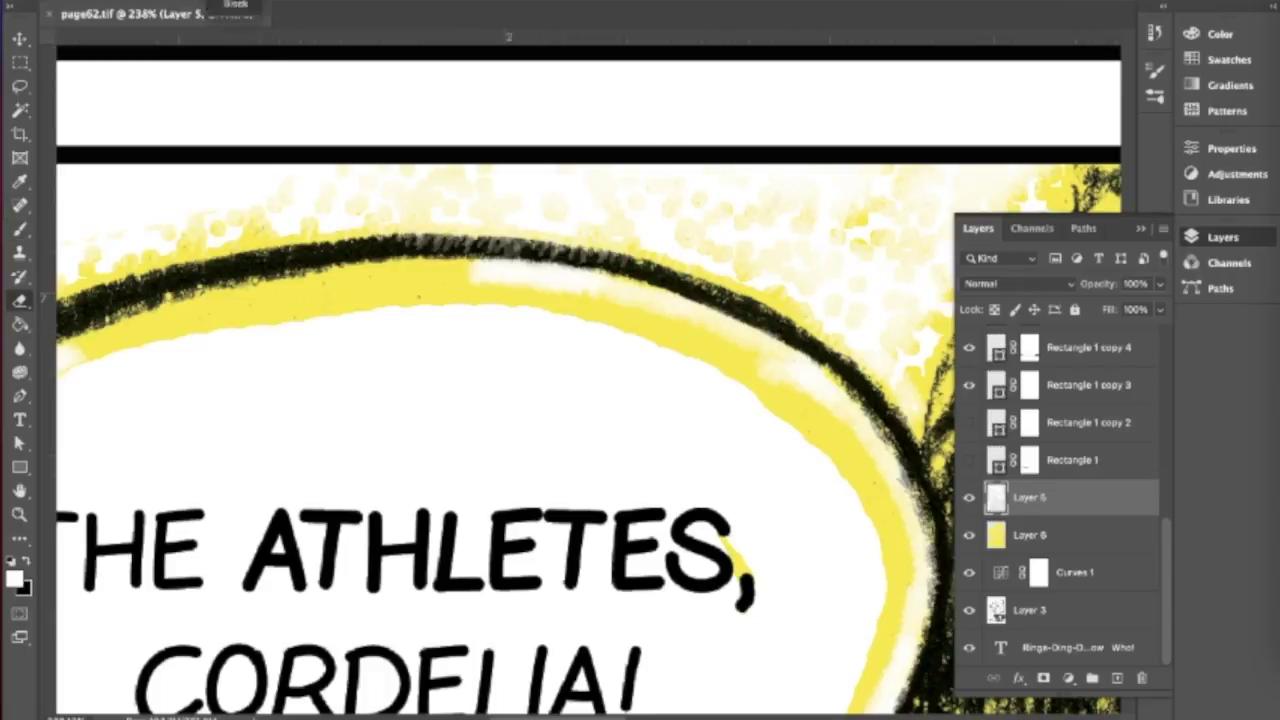
pyautogui.hscroll(-3, 534, 277)
pyautogui.scroll(-5, 437, 557)
pyautogui.hscroll(4, 556, 607)
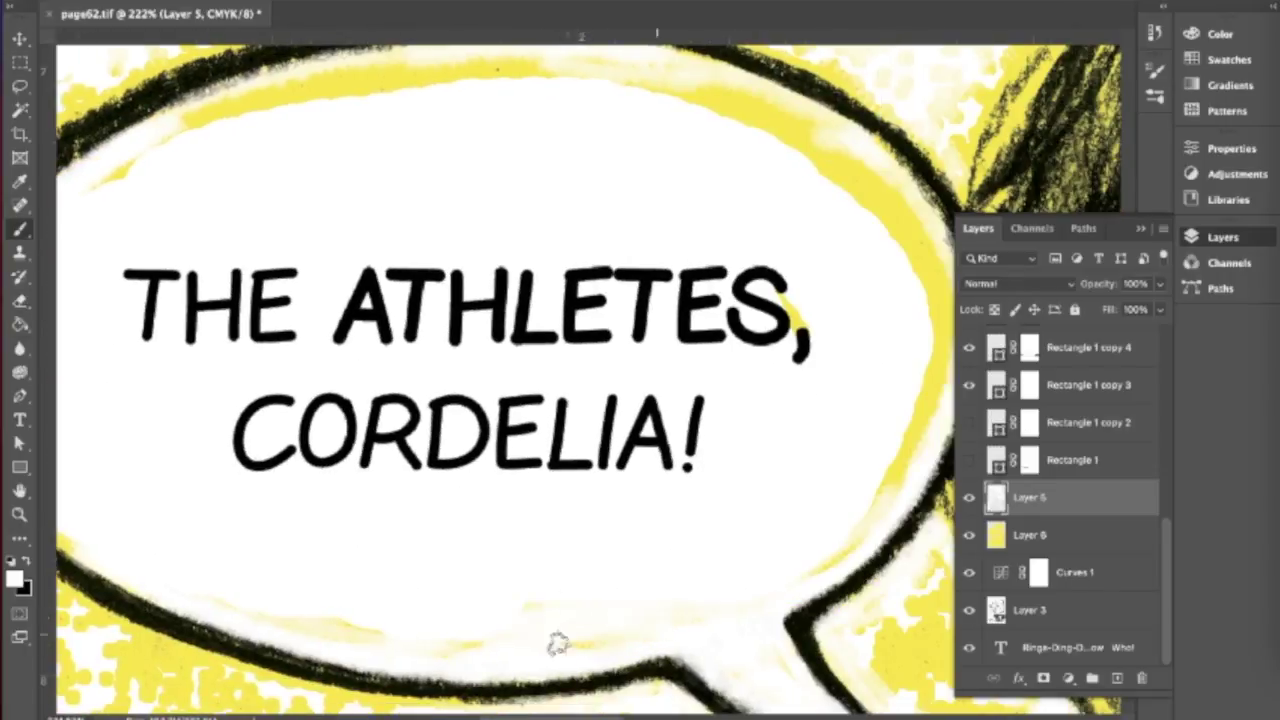
# - Paint the remaining yellow inside the balloon's curved end opposite the face white, following the black outline
pyautogui.scroll(4, 556, 607)
pyautogui.hscroll(-5, 528, 263)
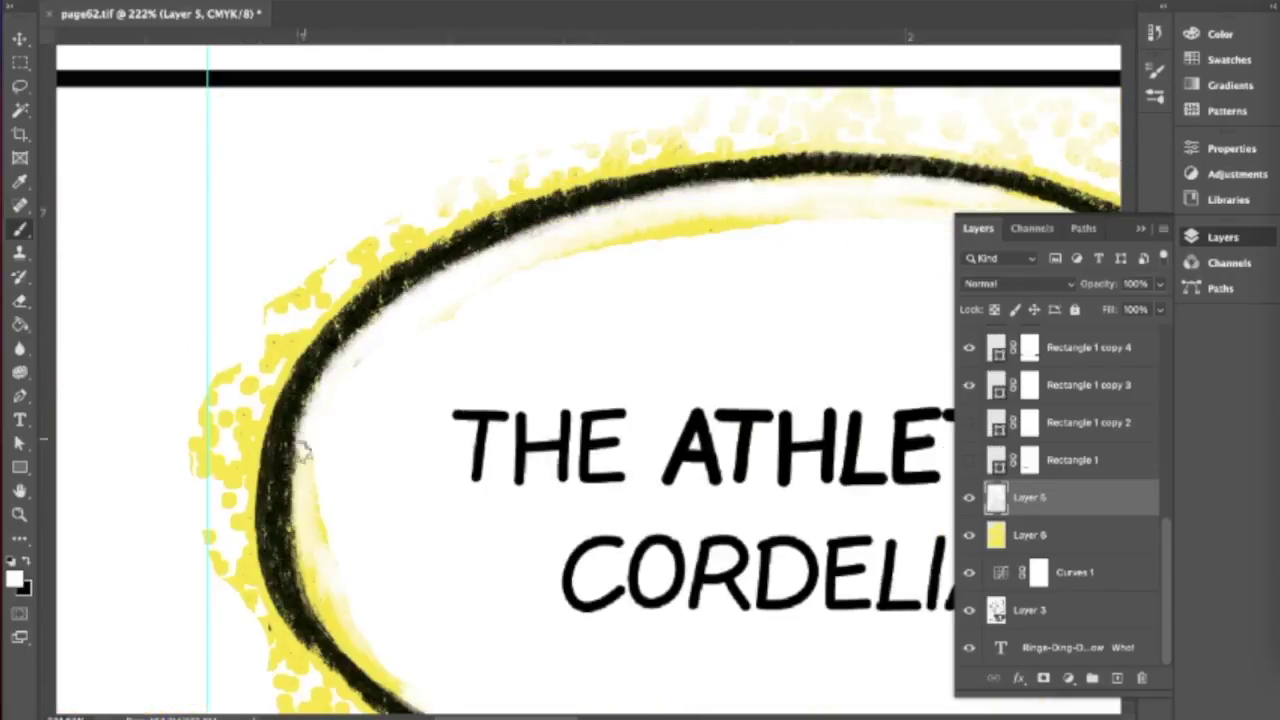
pyautogui.scroll(-5, 313, 427)
pyautogui.press('e')
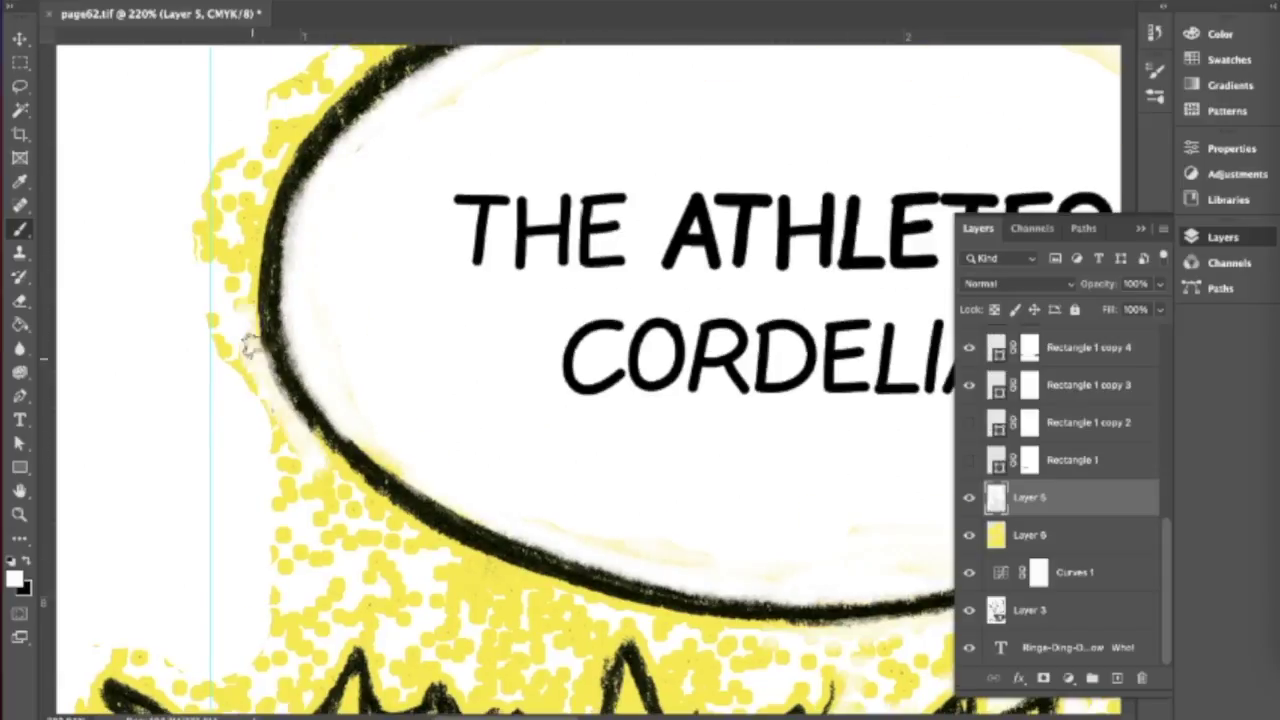
# - Paint over the yellow specks around the outside of the "THE ATHLETES" balloon and beneath the panel border
pyautogui.scroll(-1, 300, 236)
pyautogui.scroll(-10, 300, 300)
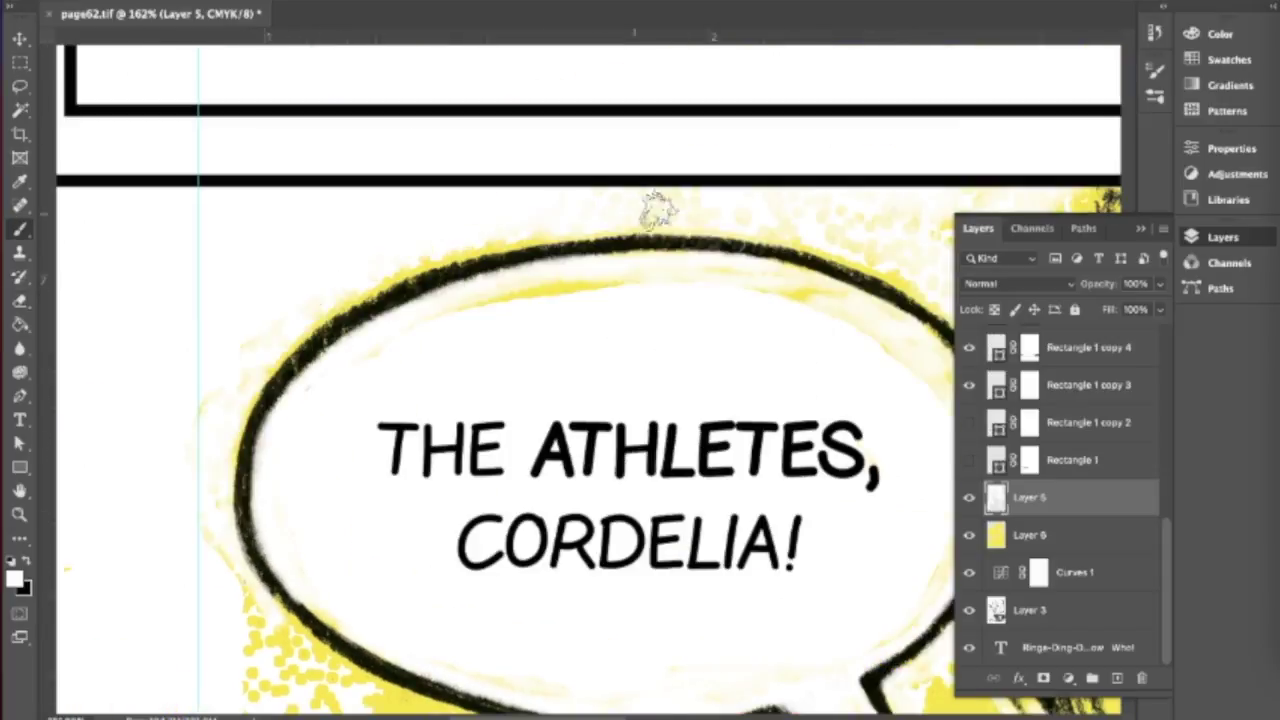
pyautogui.press('b')
pyautogui.scroll(6, 330, 543)
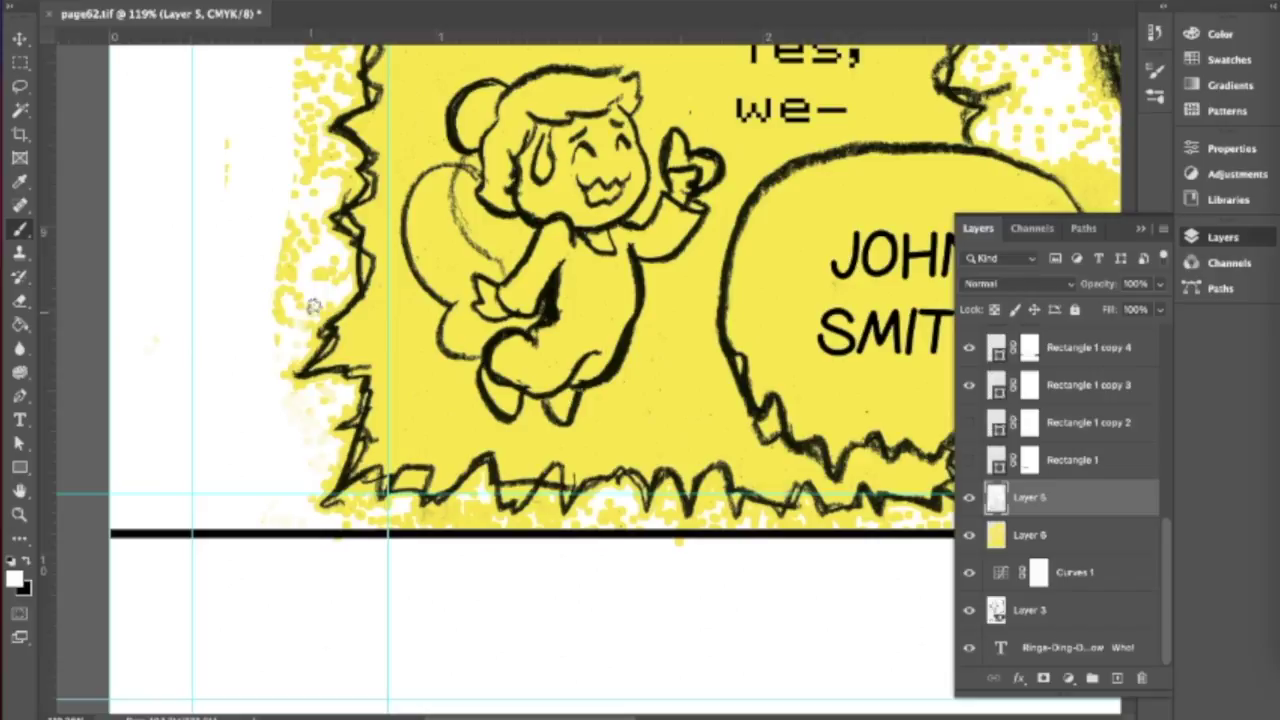
# - Paint the specks white along the spiky caption's outer side edge and between the caption and the balloon above
pyautogui.scroll(2, 298, 338)
pyautogui.scroll(4, 340, 120)
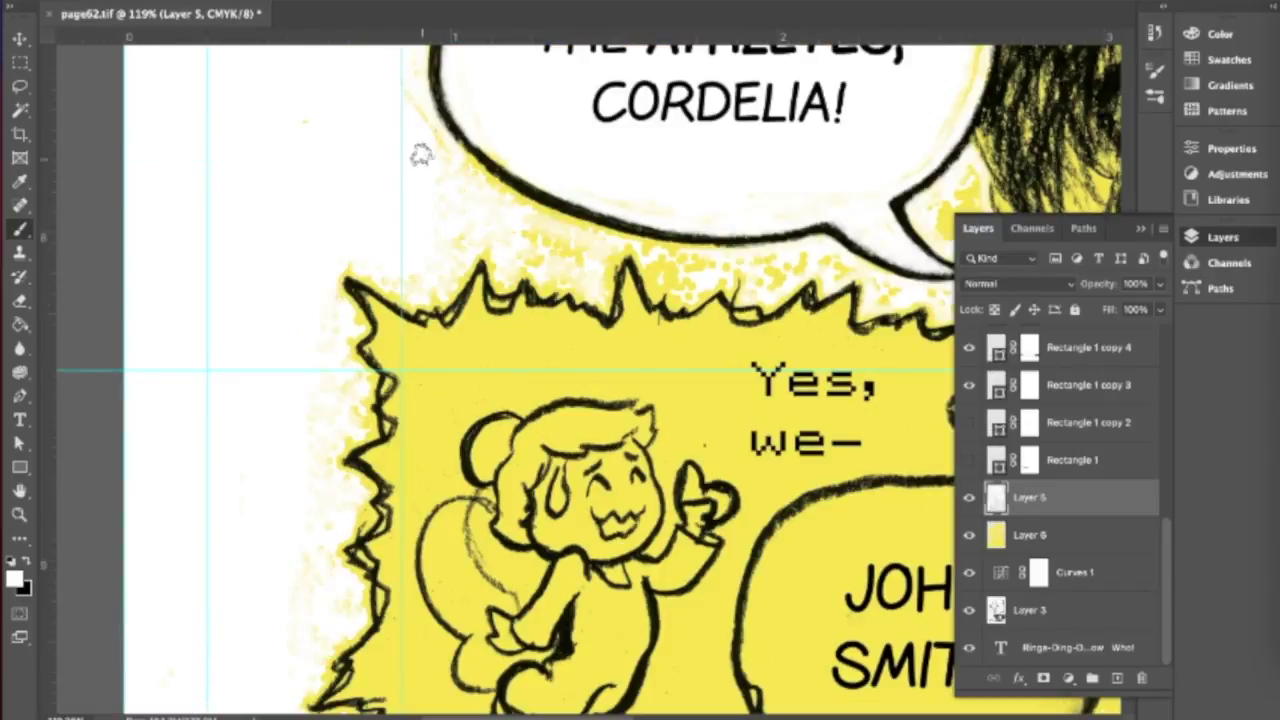
pyautogui.hscroll(6, 745, 268)
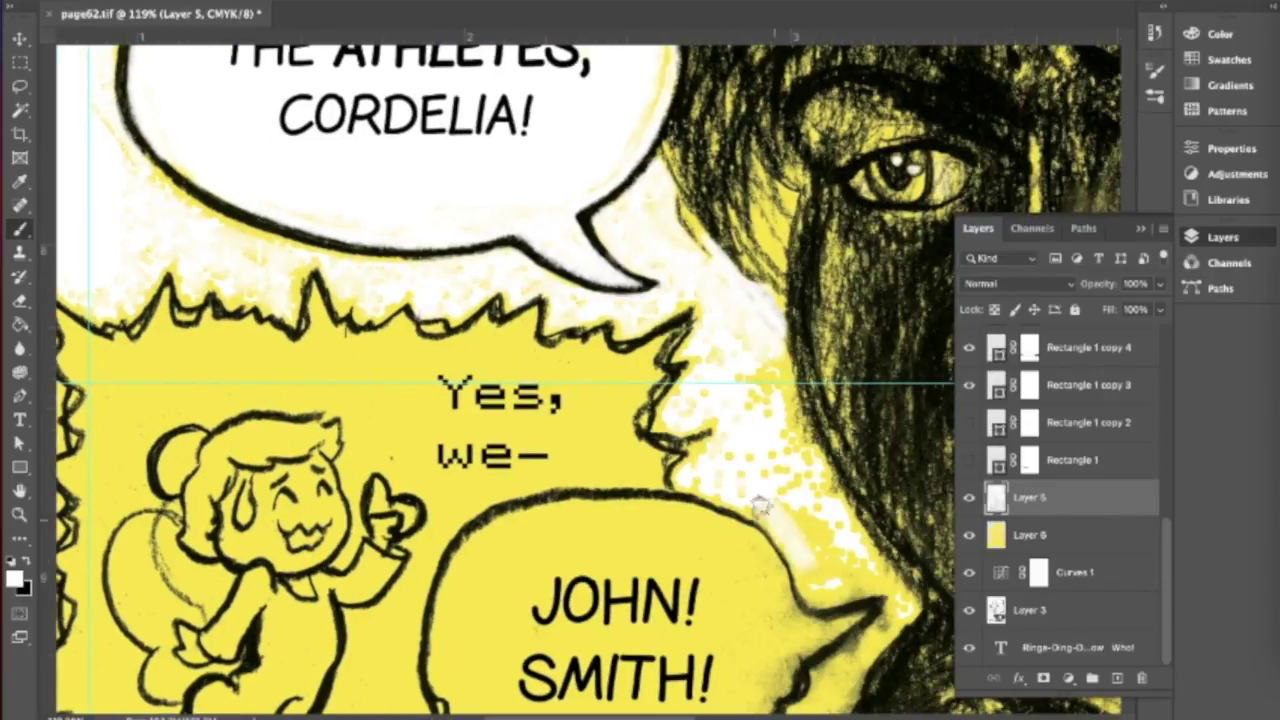
# - Paint the background between the spiky caption, the lower balloon and the close-up face white, down to the collar
pyautogui.hscroll(6, 777, 405)
pyautogui.scroll(1, 292, 625)
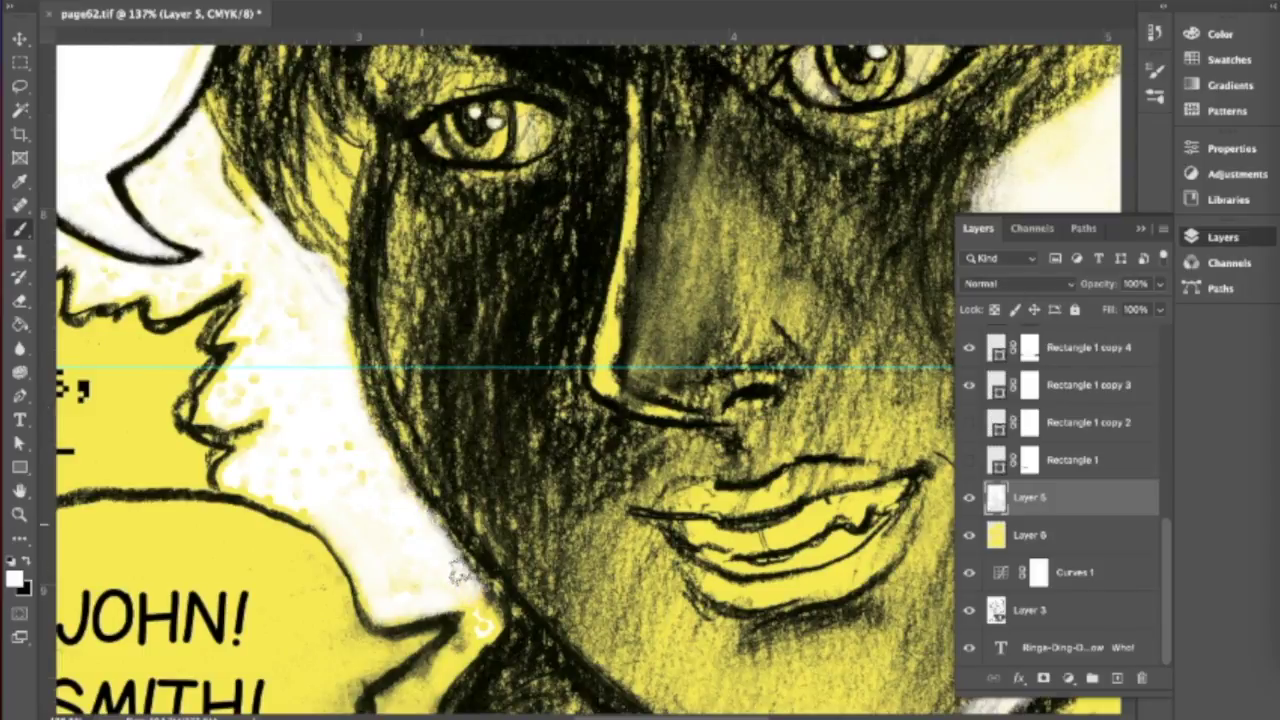
pyautogui.scroll(-1, 458, 573)
pyautogui.scroll(-5, 458, 573)
pyautogui.scroll(-1, 150, 45)
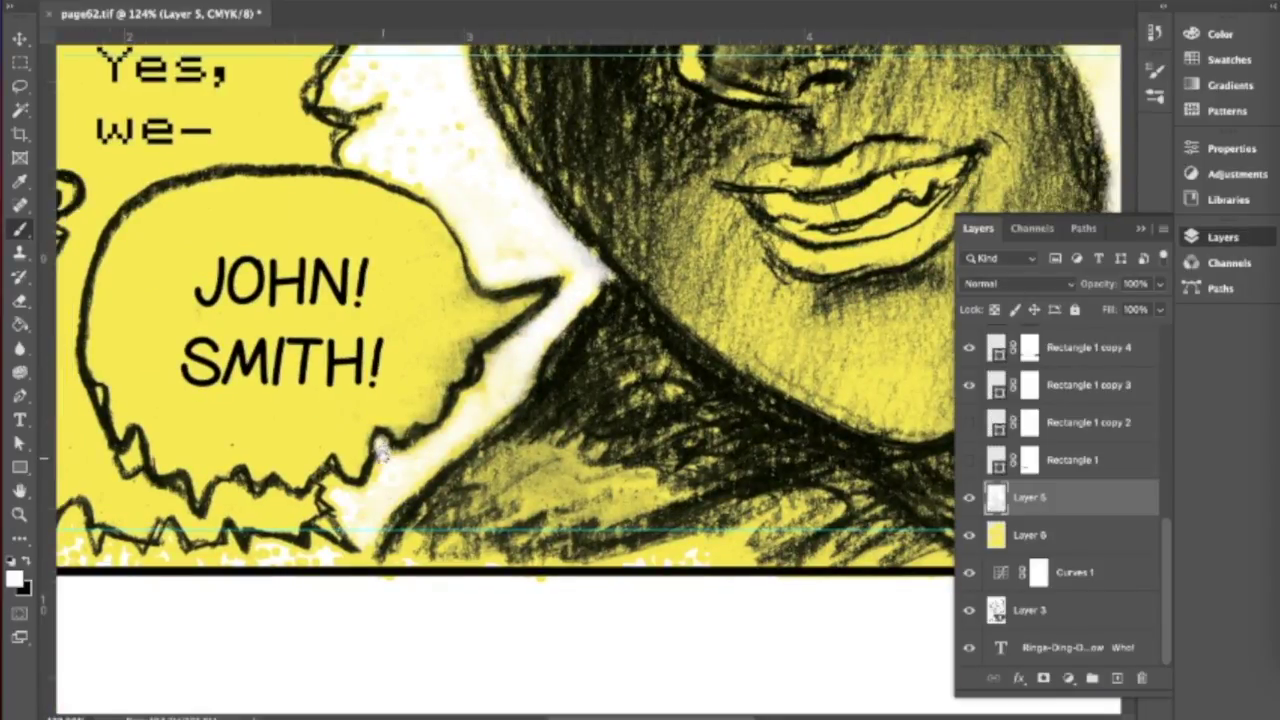
# - Paint over the specks beneath the spiky caption and whiten the gaps in the lower balloon's jagged bottom edge
pyautogui.scroll(5, 383, 452)
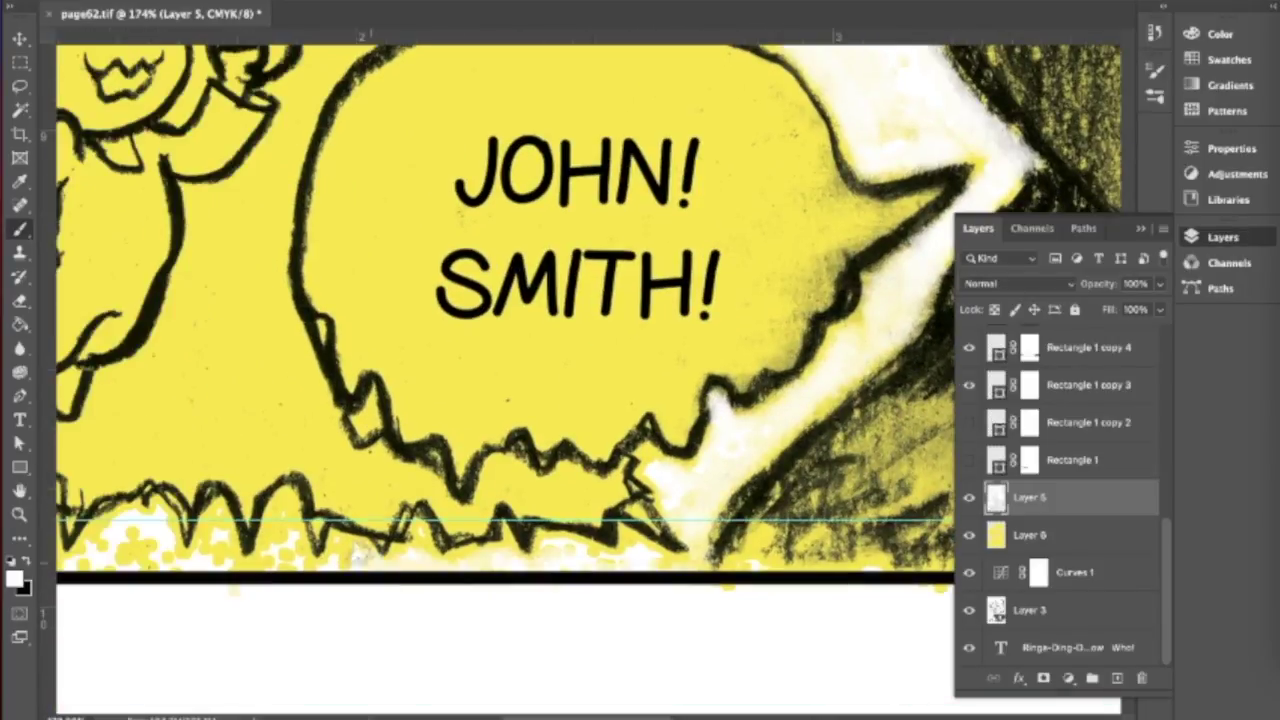
pyautogui.hscroll(-10, 340, 548)
pyautogui.hscroll(10, 390, 470)
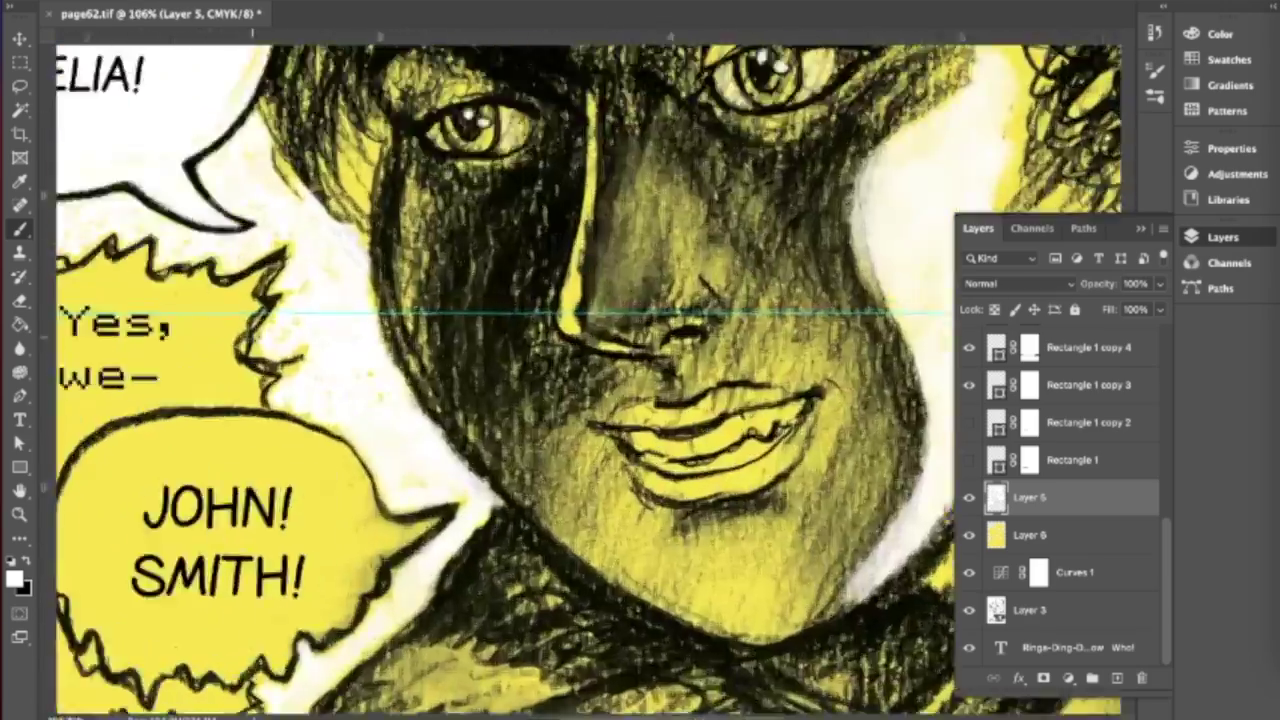
pyautogui.scroll(-3, 265, 325)
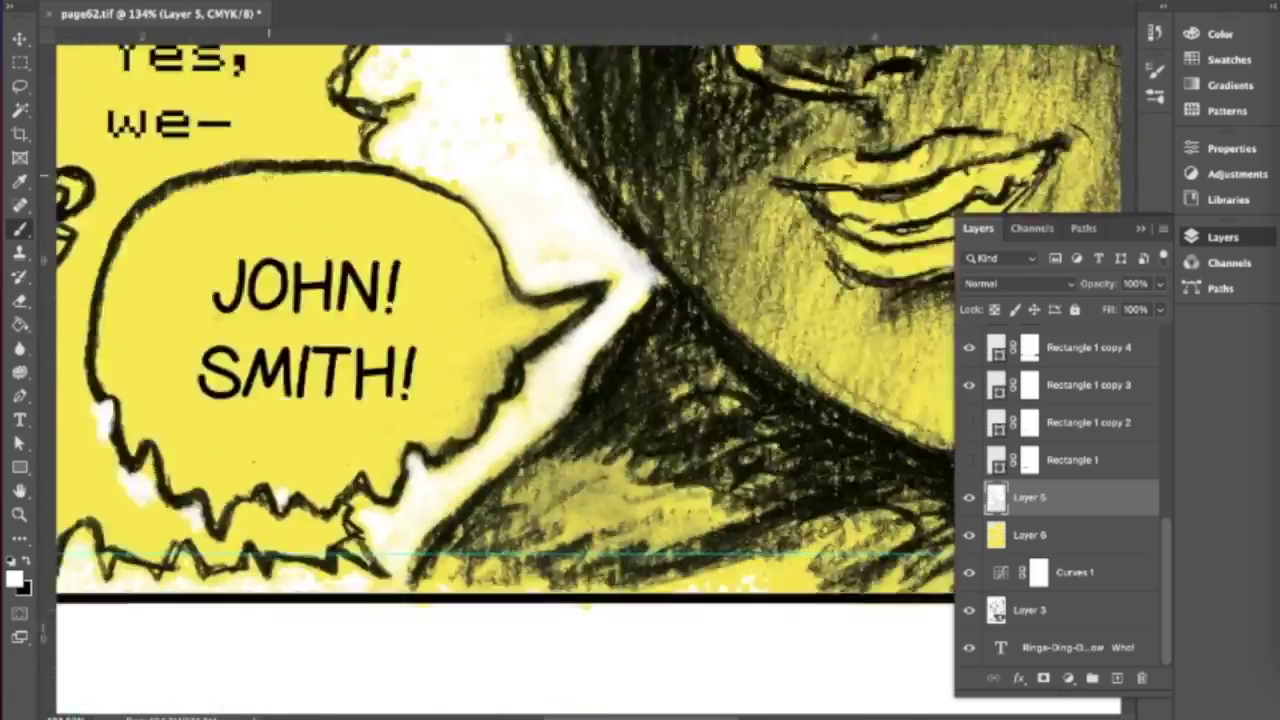
# - Paint the inside of the lower balloon's pointed tail white along its black outline
pyautogui.scroll(5, 400, 330)
pyautogui.scroll(-1, 420, 334)
pyautogui.scroll(2, 420, 335)
pyautogui.scroll(-1, 420, 335)
pyautogui.moveTo(560, 415); pyautogui.dragTo(500, 330)
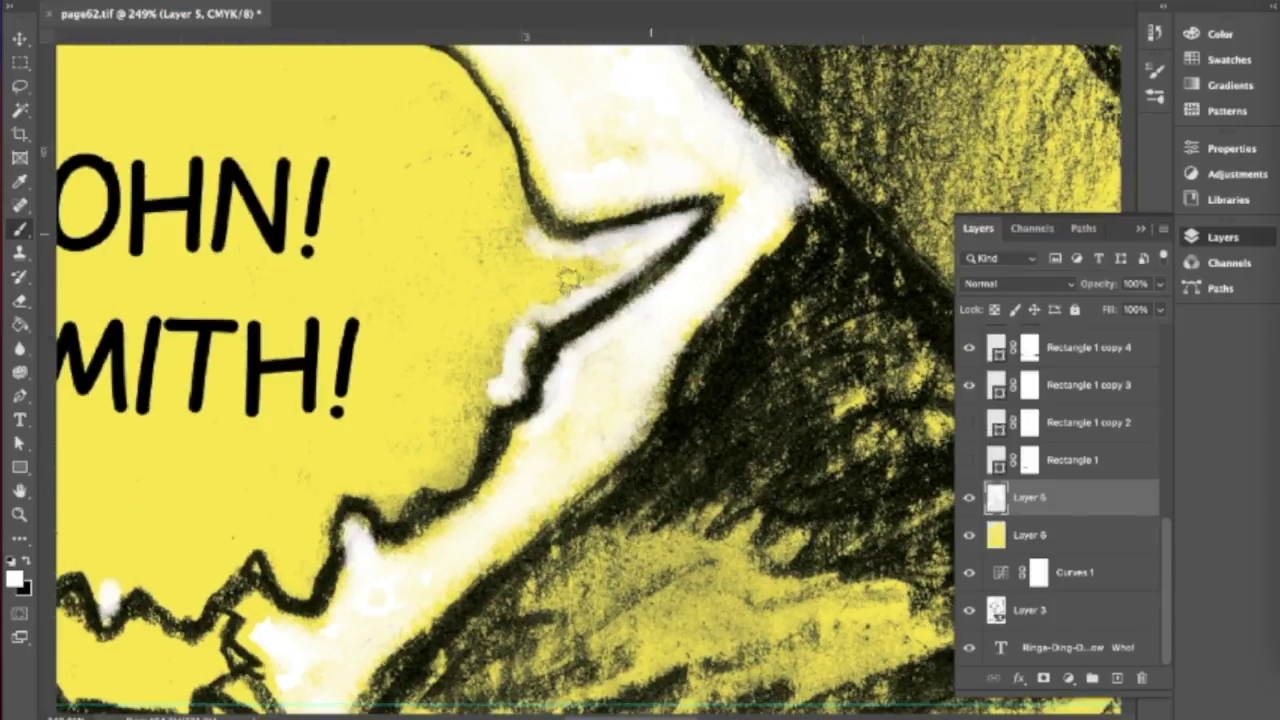
# - Paint the lower balloon's inner rim white, then fill the area around its lettering with white
pyautogui.hscroll(-3, 590, 253)
pyautogui.scroll(5, 505, 385)
pyautogui.hscroll(-3, 510, 395)
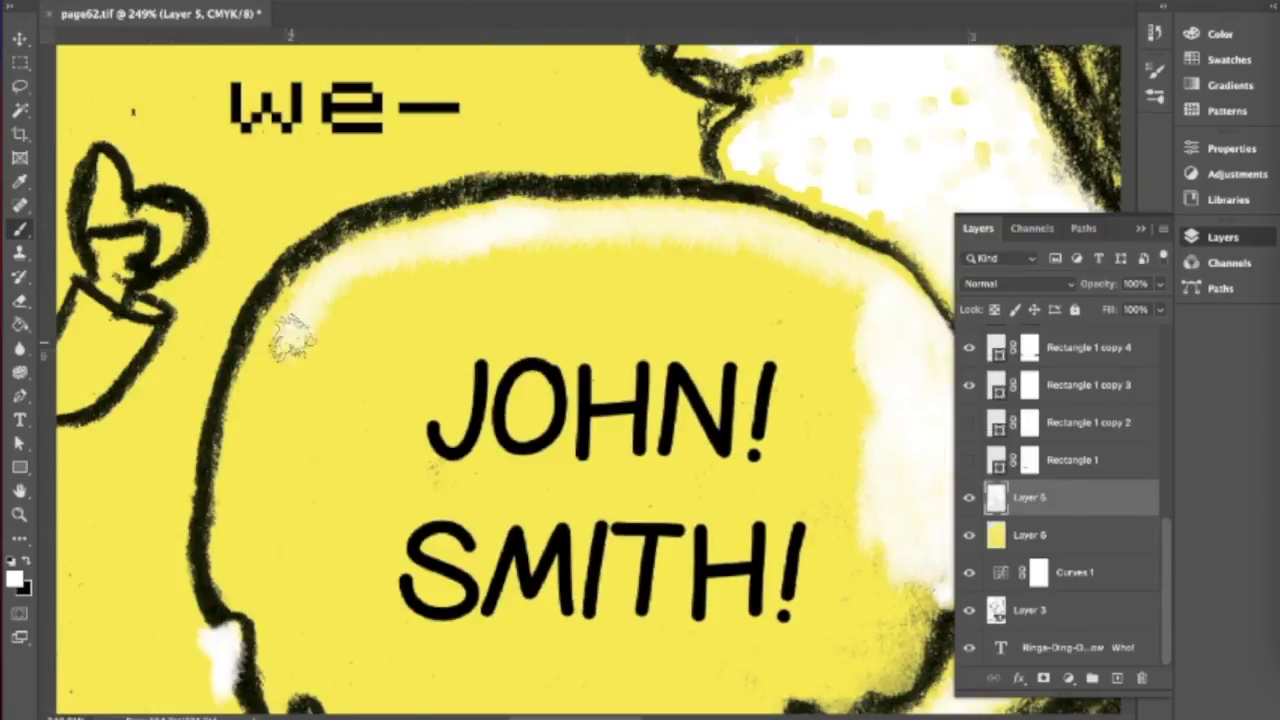
pyautogui.scroll(-3, 600, 390)
pyautogui.hscroll(3, 728, 390)
pyautogui.scroll(-1, 728, 390)
pyautogui.moveTo(300, 200)
pyautogui.mouseDown()
pyautogui.moveTo(586, 386)
pyautogui.moveTo(450, 440)
pyautogui.mouseUp()
pyautogui.scroll(2, 563, 457)
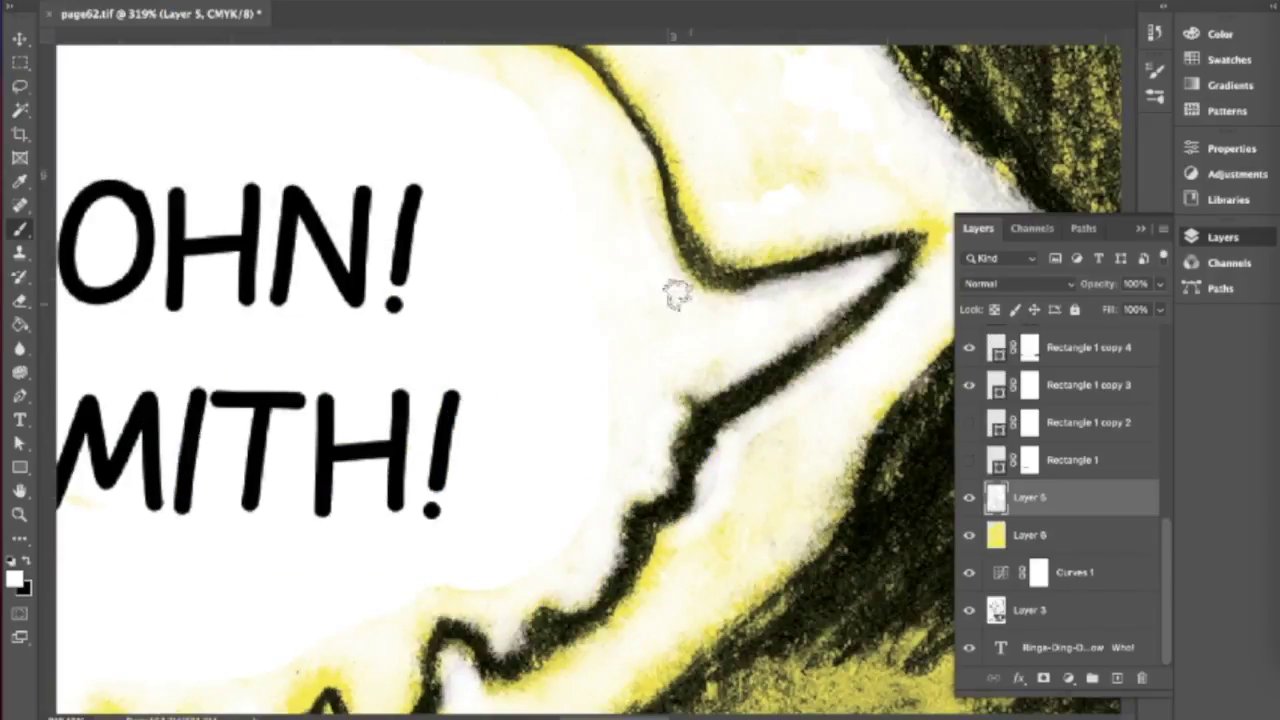
pyautogui.scroll(-4, 754, 294)
# - Paint the inside of the lower spiky caption white beneath its jagged top edge and around the "Yes, we–" lettering
pyautogui.moveTo(700, 290); pyautogui.dragTo(500, 205)
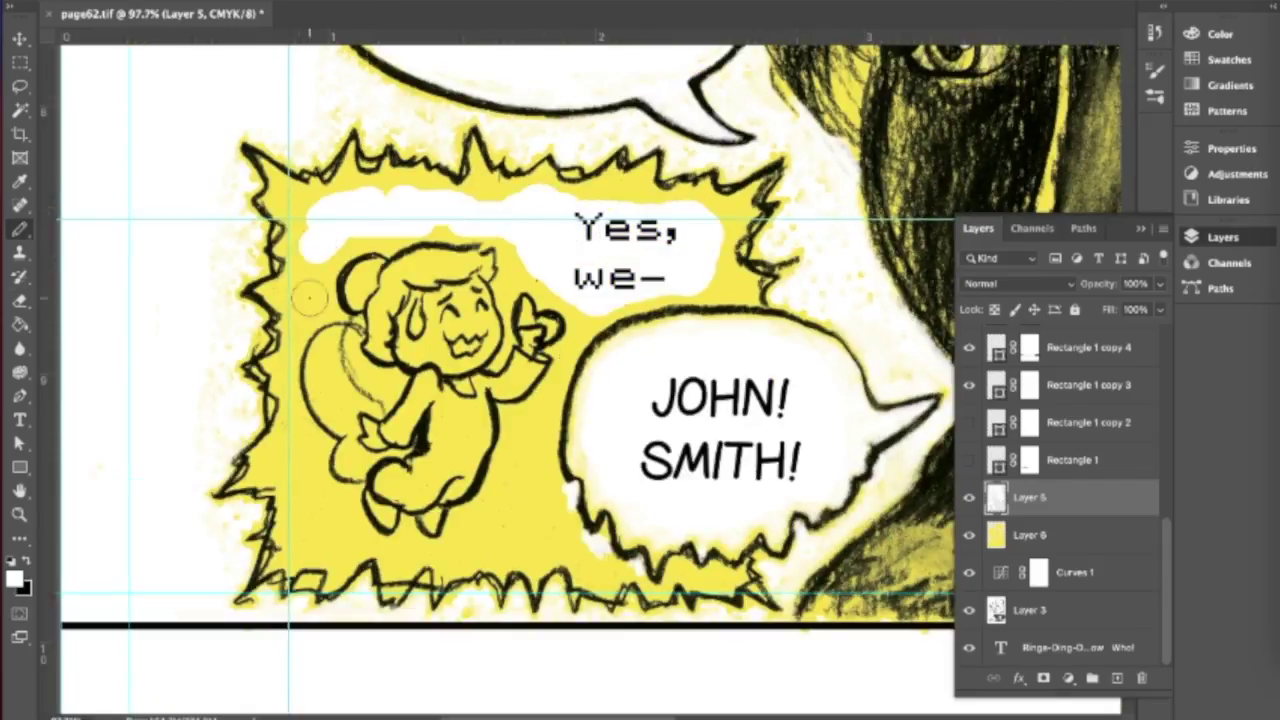
pyautogui.scroll(3, 340, 210)
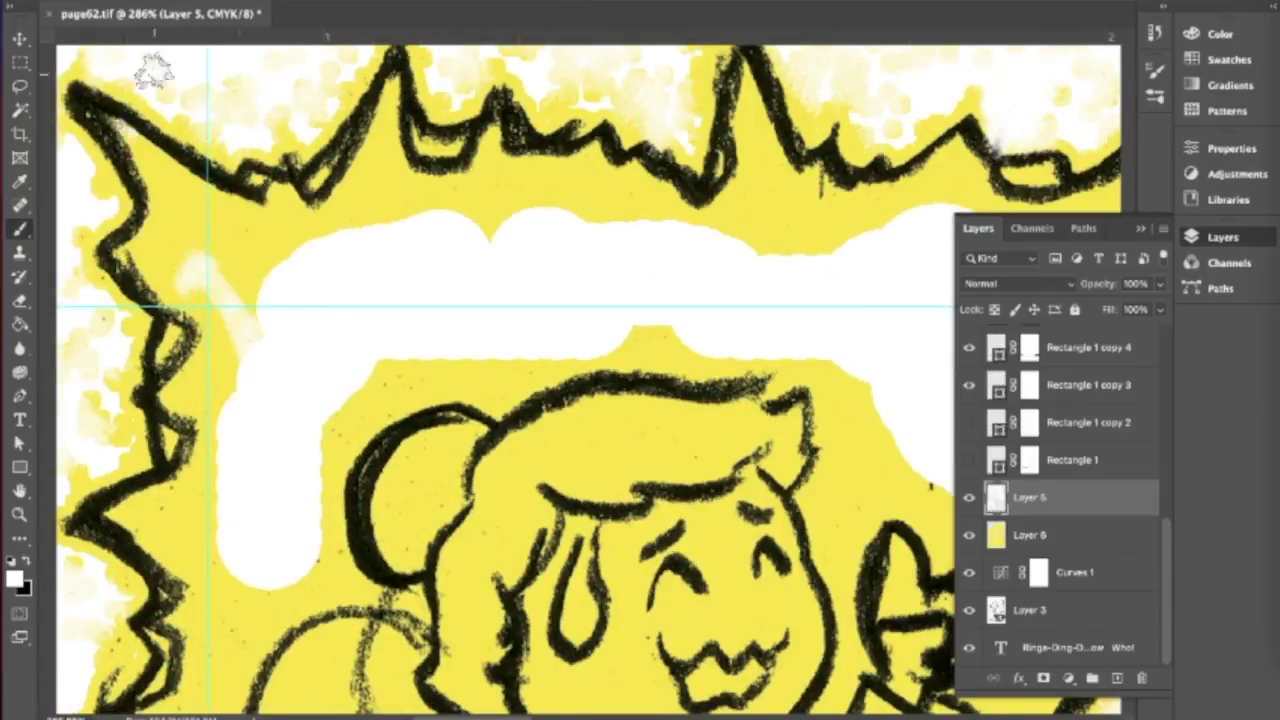
pyautogui.hscroll(-2, 349, 239)
pyautogui.moveTo(349, 239); pyautogui.dragTo(800, 171)
pyautogui.hscroll(10, 803, 251)
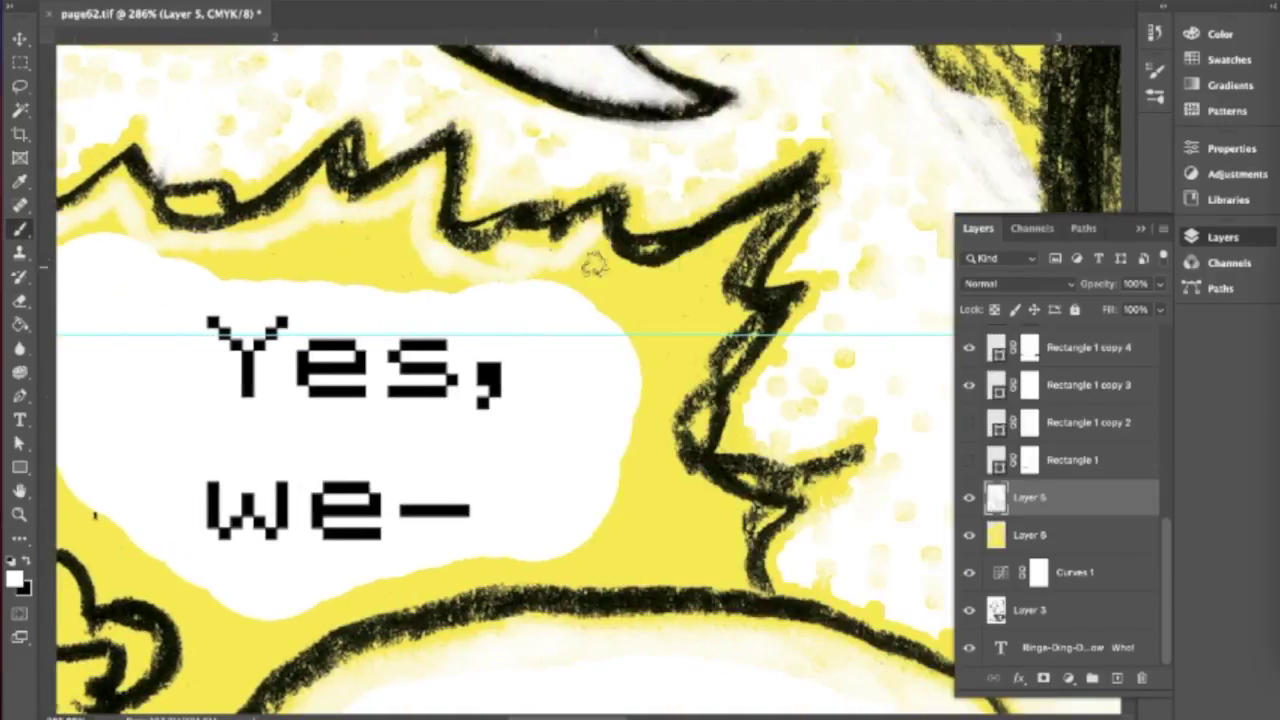
pyautogui.scroll(-3, 757, 305)
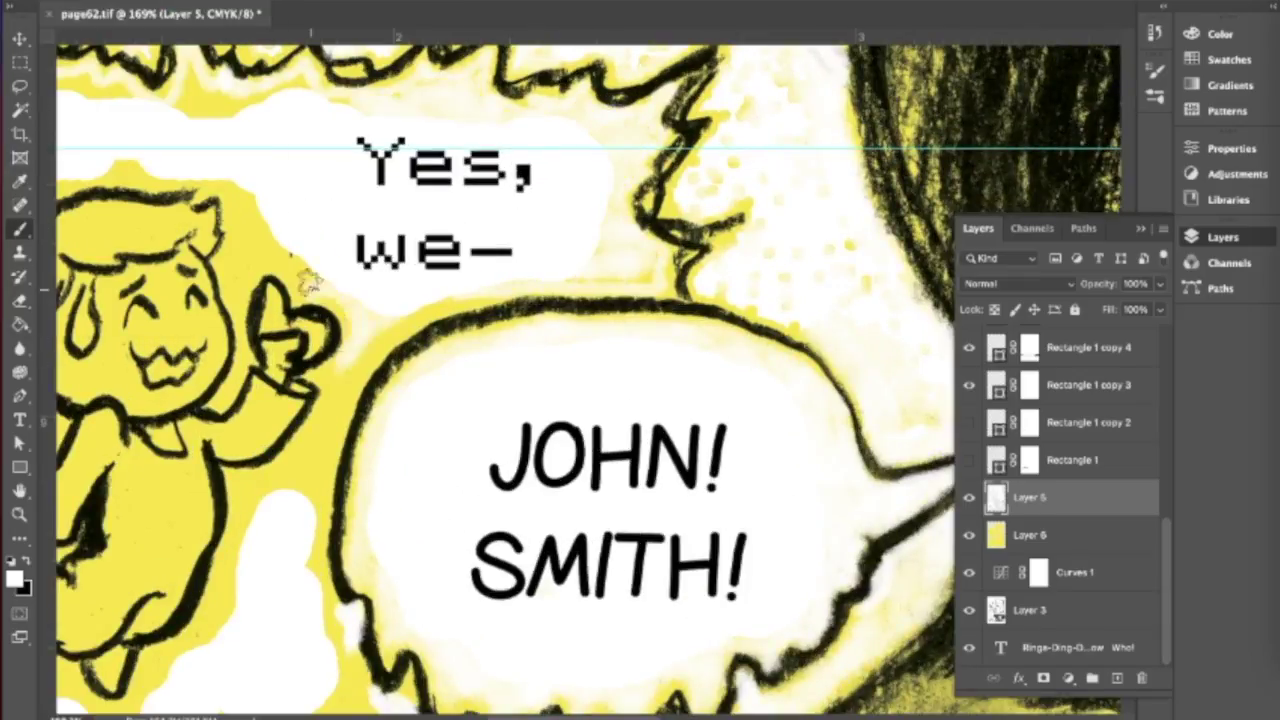
# - Paint the remaining yellow background around the fairy white, down to the caption's lower and side spikes
pyautogui.hscroll(-6, 333, 287)
pyautogui.scroll(-4, 263, 423)
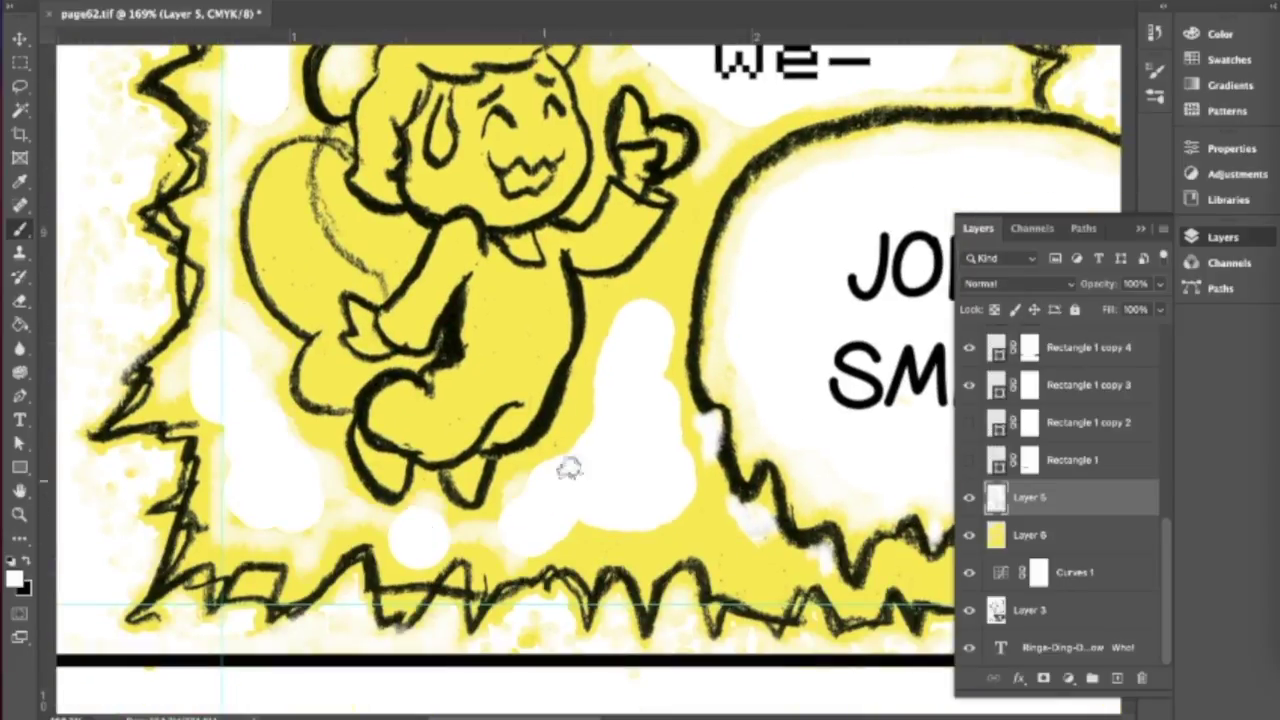
pyautogui.hscroll(5, 486, 543)
pyautogui.scroll(4, 428, 214)
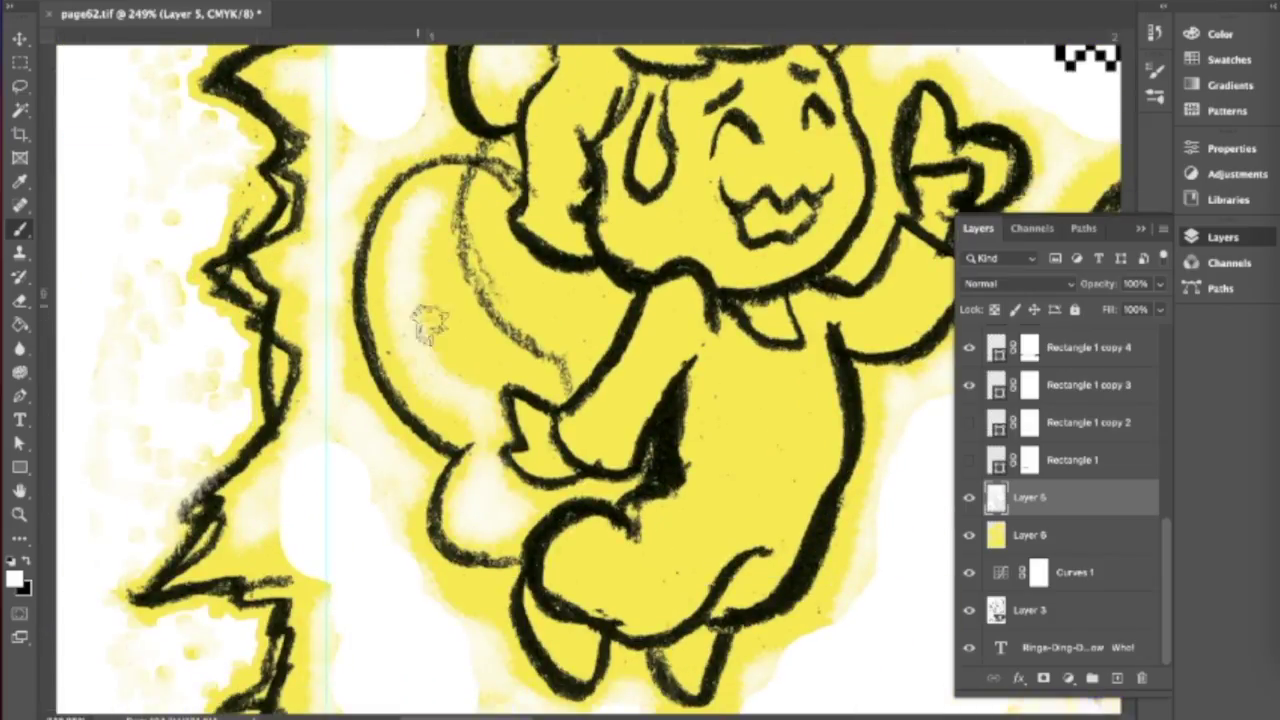
# - Paint the fairy's wings, sleeves, dress and hair white inside their outlines with a 17 px pencil brush
pyautogui.moveTo(425, 205); pyautogui.dragTo(590, 290)
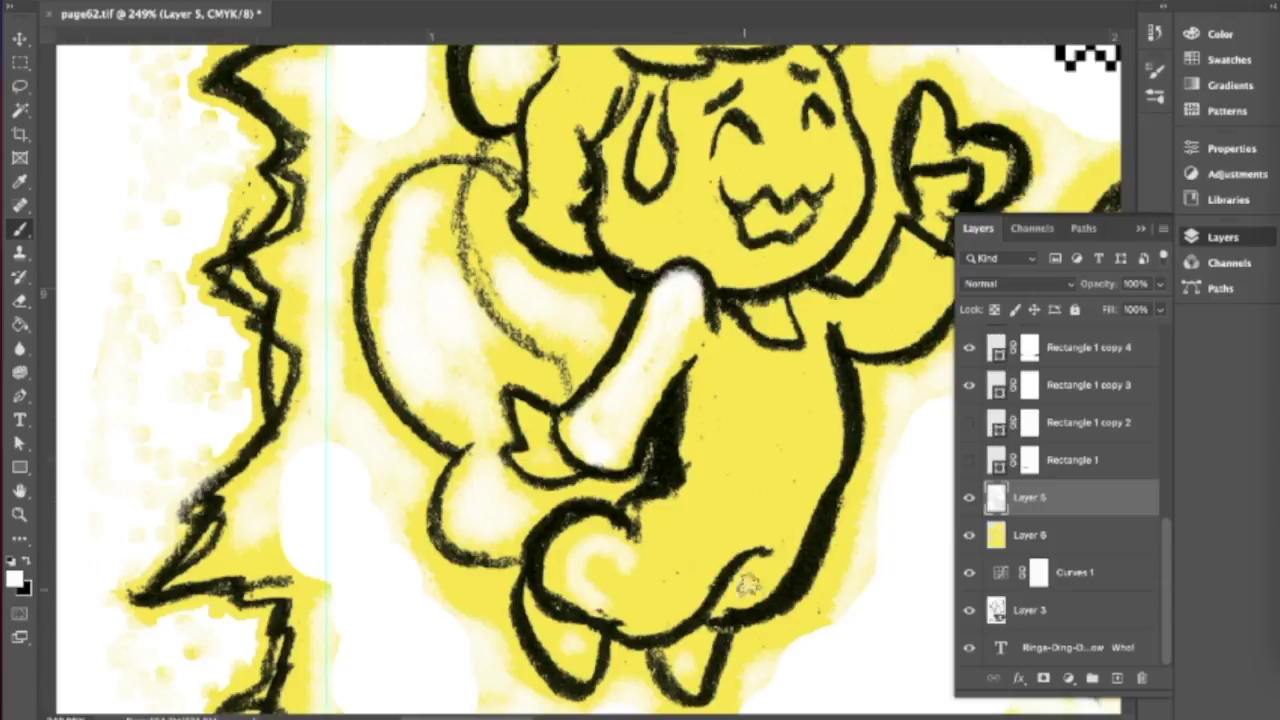
pyautogui.hscroll(5, 743, 357)
pyautogui.scroll(2, 777, 449)
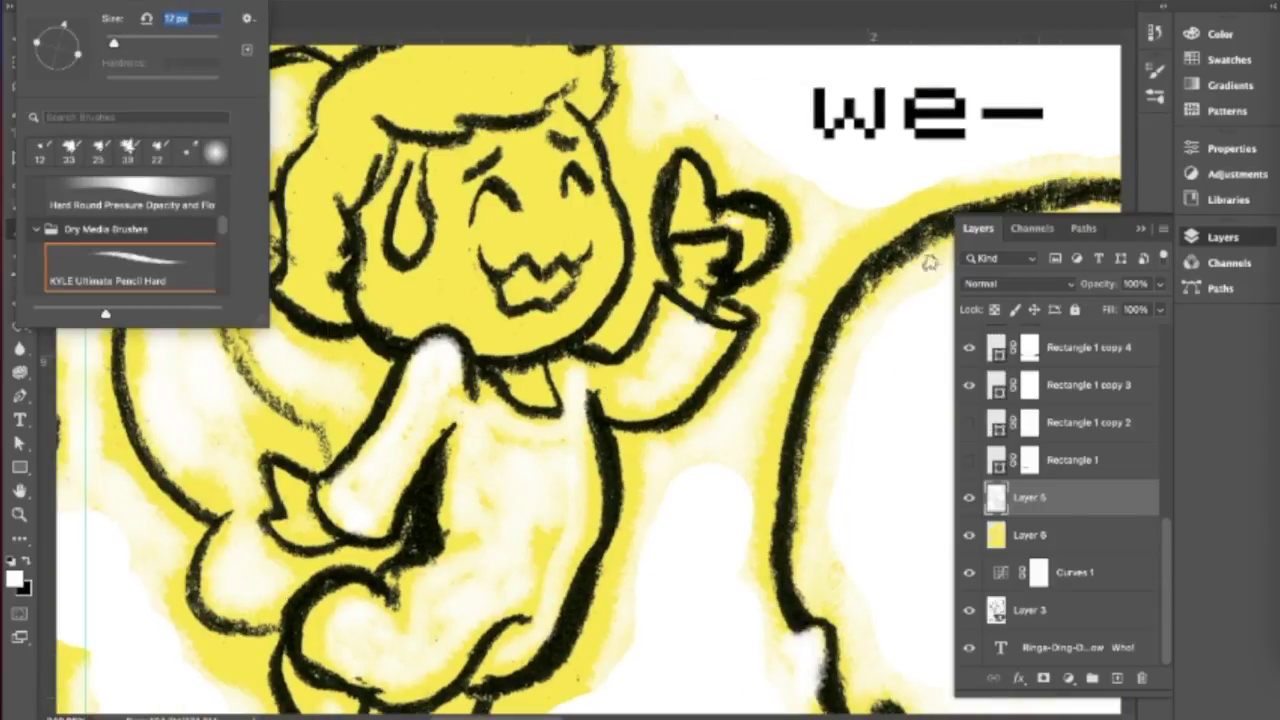
pyautogui.press('Return')
pyautogui.scroll(2, 590, 380)
pyautogui.hscroll(-3, 590, 380)
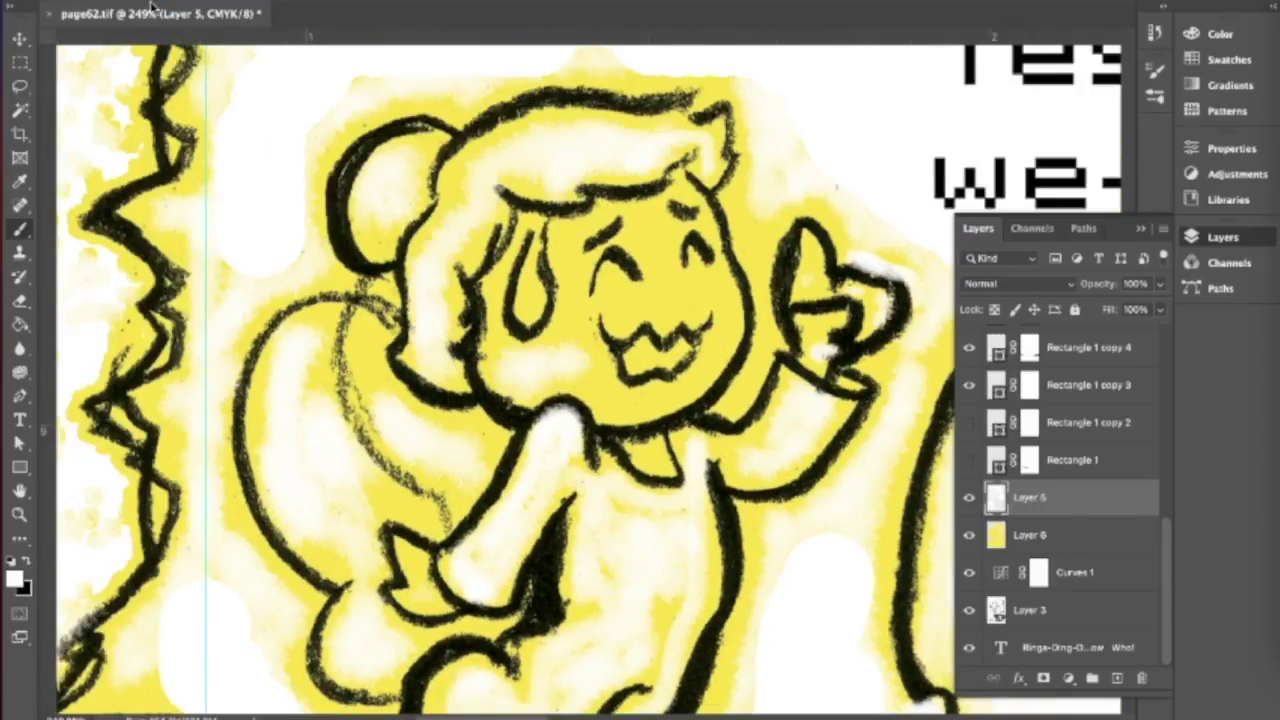
# - Hide the yellow Layer 6 and toggle the Curves 1 adjustment to compare the cleaned page, leaving the adjustment on
pyautogui.hotkey('ctrl', '0')
pyautogui.moveTo(968, 535); pyautogui.dragTo(970, 497)
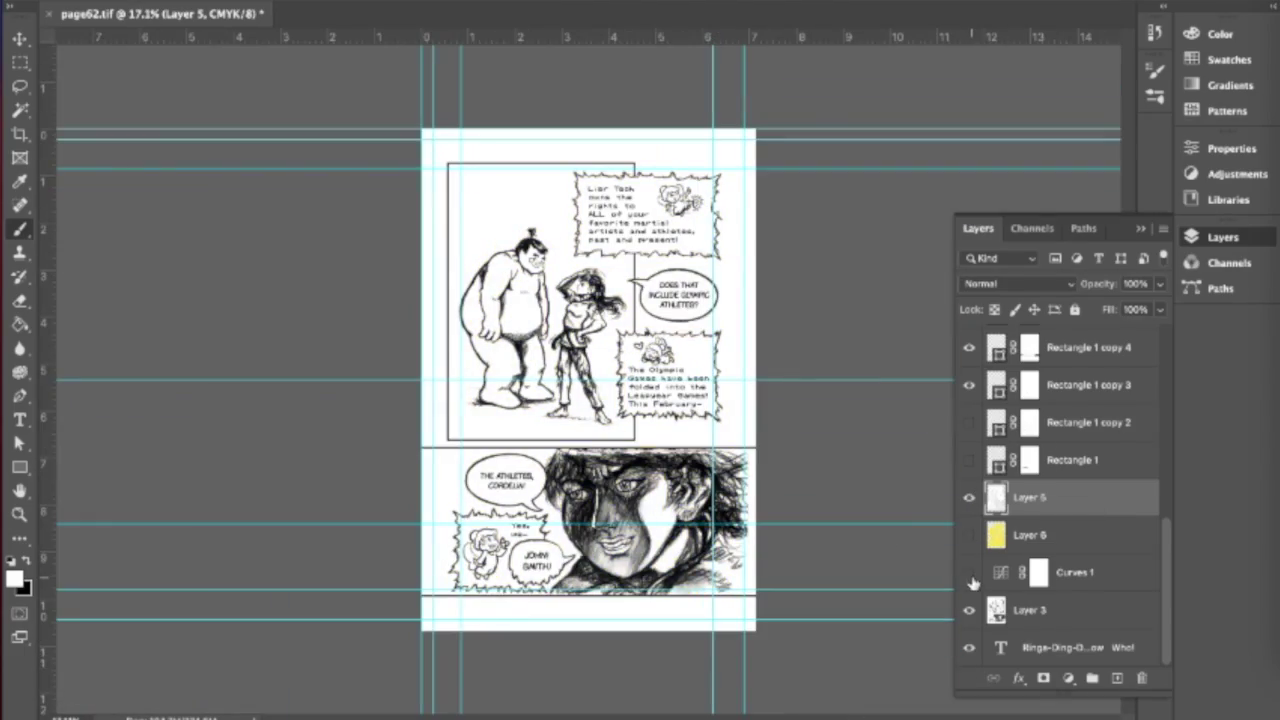
pyautogui.click(969, 572)
pyautogui.scroll(3, 975, 560)
pyautogui.scroll(-2, 985, 523)
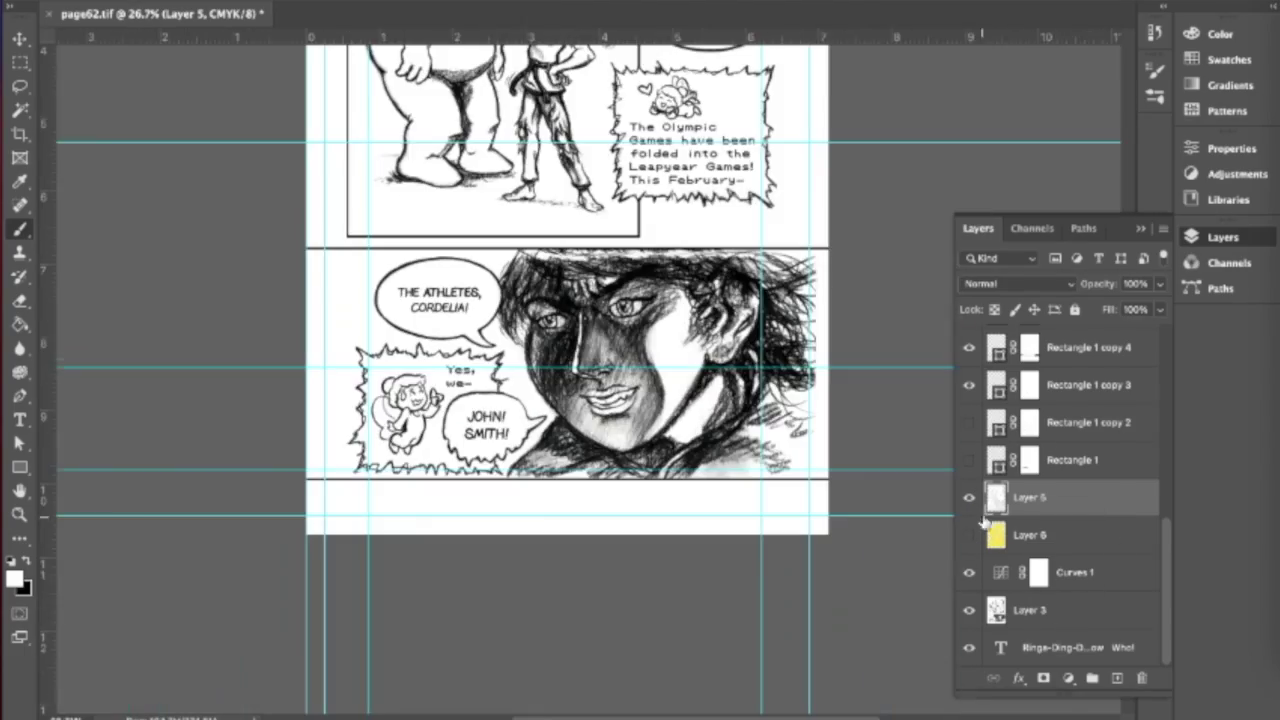
# - Merge the paint, curves and scan layers into Layer 5 and place the red texture image over the page
pyautogui.rightClick(985, 523)
pyautogui.press('Escape')
pyautogui.scroll(5, 590, 380)
pyautogui.scroll(5, 1060, 500)
pyautogui.doubleClick(1000, 342)
pyautogui.scroll(2, 688, 405)
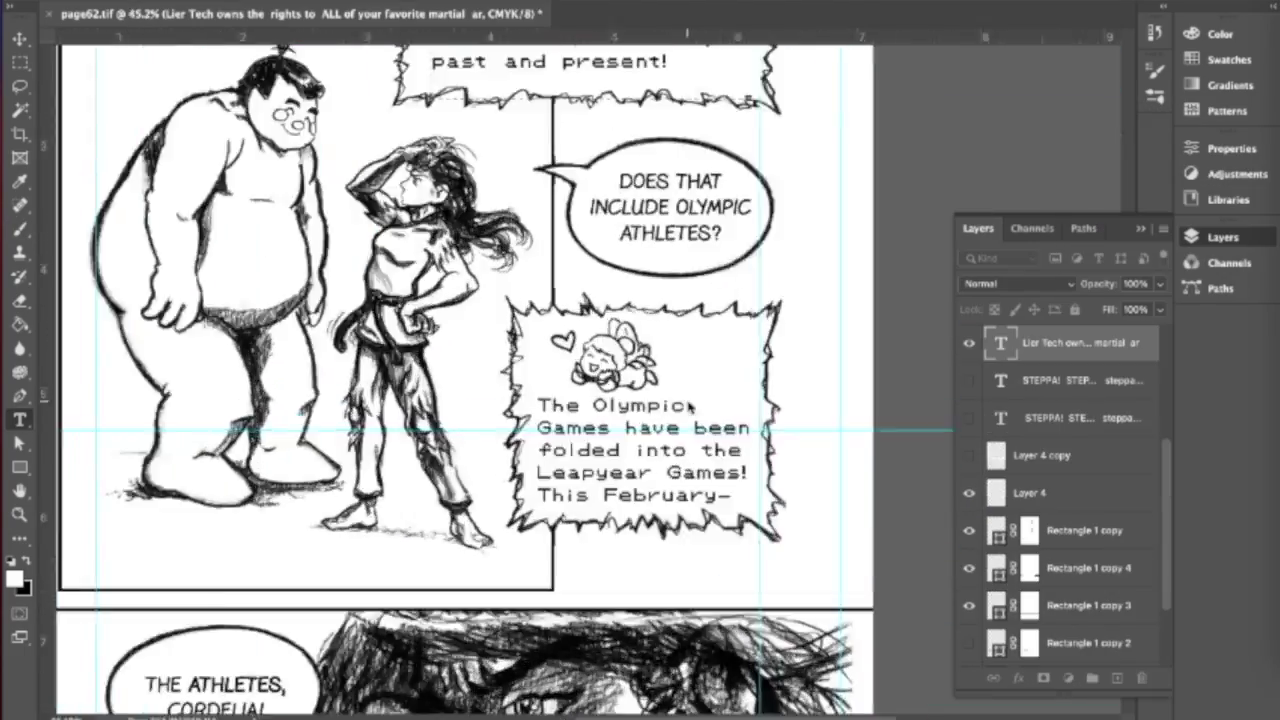
pyautogui.scroll(-5, 688, 405)
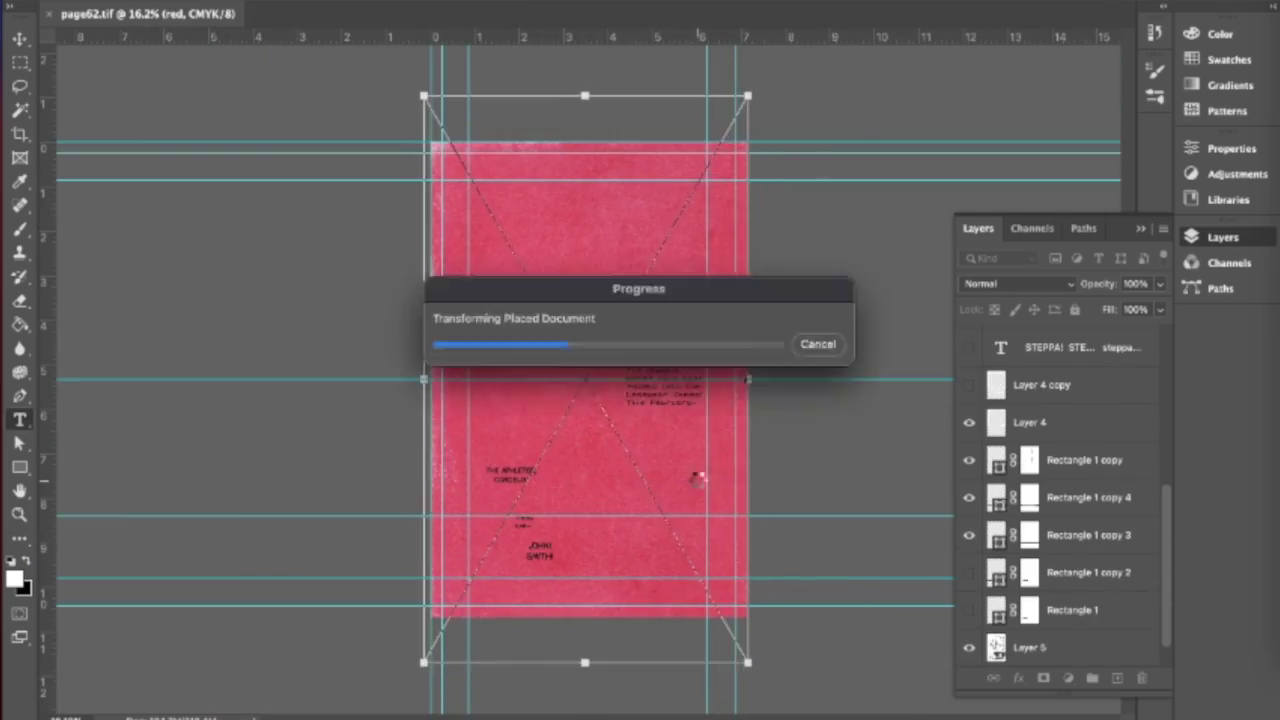
# - With the red texture hidden, shift the lassoed spiky caption and lower balloon art slightly left and select the "JOHN! SMITH!" lettering layer
pyautogui.click(969, 567)
pyautogui.scroll(6, 734, 477)
pyautogui.scroll(-2, 218, 568)
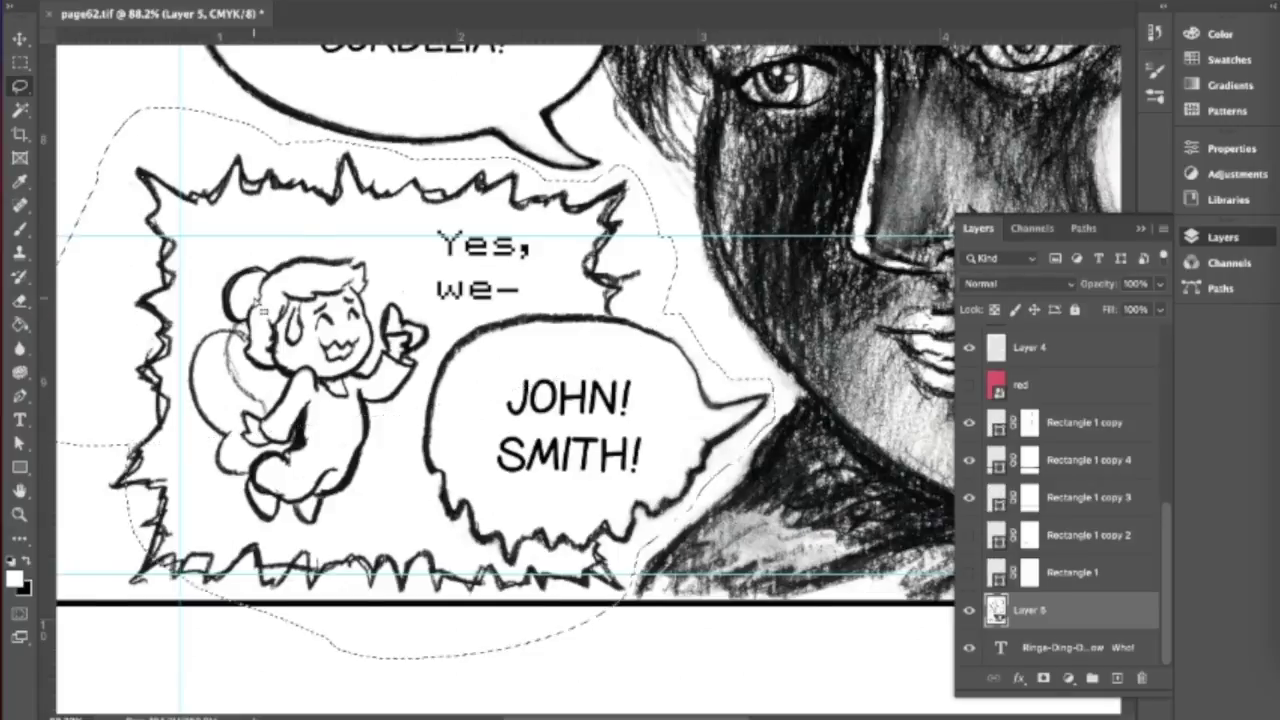
pyautogui.moveTo(468, 391); pyautogui.dragTo(588, 378)
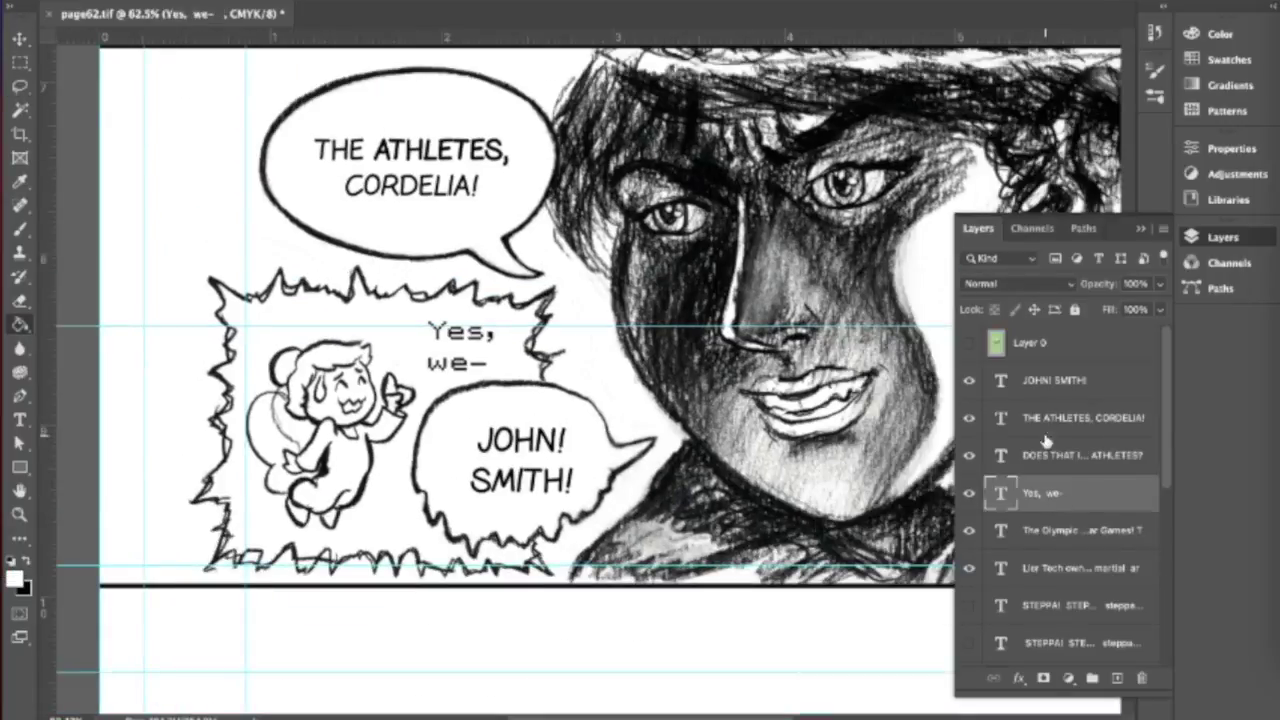
pyautogui.click(1055, 380)
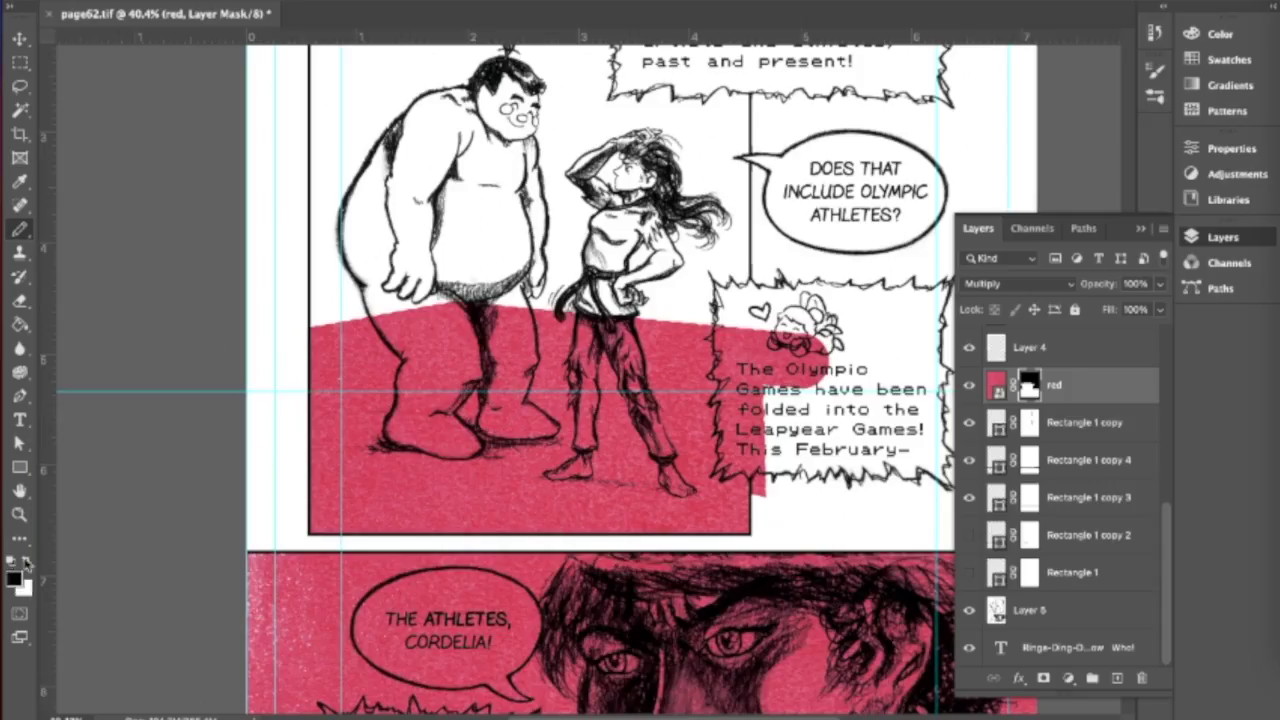
# - Roughen the upper edge of the first panel's red floor by brushing black along it on the red layer's mask
pyautogui.scroll(-1, 290, 333)
pyautogui.scroll(6, 290, 333)
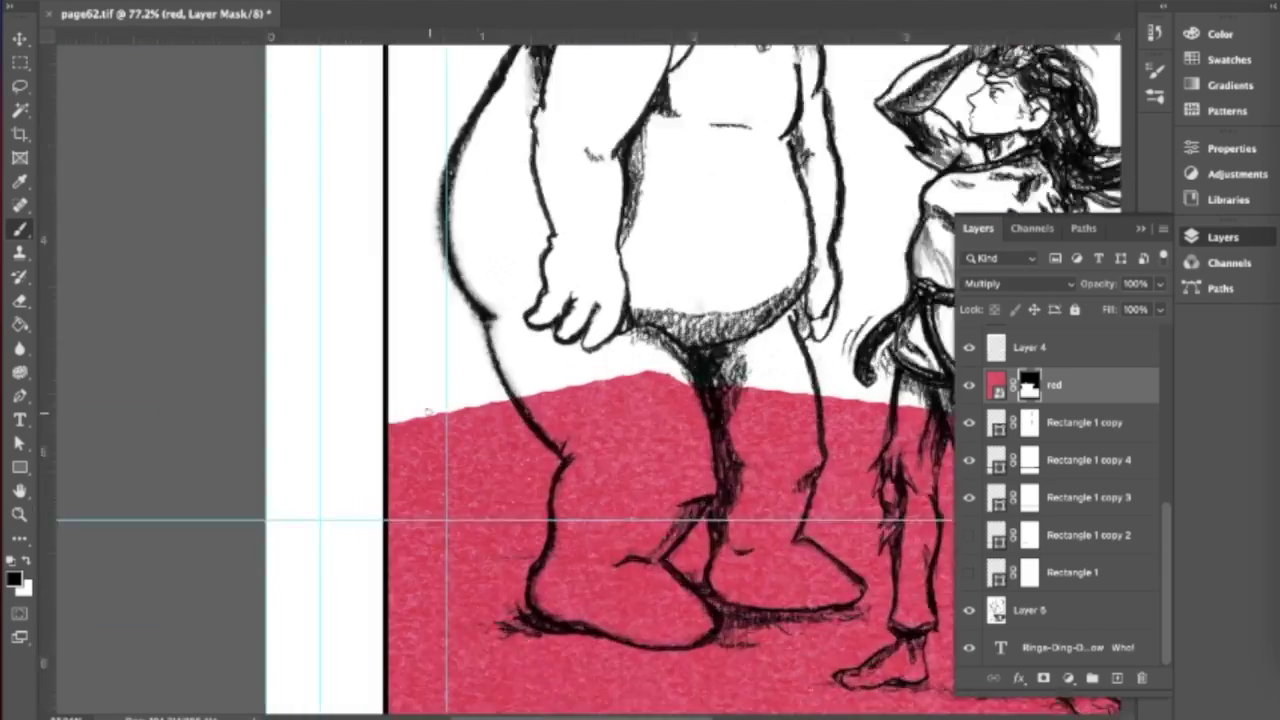
pyautogui.scroll(-3, 200, 460)
pyautogui.scroll(2, 430, 200)
pyautogui.scroll(-3, 430, 200)
pyautogui.scroll(5, 430, 200)
# - Mask the red out of the Olympic Games caption along its jagged left and lower edges and beside the lettering
pyautogui.scroll(2, 430, 200)
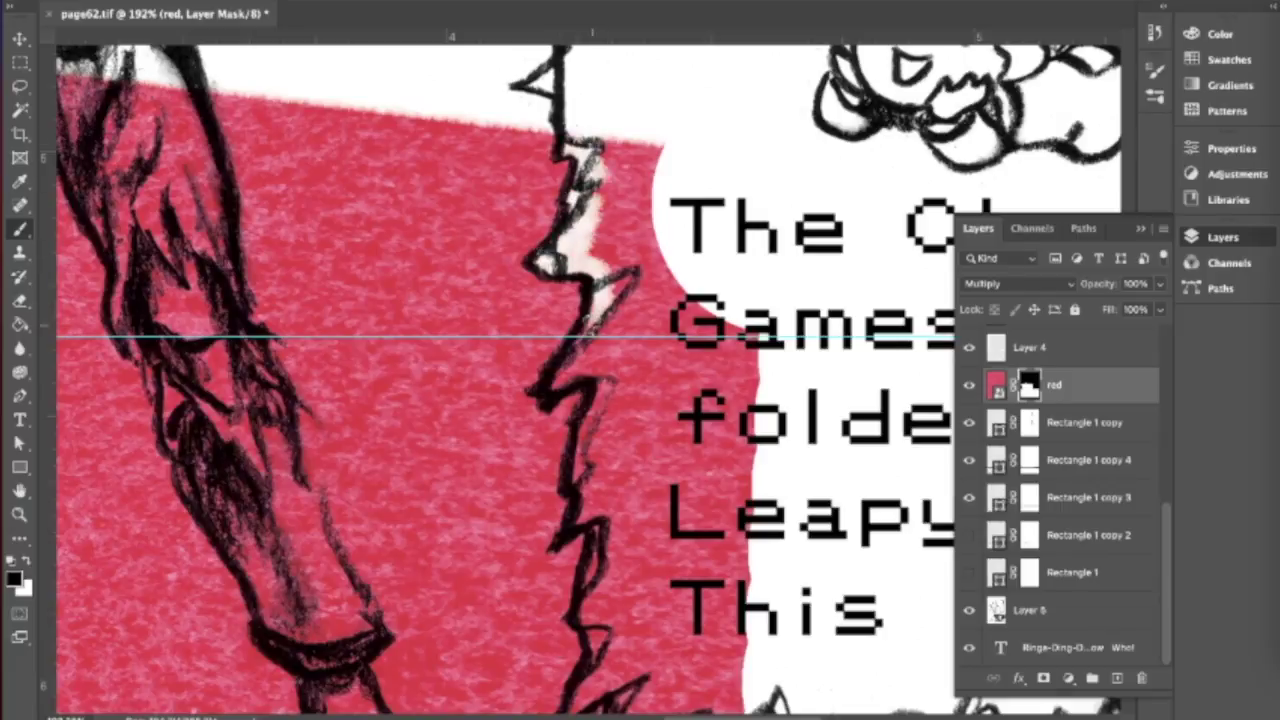
pyautogui.scroll(-5, 590, 380)
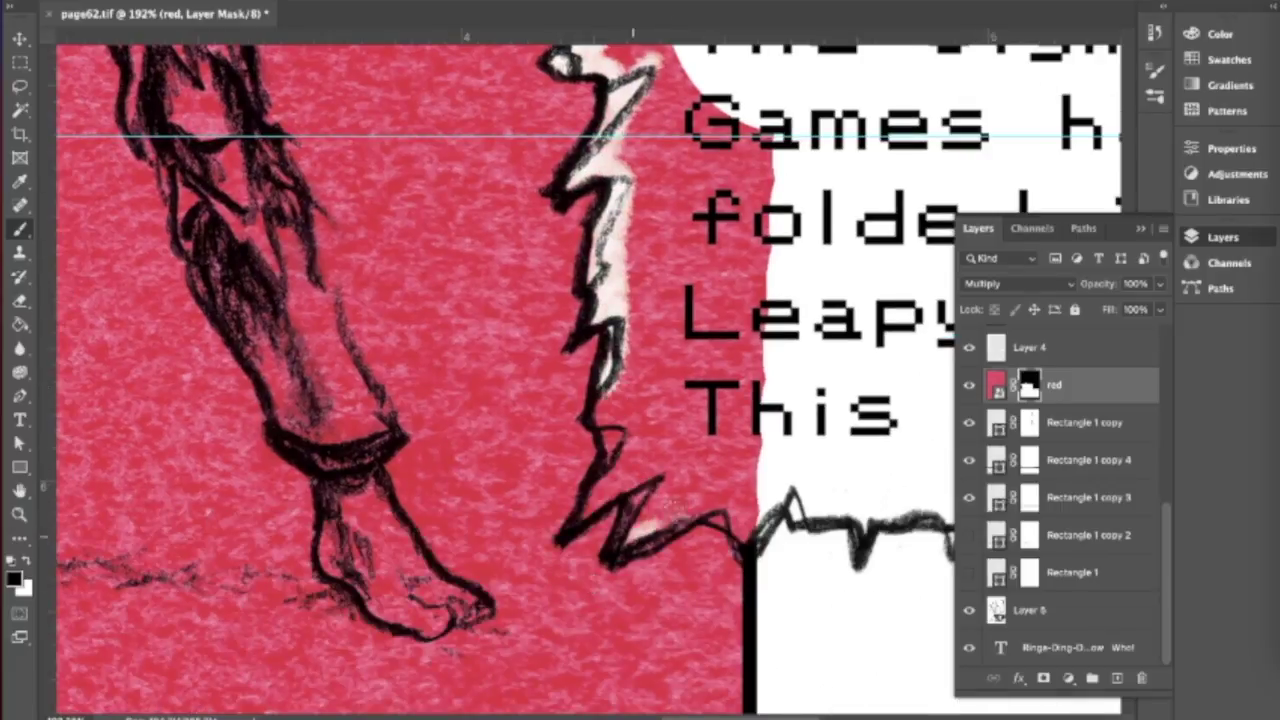
pyautogui.scroll(-2, 365, 551)
pyautogui.click(45, 2)
pyautogui.click(537, 503)
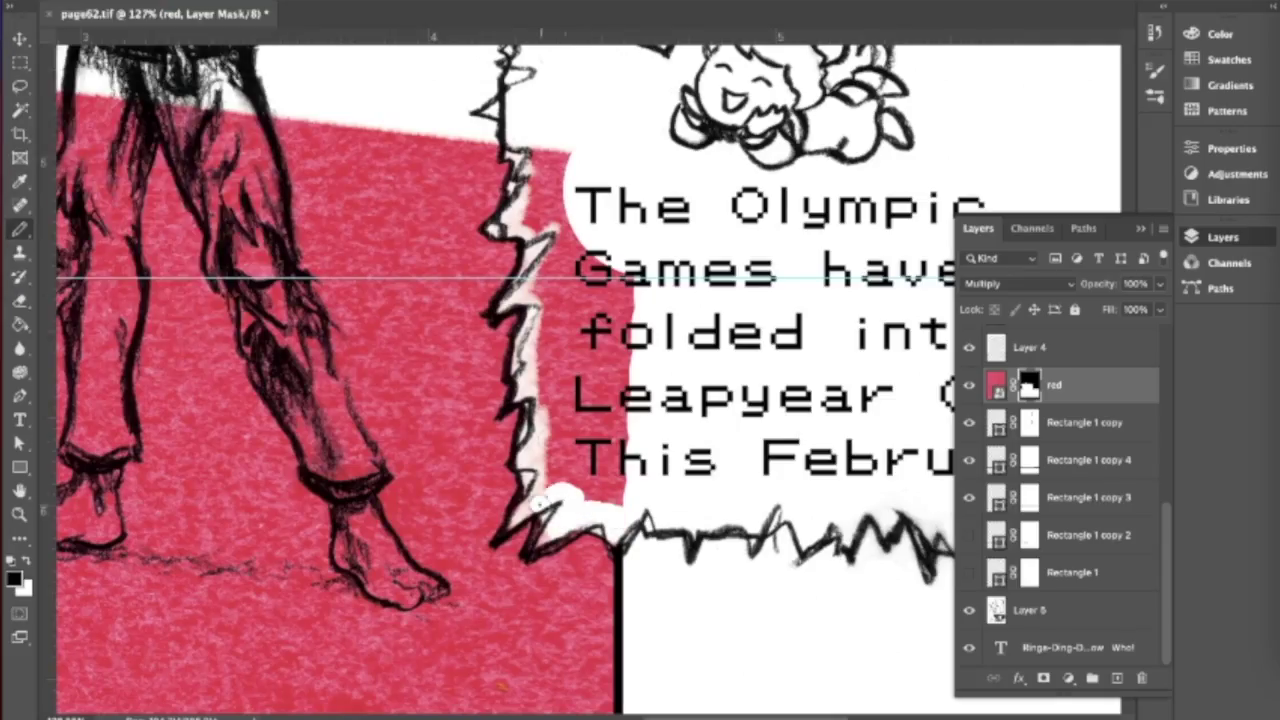
pyautogui.moveTo(541, 153); pyautogui.dragTo(610, 490)
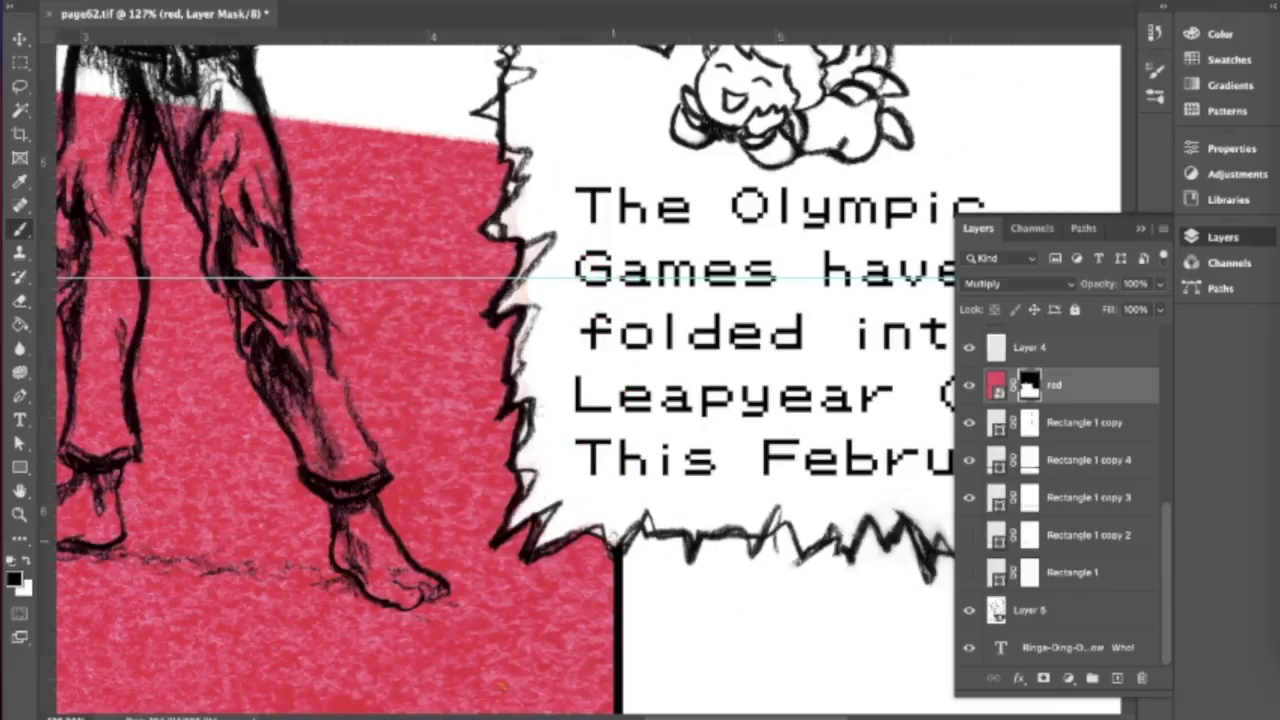
# - Mask the red out of the large man's front leg up to its outline
pyautogui.scroll(-3, 509, 220)
pyautogui.scroll(2, 500, 400)
pyautogui.moveTo(515, 490)
pyautogui.mouseDown()
pyautogui.moveTo(492, 332)
pyautogui.moveTo(654, 302)
pyautogui.moveTo(634, 492)
pyautogui.moveTo(507, 233)
pyautogui.moveTo(800, 460)
pyautogui.mouseUp()
pyautogui.scroll(3, 191, 320)
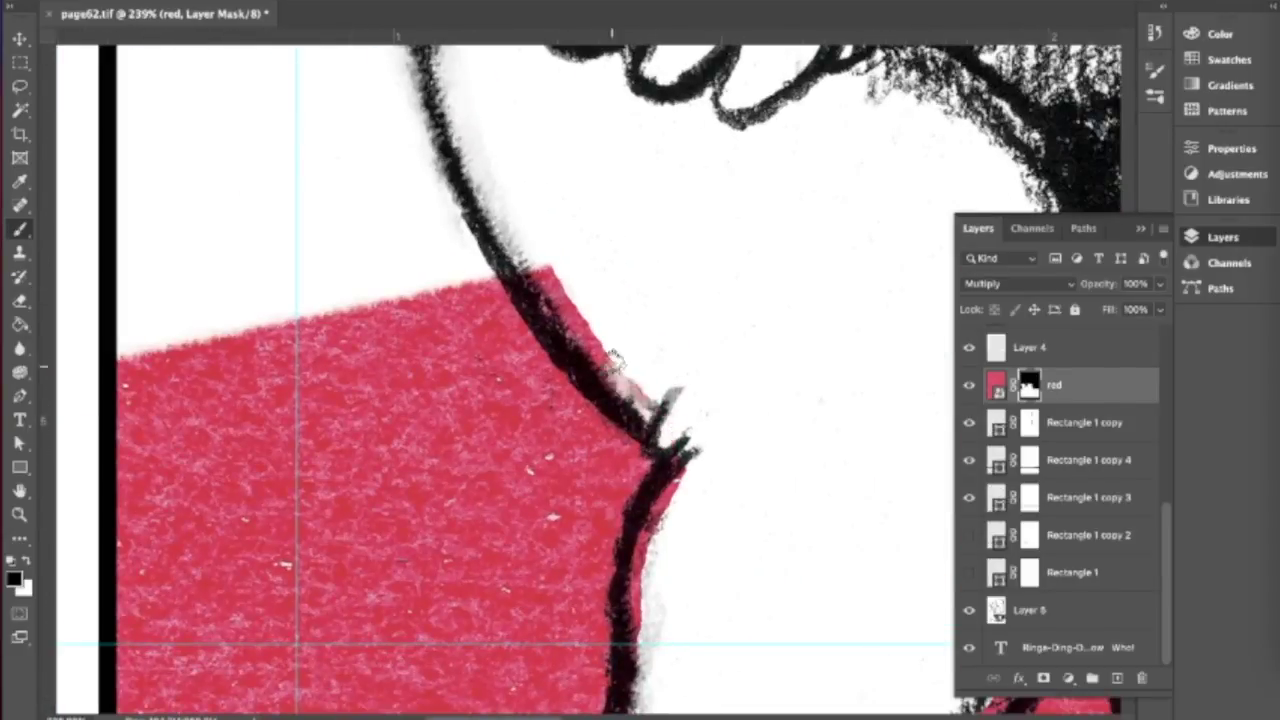
# - Switch to Layer 5 and paint the grey smudges beside the large man's leg outline white
pyautogui.scroll(4, 497, 281)
pyautogui.hotkey('alt', '[')
pyautogui.press('x')
pyautogui.scroll(-10, 497, 281)
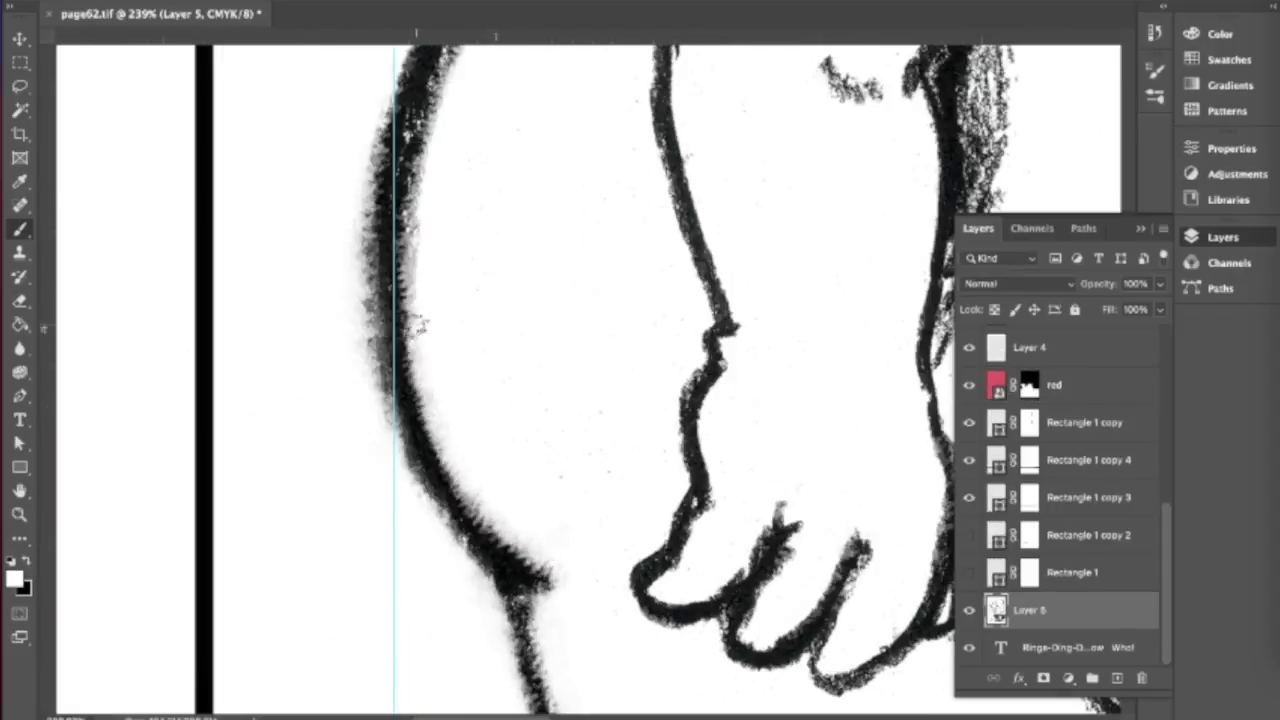
pyautogui.scroll(-3, 343, 470)
# - Return to the red layer's mask and clear the red slivers from the large man's front leg and foot with a 46 px brush
pyautogui.hotkey('alt', ']')
pyautogui.press('x')
pyautogui.scroll(-5, 400, 300)
pyautogui.rightClick(150, 60)
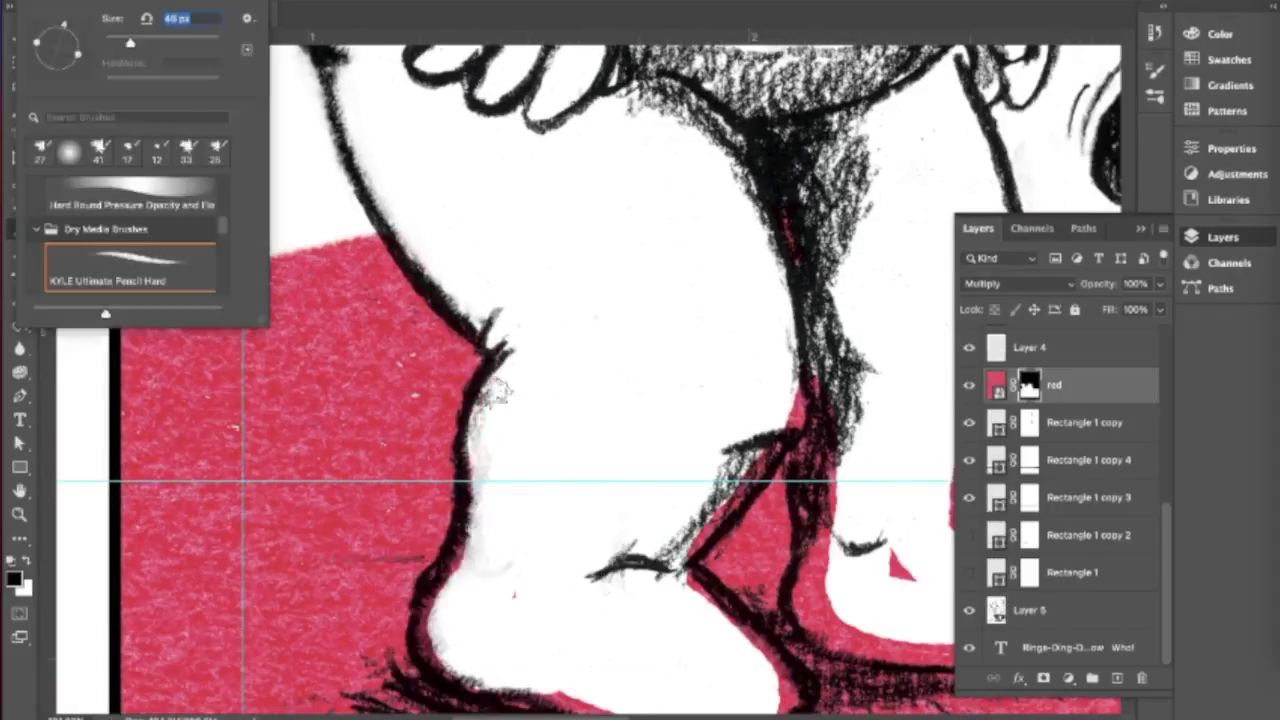
pyautogui.press('Escape')
pyautogui.scroll(2, 516, 563)
pyautogui.scroll(-1, 650, 400)
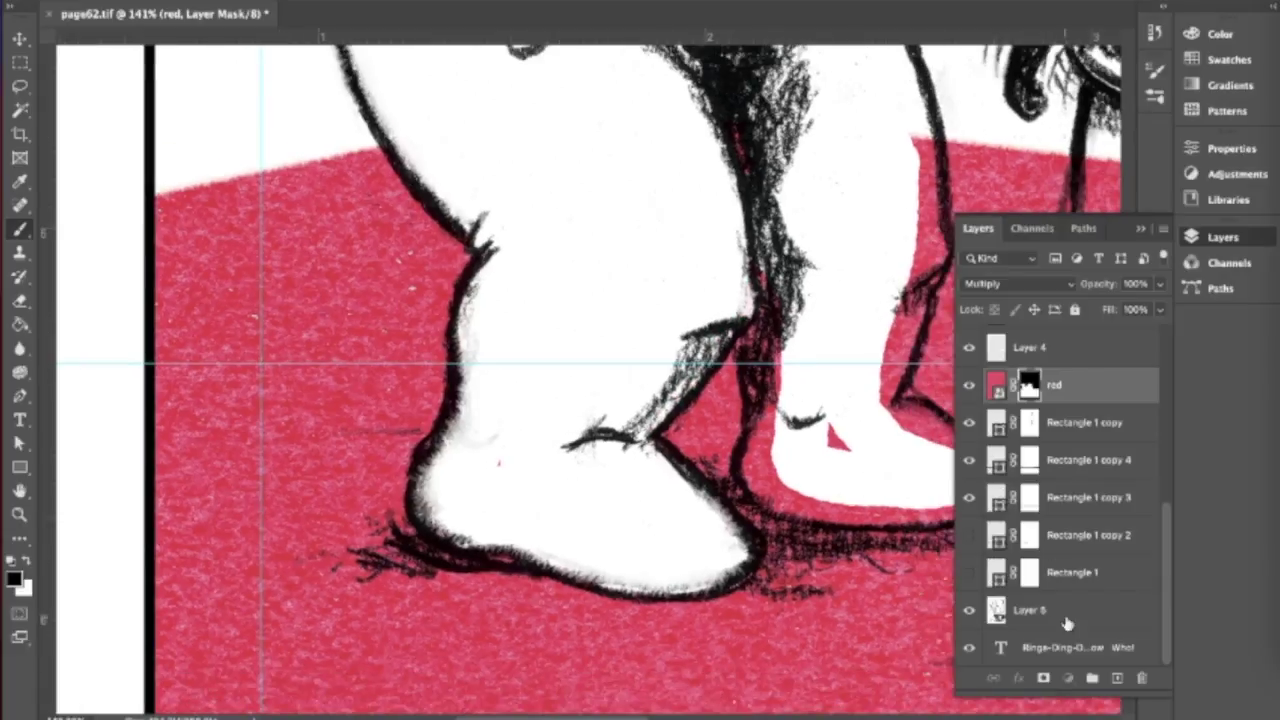
# - Mask the red out of the large man's rear foot along its inner outline
pyautogui.hotkey('alt', '[')
pyautogui.rightClick(150, 60)
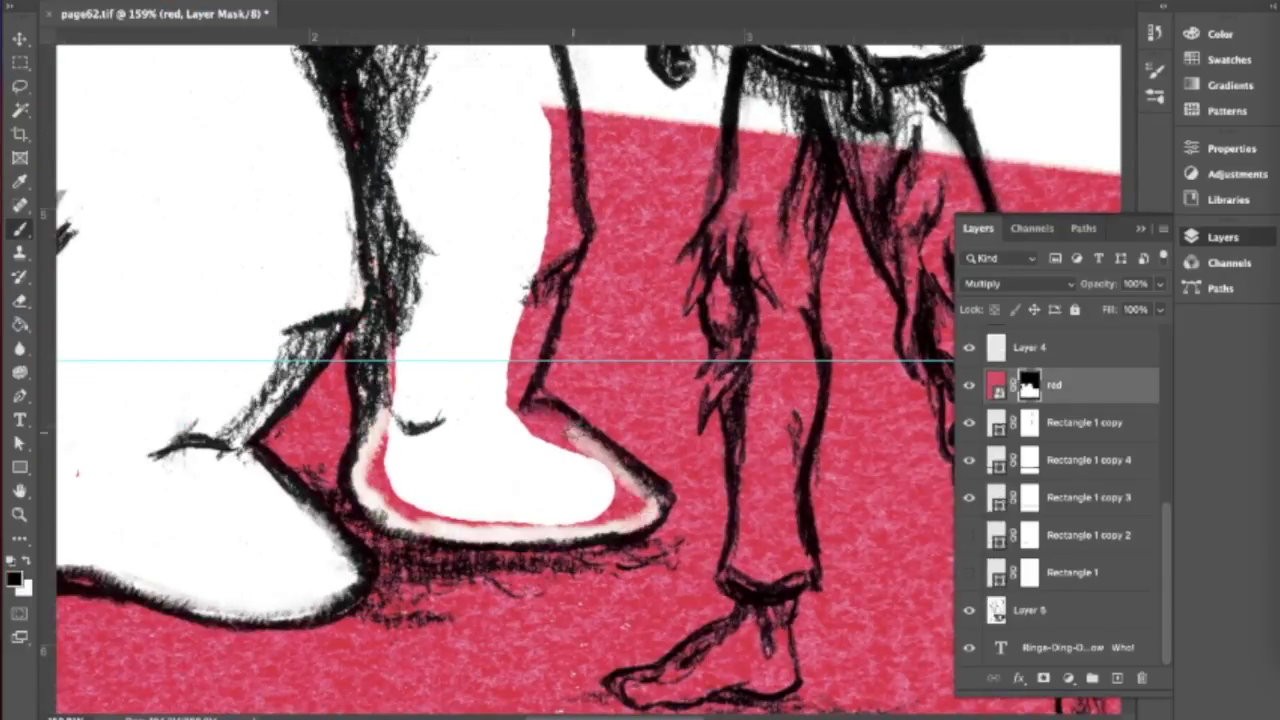
pyautogui.scroll(4, 588, 372)
pyautogui.scroll(-2, 586, 450)
pyautogui.moveTo(586, 557); pyautogui.dragTo(360, 565)
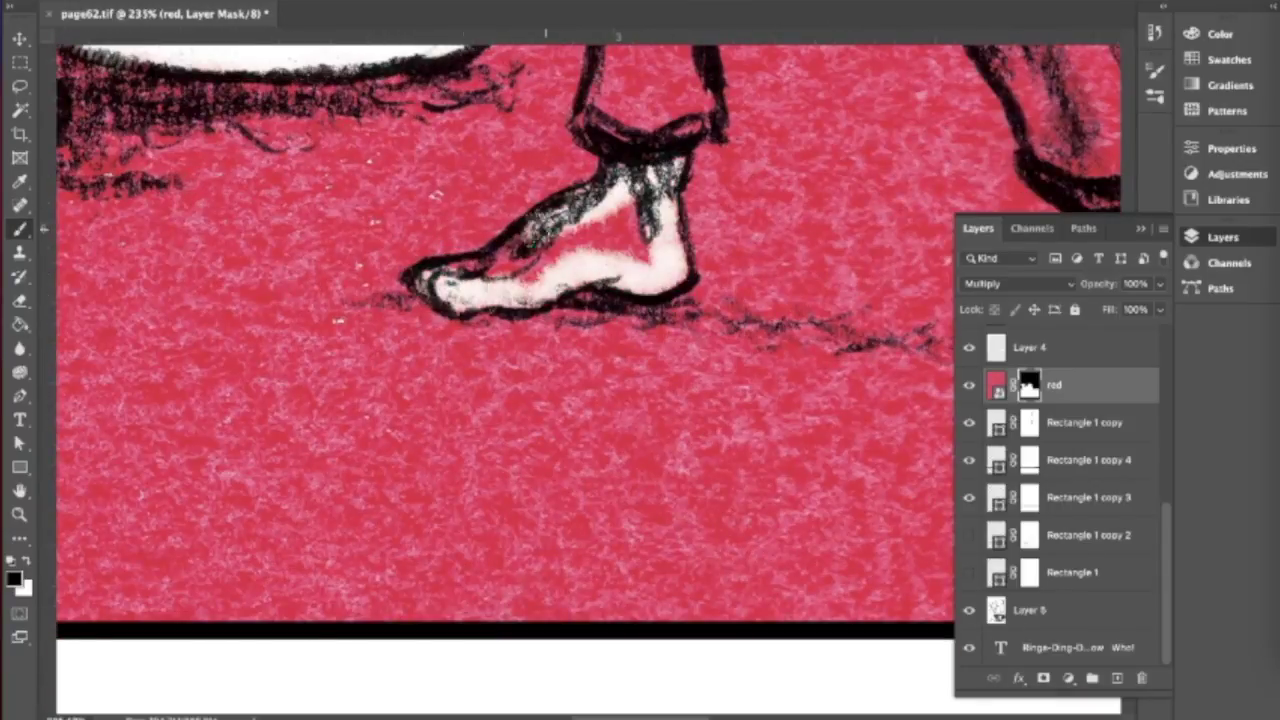
# - Mask the red out of the woman's left-hand bare foot and the trouser leg just above its cuff
pyautogui.moveTo(545, 228); pyautogui.dragTo(640, 260)
pyautogui.scroll(5, 590, 380)
pyautogui.moveTo(628, 400); pyautogui.dragTo(610, 240)
pyautogui.scroll(4, 590, 380)
pyautogui.moveTo(560, 480); pyautogui.dragTo(550, 320)
pyautogui.moveTo(620, 500); pyautogui.dragTo(610, 270)
# - Mask the red out of the same trouser leg from the torn knee up to the thigh
pyautogui.scroll(5, 620, 400)
pyautogui.moveTo(650, 450); pyautogui.dragTo(655, 275)
pyautogui.moveTo(535, 370); pyautogui.dragTo(540, 215)
pyautogui.scroll(-1, 620, 400)
pyautogui.scroll(1, 620, 560)
pyautogui.moveTo(630, 600); pyautogui.dragTo(600, 395)
pyautogui.moveTo(680, 105); pyautogui.dragTo(697, 652)
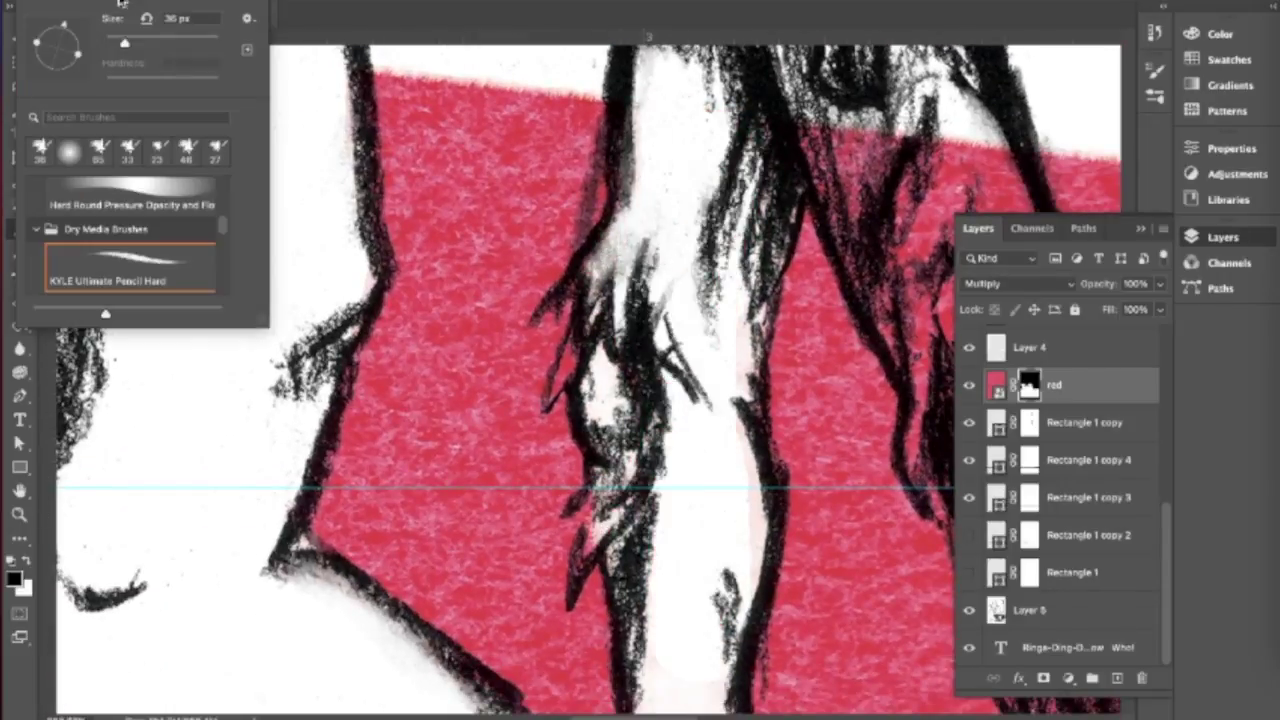
# - Mask the red out of the woman's other foot, from the toes up to the trouser cuff
pyautogui.scroll(-8, 620, 400)
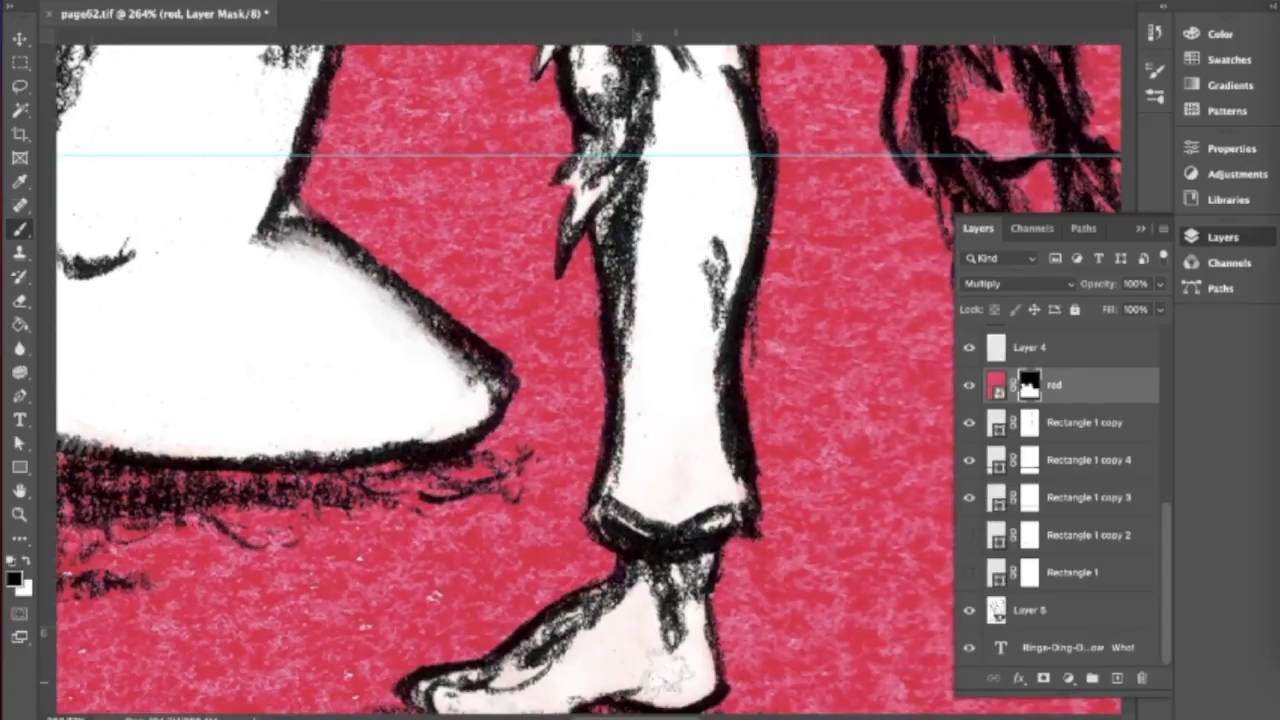
pyautogui.scroll(-5, 620, 400)
pyautogui.scroll(5, 730, 555)
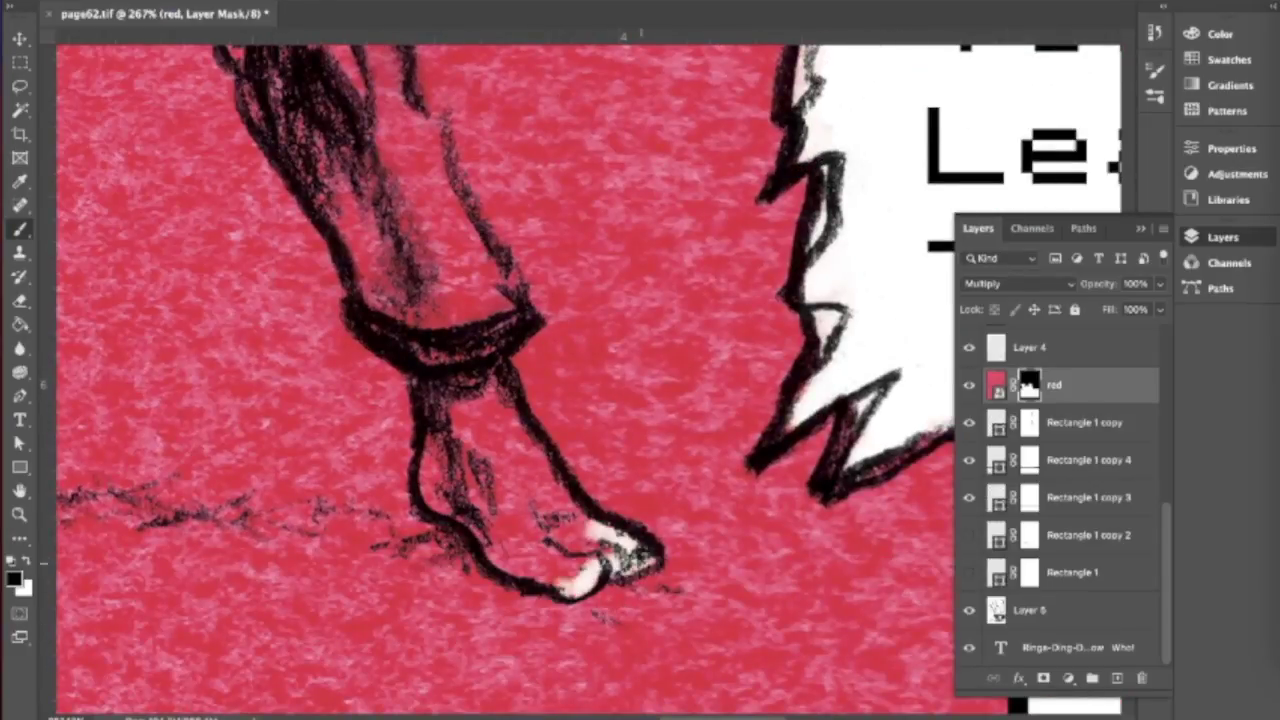
pyautogui.moveTo(600, 560); pyautogui.dragTo(445, 385)
pyautogui.press('b')
pyautogui.moveTo(480, 320); pyautogui.dragTo(370, 210)
# - Mask the red out of the woman's right-hand lower trouser leg, from the cuff up to the torn knee
pyautogui.scroll(5, 500, 400)
pyautogui.moveTo(270, 310); pyautogui.dragTo(340, 520)
pyautogui.moveTo(300, 340); pyautogui.dragTo(500, 650)
pyautogui.moveTo(400, 260); pyautogui.dragTo(500, 660)
pyautogui.moveTo(480, 520); pyautogui.dragTo(530, 630)
pyautogui.scroll(2, 500, 400)
pyautogui.moveTo(390, 220); pyautogui.dragTo(280, 500)
# - Brush a light tint of red back into the bare skin showing through the torn trouser knees
pyautogui.press('x')
pyautogui.hscroll(-5, 590, 380)
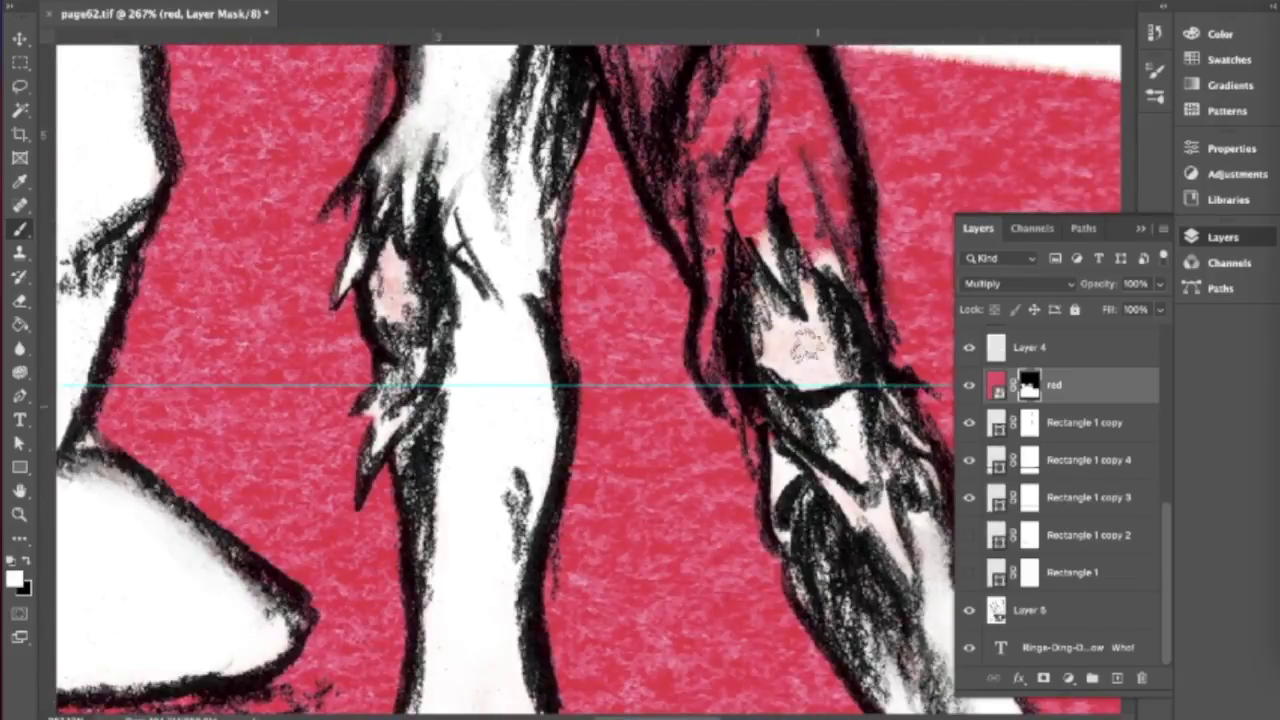
pyautogui.moveTo(805, 345); pyautogui.dragTo(675, 345)
pyautogui.moveTo(585, 370)
pyautogui.mouseDown()
pyautogui.moveTo(610, 200)
pyautogui.moveTo(720, 440)
pyautogui.mouseUp()
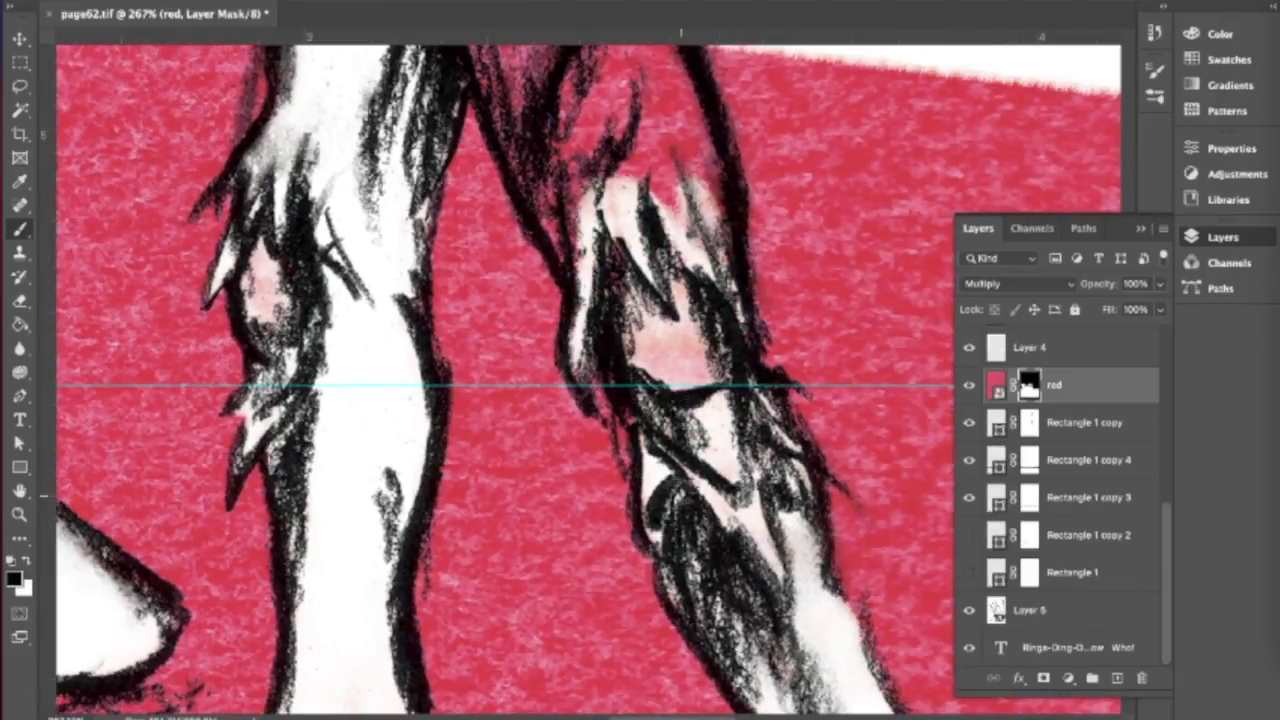
# - Mask the red out of the woman's right-hand thigh between the torn knee and her belt
pyautogui.scroll(4, 600, 380)
pyautogui.moveTo(500, 250); pyautogui.dragTo(590, 470)
pyautogui.moveTo(650, 290); pyautogui.dragTo(690, 430)
pyautogui.moveTo(560, 290); pyautogui.dragTo(640, 440)
pyautogui.moveTo(600, 280); pyautogui.dragTo(660, 410)
pyautogui.scroll(-8, 600, 380)
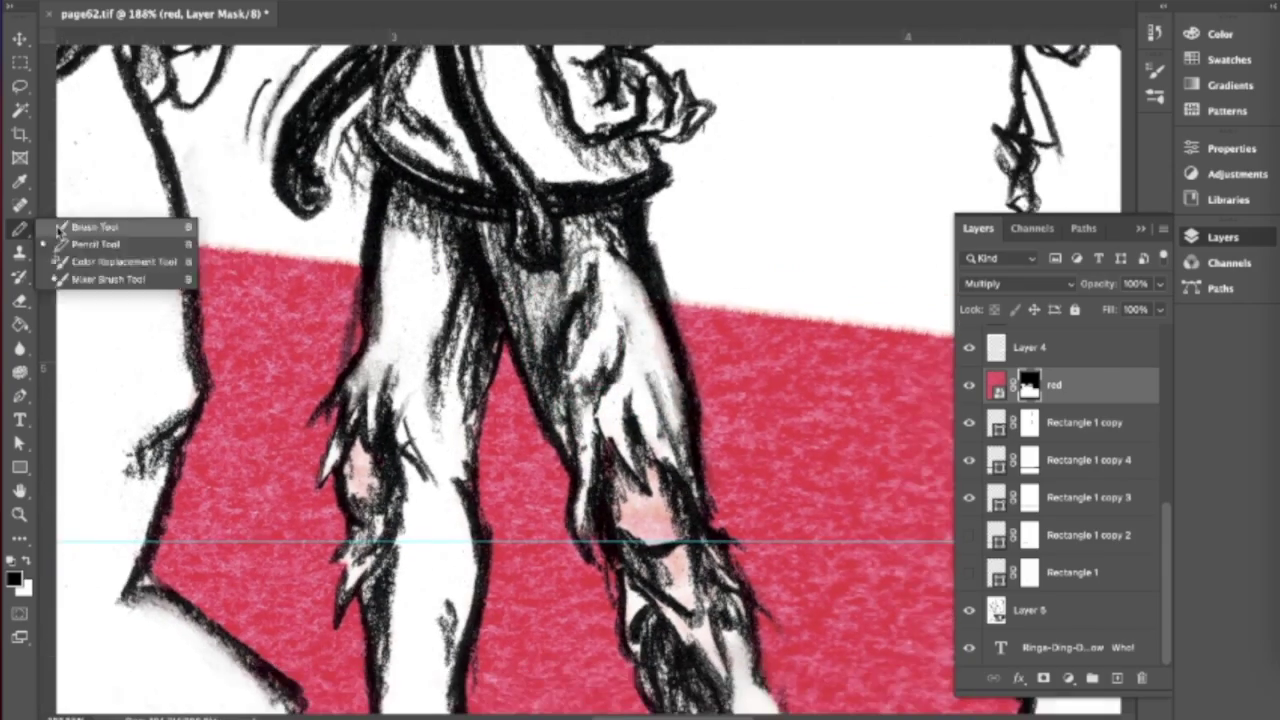
# - Mask the red out of the "THE ATHLETES, CORDELIA!" balloon, including its tail and edges
pyautogui.scroll(8, 416, 410)
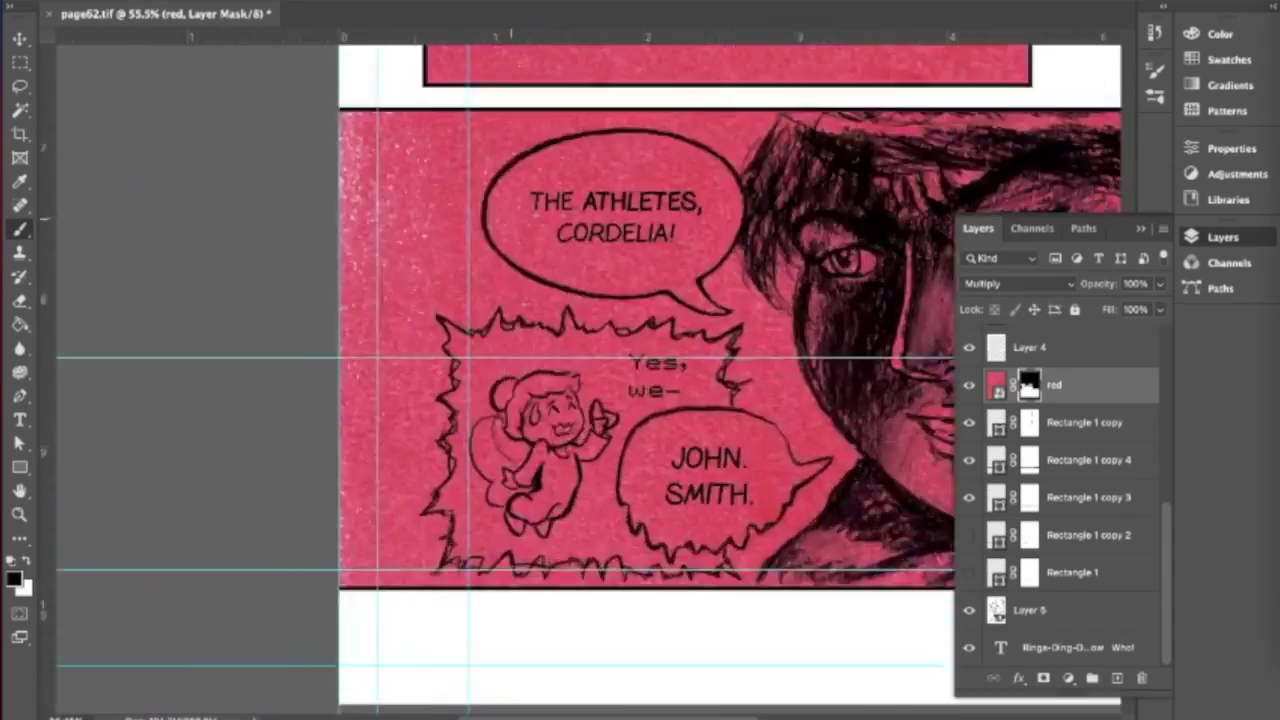
pyautogui.moveTo(595, 395); pyautogui.dragTo(682, 432)
pyautogui.moveTo(300, 170)
pyautogui.mouseDown()
pyautogui.moveTo(440, 180)
pyautogui.moveTo(300, 330)
pyautogui.moveTo(540, 390)
pyautogui.moveTo(700, 250)
pyautogui.moveTo(511, 195)
pyautogui.mouseUp()
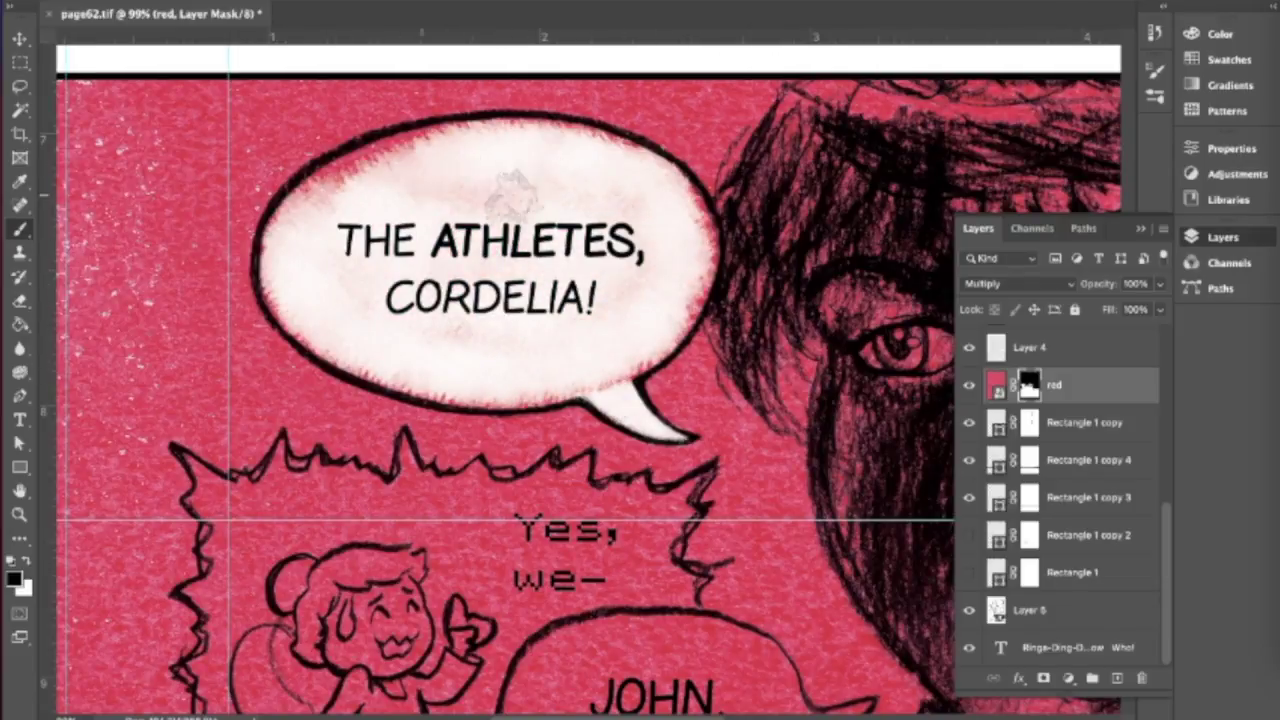
pyautogui.moveTo(365, 265); pyautogui.dragTo(352, 188)
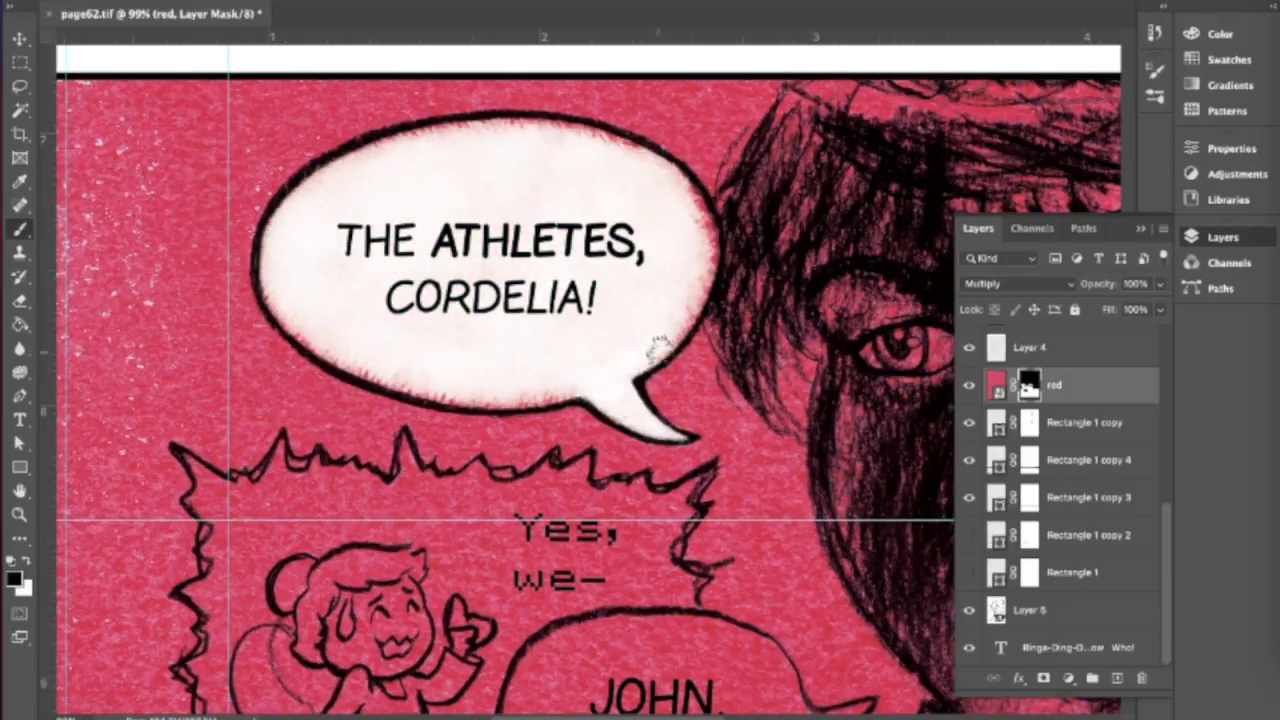
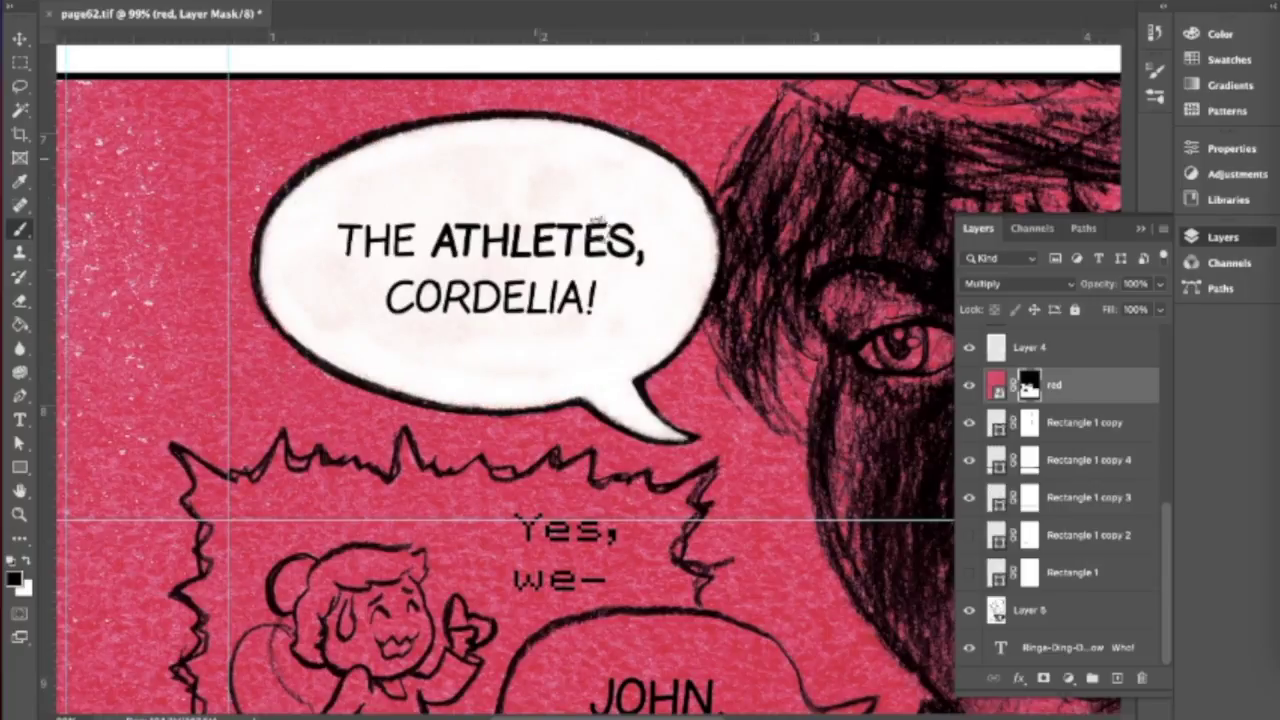
# - Mask the red out along the inside of the "JOHN. SMITH." balloon's outline, including the tail and dripping lower edge
pyautogui.hotkey('ctrl', '0')
pyautogui.scroll(5, 600, 420)
pyautogui.moveTo(735, 415)
pyautogui.mouseDown()
pyautogui.moveTo(640, 455)
pyautogui.moveTo(563, 316)
pyautogui.mouseUp()
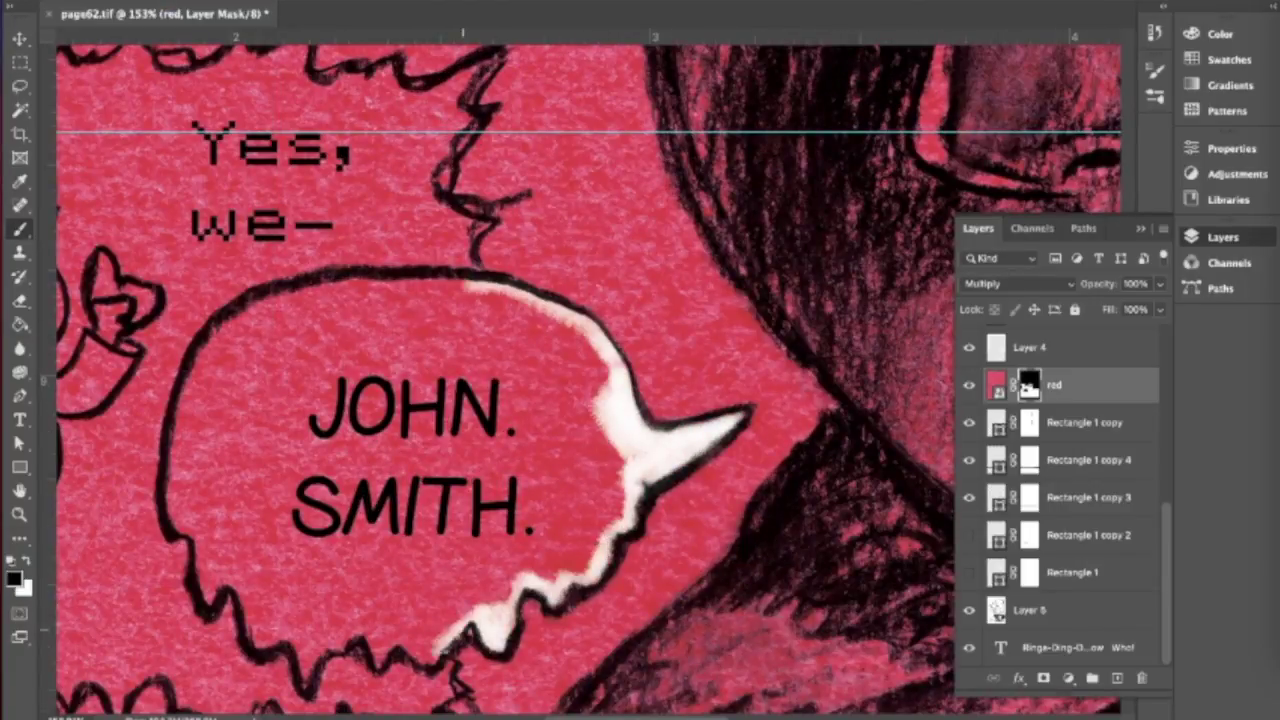
pyautogui.moveTo(478, 622); pyautogui.dragTo(360, 650)
pyautogui.moveTo(360, 650); pyautogui.dragTo(455, 560)
pyautogui.moveTo(285, 320); pyautogui.dragTo(500, 185)
# - Fill the middle of the "JOHN. SMITH." balloon's mask with solid Pencil strokes to remove the remaining red
pyautogui.scroll(-3, 500, 400)
pyautogui.scroll(3, 520, 430)
pyautogui.moveTo(660, 450)
pyautogui.mouseDown()
pyautogui.moveTo(440, 530)
pyautogui.moveTo(650, 588)
pyautogui.mouseUp()
pyautogui.scroll(-3, 60, 290)
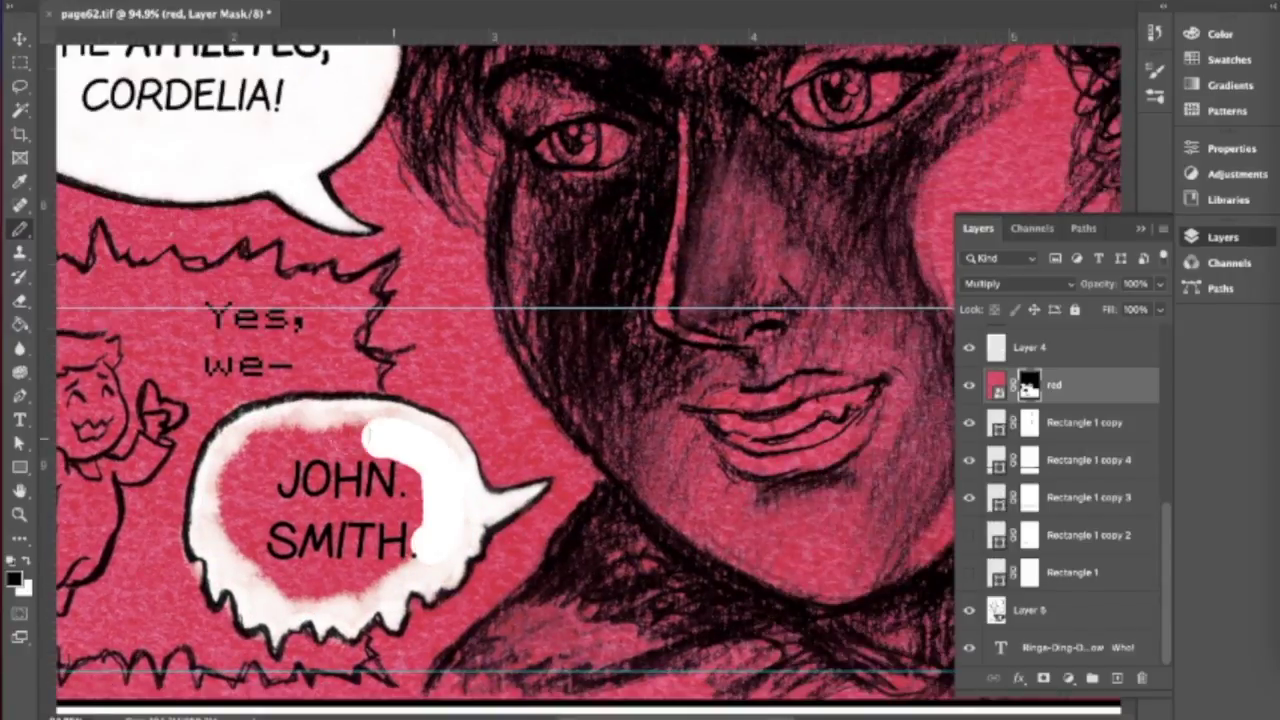
pyautogui.moveTo(280, 430); pyautogui.dragTo(420, 520)
# - Mask the red out of the spiky caption's interior around the fairy and the "Yes, we-" lettering with the Pencil
pyautogui.scroll(3, 340, 450)
pyautogui.moveTo(120, 350); pyautogui.dragTo(540, 460)
pyautogui.moveTo(400, 420); pyautogui.dragTo(480, 260)
pyautogui.moveTo(160, 520)
pyautogui.mouseDown()
pyautogui.moveTo(532, 259)
pyautogui.moveTo(234, 352)
pyautogui.mouseUp()
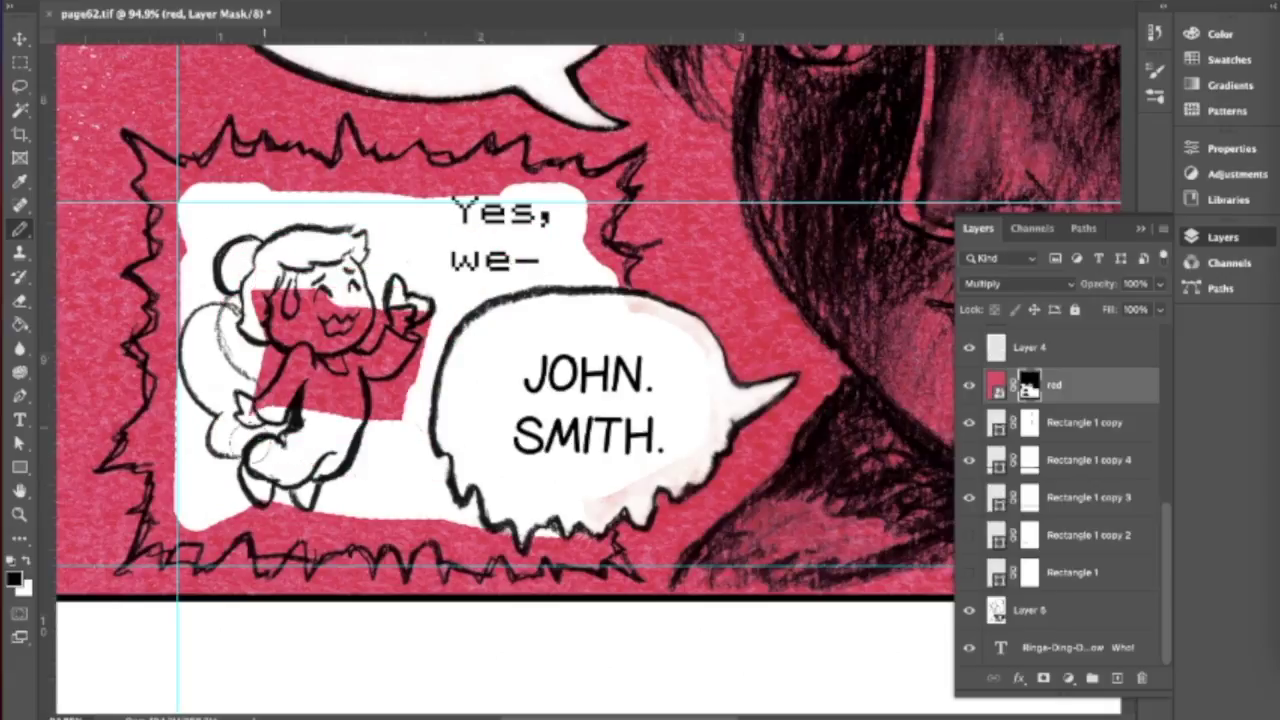
# - Clean the leftover red tint out of the "JOHN. SMITH." balloon with the Brush tool
pyautogui.scroll(-3, 400, 400)
pyautogui.scroll(4, 510, 218)
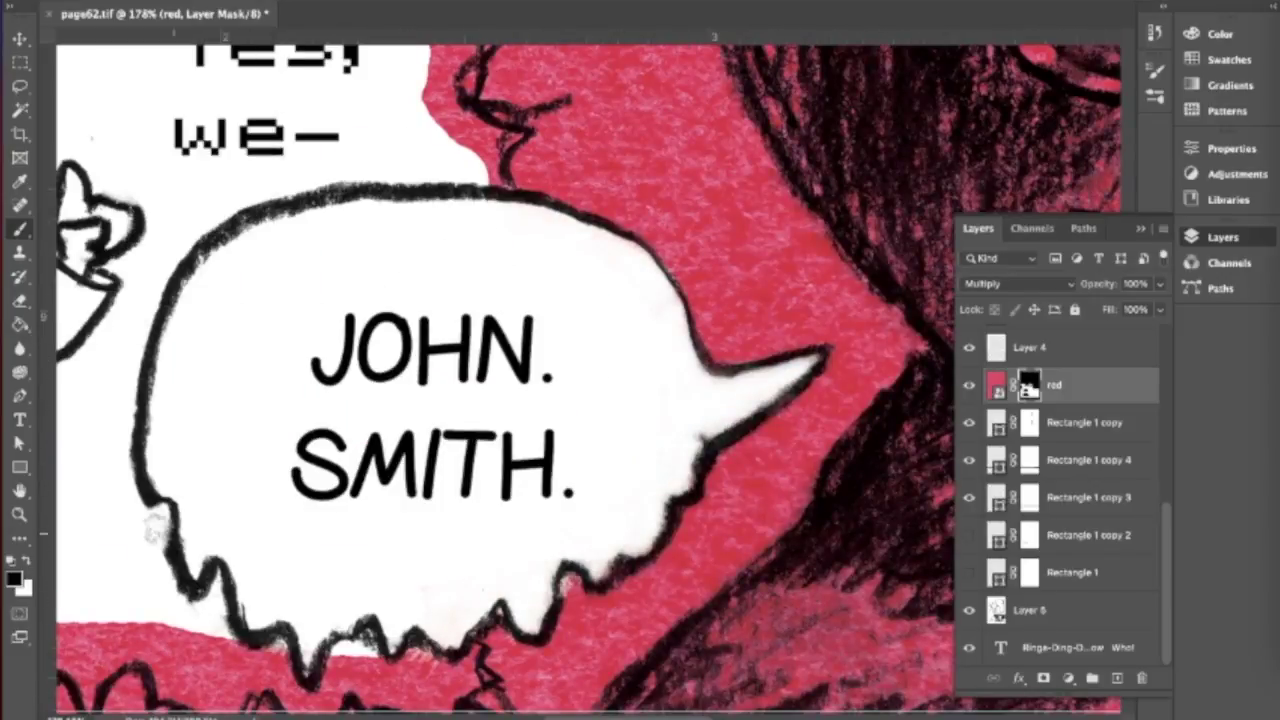
pyautogui.moveTo(540, 600); pyautogui.dragTo(660, 430)
# - Brush the red out of the spikes along the fairy caption's bottom edge, starting below the "JOHN. SMITH." balloon
pyautogui.moveTo(525, 520); pyautogui.dragTo(600, 505)
pyautogui.moveTo(347, 530); pyautogui.dragTo(370, 495)
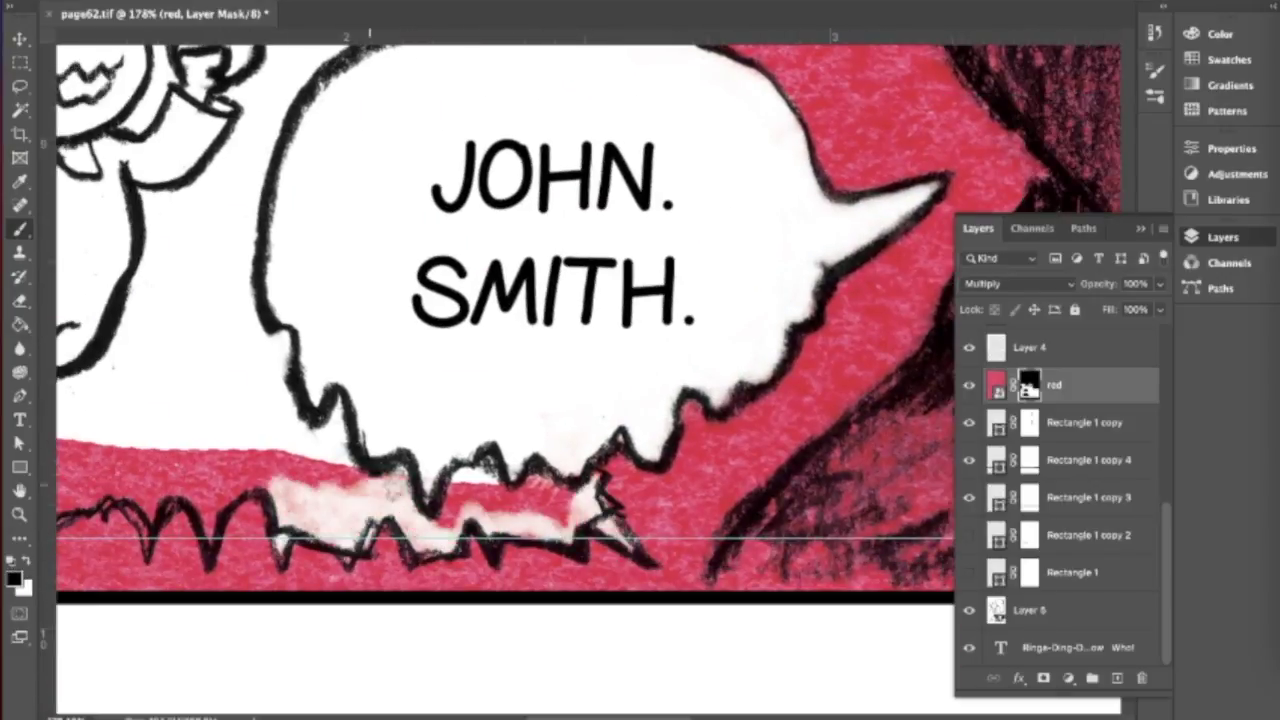
pyautogui.hscroll(-5, 588, 310)
pyautogui.hscroll(-4, 375, 508)
pyautogui.press('x')
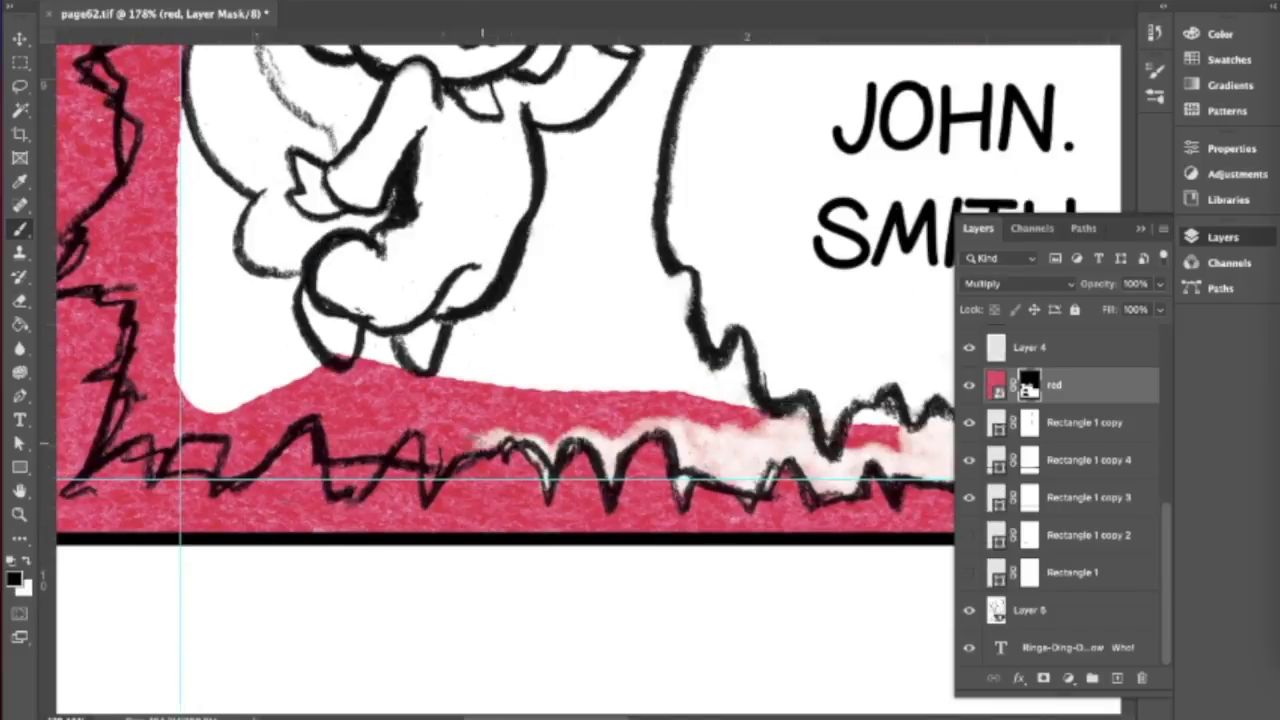
# - Brush the red out of the spikes along the fairy caption's left and top edges
pyautogui.hscroll(-5, 120, 135)
pyautogui.scroll(8, 120, 135)
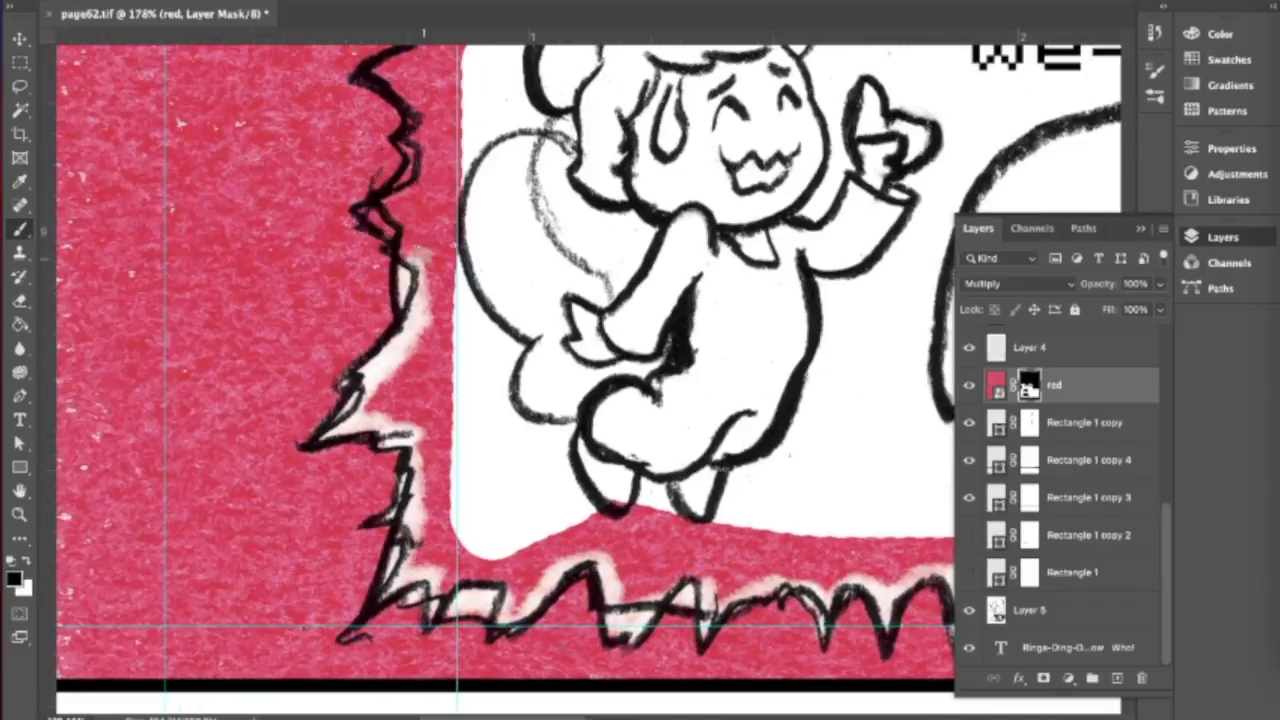
pyautogui.press('z')
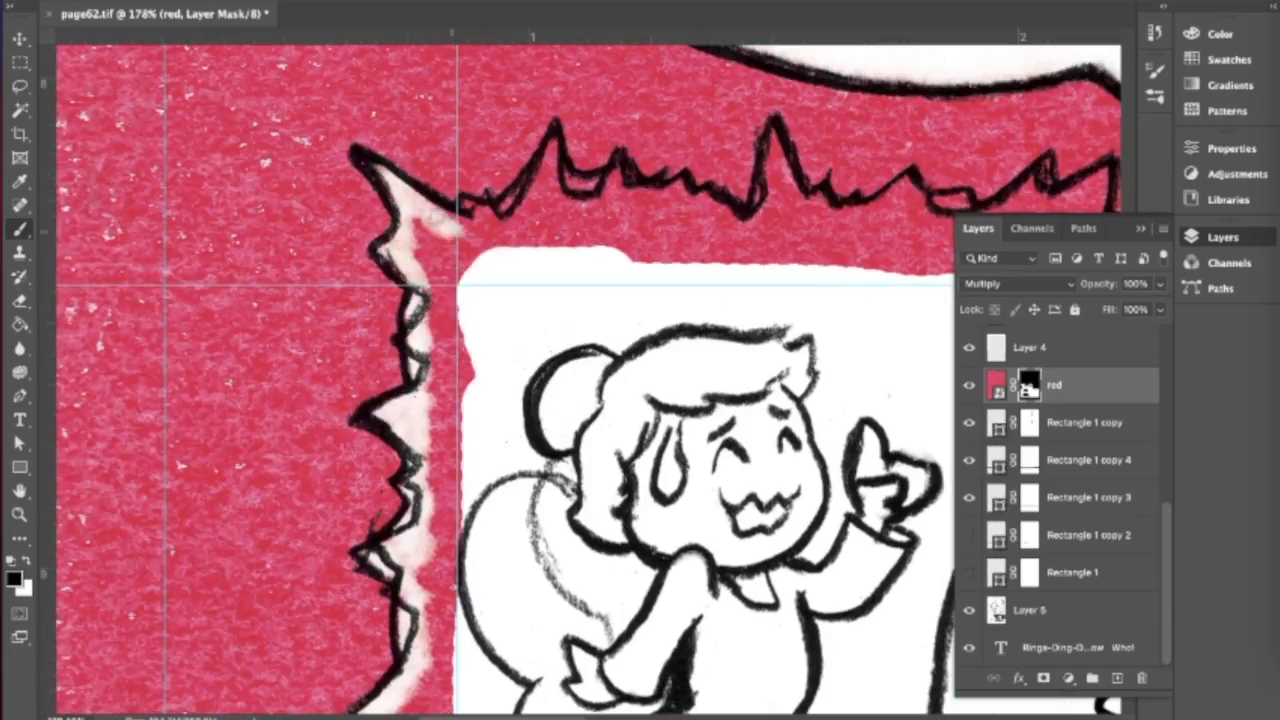
pyautogui.hscroll(8, 588, 380)
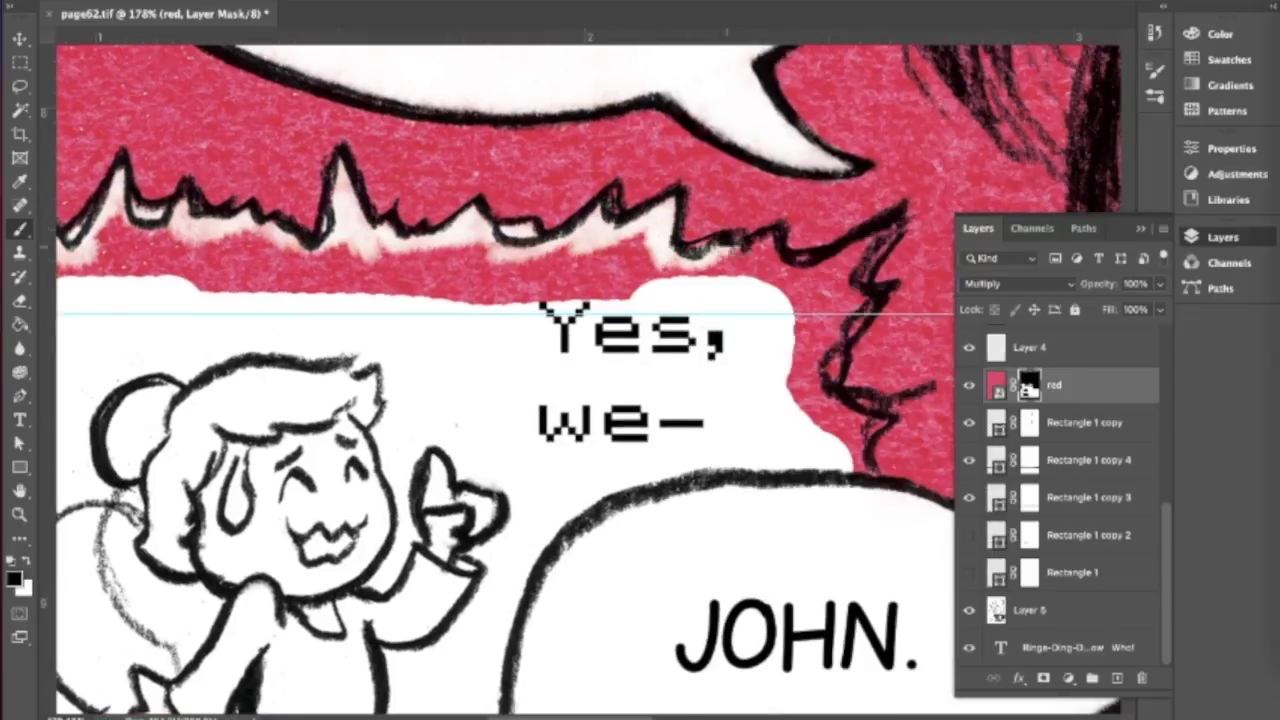
# - Mask the red out of the caption's right-hand spikes and the band left between the top spikes and the cleared interior
pyautogui.scroll(-5, 343, 314)
pyautogui.scroll(3, 343, 314)
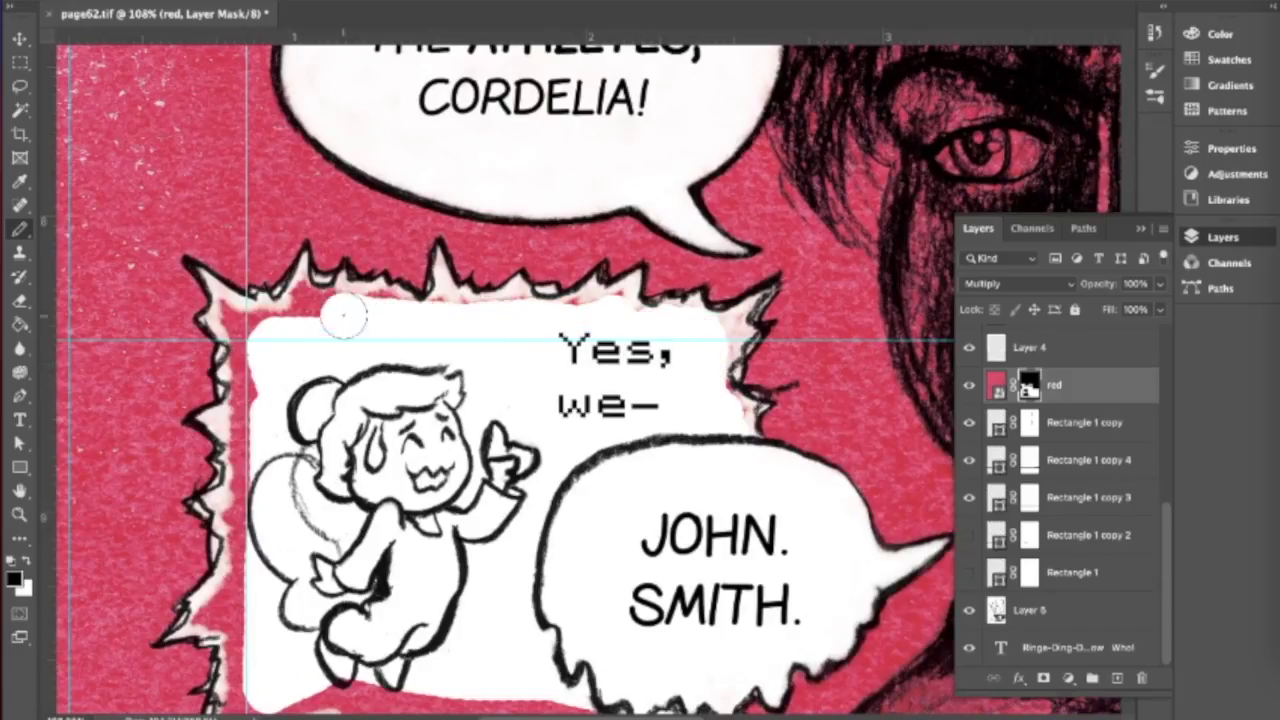
pyautogui.scroll(-2, 343, 314)
pyautogui.scroll(3, 845, 350)
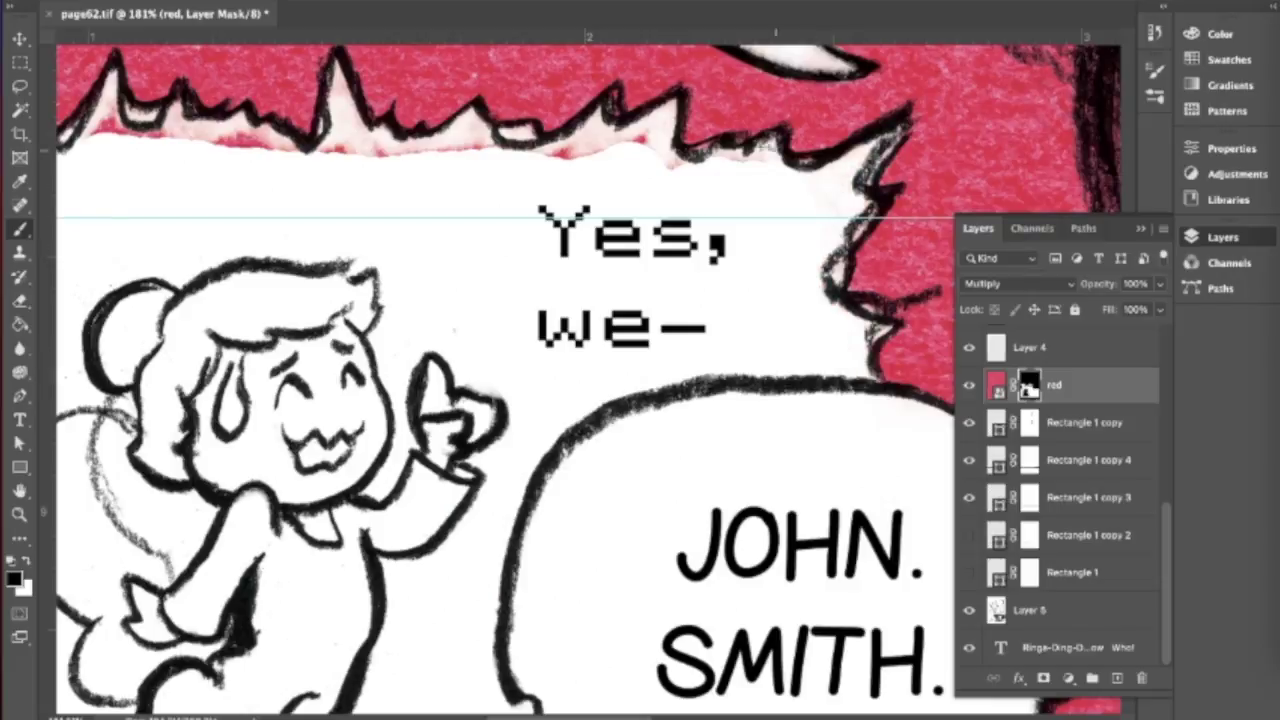
# - Clear the remaining red from inside the fairy caption's left and bottom spiky edges
pyautogui.hscroll(-6, 568, 162)
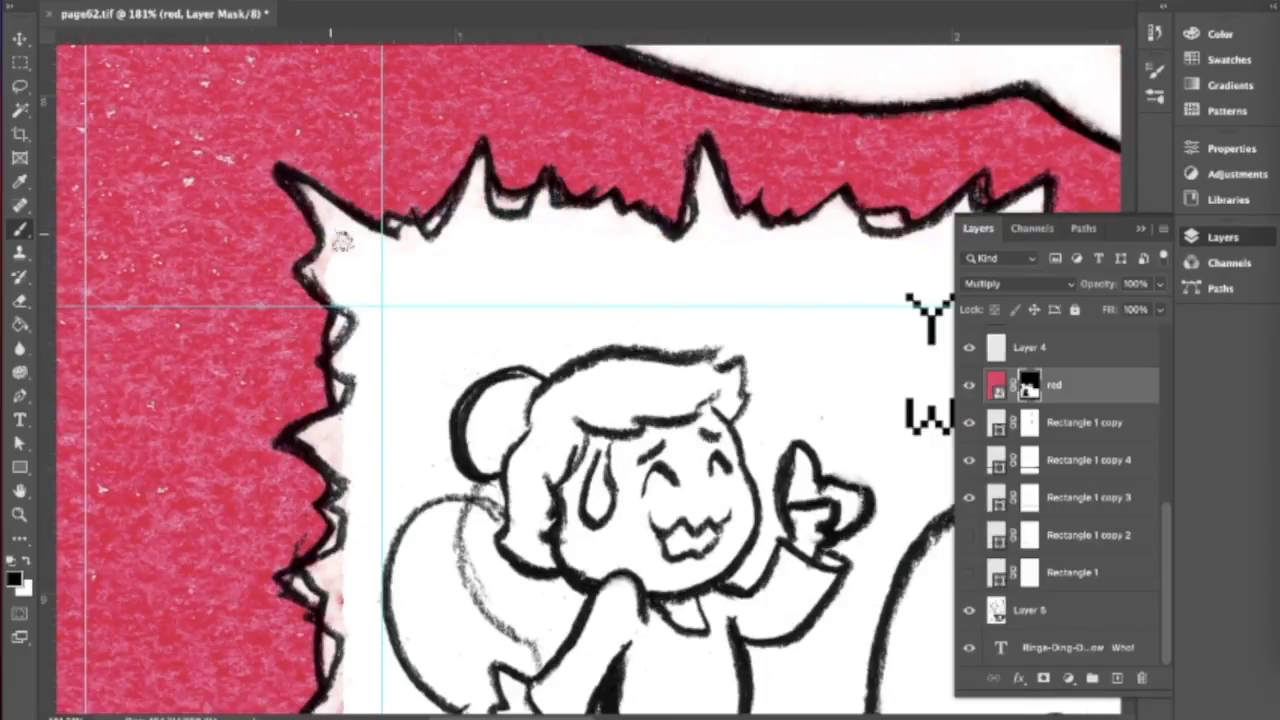
pyautogui.scroll(-6, 342, 242)
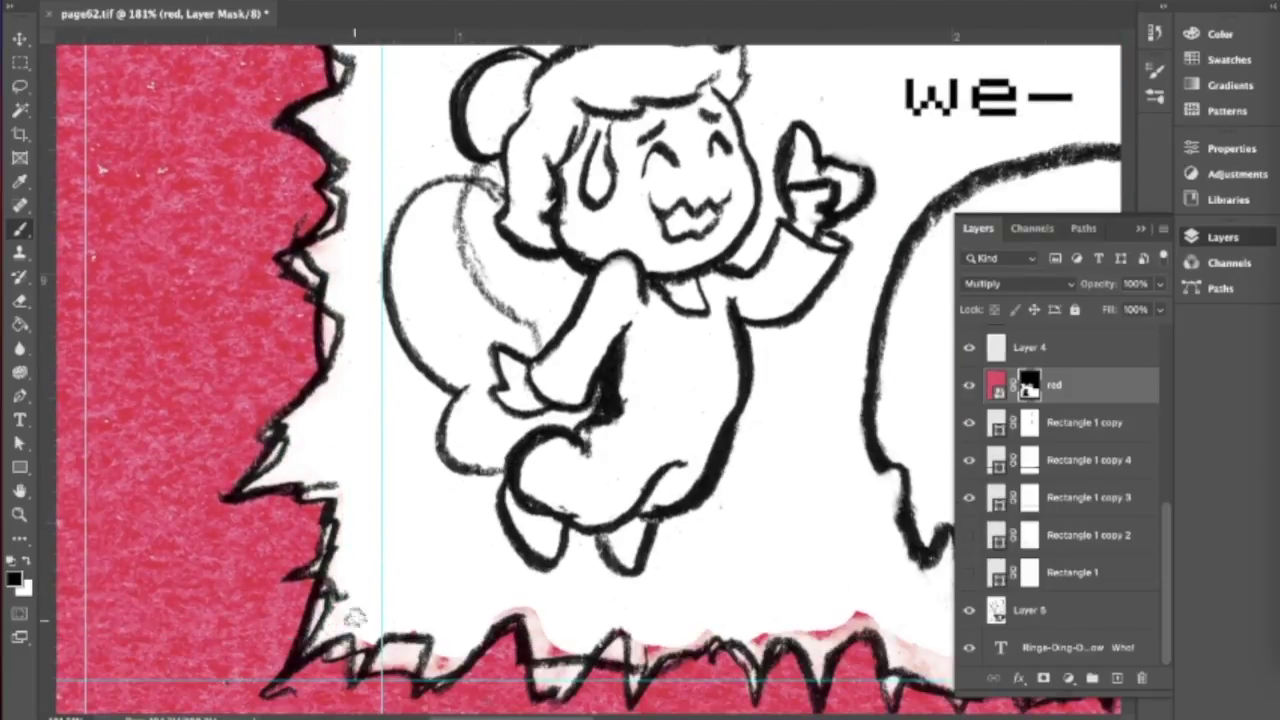
pyautogui.scroll(-1, 355, 617)
pyautogui.hscroll(8, 662, 584)
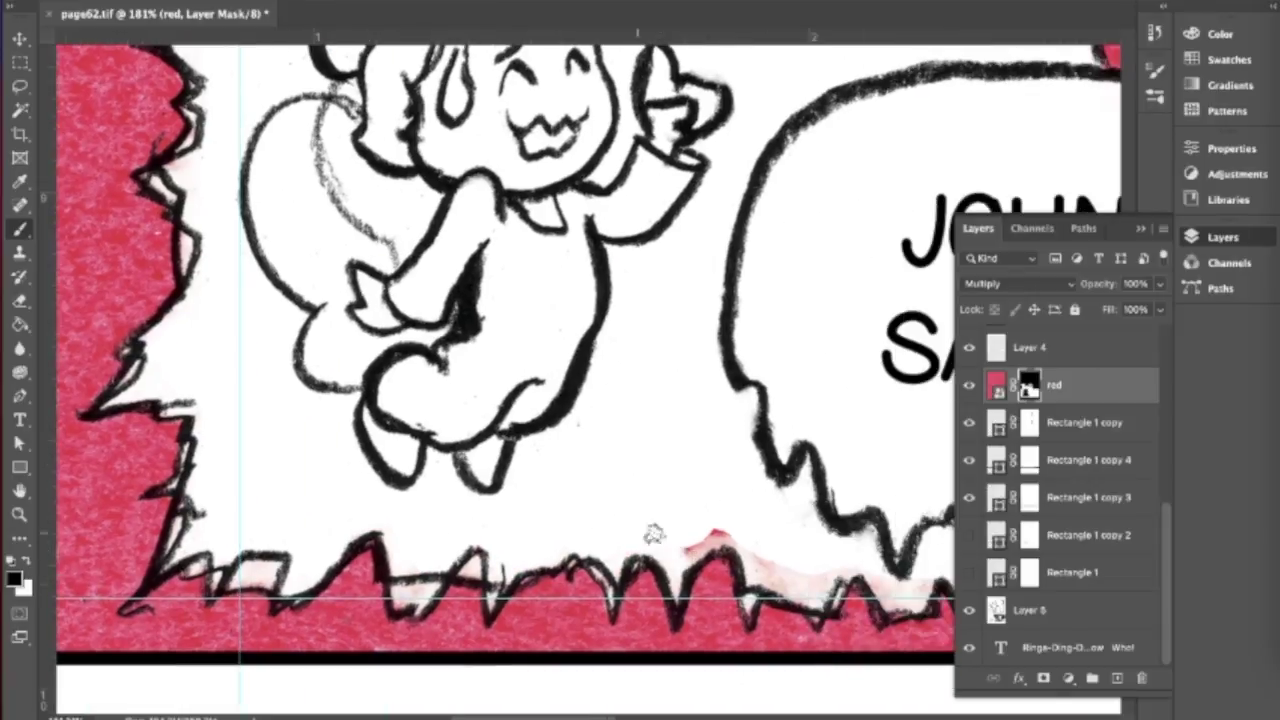
# - Cover the whole page with the red orange texture, masked like the red layer and blended in Multiply
pyautogui.scroll(-10, 652, 523)
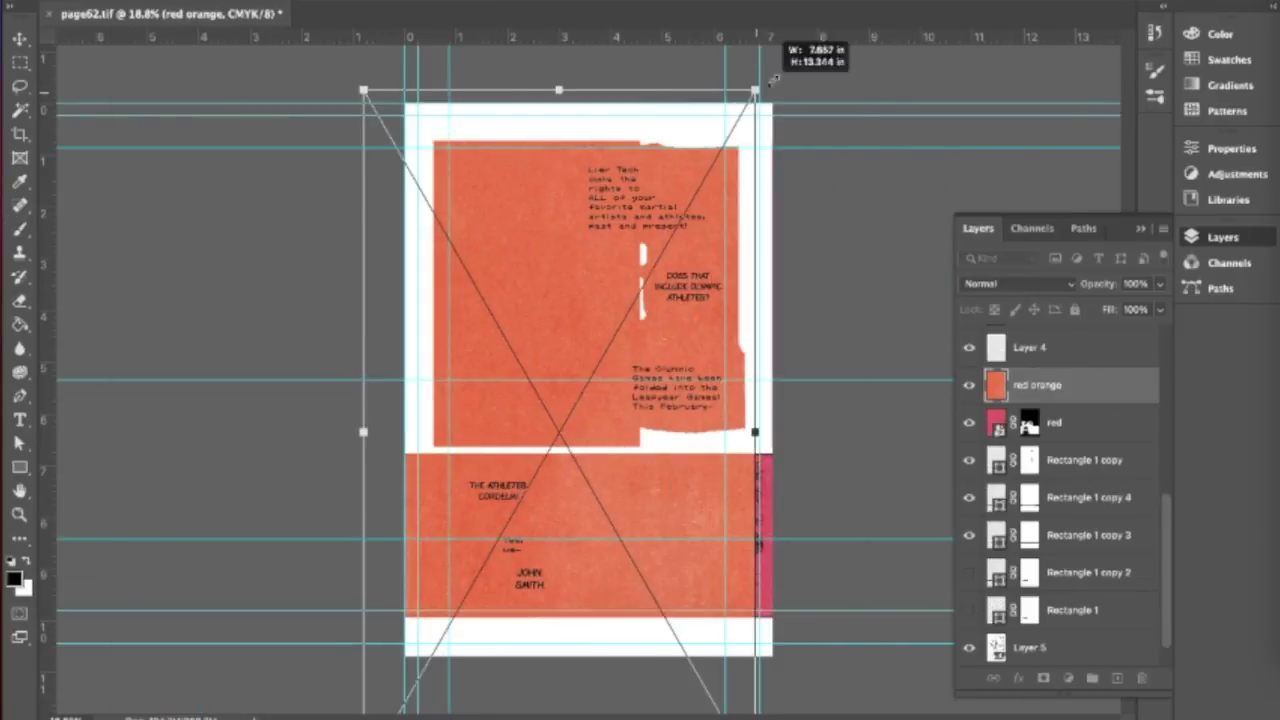
pyautogui.press('Return')
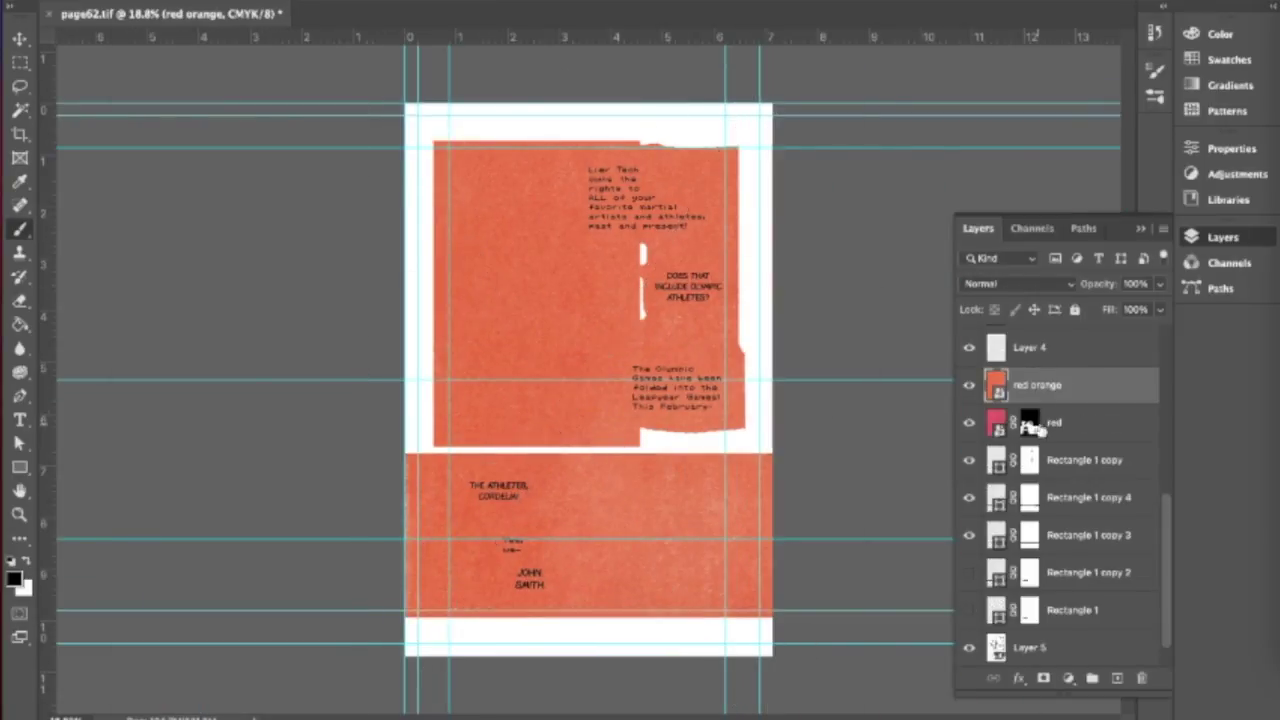
pyautogui.doubleClick(1120, 384)
pyautogui.click(686, 364)
pyautogui.click(660, 410)
pyautogui.click(947, 333)
# - Lower the red layer's opacity to 80% and place the yellow pale gold wheat texture above it
pyautogui.click(1055, 422)
pyautogui.doubleClick(1120, 422)
pyautogui.click(947, 333)
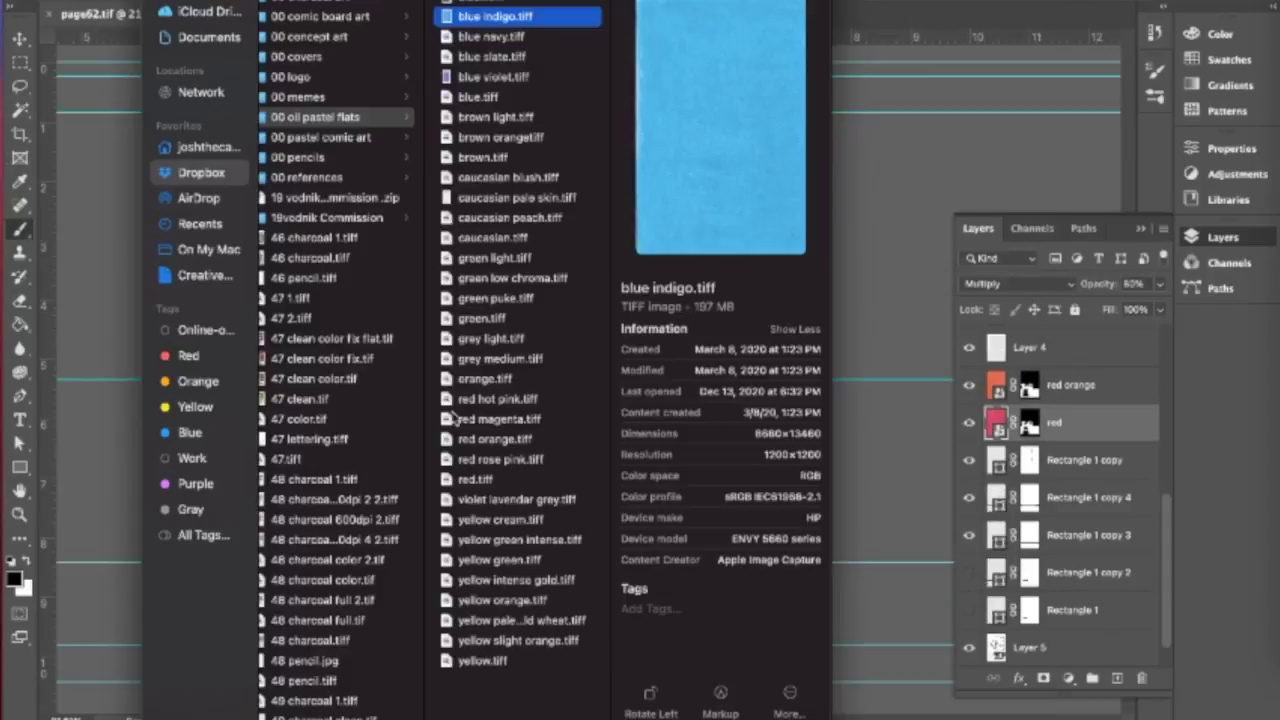
pyautogui.moveTo(520, 657); pyautogui.dragTo(137, 632)
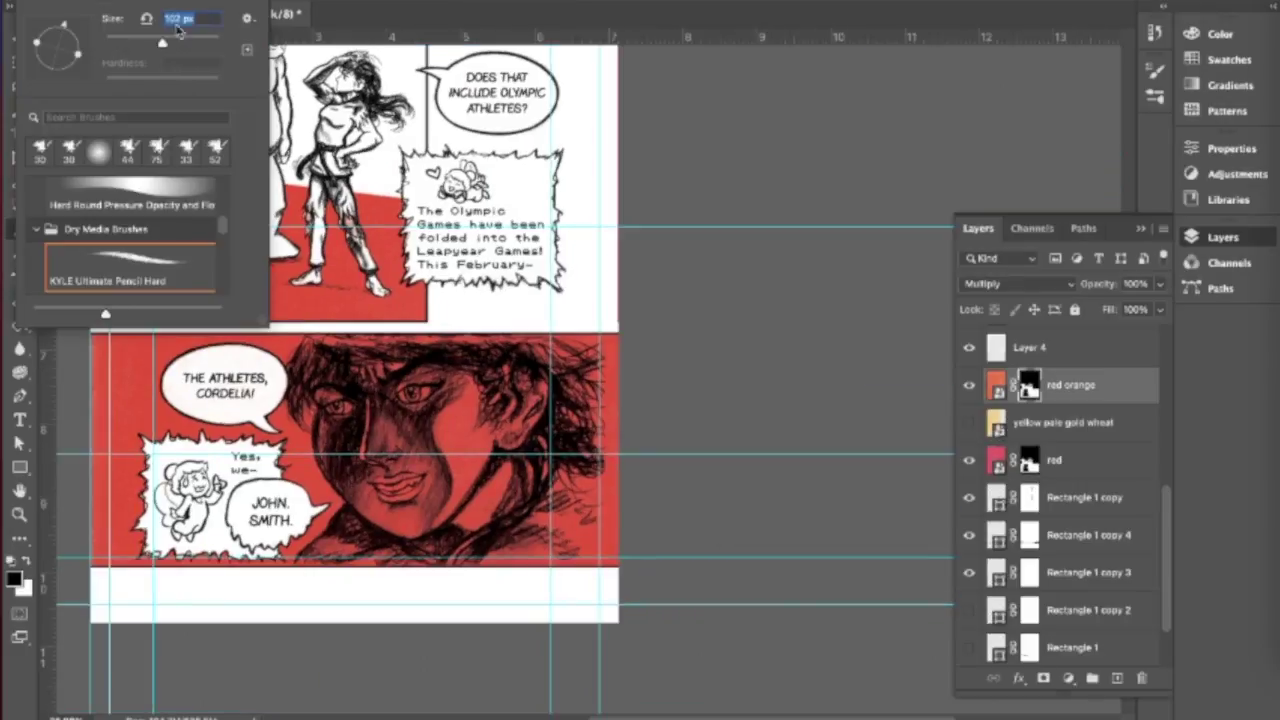
# - Mask the red orange and red down on the lit cheek and neck of the close-up face
pyautogui.press('super+plus')
pyautogui.press('Return')
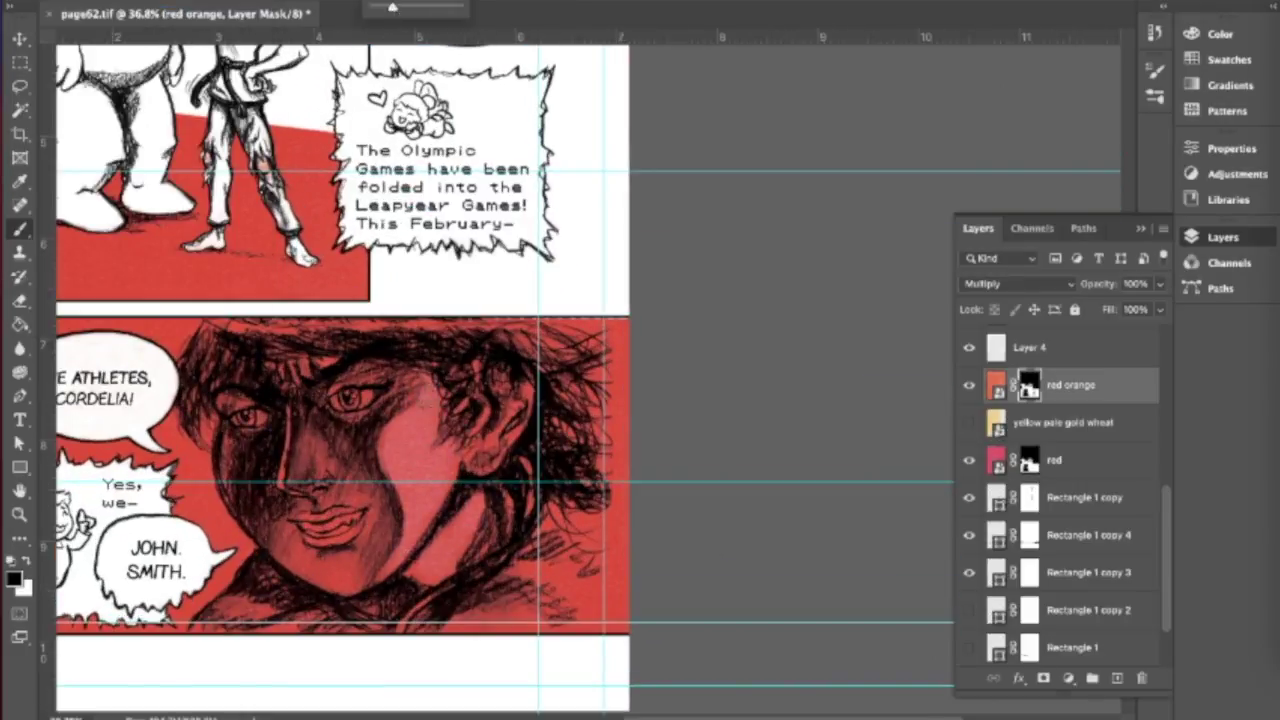
pyautogui.press('x')
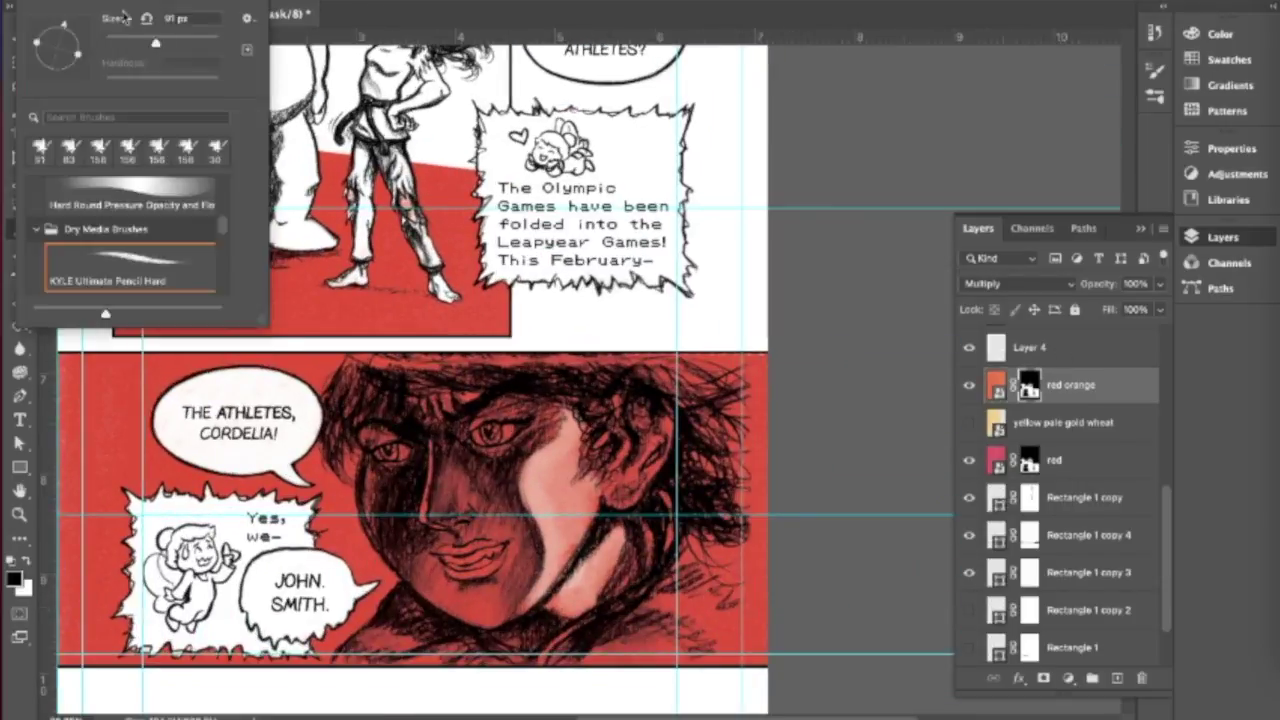
# - Brush a lighter tone into the close-up face's ear on the red and red orange masks
pyautogui.press('Return')
pyautogui.hotkey('alt', '[')
pyautogui.hotkey('alt', ']')
pyautogui.press('Return')
pyautogui.hotkey('alt', '[')
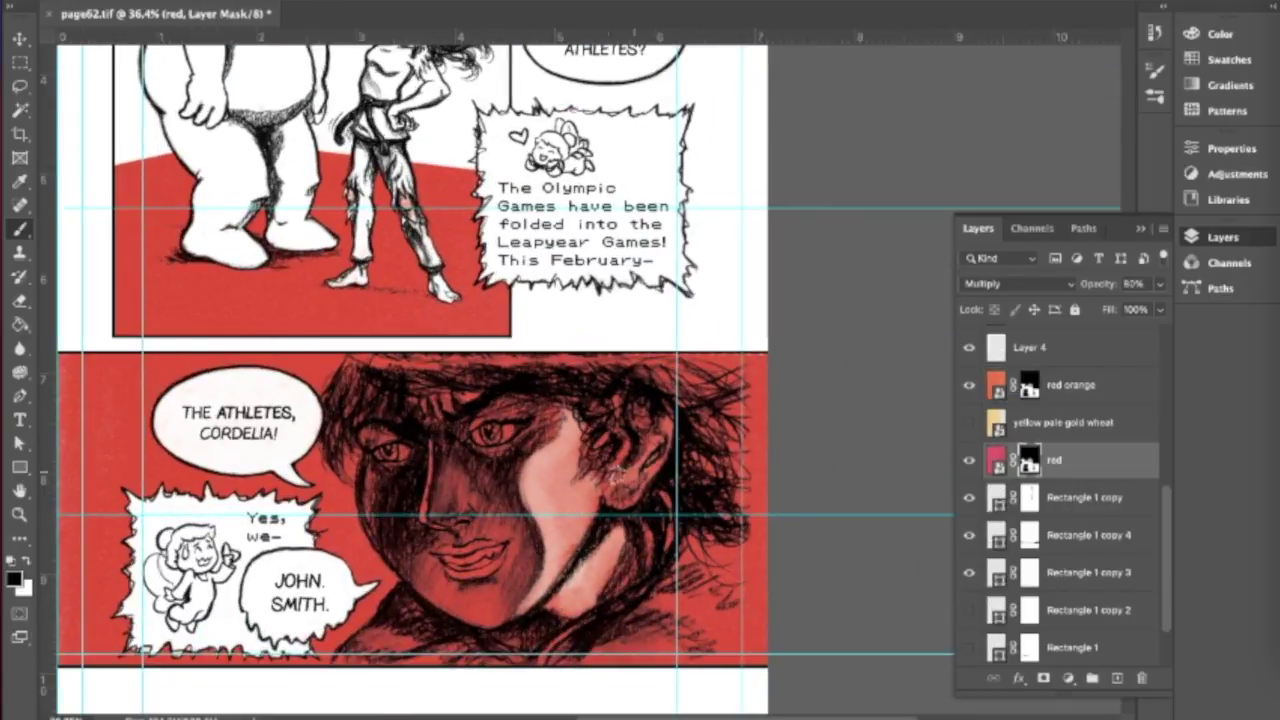
pyautogui.scroll(3, 595, 377)
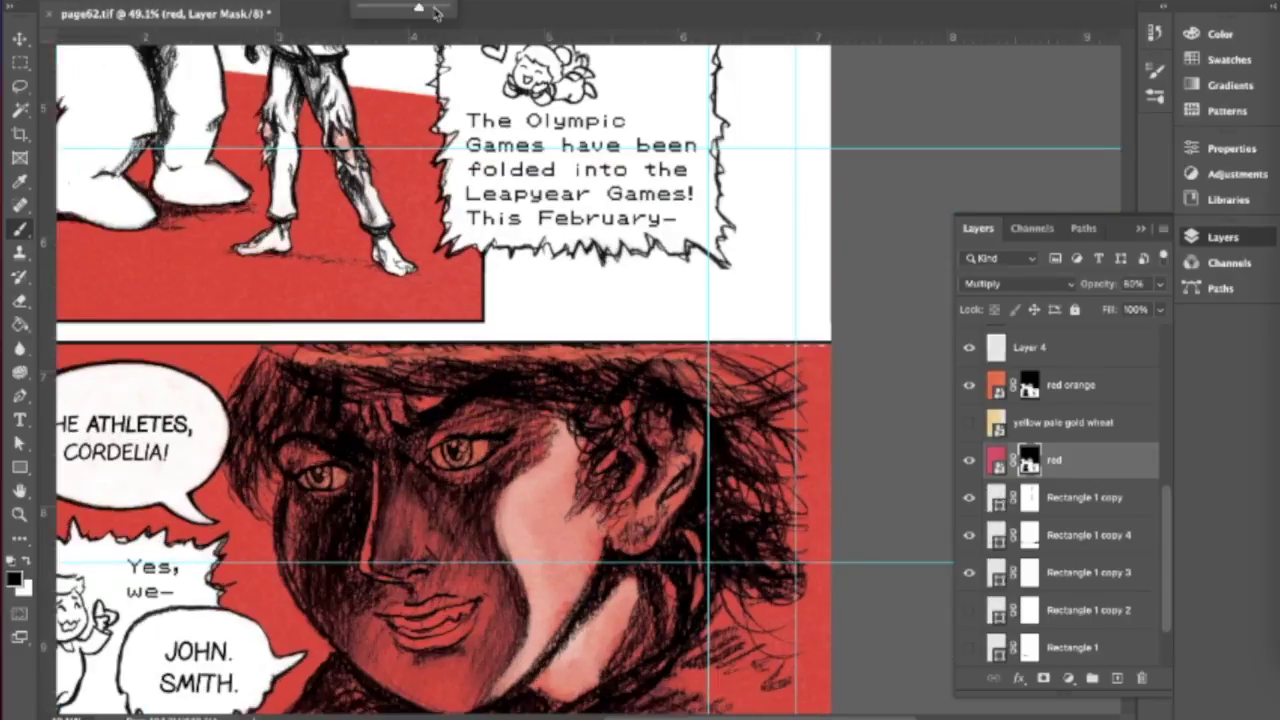
# - Mask the colour out of the whites of the eyes and the nose highlight, keeping the existing layer mask
pyautogui.scroll(-3, 384, 403)
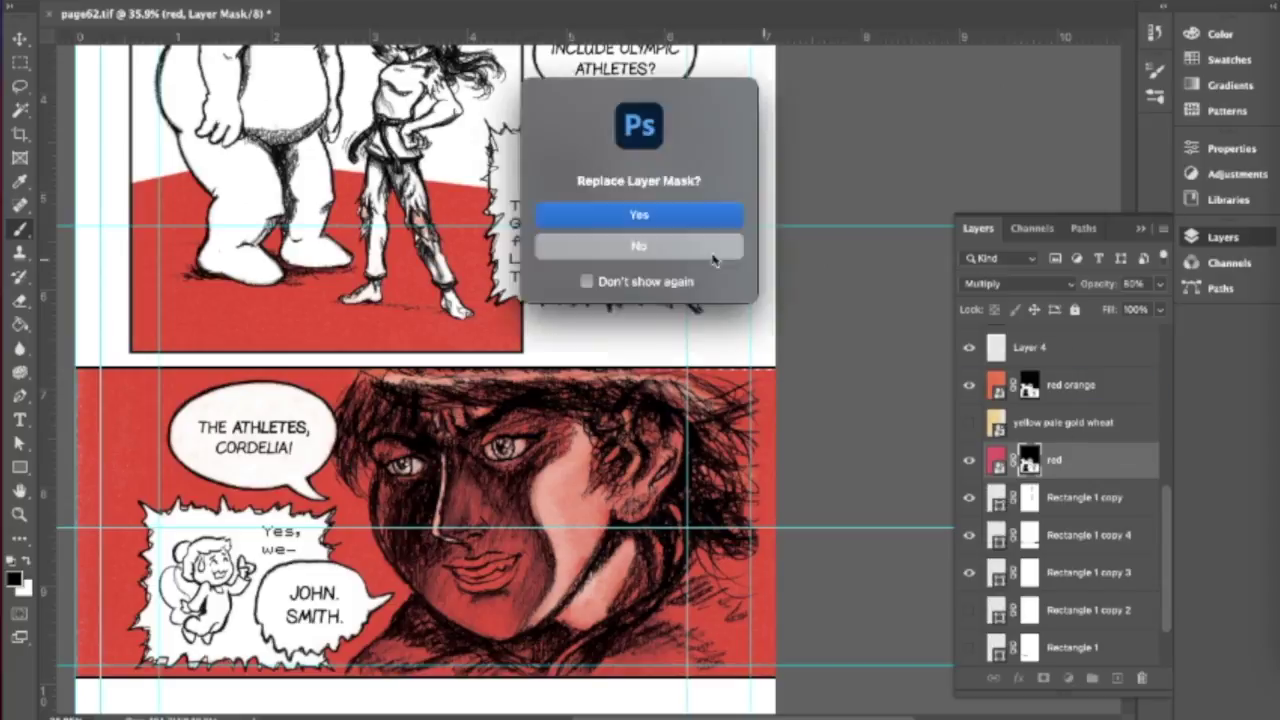
pyautogui.press('Escape')
pyautogui.scroll(-3, 625, 420)
pyautogui.scroll(3, 625, 420)
pyautogui.hotkey('alt', ']')
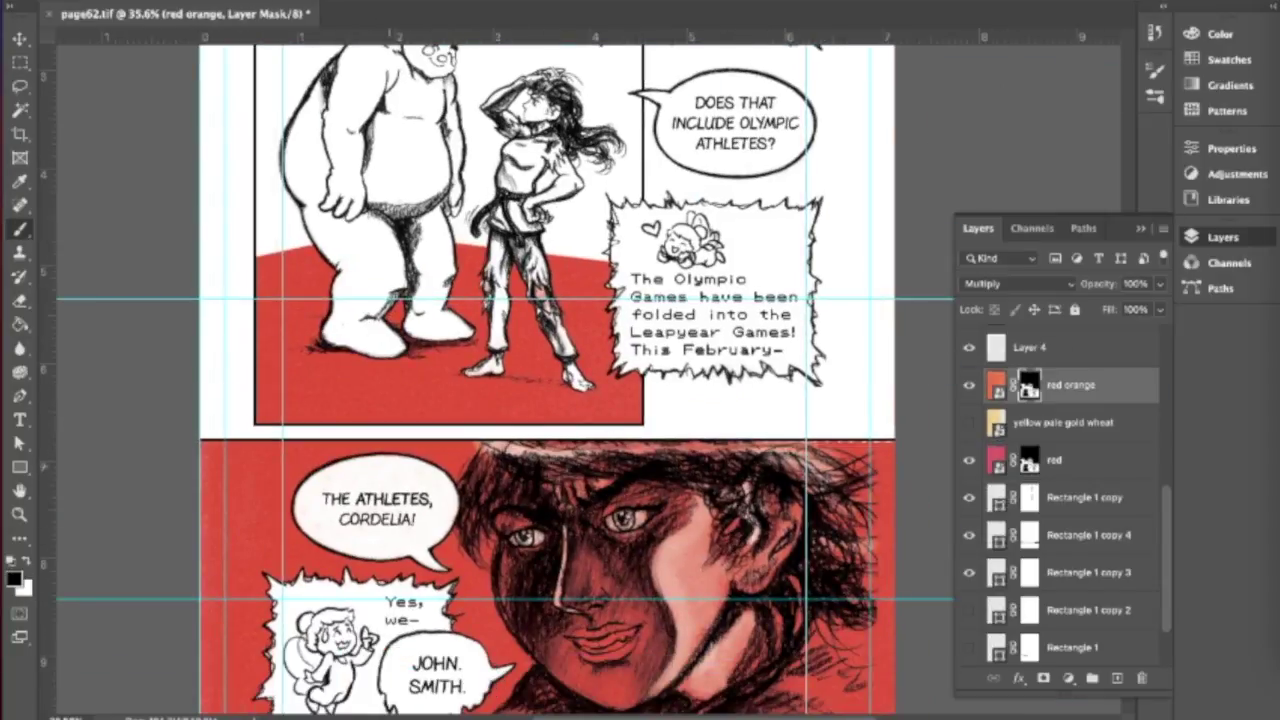
# - Lighten the cap brim and lower face of the close-up by brushing on the red and red orange masks
pyautogui.hotkey('alt', '[')
pyautogui.scroll(-2, 605, 445)
pyautogui.press('x')
pyautogui.hotkey('alt', ']')
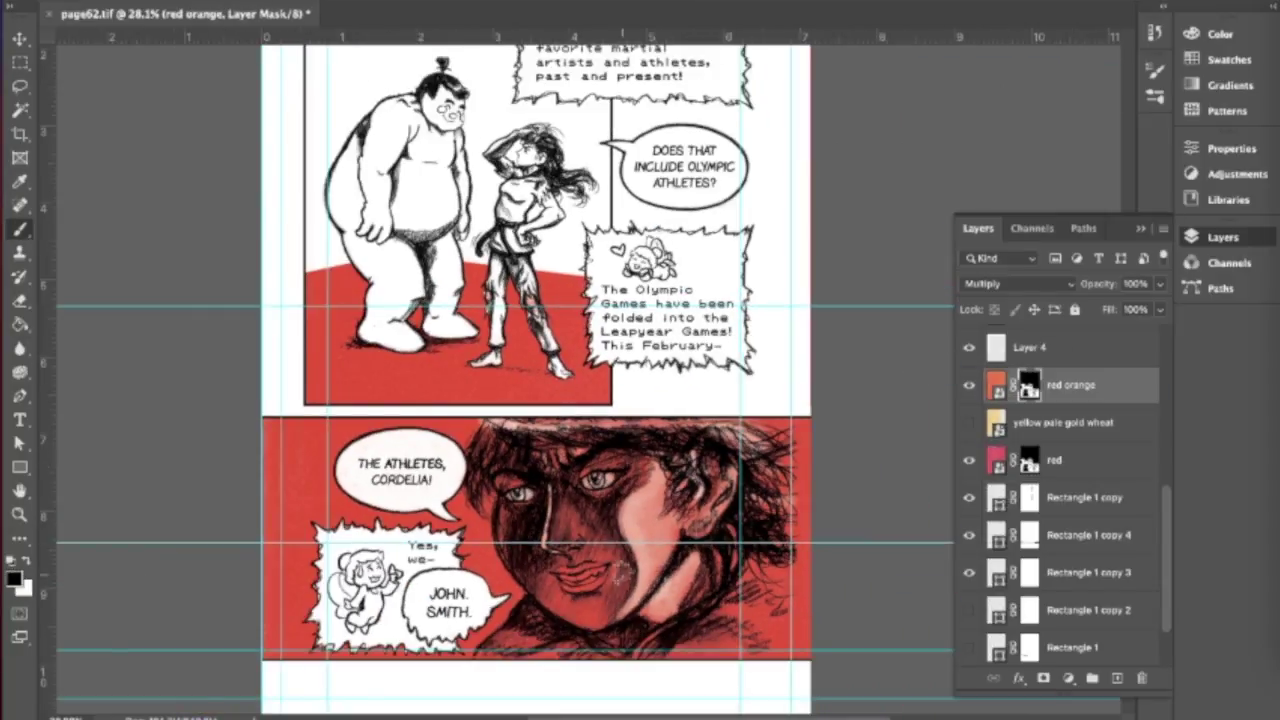
pyautogui.hotkey('alt', '[')
pyautogui.scroll(1, 605, 390)
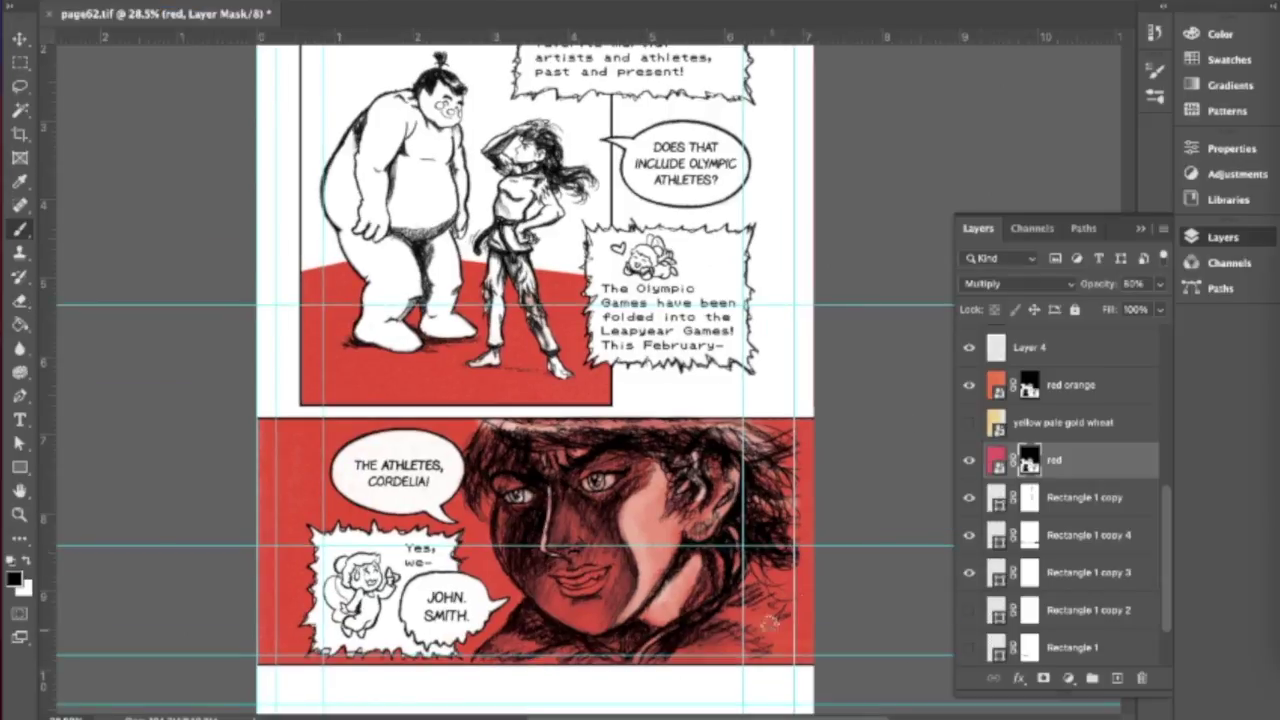
# - Refine the highlights on the close-up's jacket shoulder and facial details, alternating between the red and red orange masks
pyautogui.hotkey('alt', ']')
pyautogui.hotkey('alt', '[')
pyautogui.scroll(-1, 467, 450)
pyautogui.hotkey('alt', ']')
pyautogui.scroll(-1, 460, 600)
pyautogui.scroll(3, 455, 605)
pyautogui.rightClick(147, 48)
pyautogui.hotkey('alt', '[')
pyautogui.press('Escape')
pyautogui.scroll(-1, 500, 400)
pyautogui.hotkey('alt', ']')
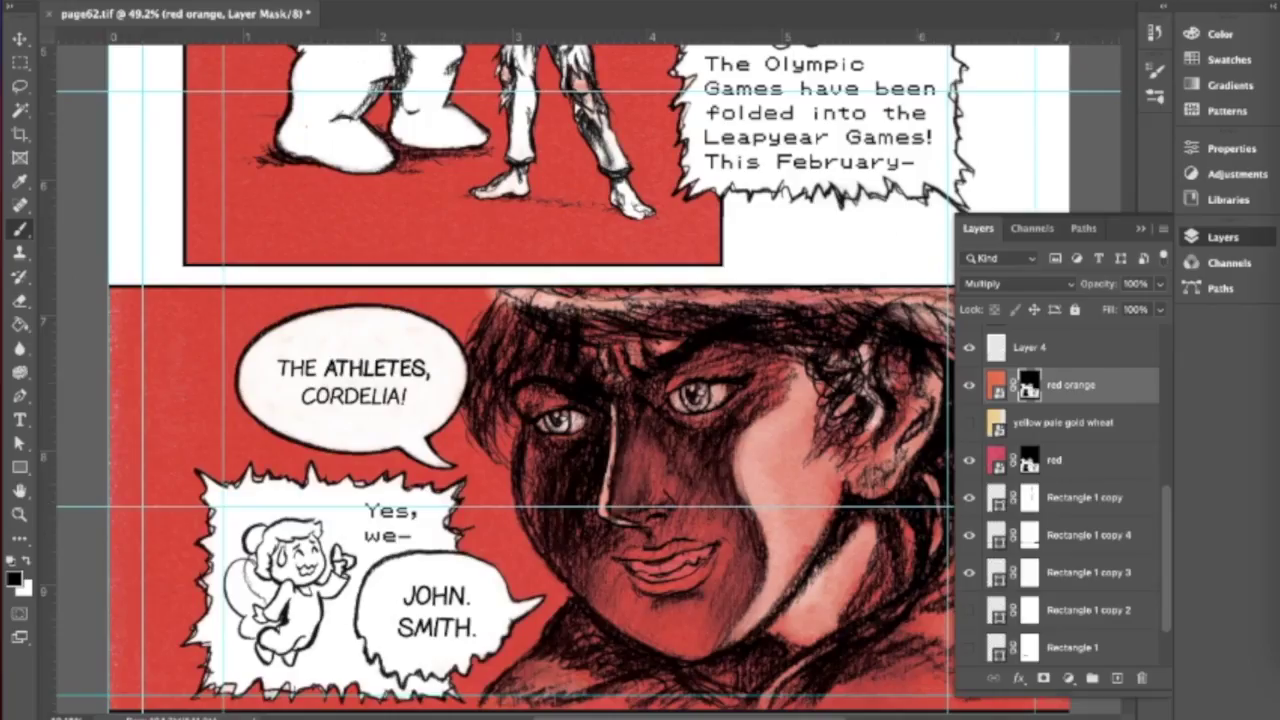
pyautogui.hotkey('alt', '[')
# - Show the yellow pale gold wheat layer, invert its mask to black and try a stroke across the upper panel
pyautogui.scroll(-3, 500, 400)
pyautogui.hotkey('alt', ']')
pyautogui.hotkey('ctrl', ',')
pyautogui.hotkey('ctrl', 'i')
pyautogui.scroll(2, 584, 379)
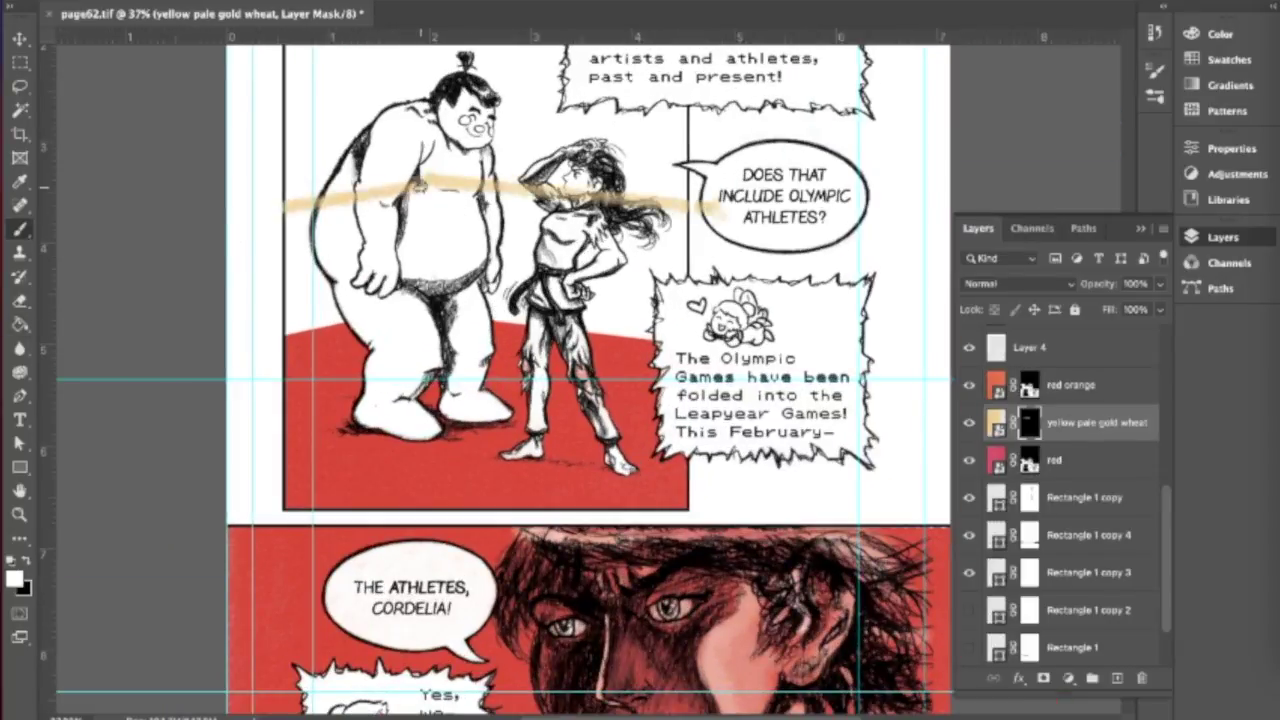
# - Set the wheat layer to Multiply and fill the wall behind both figures on its mask with the Pencil tool
pyautogui.scroll(-3, 586, 379)
pyautogui.scroll(2, 586, 379)
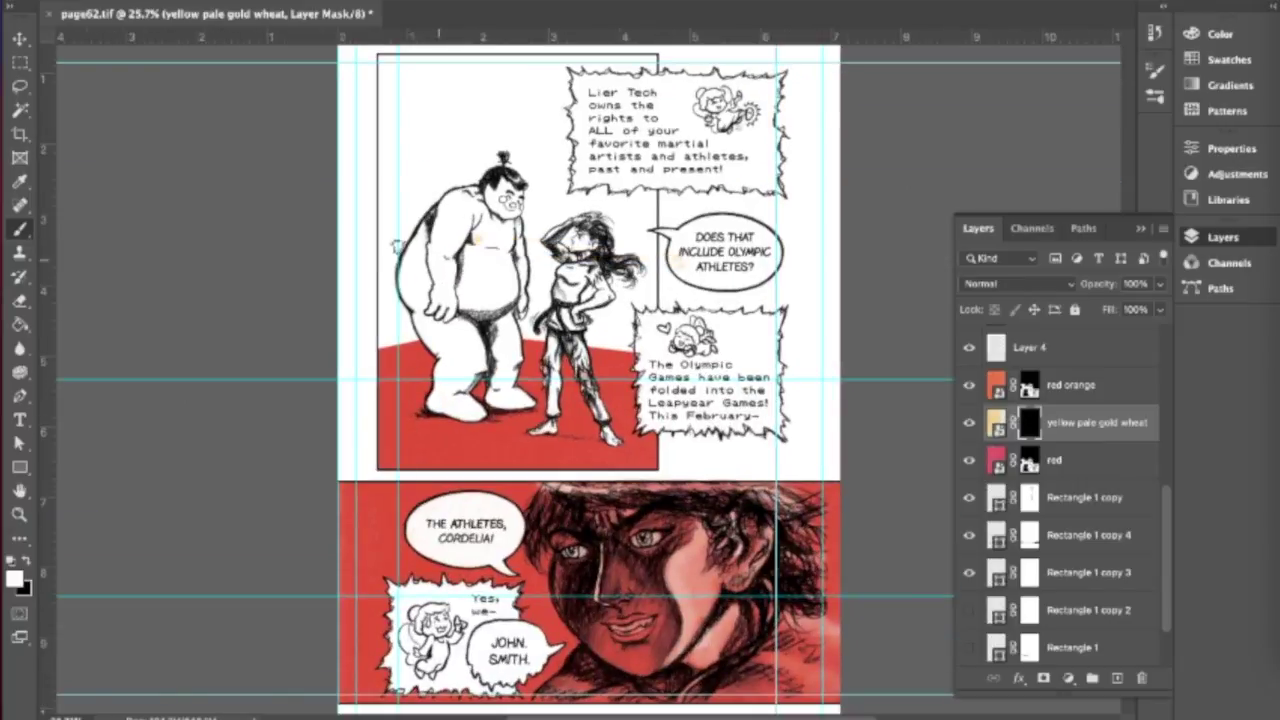
pyautogui.scroll(-2, 325, 238)
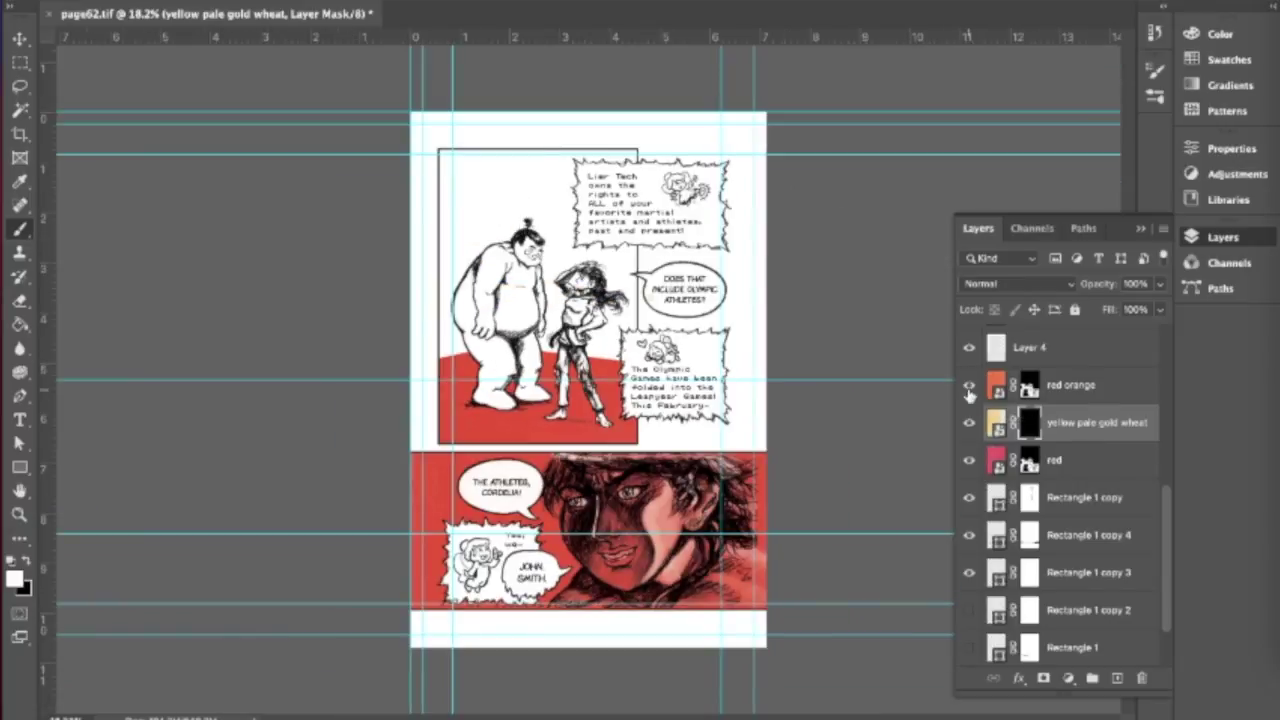
pyautogui.scroll(3, 325, 238)
pyautogui.rightClick(19, 228)
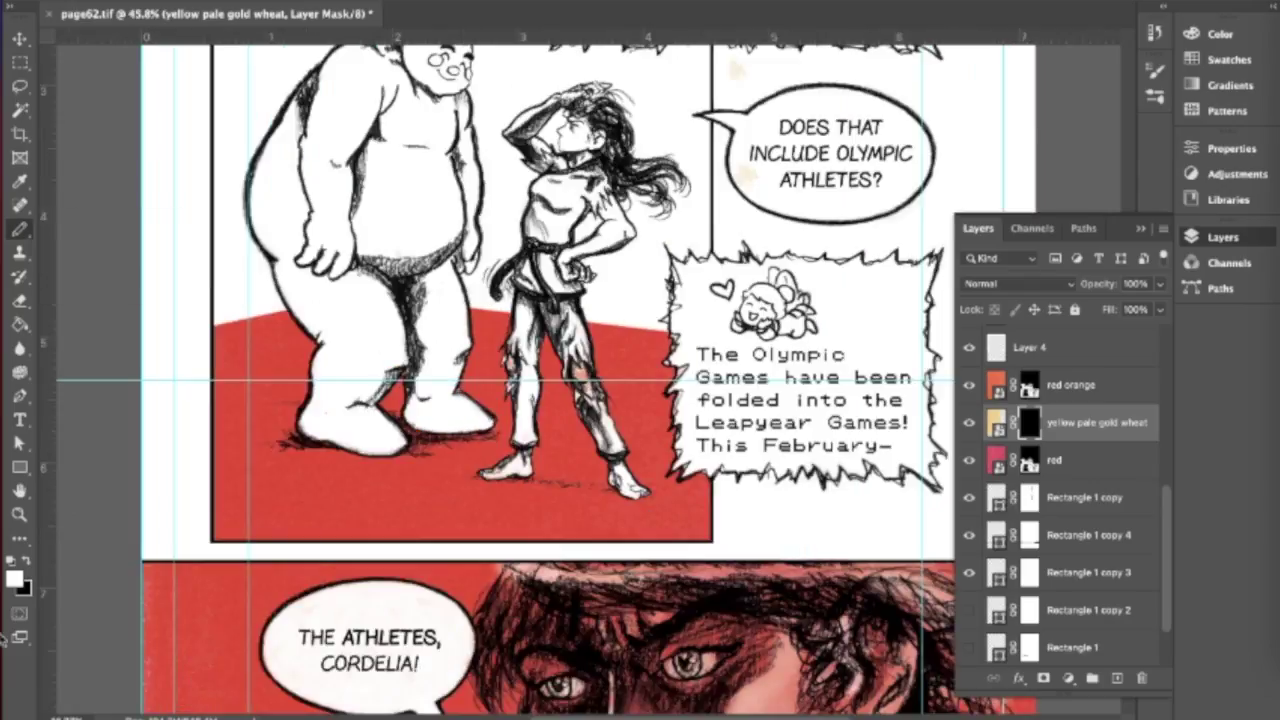
pyautogui.click(70, 242)
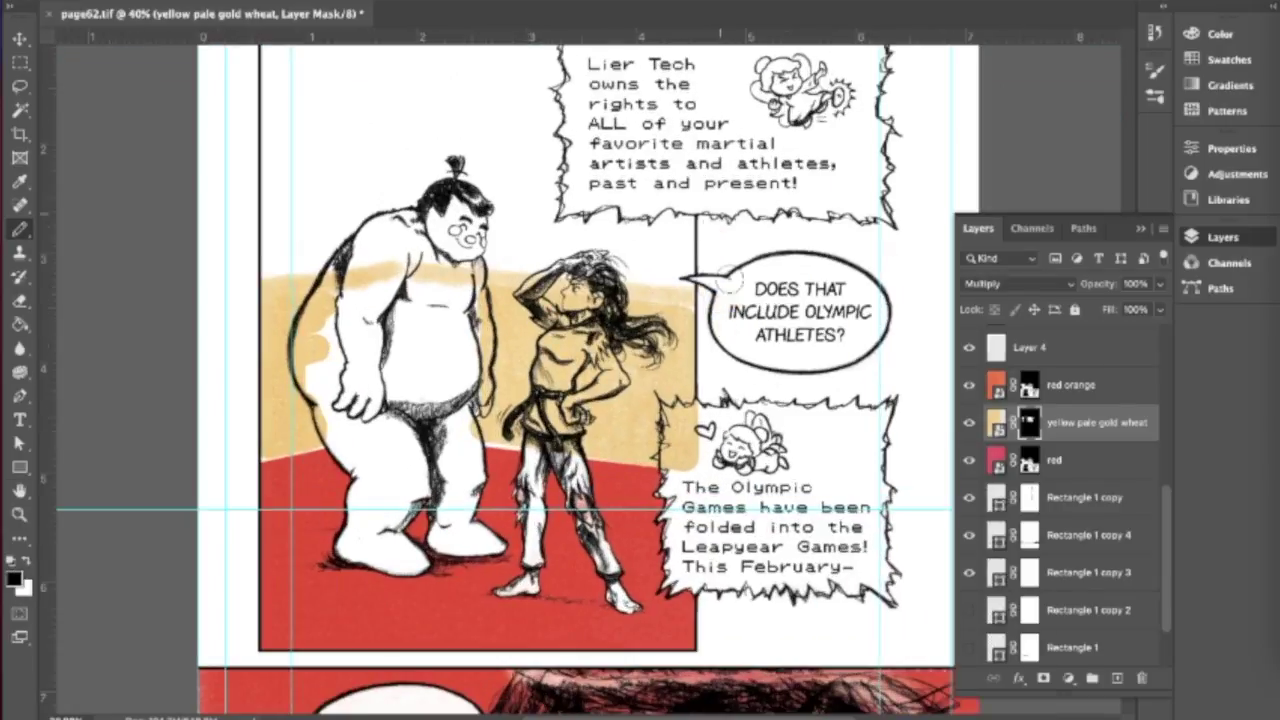
# - Brush a paler wheat wash over the upper wall up to the panel border and soften the darker band behind the figures
pyautogui.scroll(3, 135, 60)
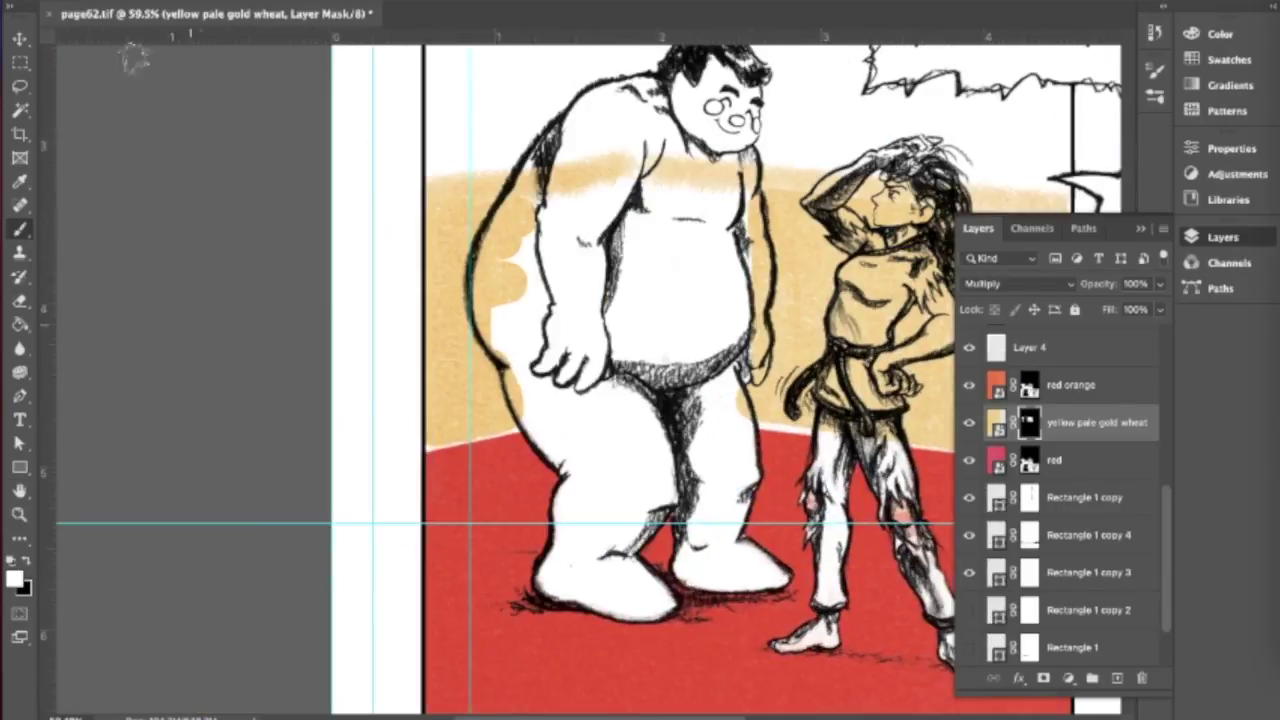
pyautogui.scroll(-2, 415, 445)
pyautogui.scroll(2, 300, 240)
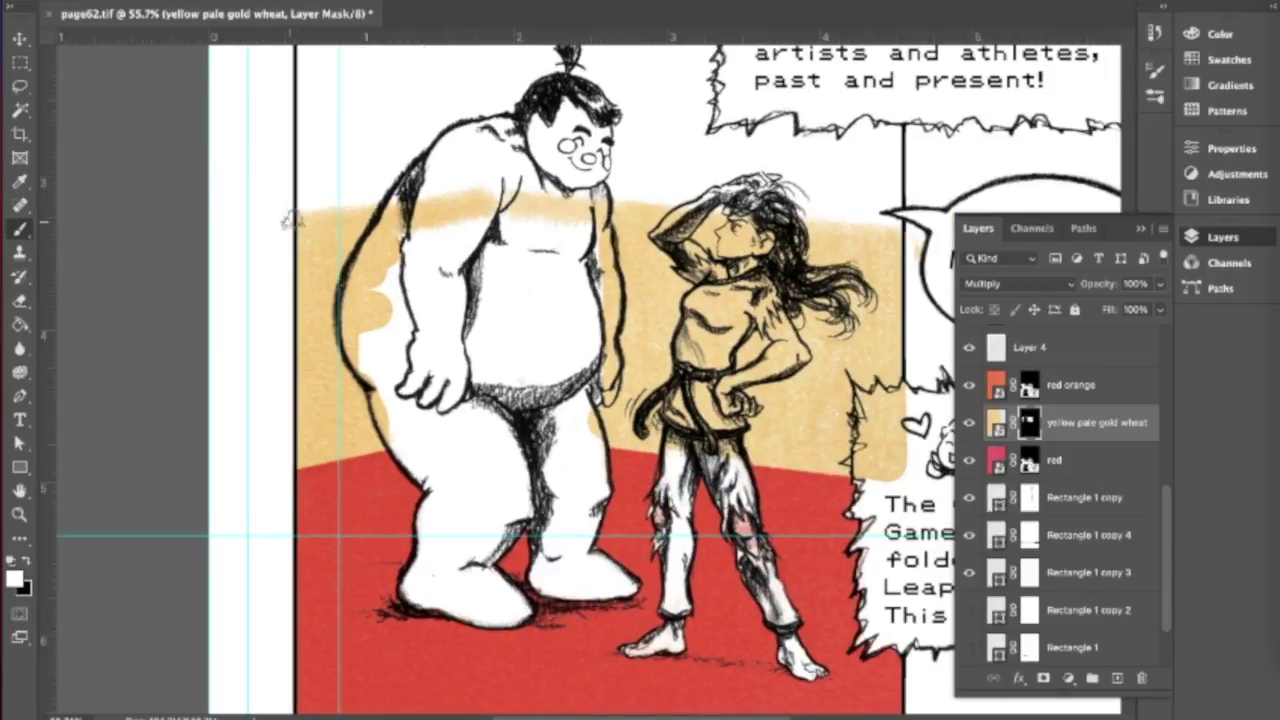
pyautogui.scroll(-3, 290, 220)
pyautogui.rightClick(290, 220)
pyautogui.press('Escape')
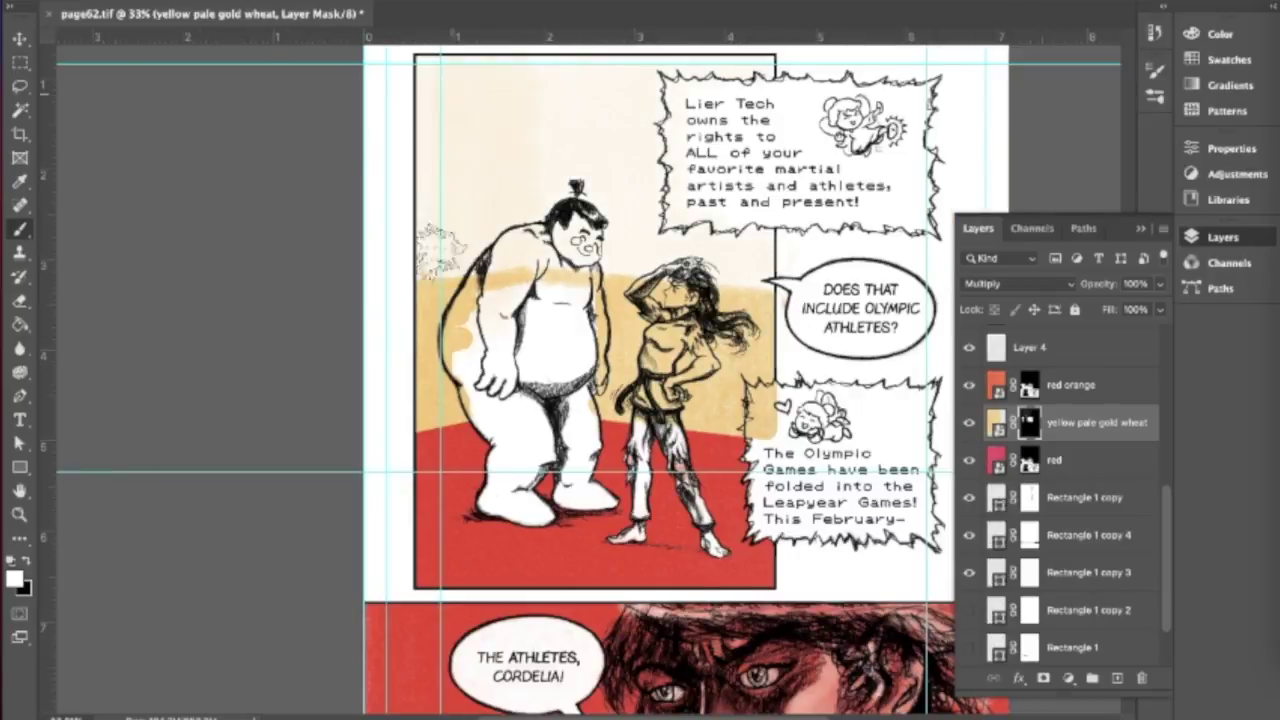
pyautogui.scroll(-1, 492, 233)
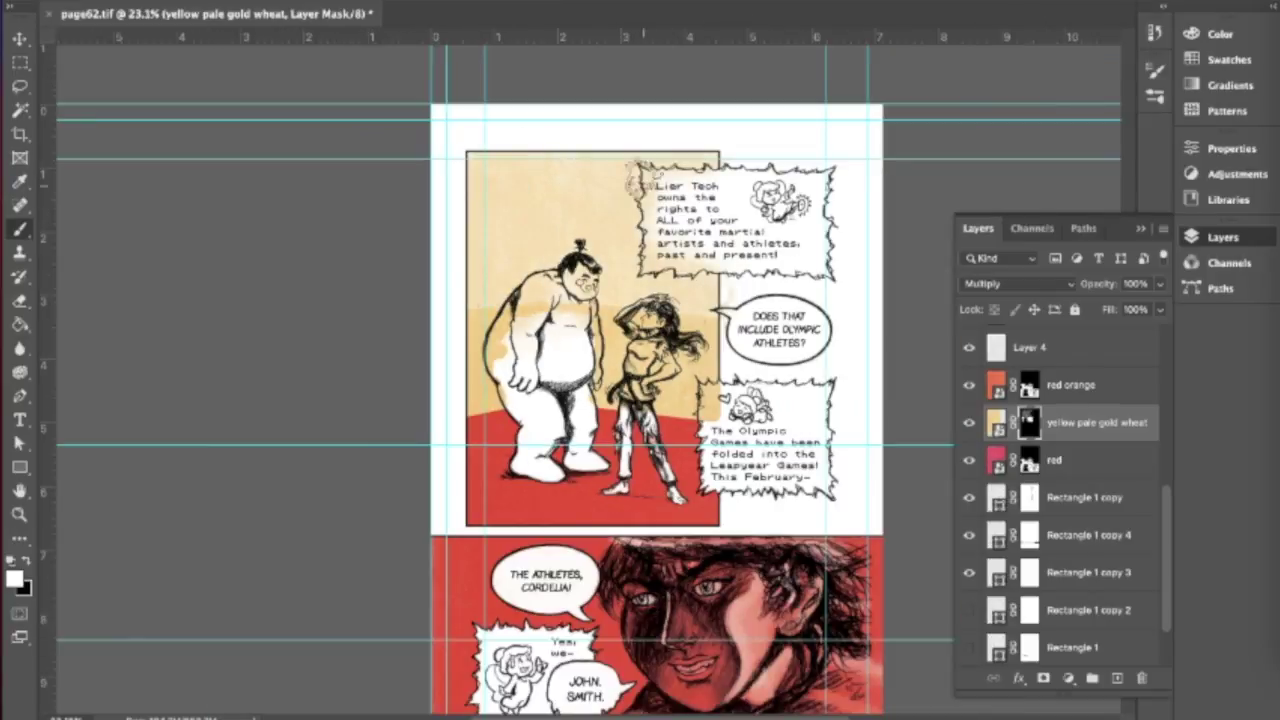
pyautogui.press('x')
pyautogui.scroll(-1, 492, 233)
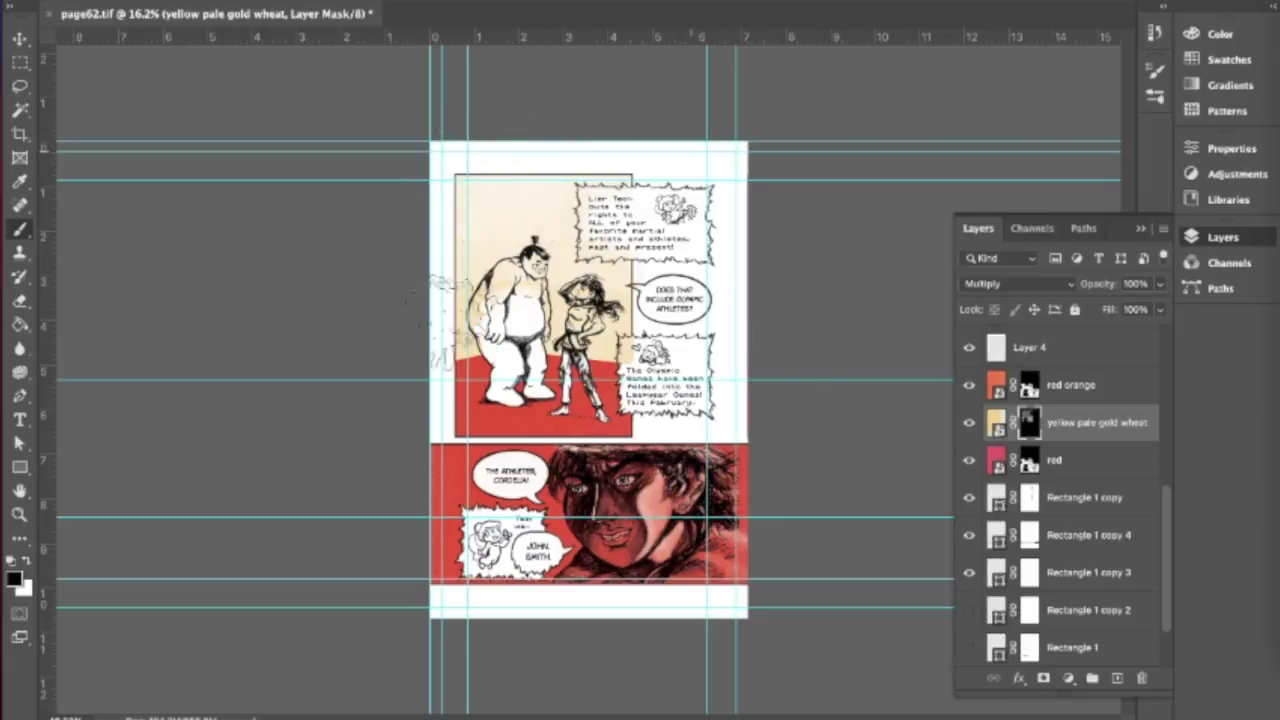
# - Mask the wheat off the wrestler's face, shoulder, arm and belly with the Pencil tool
pyautogui.scroll(6, 478, 294)
pyautogui.rightClick(150, 60)
pyautogui.press('Escape')
pyautogui.rightClick(19, 228)
pyautogui.click(90, 248)
pyautogui.moveTo(640, 400)
pyautogui.mouseDown()
pyautogui.moveTo(340, 300)
pyautogui.moveTo(355, 450)
pyautogui.mouseUp()
pyautogui.press('Escape')
pyautogui.scroll(2, 590, 380)
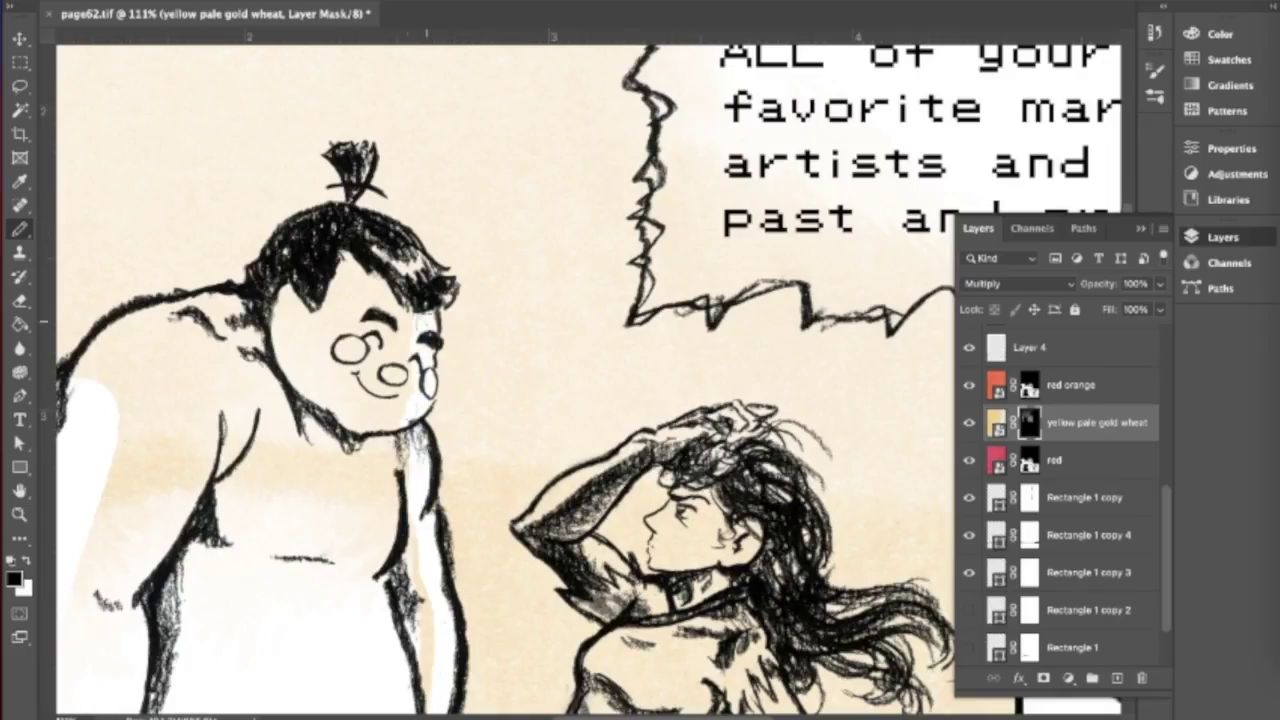
pyautogui.scroll(-2, 480, 400)
pyautogui.rightClick(150, 60)
pyautogui.press('Escape')
pyautogui.scroll(-2, 480, 400)
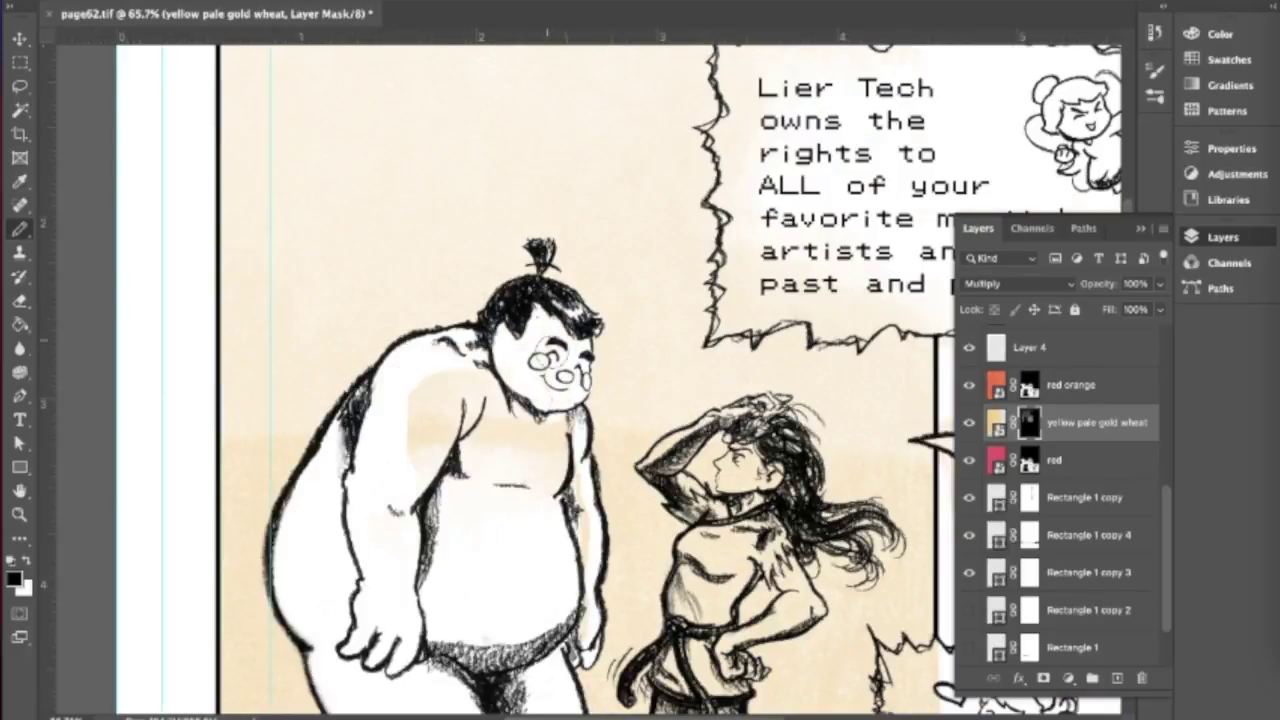
# - Clear the remaining wheat from the wrestler's chest and far arm, and mask it off the standing fighter's clothing
pyautogui.moveTo(520, 400); pyautogui.dragTo(485, 505)
pyautogui.scroll(1, 485, 505)
pyautogui.scroll(-1, 251, 449)
pyautogui.scroll(4, 400, 266)
pyautogui.scroll(-2, 500, 400)
pyautogui.scroll(3, 500, 380)
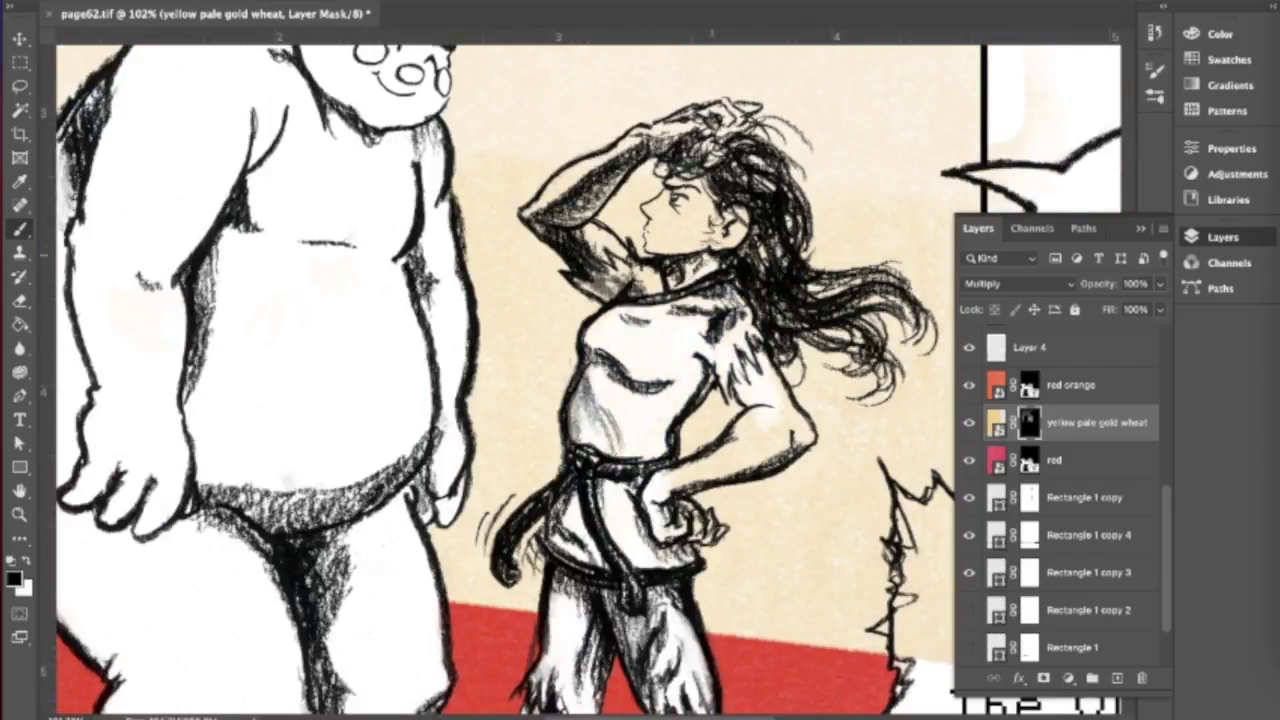
pyautogui.scroll(-2, 500, 380)
pyautogui.scroll(4, 500, 380)
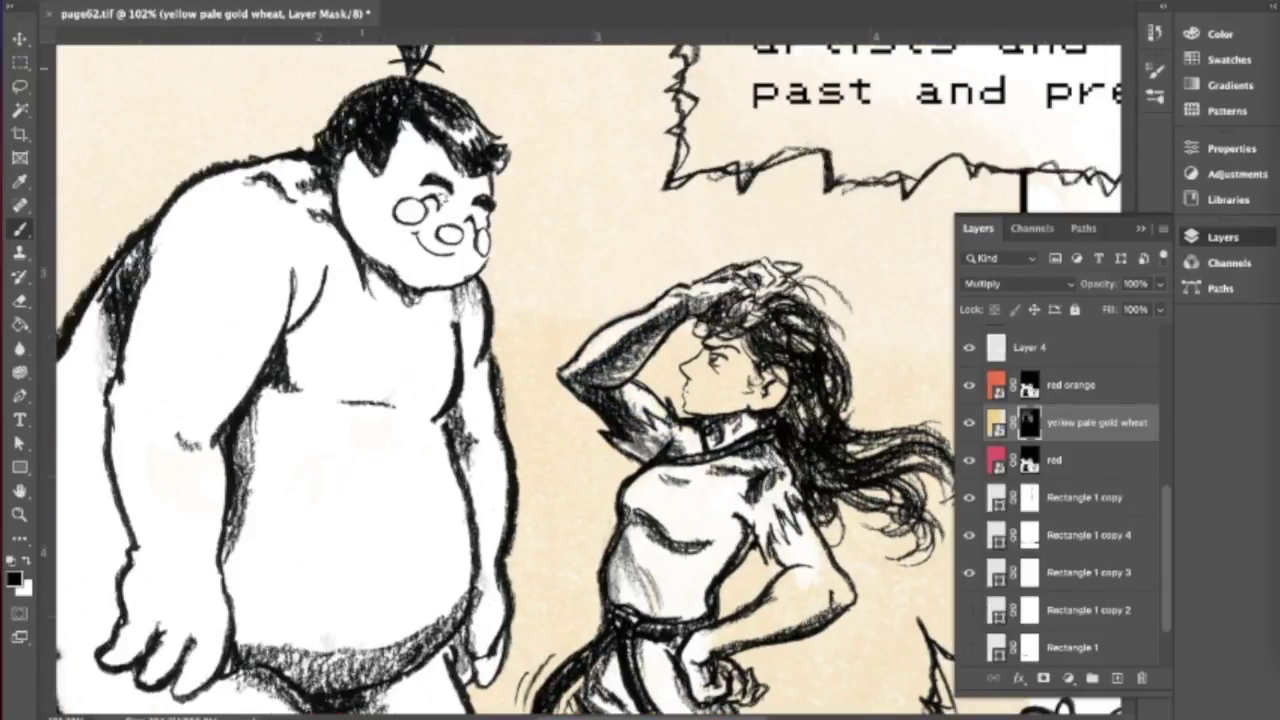
# - Tint the standing fighter's elbows with soft pink on the red layer's mask
pyautogui.scroll(2, 603, 376)
pyautogui.hotkey('alt', '[')
pyautogui.scroll(-2, 588, 376)
pyautogui.hscroll(4, 588, 376)
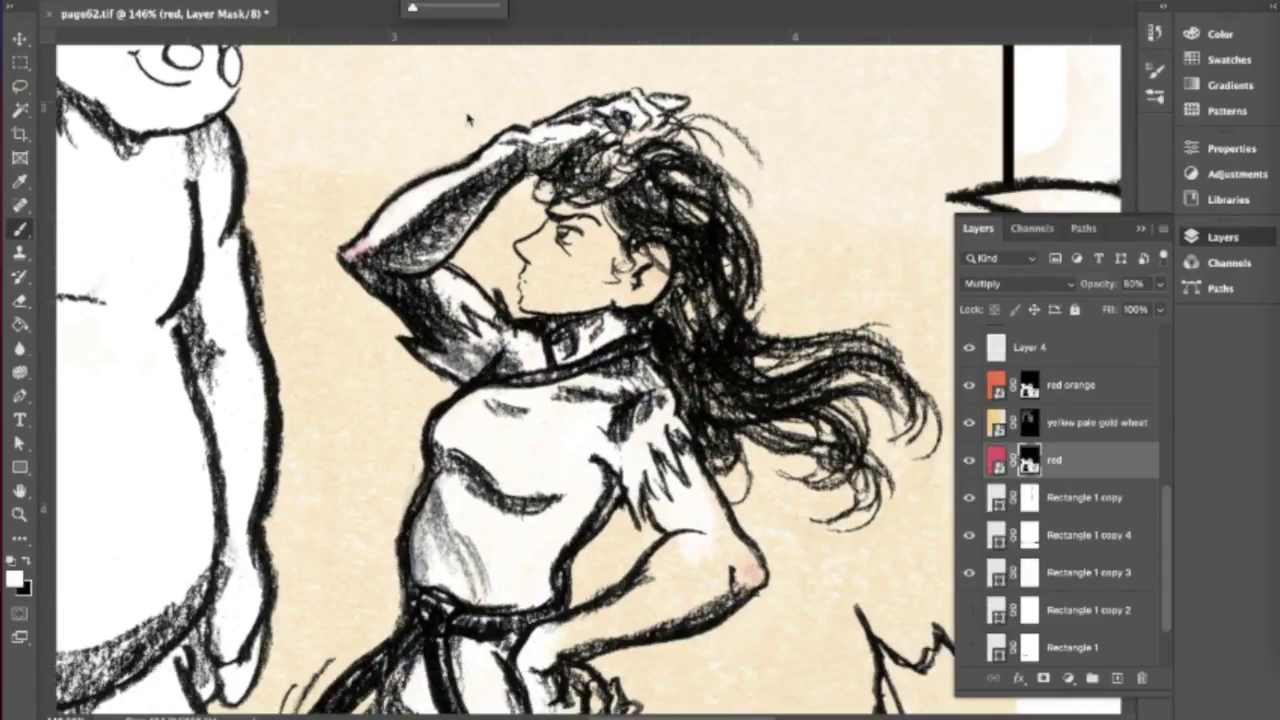
# - Return to the wheat mask and brush black over the fighter's face and arms to lighten the skin
pyautogui.click(30, 560)
pyautogui.hotkey('alt', ']')
pyautogui.scroll(-2, 603, 376)
pyautogui.scroll(4, 603, 376)
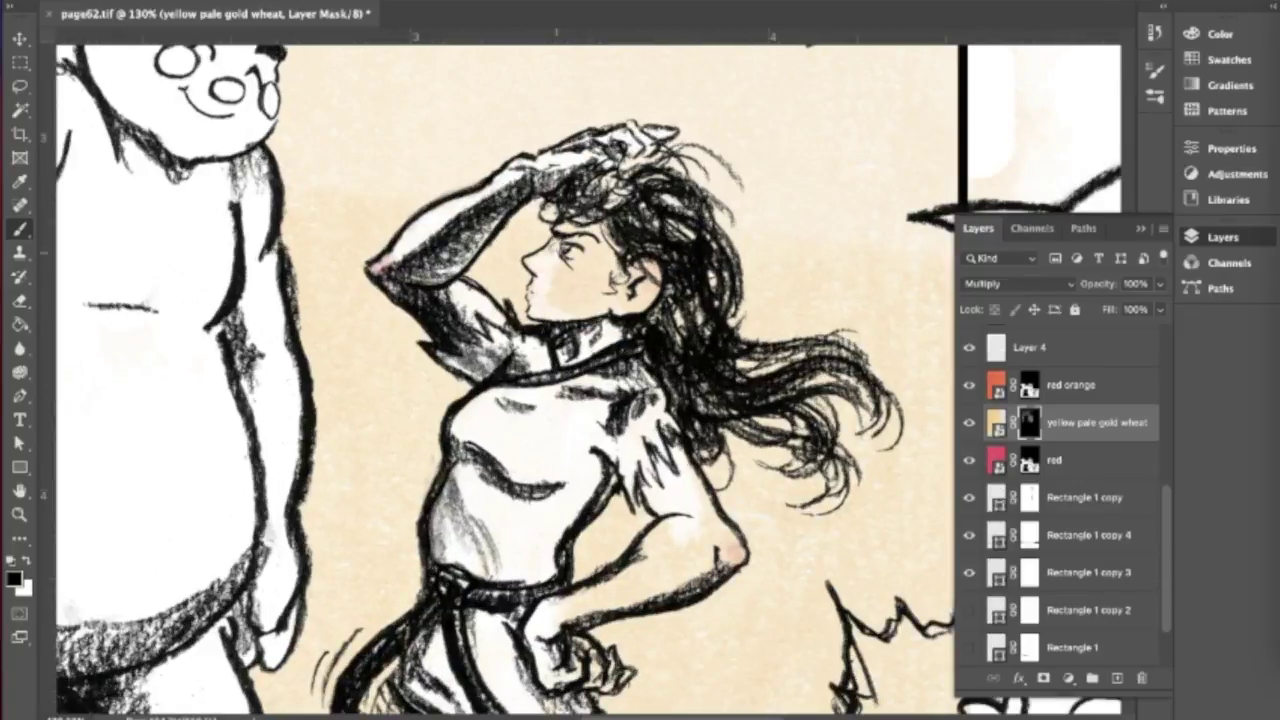
pyautogui.press('F7')
pyautogui.scroll(-2, 535, 238)
pyautogui.scroll(1, 600, 300)
pyautogui.scroll(-3, 680, 395)
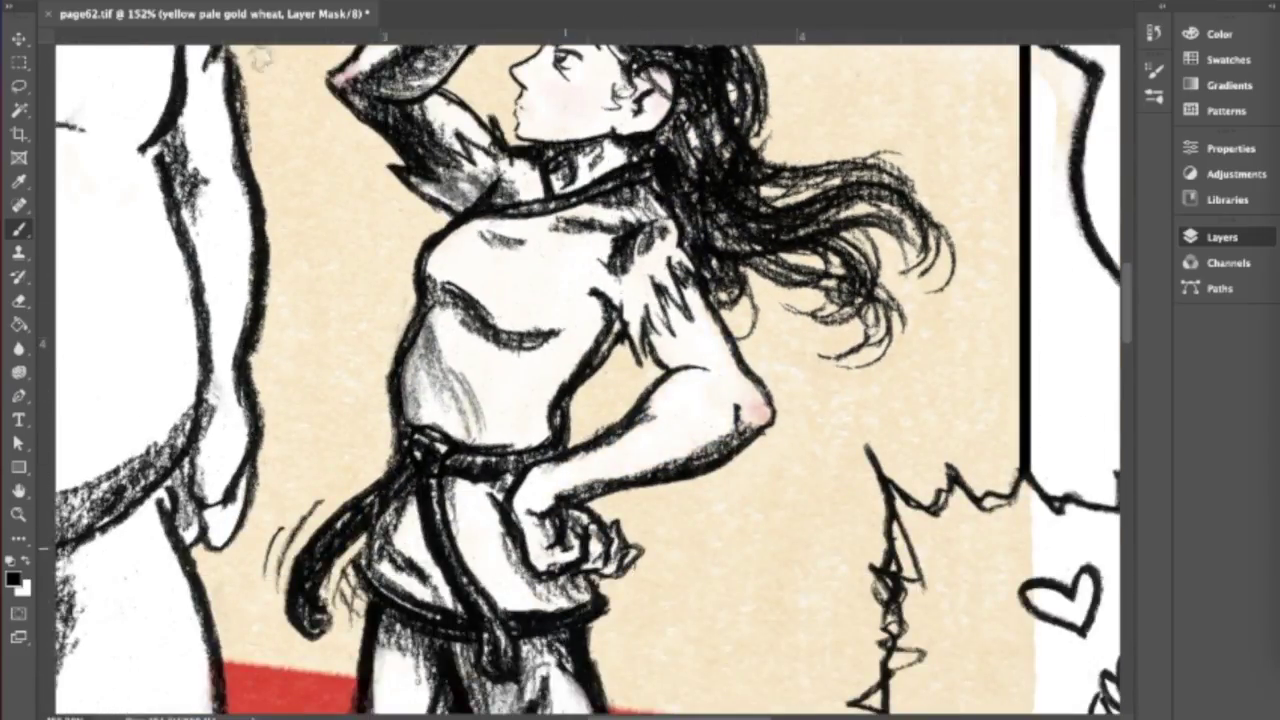
# - Mask the wheat out of the lower caption box along its jagged edge and around the heart
pyautogui.scroll(-3, 600, 380)
pyautogui.press('F7')
pyautogui.scroll(4, 600, 380)
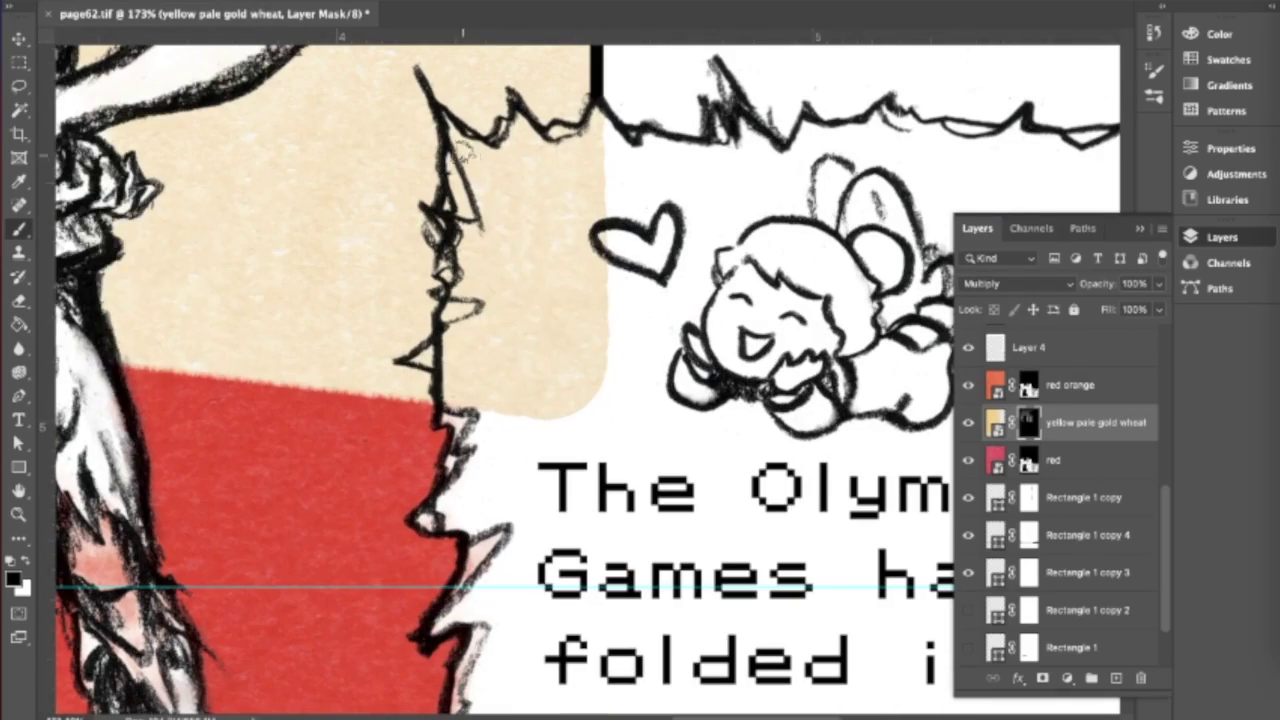
pyautogui.moveTo(470, 158); pyautogui.dragTo(462, 390)
# - Clean the wheat out of the upper caption box, along its jagged border and around the lettering
pyautogui.scroll(-4, 551, 155)
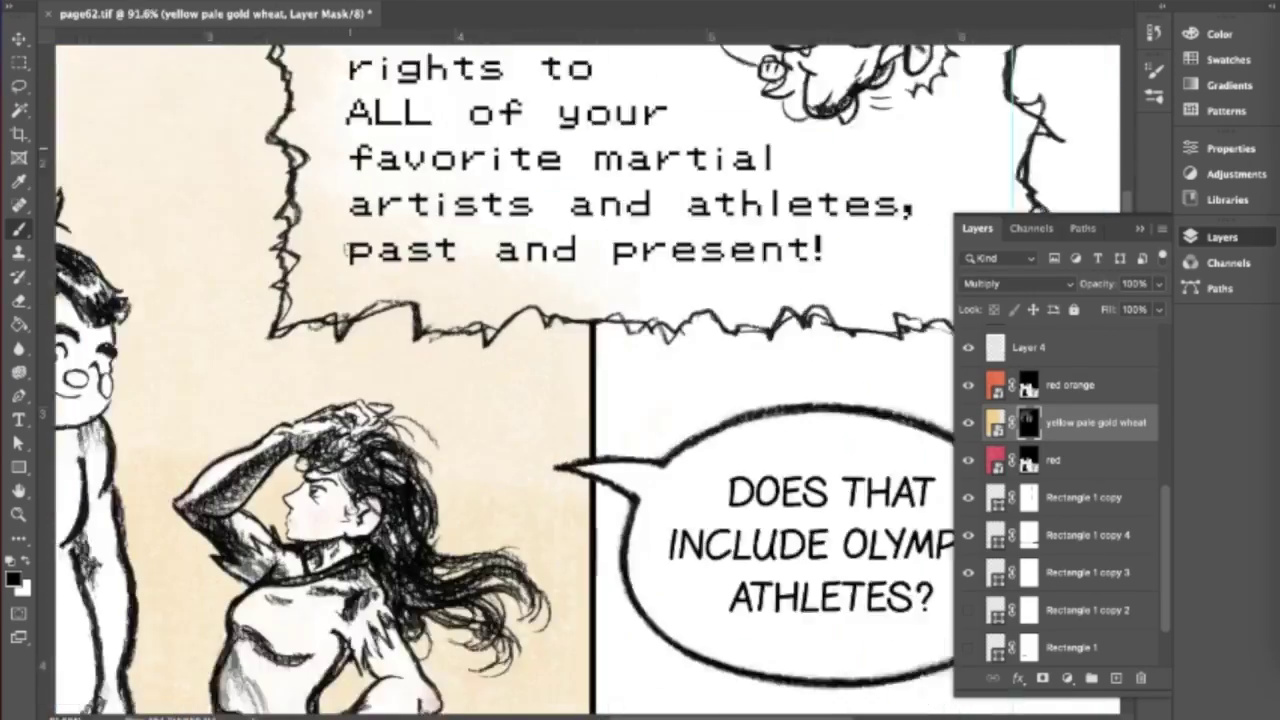
pyautogui.scroll(3, 660, 318)
pyautogui.scroll(5, 338, 234)
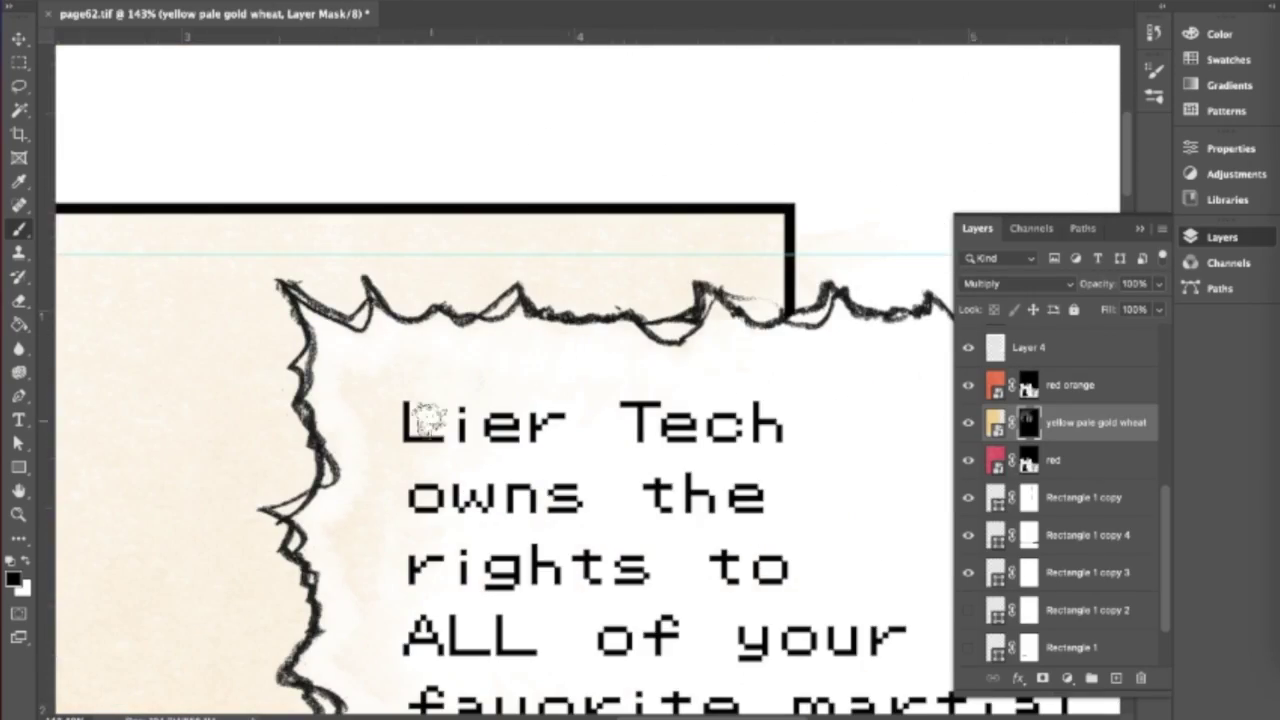
pyautogui.scroll(-3, 425, 420)
pyautogui.scroll(-2, 357, 557)
pyautogui.scroll(1, 600, 523)
pyautogui.hscroll(-1, 600, 523)
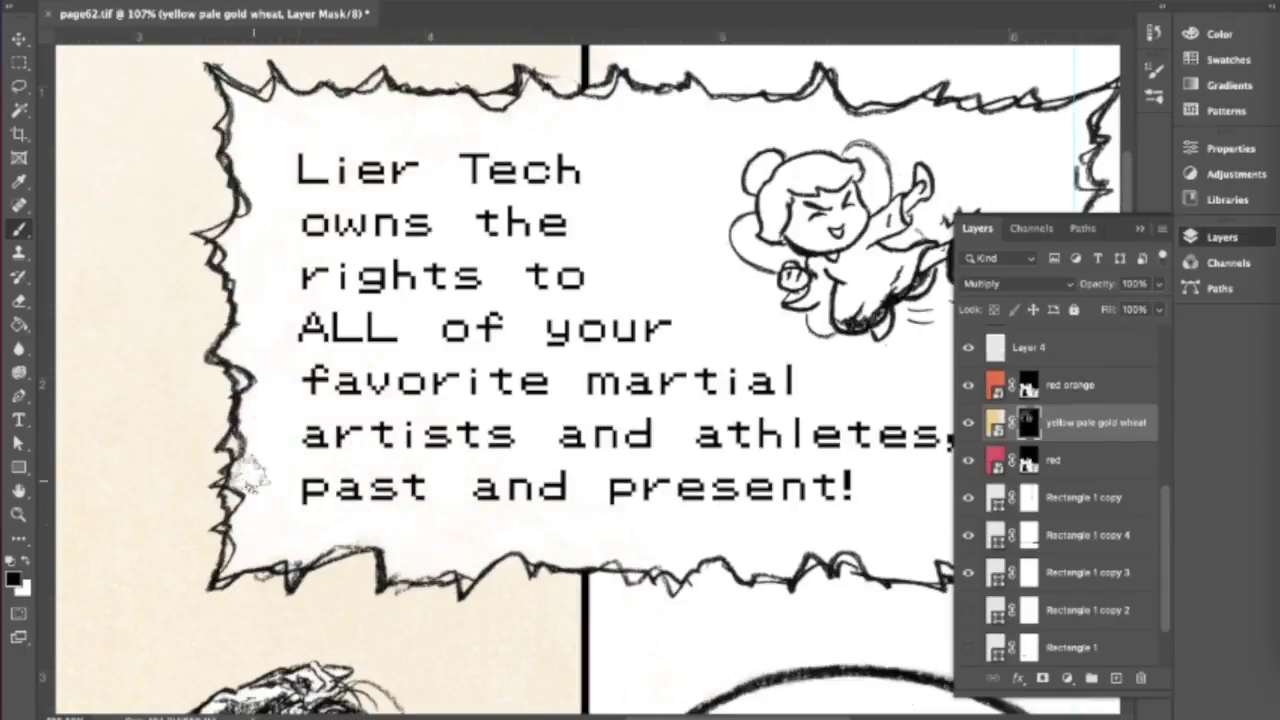
pyautogui.scroll(-5, 248, 478)
pyautogui.scroll(3, 340, 322)
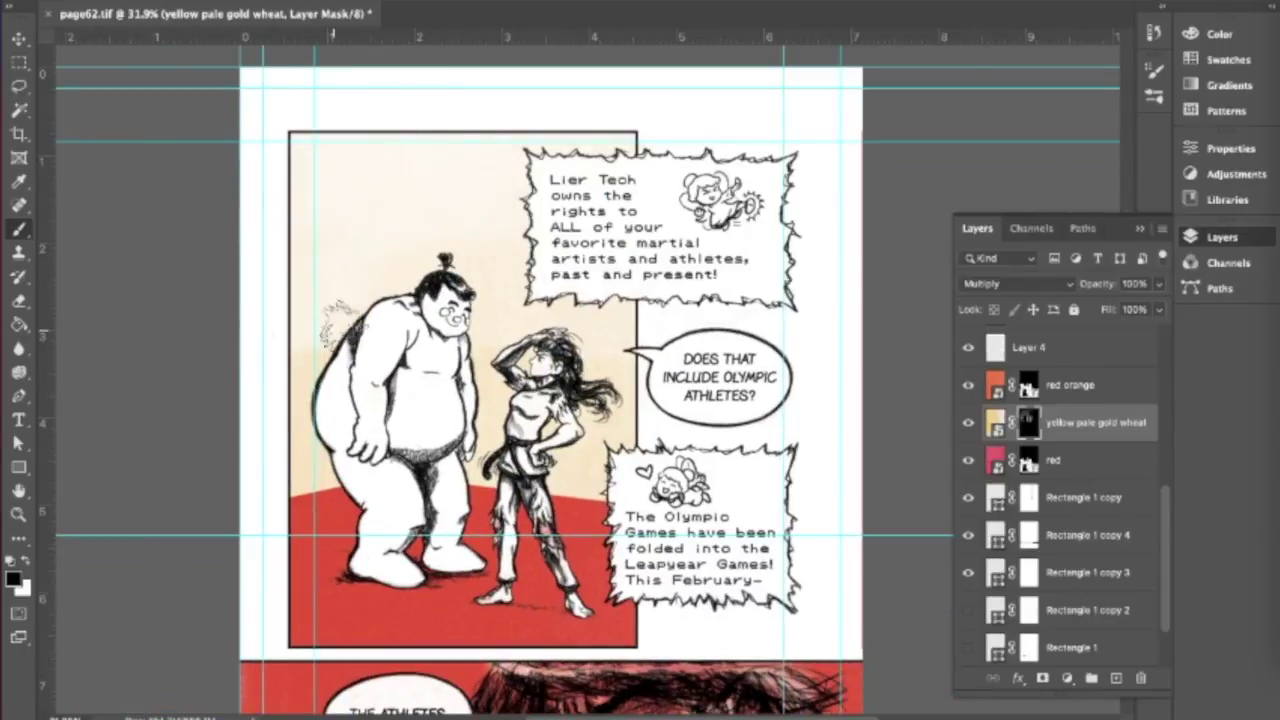
# - Fill the circles on the wrestler's cheeks and nose on the red mask using the KYLE Ultimate Pencil Hard brush
pyautogui.scroll(-1, 654, 551)
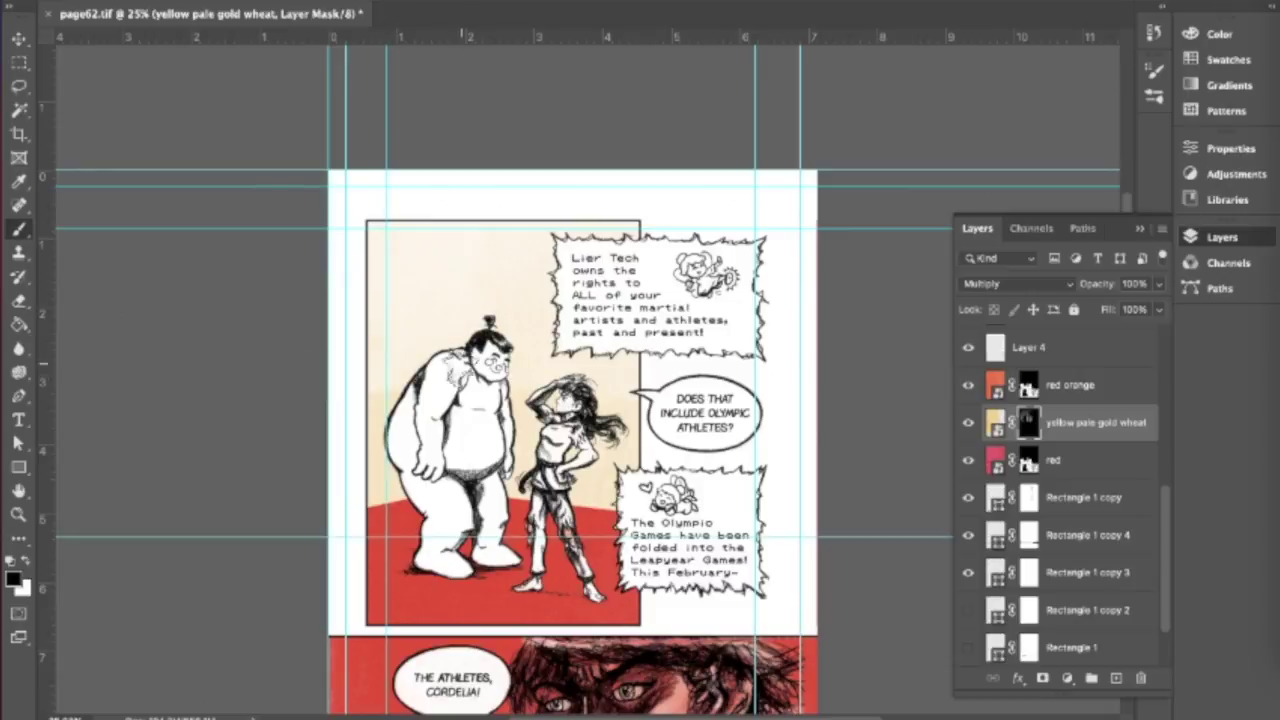
pyautogui.scroll(1, 508, 285)
pyautogui.scroll(-2, 508, 285)
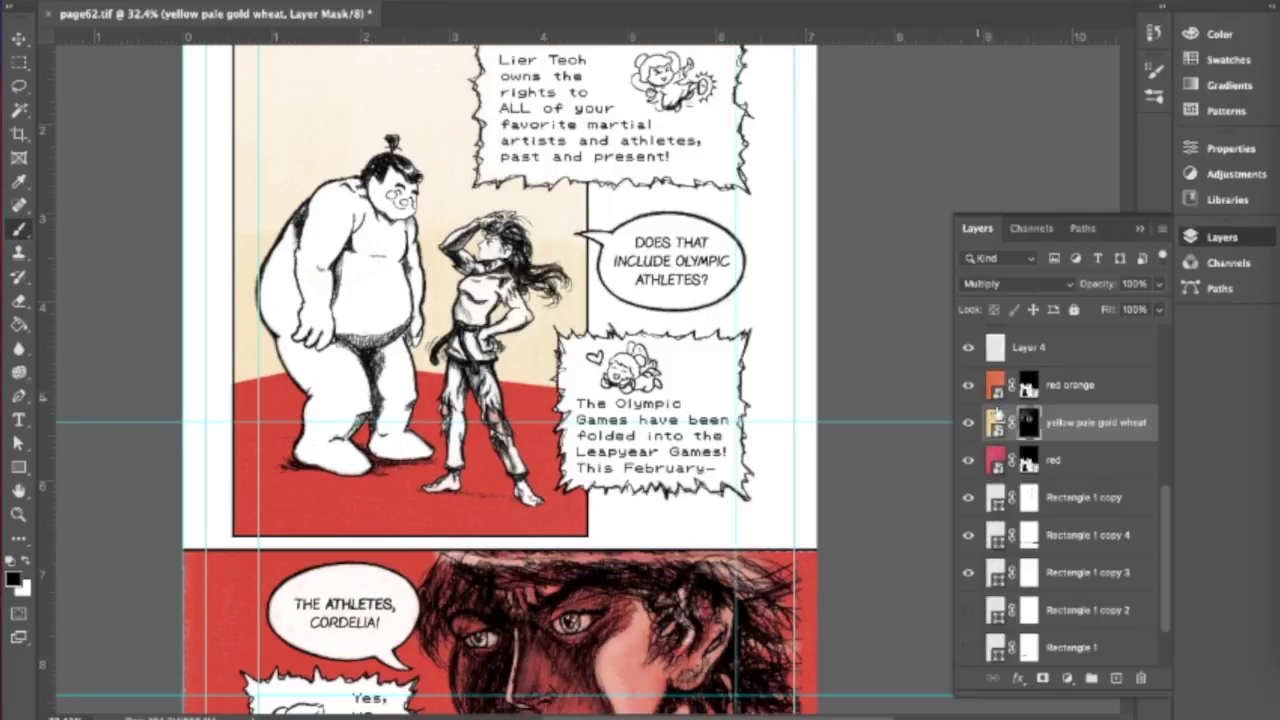
pyautogui.click(1028, 460)
pyautogui.scroll(6, 263, 194)
pyautogui.rightClick(60, 40)
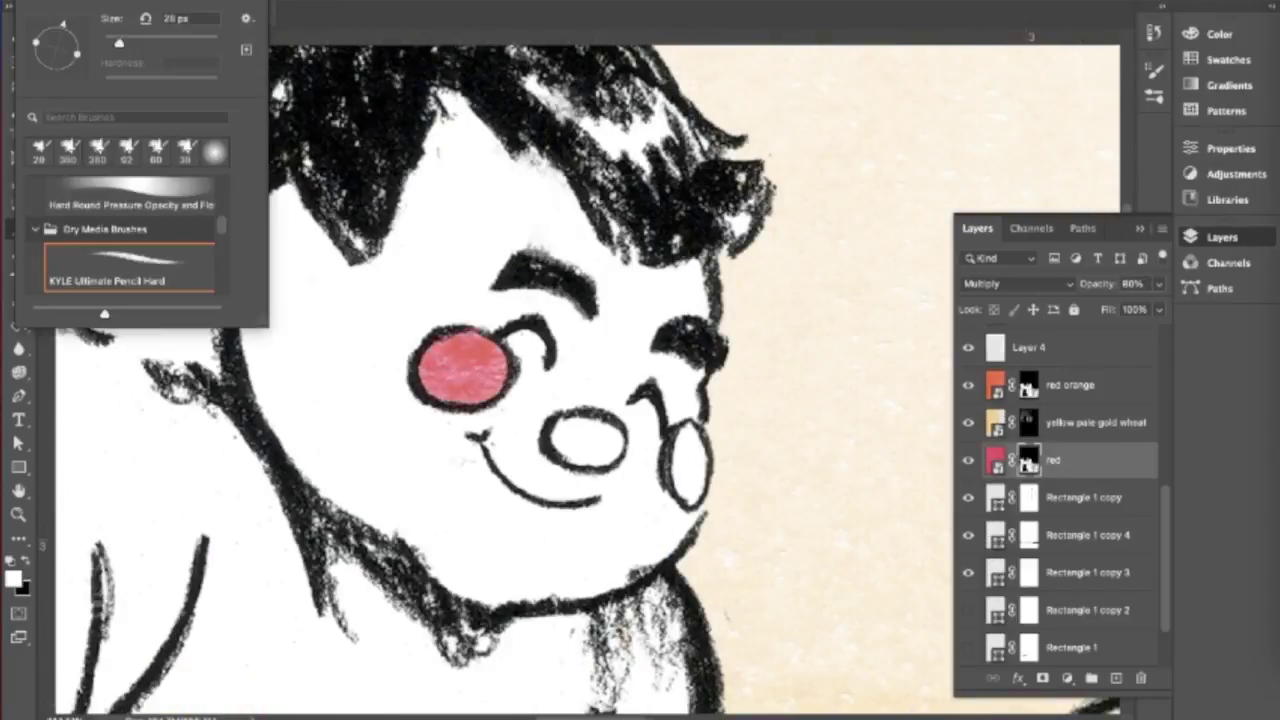
pyautogui.moveTo(560, 440); pyautogui.dragTo(612, 445)
# - Place the blue navy texture above the red layer, set it to Multiply and hide it with an inverted black mask
pyautogui.press('super+0')
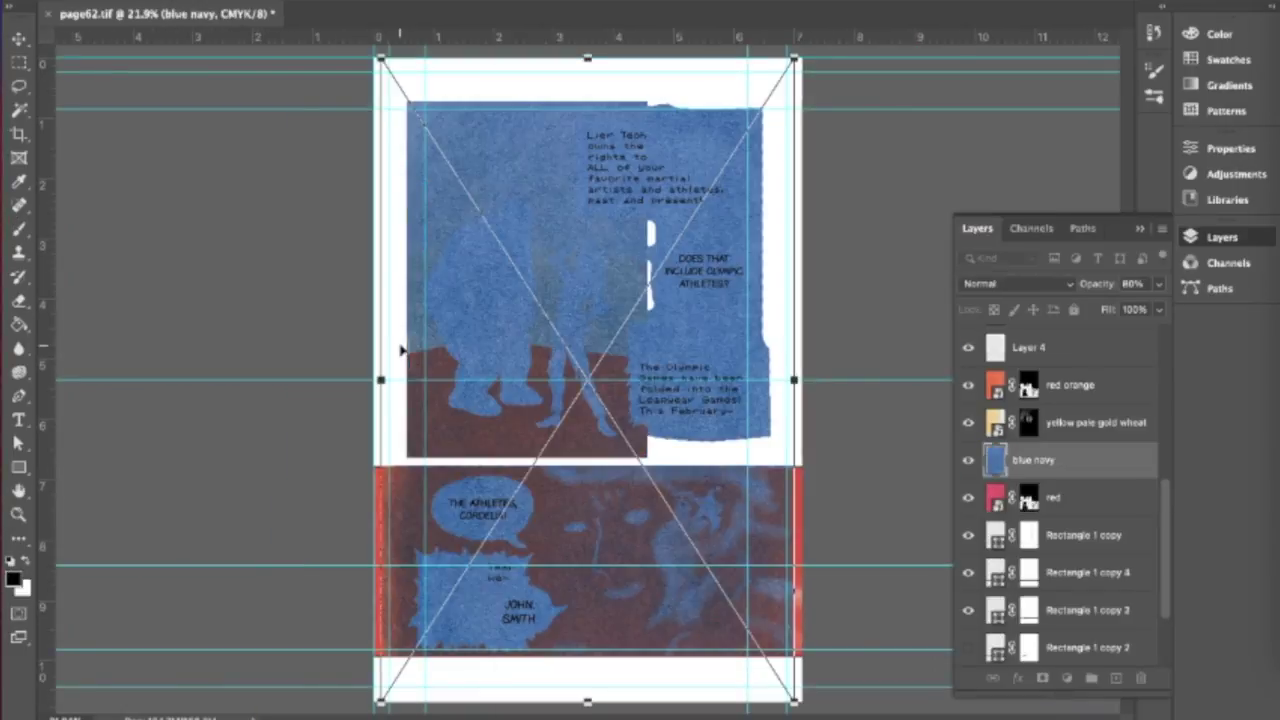
pyautogui.press('Return')
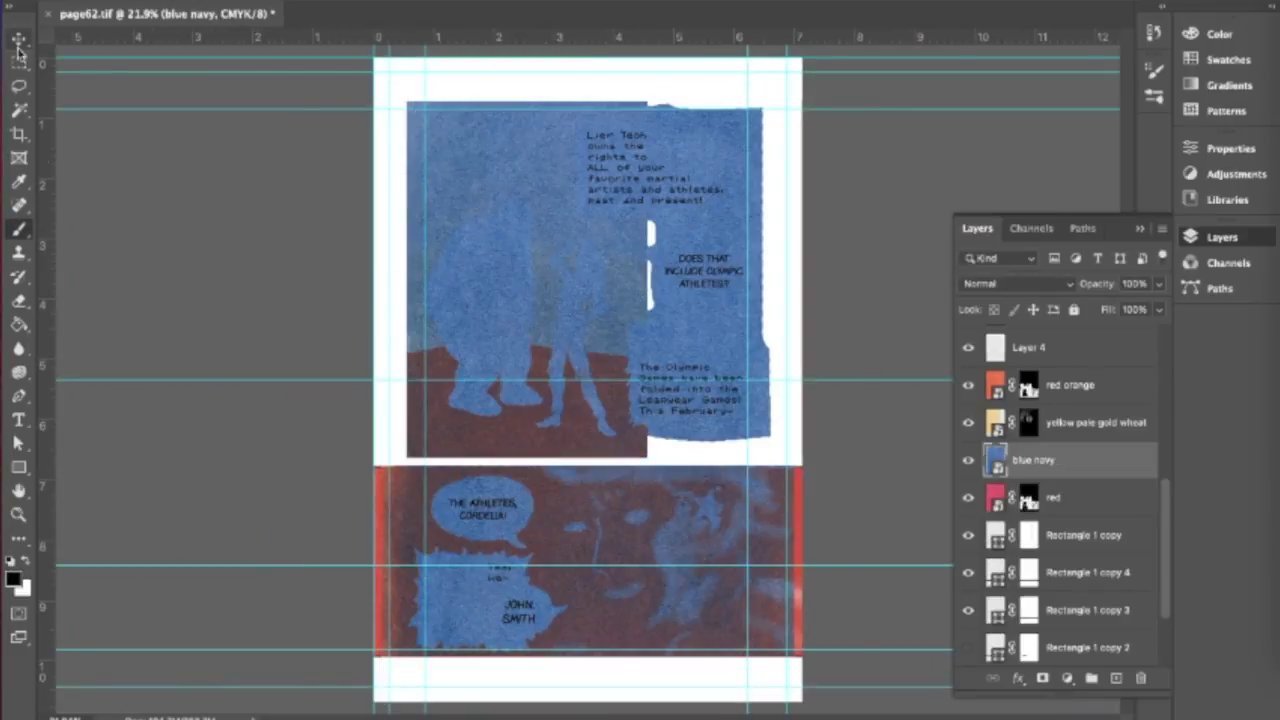
pyautogui.rightClick(18, 228)
pyautogui.hotkey('ctrl', 'i')
# - Paint navy onto the collar of the close-up figure's jacket on the blue navy mask
pyautogui.scroll(5, 338, 437)
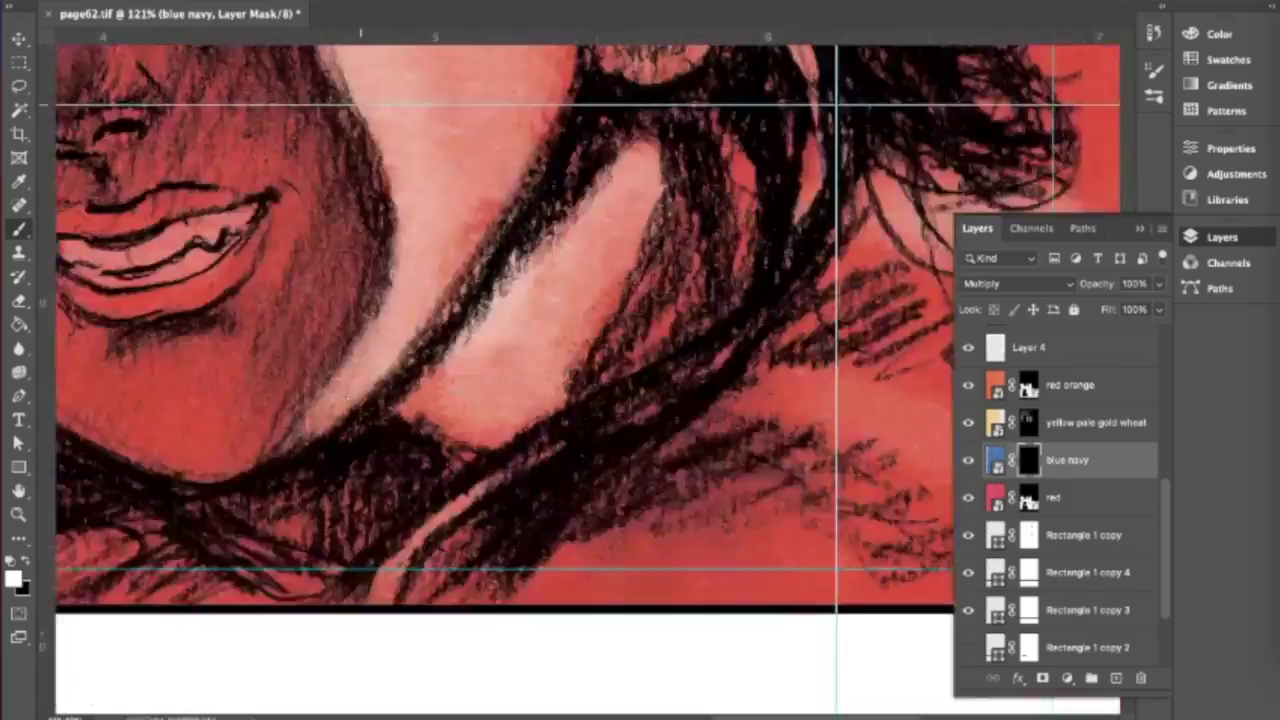
pyautogui.scroll(5, 535, 404)
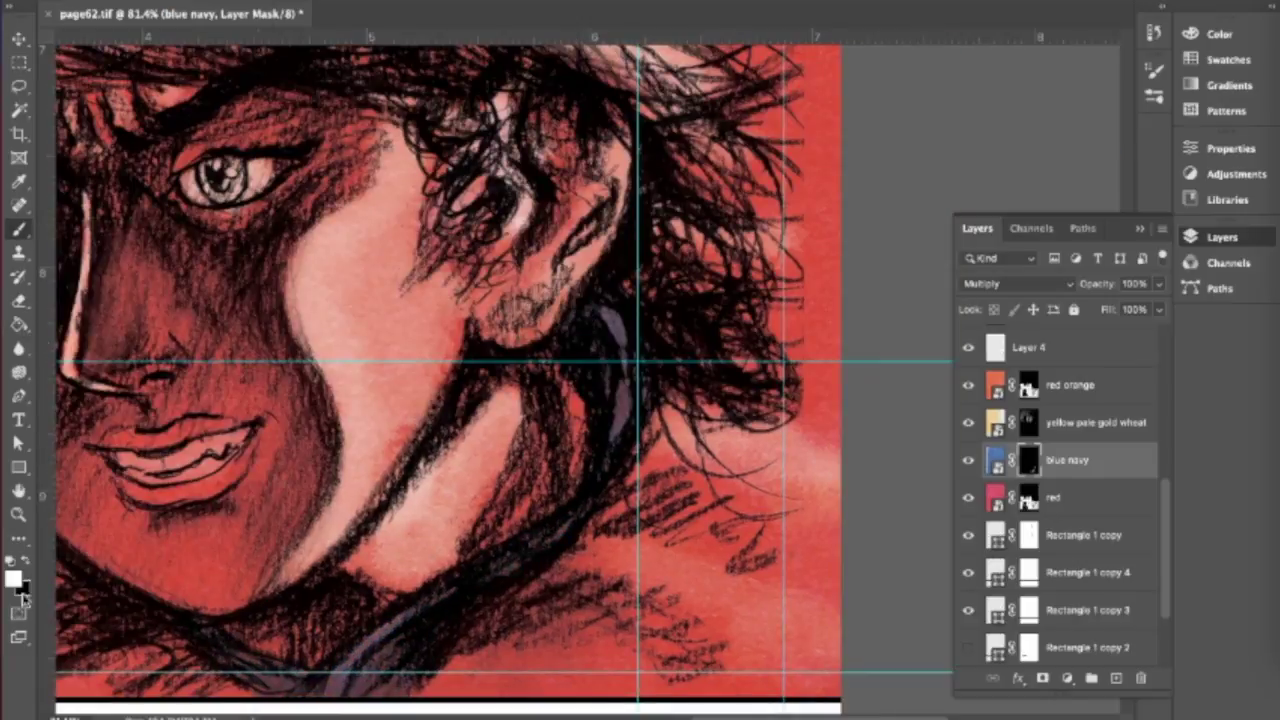
pyautogui.hotkey('alt', '[')
# - Colour the standing fighter's trouser cuffs and belt navy on the blue navy mask
pyautogui.scroll(-2, 535, 404)
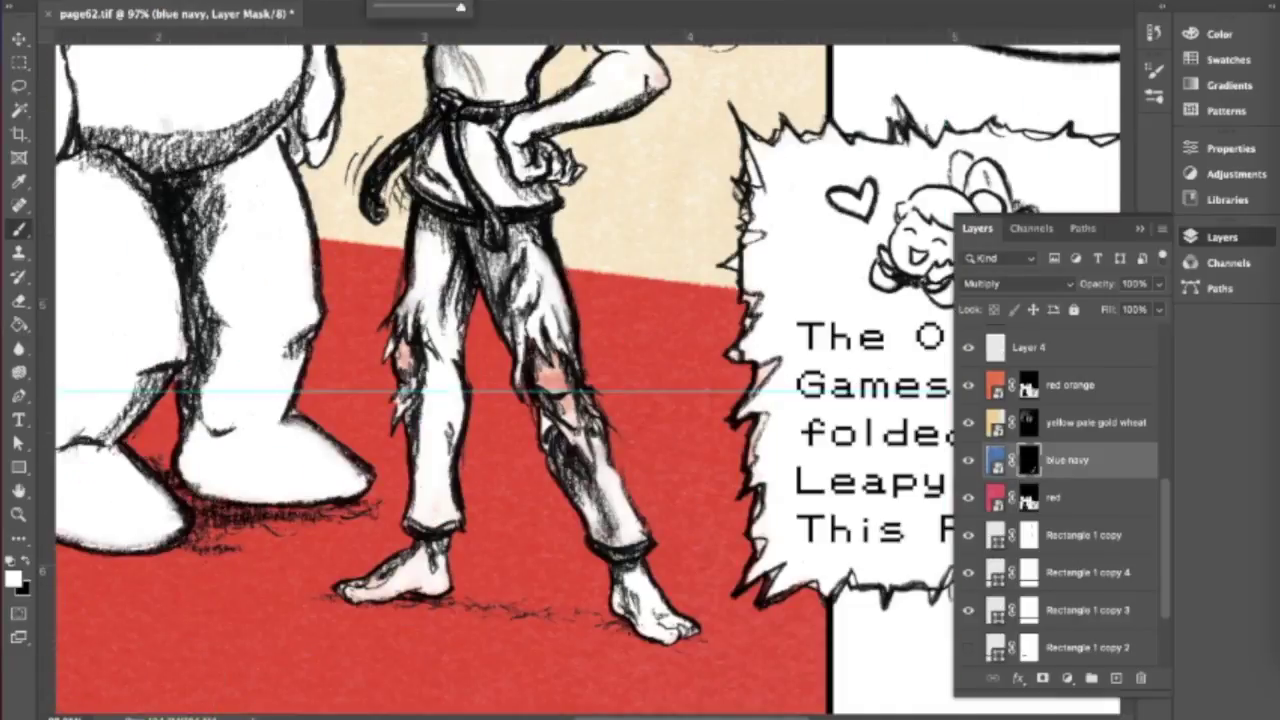
pyautogui.scroll(3, 590, 560)
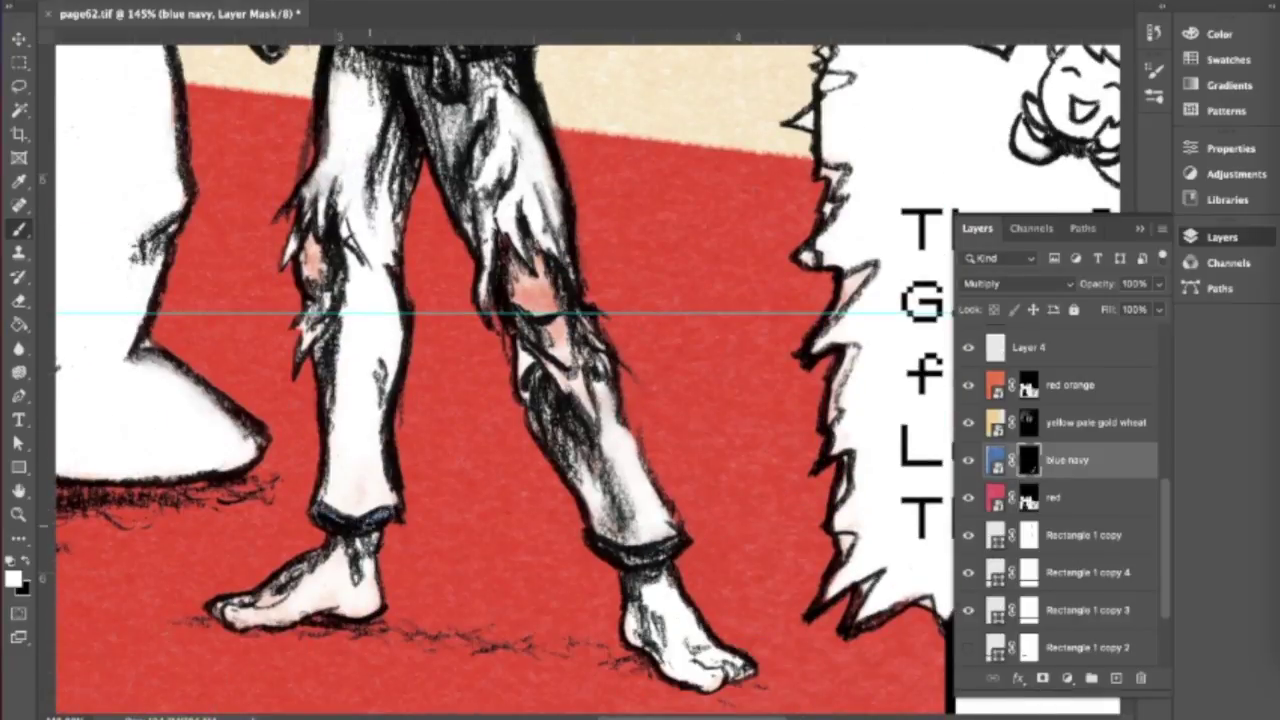
pyautogui.scroll(5, 500, 380)
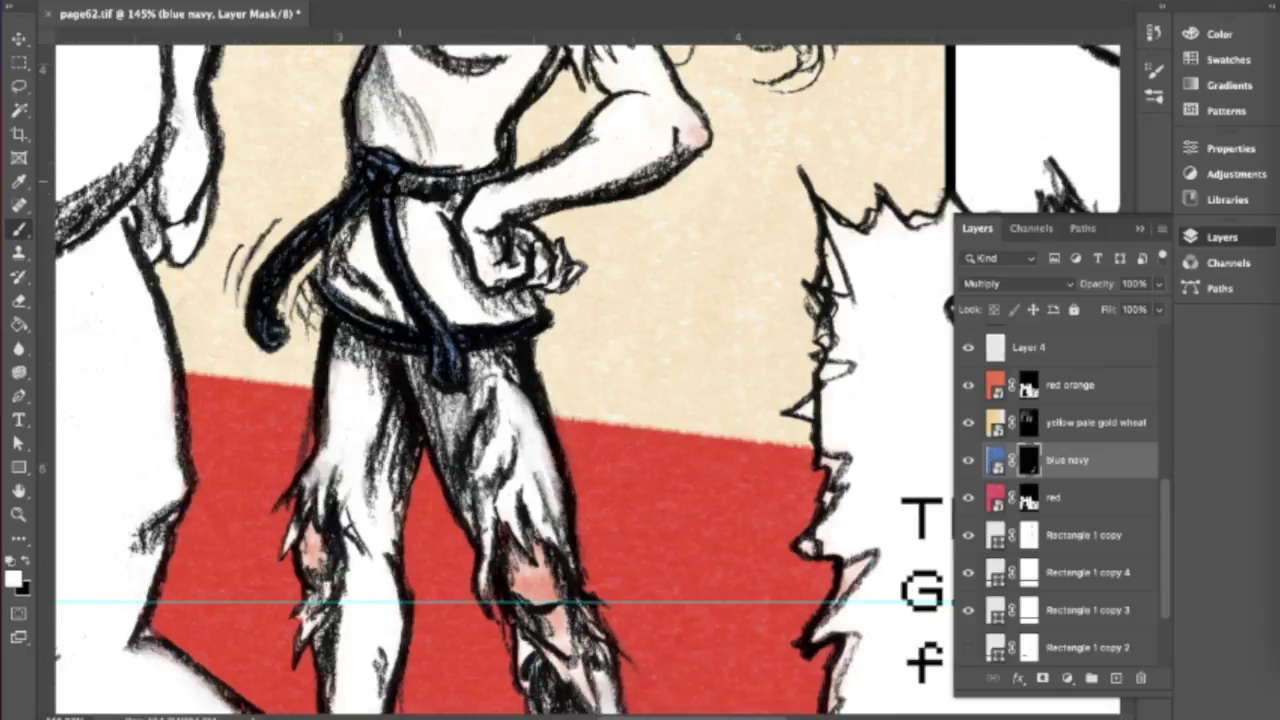
pyautogui.scroll(6, 500, 380)
# - Brush navy into the cast shadows on the floor beneath both figures' feet, alternating white and black on the mask
pyautogui.scroll(-8, 502, 296)
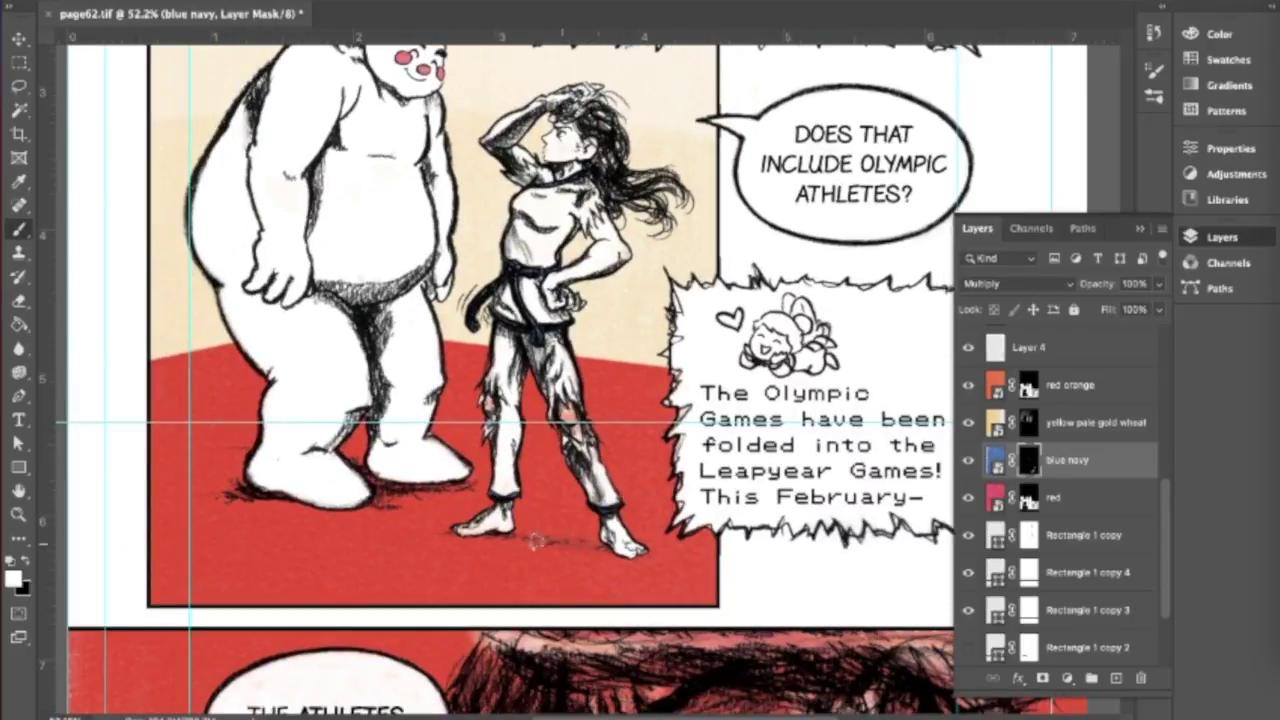
pyautogui.scroll(4, 502, 296)
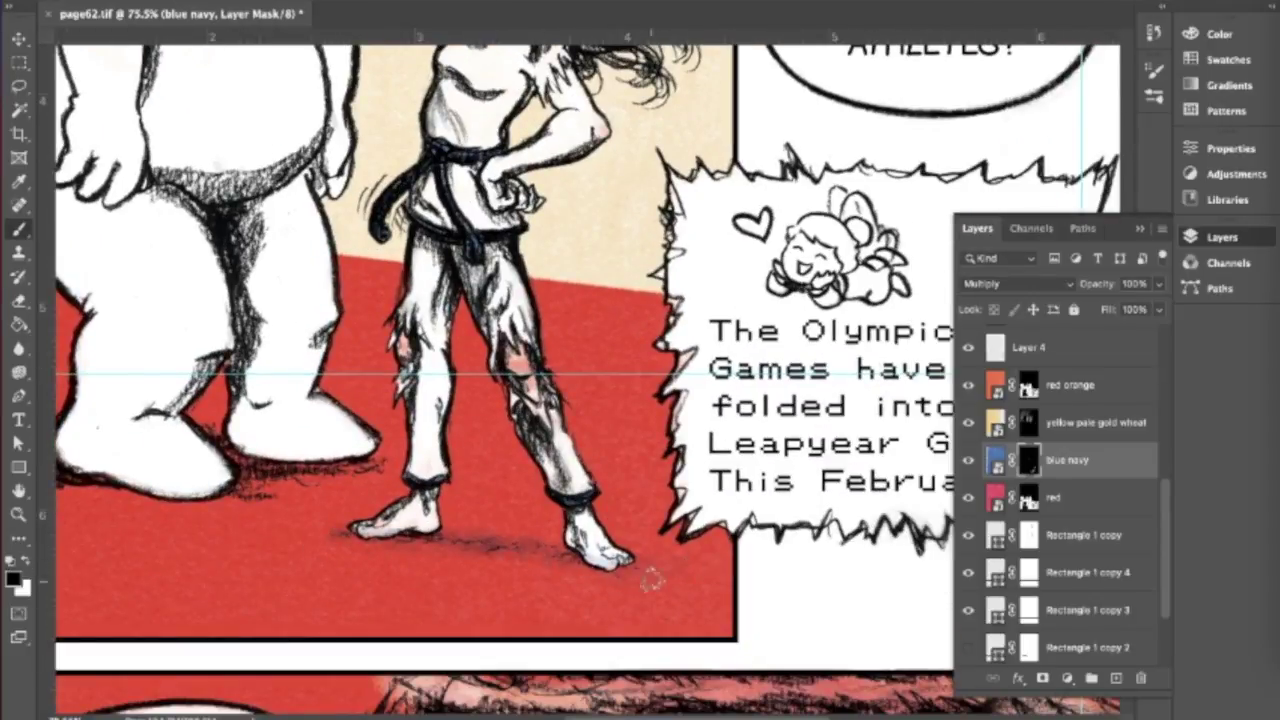
pyautogui.press('x')
pyautogui.scroll(2, 598, 580)
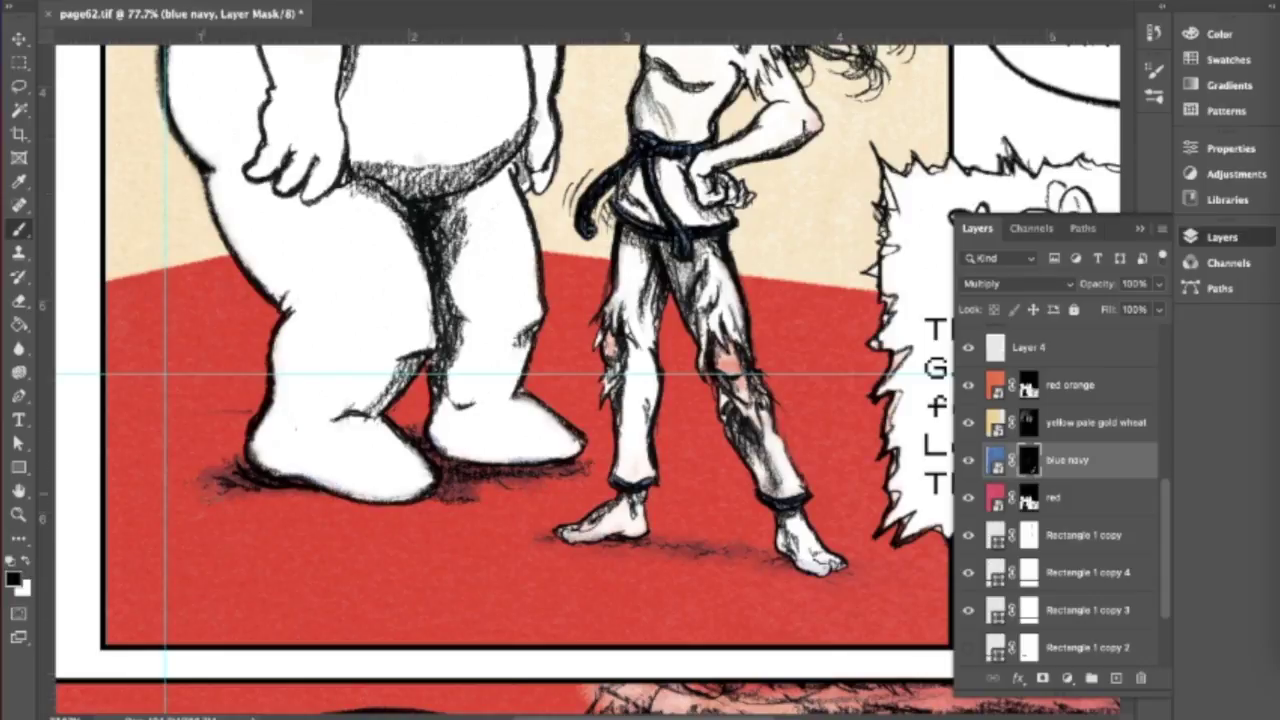
pyautogui.scroll(-5, 593, 360)
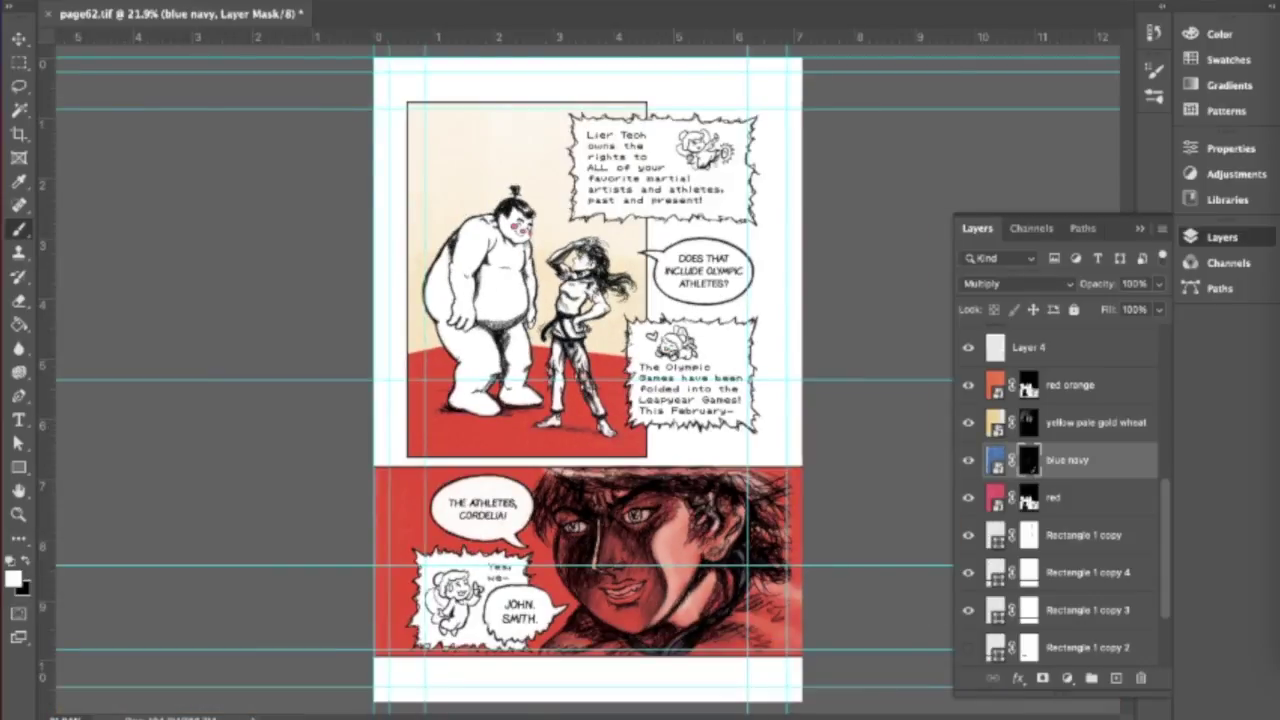
# - Brush navy into the shadows around the close-up face's chin and ear on the blue navy mask
pyautogui.click(1222, 237)
pyautogui.scroll(3, 410, 540)
pyautogui.moveTo(410, 539); pyautogui.dragTo(450, 573)
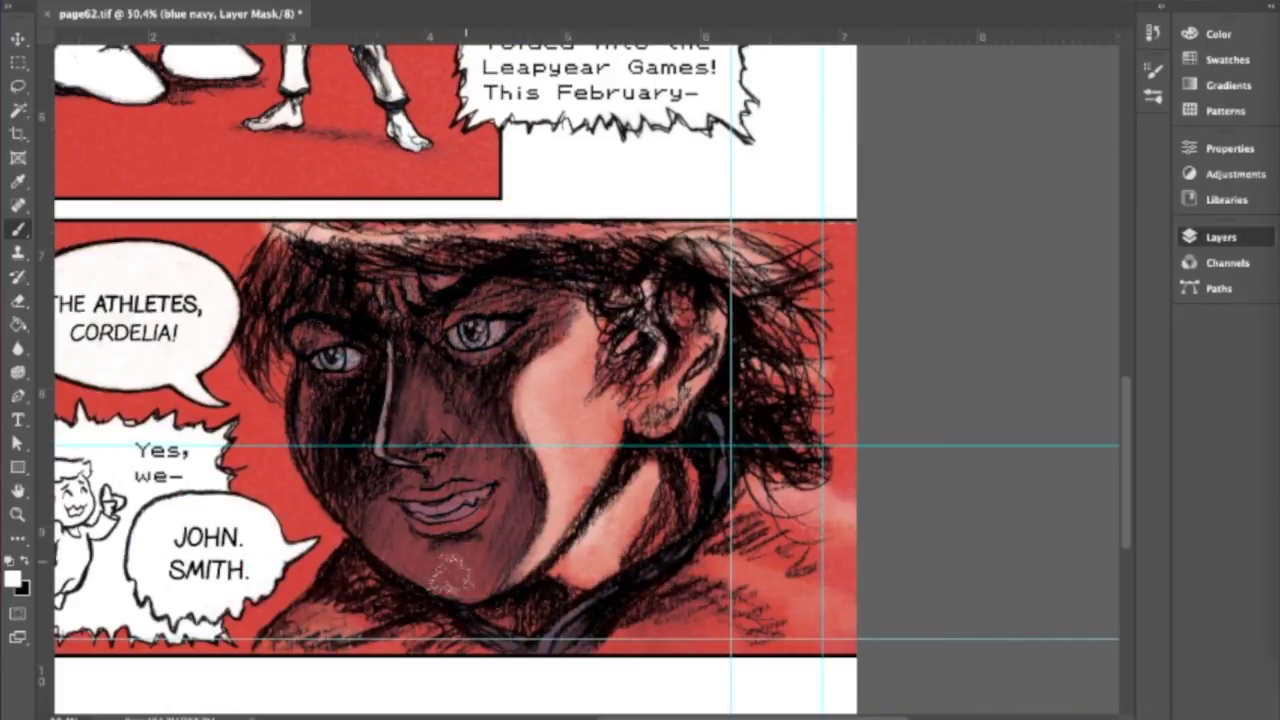
pyautogui.click(417, 3)
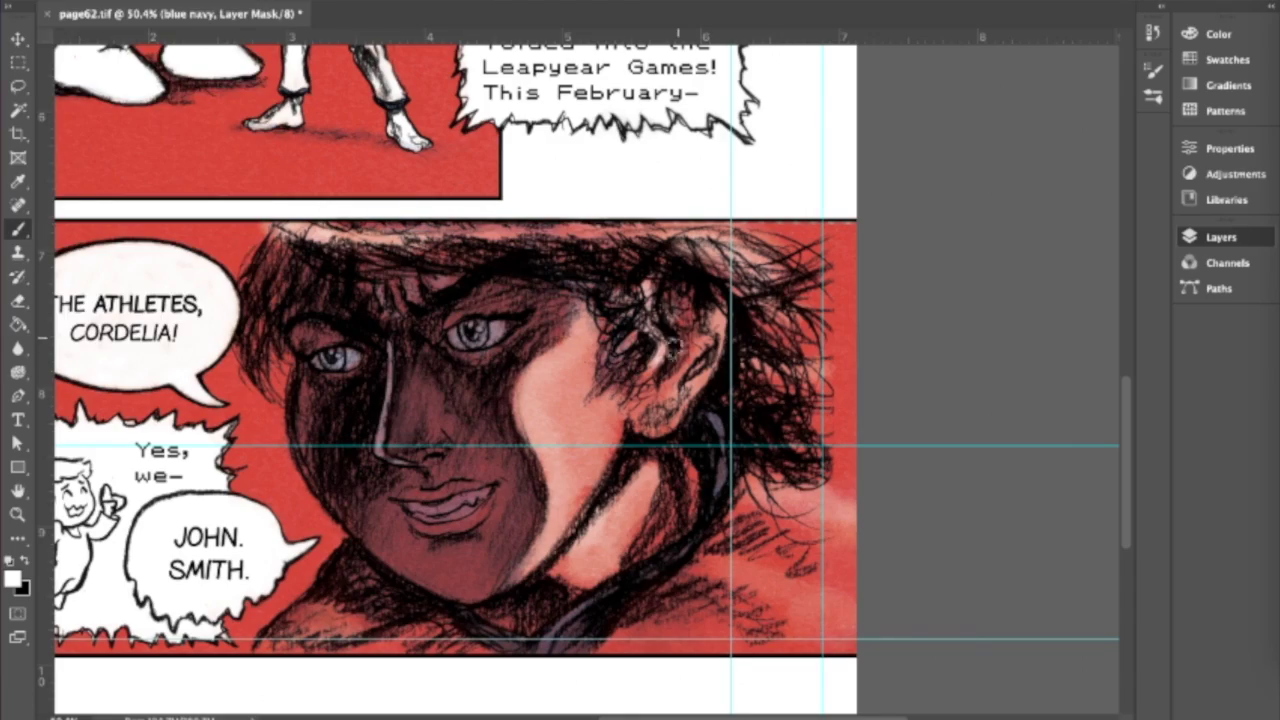
pyautogui.scroll(-2, 755, 206)
pyautogui.scroll(4, 755, 206)
pyautogui.scroll(-4, 275, 592)
# - Clean the red tint from the whites of the close-up face's eyes on the red orange and red masks
pyautogui.hotkey('alt', '[')
pyautogui.scroll(4, 1003, 380)
pyautogui.click(1220, 237)
pyautogui.keyDown('ctrl'); pyautogui.click(621, 526); pyautogui.keyUp('ctrl')
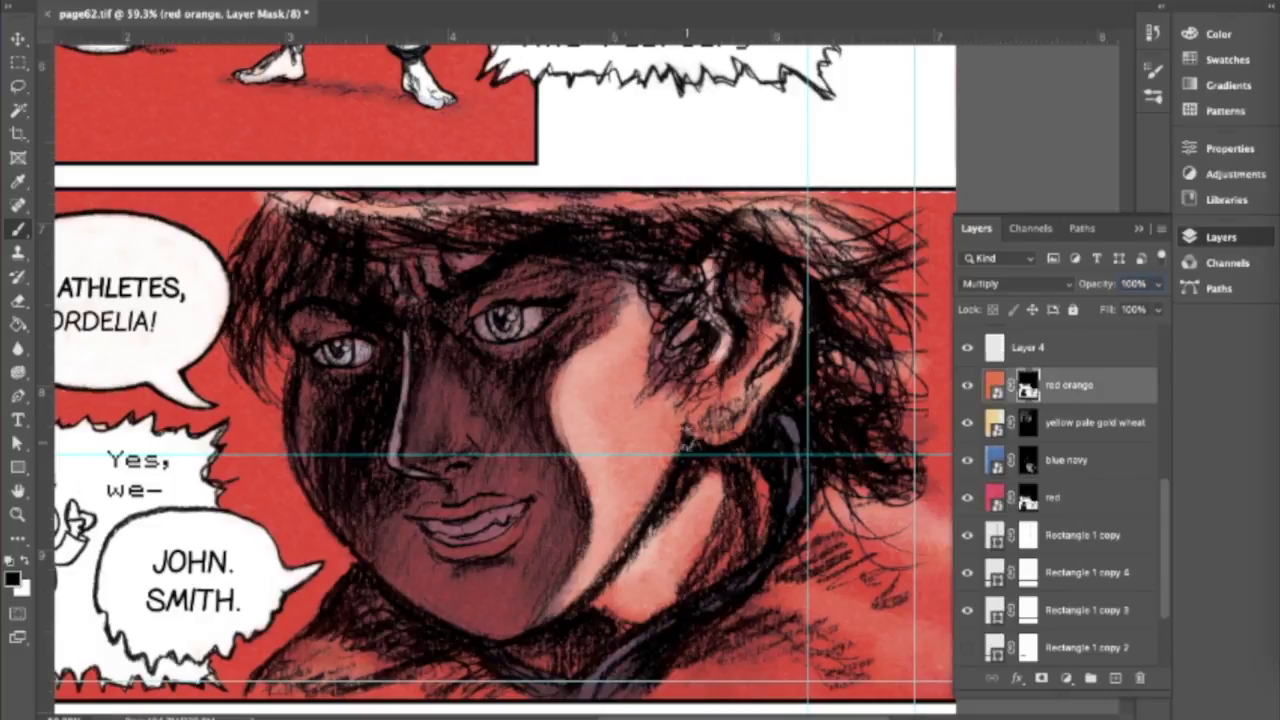
pyautogui.scroll(-2, 621, 526)
pyautogui.keyDown('ctrl'); pyautogui.click(648, 339); pyautogui.keyUp('ctrl')
pyautogui.keyDown('ctrl'); pyautogui.click(648, 339); pyautogui.keyUp('ctrl')
pyautogui.scroll(4, 707, 380)
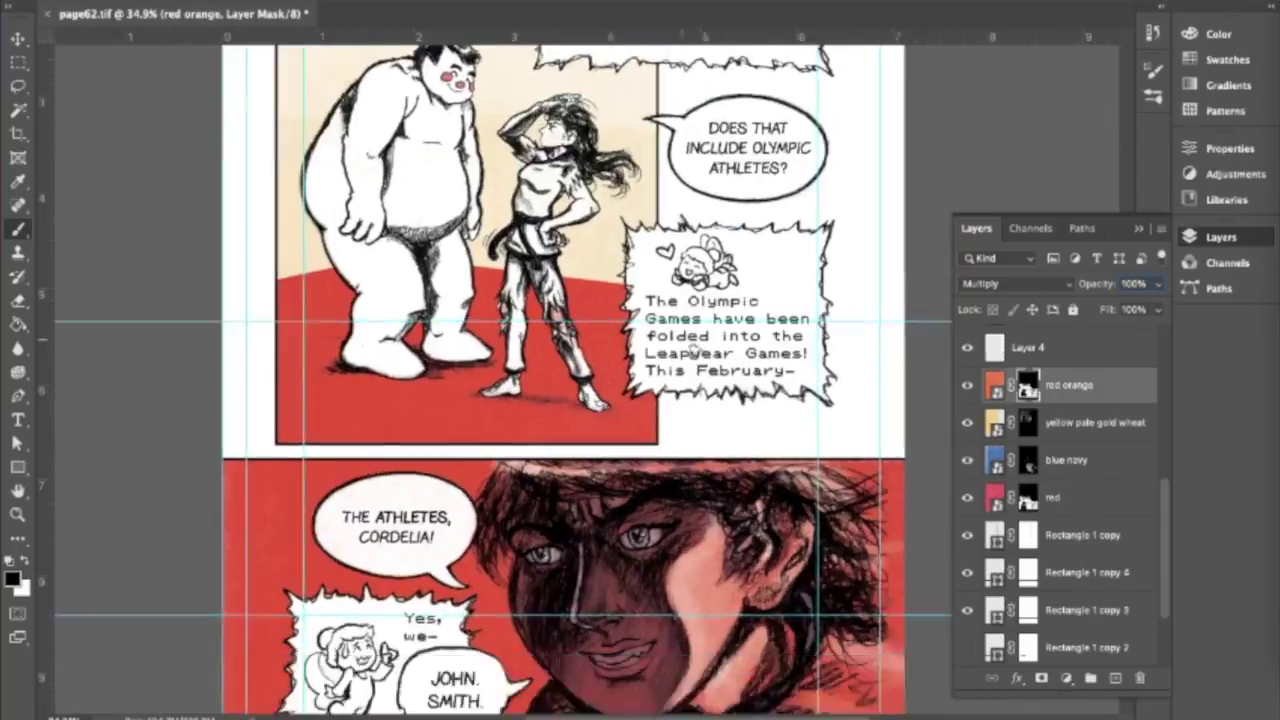
pyautogui.scroll(-3, 707, 380)
pyautogui.keyDown('ctrl'); pyautogui.click(707, 380); pyautogui.keyUp('ctrl')
pyautogui.scroll(3, 707, 380)
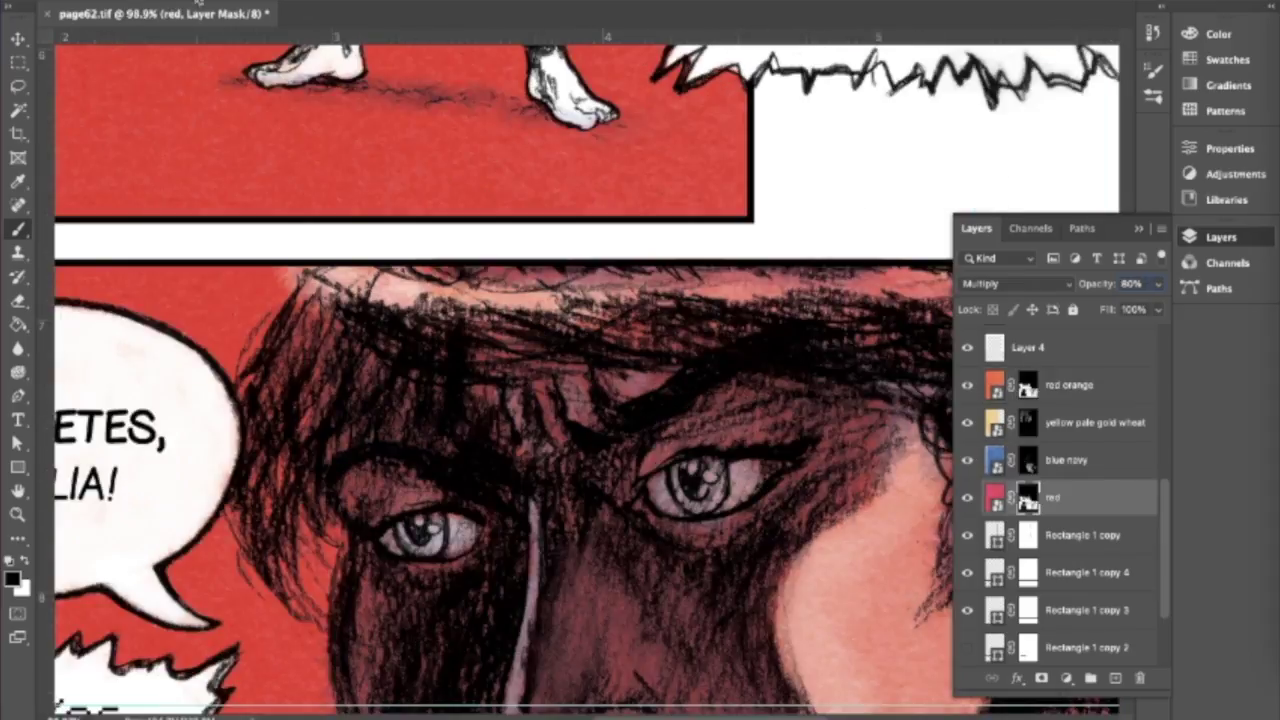
# - Paint small white catchlights into both eyes of the close-up face on Layer 4
pyautogui.scroll(-3, 703, 466)
pyautogui.keyDown('ctrl'); pyautogui.click(703, 466); pyautogui.keyUp('ctrl')
pyautogui.scroll(5, 703, 466)
pyautogui.keyDown('ctrl'); pyautogui.click(703, 466); pyautogui.keyUp('ctrl')
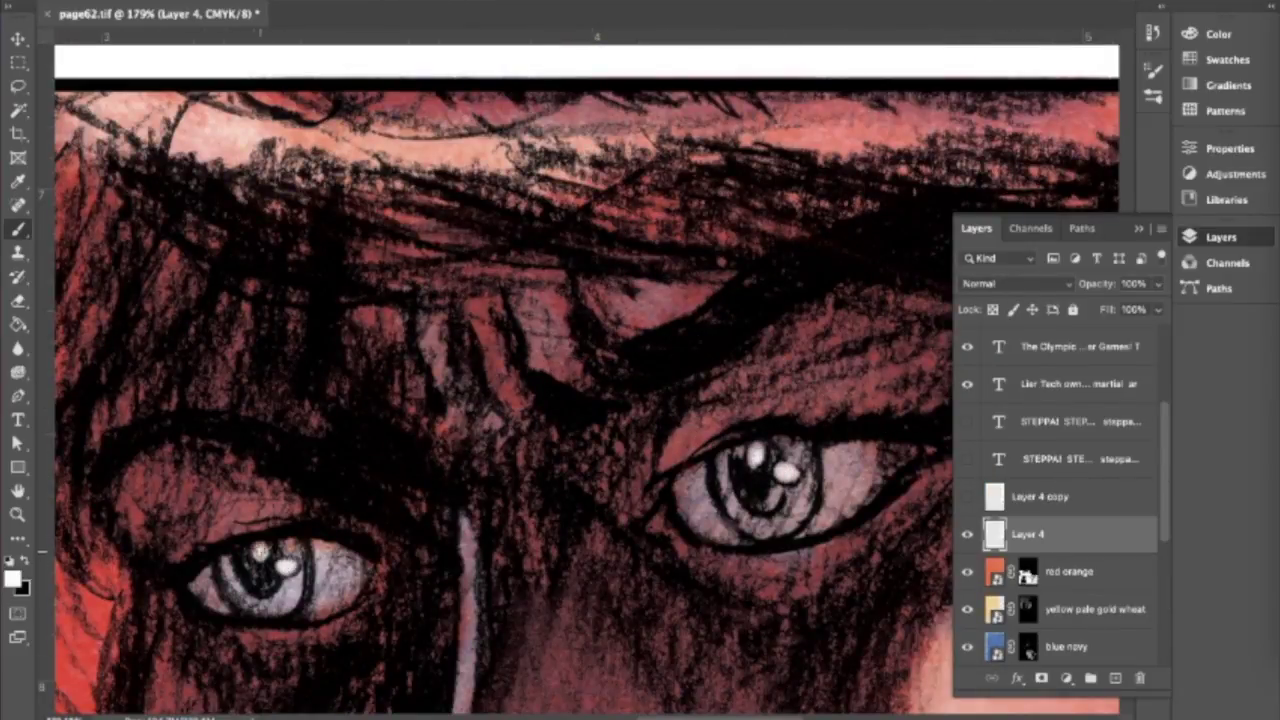
# - Place the blue slate texture on the page, set it to Multiply and hide it with an inverted black mask
pyautogui.hotkey('ctrl', '0')
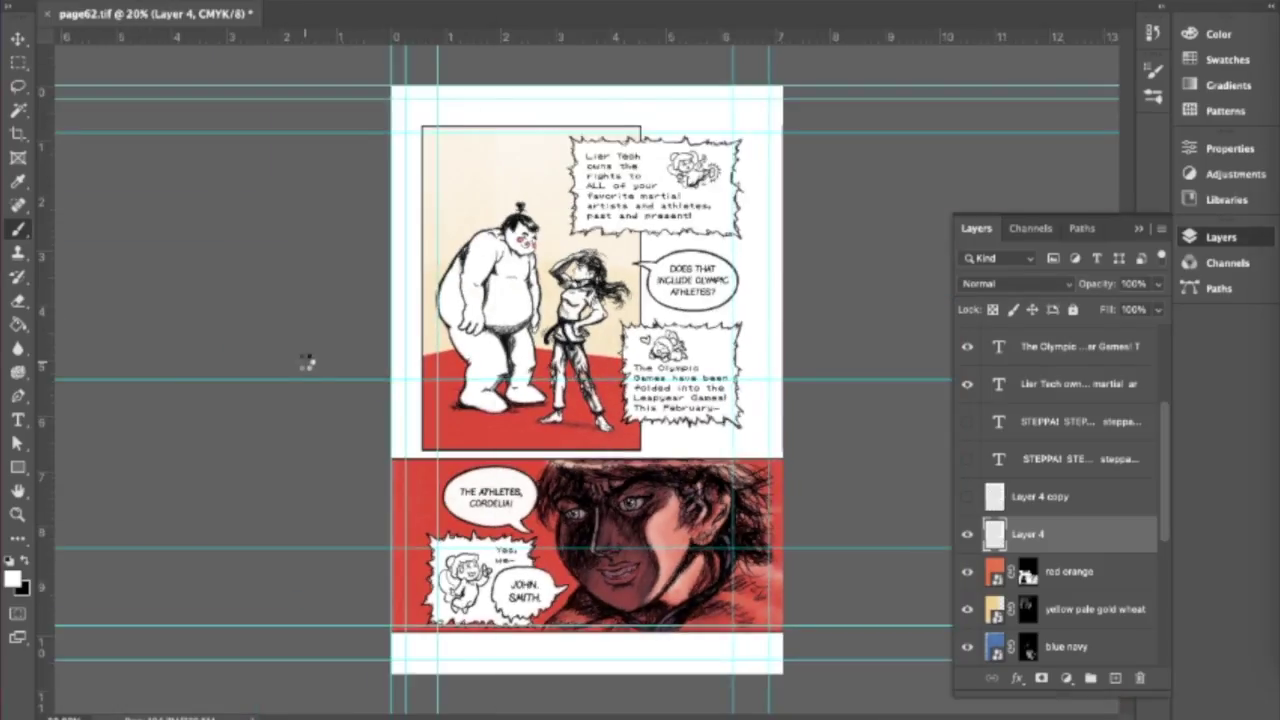
pyautogui.press('Return')
pyautogui.hotkey('shift', 'alt', 'm')
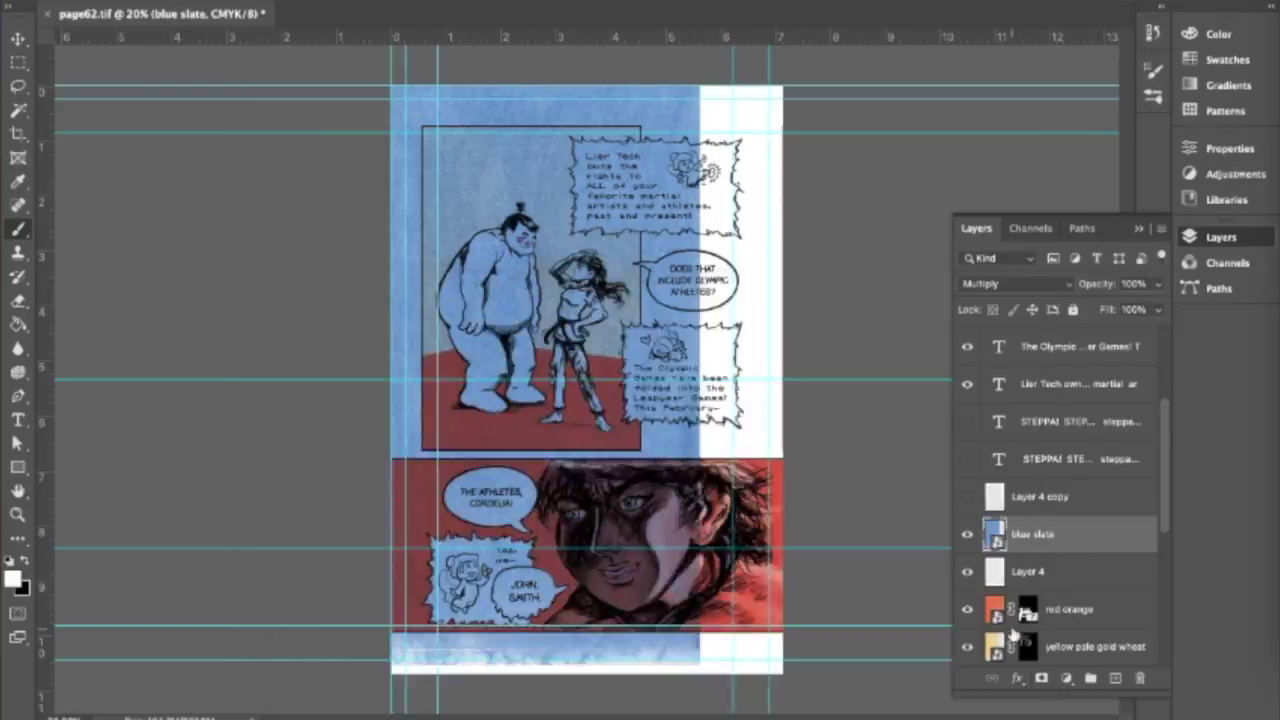
pyautogui.keyDown('alt'); pyautogui.click(1041, 678); pyautogui.keyUp('alt')
pyautogui.scroll(-2, 580, 567)
pyautogui.scroll(5, 580, 567)
pyautogui.scroll(-3, 1060, 500)
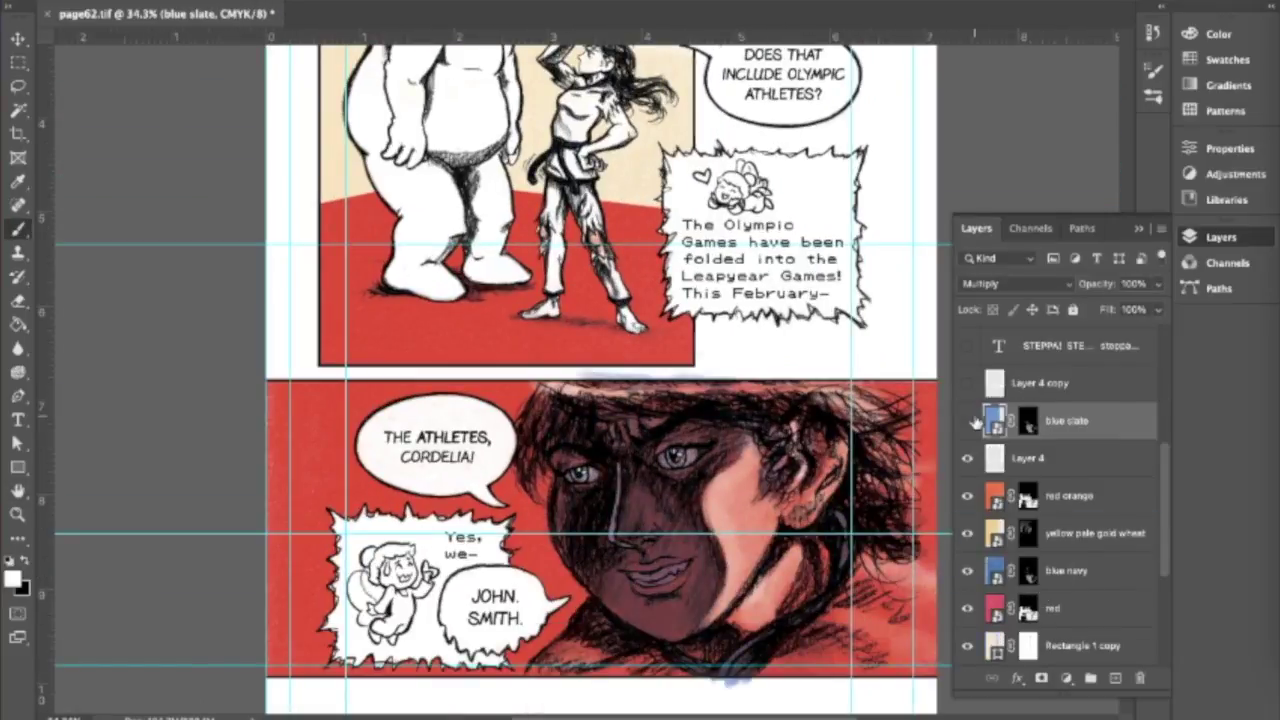
# - Move the blue slate layer below Layer 4 and fill its mask with black to clear the stray paint
pyautogui.moveTo(976, 423); pyautogui.dragTo(990, 472)
pyautogui.click(1028, 458)
pyautogui.press('g')
pyautogui.press('x')
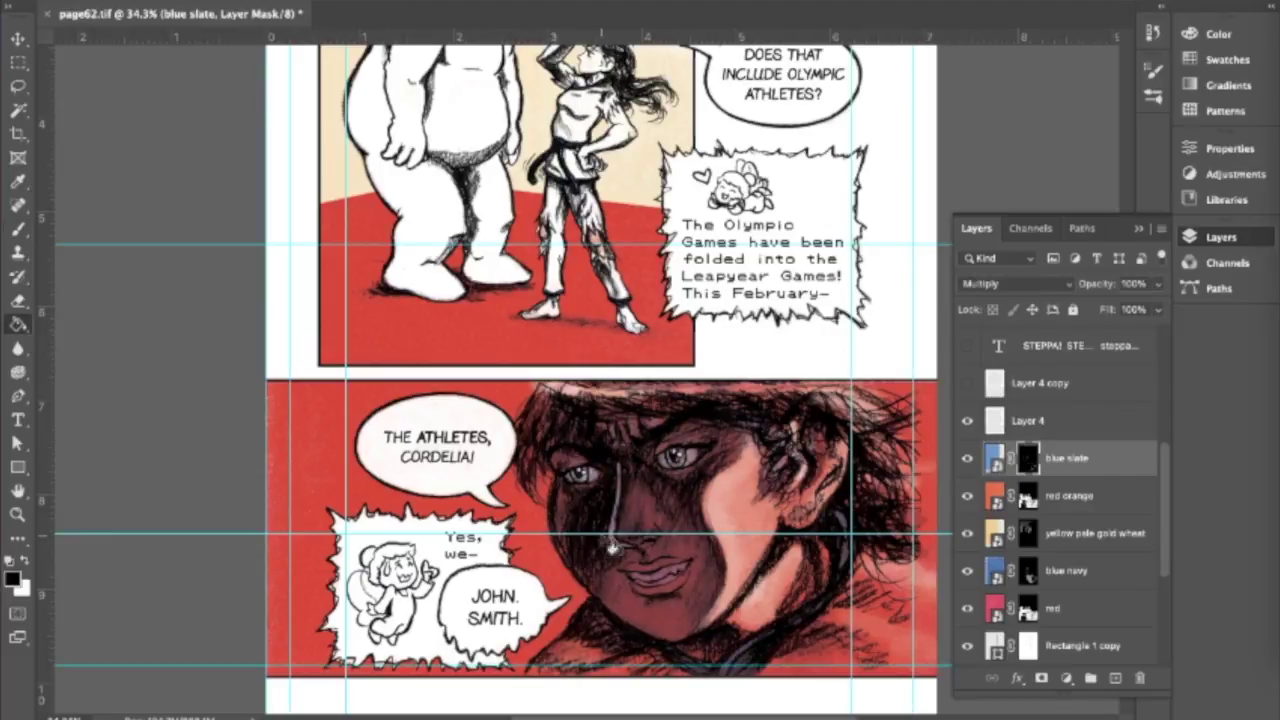
# - Brush blue slate shadows onto the sumo wrestler's back, arms, belly, chest and thighs using white on the mask
pyautogui.press('x')
pyautogui.press('b')
pyautogui.scroll(2, 858, 566)
pyautogui.scroll(2, 600, 400)
pyautogui.moveTo(385, 270); pyautogui.dragTo(375, 435)
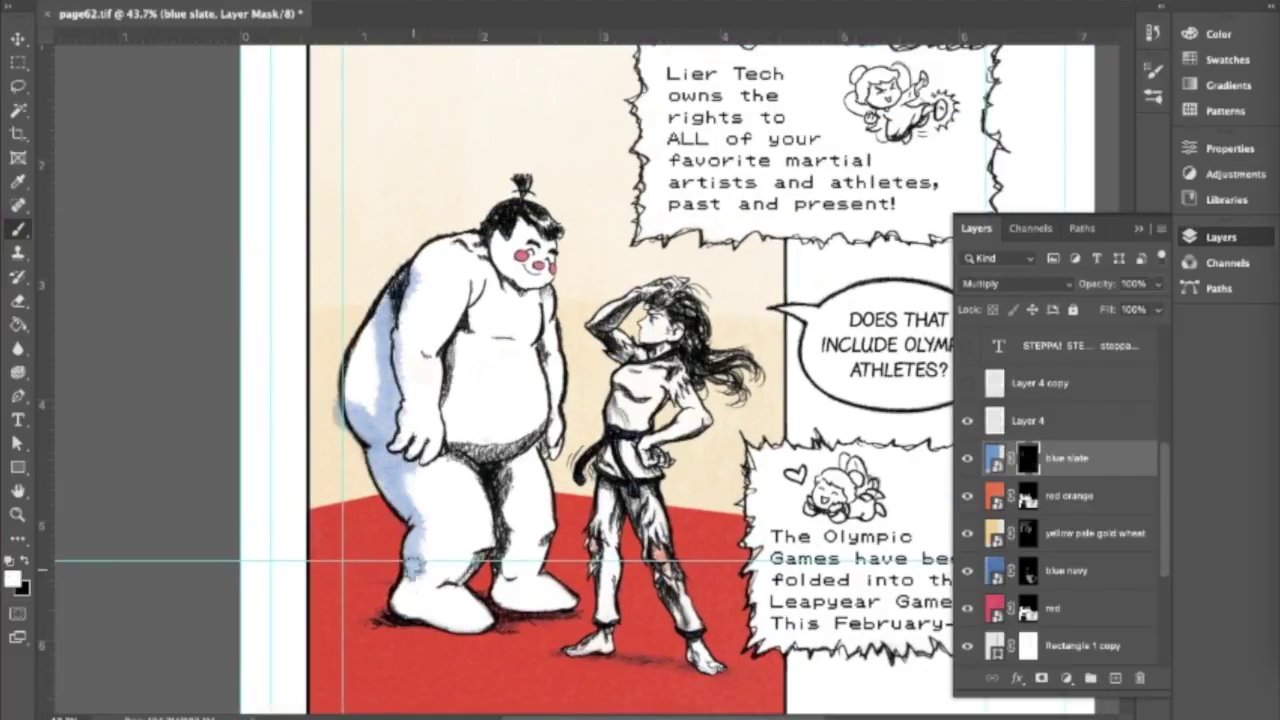
pyautogui.moveTo(405, 610); pyautogui.dragTo(500, 465)
pyautogui.moveTo(545, 300); pyautogui.dragTo(470, 440)
# - Soften the blue slate shading on the sumo wrestler's back and side by painting black on the mask
pyautogui.scroll(3, 425, 353)
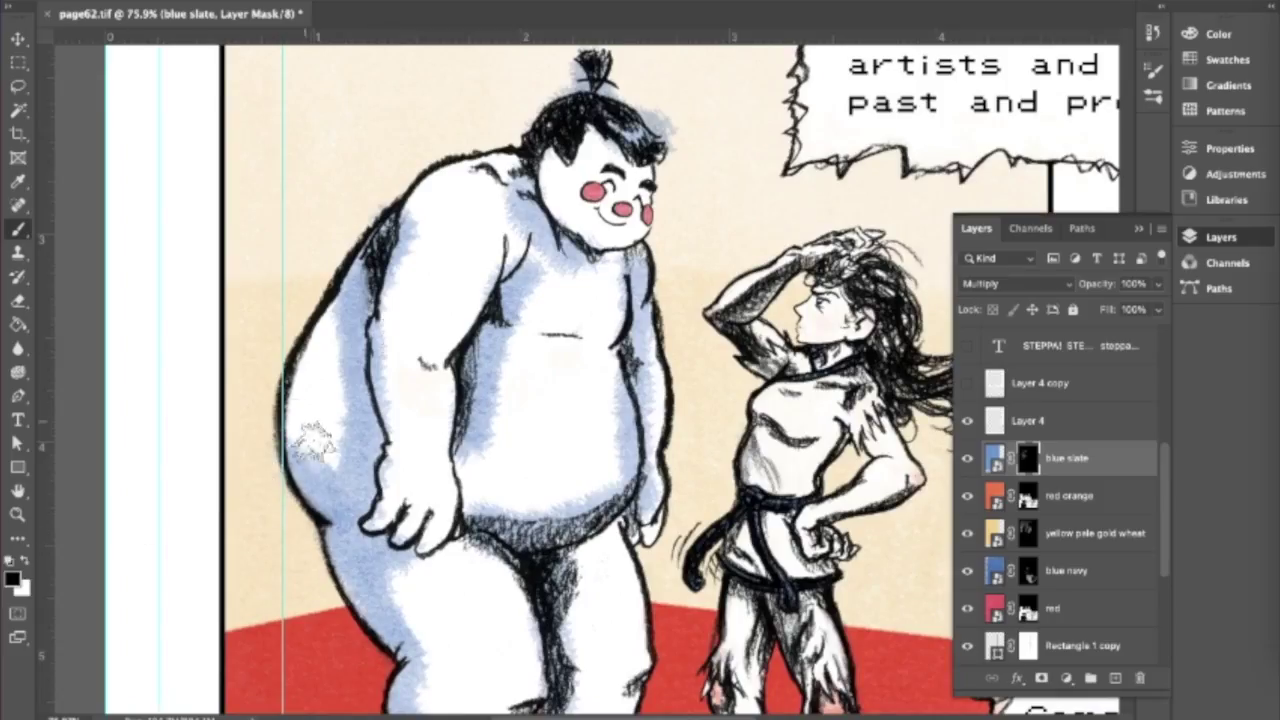
pyautogui.moveTo(342, 456)
pyautogui.mouseDown()
pyautogui.moveTo(335, 300)
pyautogui.moveTo(345, 370)
pyautogui.mouseUp()
pyautogui.rightClick(400, 488)
pyautogui.moveTo(380, 330); pyautogui.dragTo(385, 430)
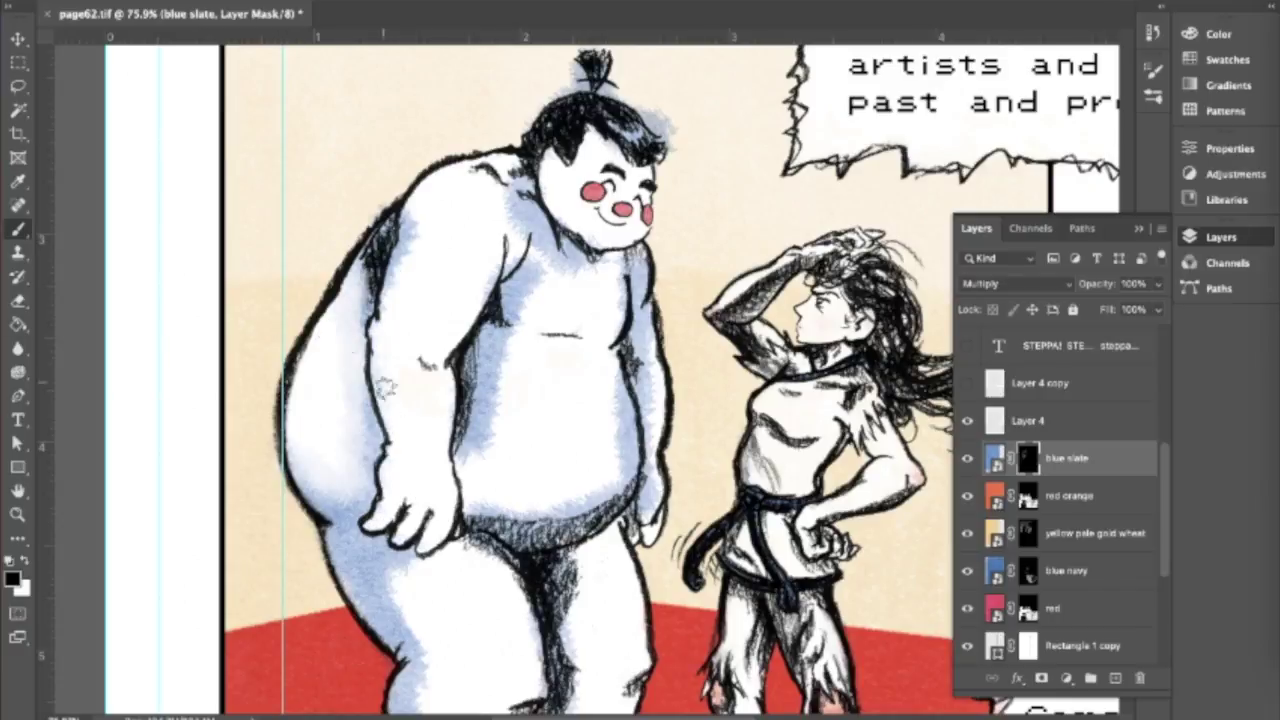
pyautogui.moveTo(400, 210); pyautogui.dragTo(405, 295)
# - Shade beneath the sumo wrestler's chest in blue slate and fade the chest and belly shadows with black on the mask
pyautogui.scroll(1, 405, 295)
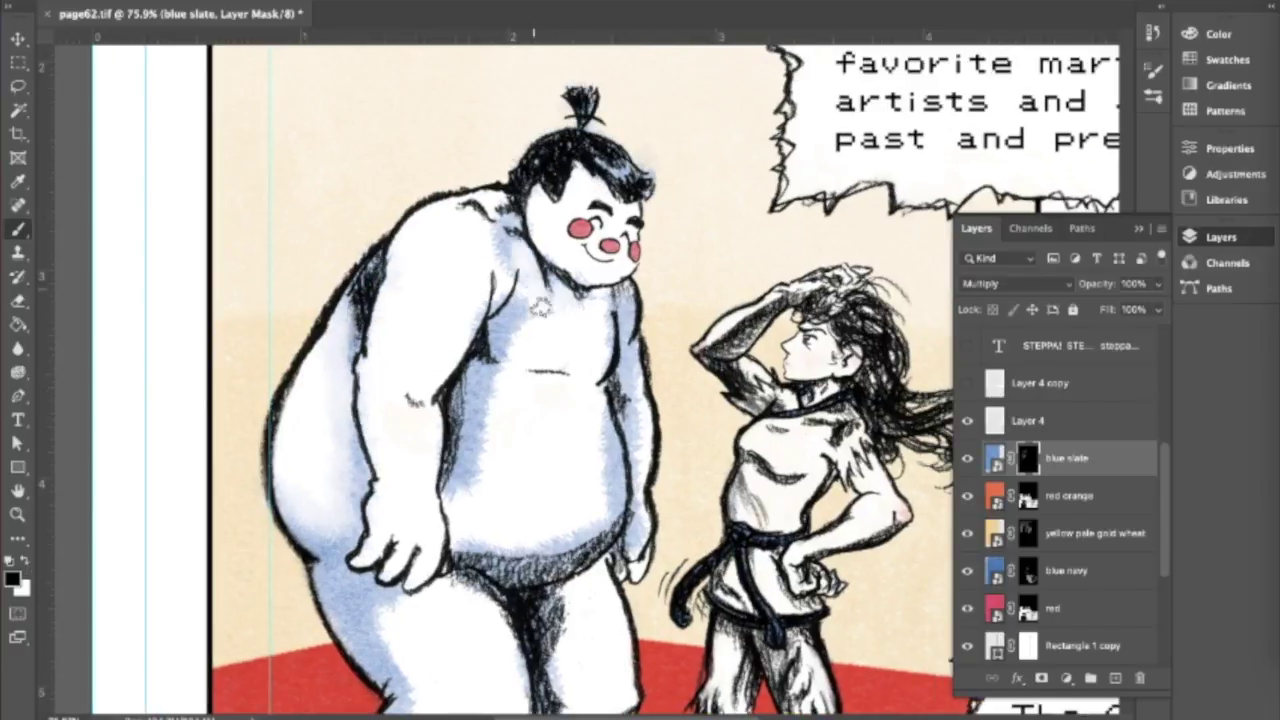
pyautogui.press('x')
pyautogui.rightClick(453, 508)
pyautogui.press('Escape')
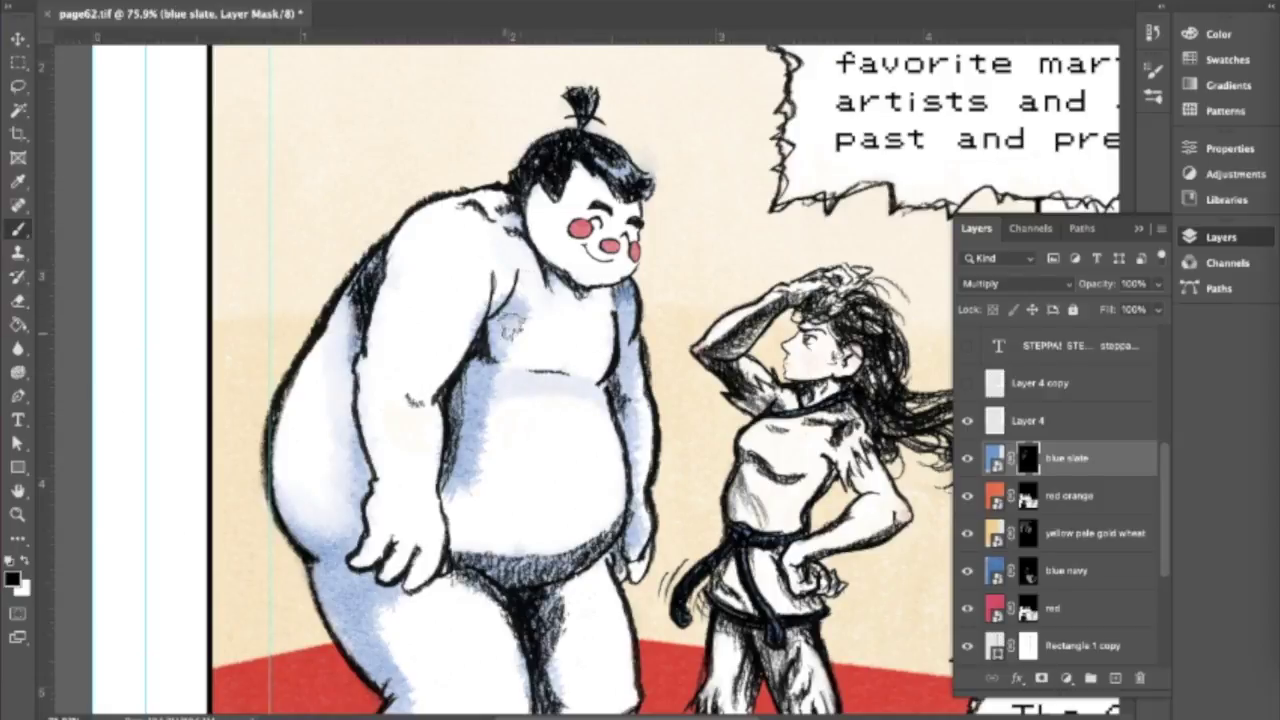
pyautogui.moveTo(465, 365); pyautogui.dragTo(430, 462)
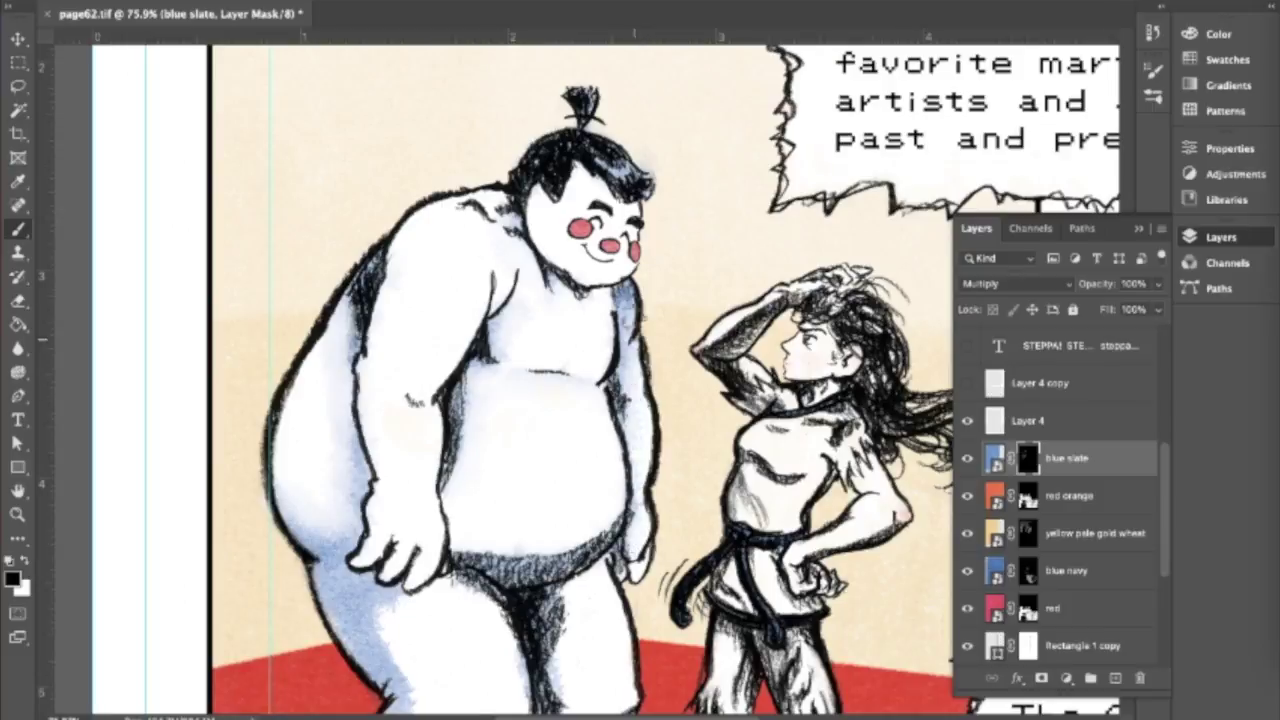
# - Soften and touch up the blue slate shading on the sumo wrestler's thighs and lower legs
pyautogui.scroll(-2, 392, 476)
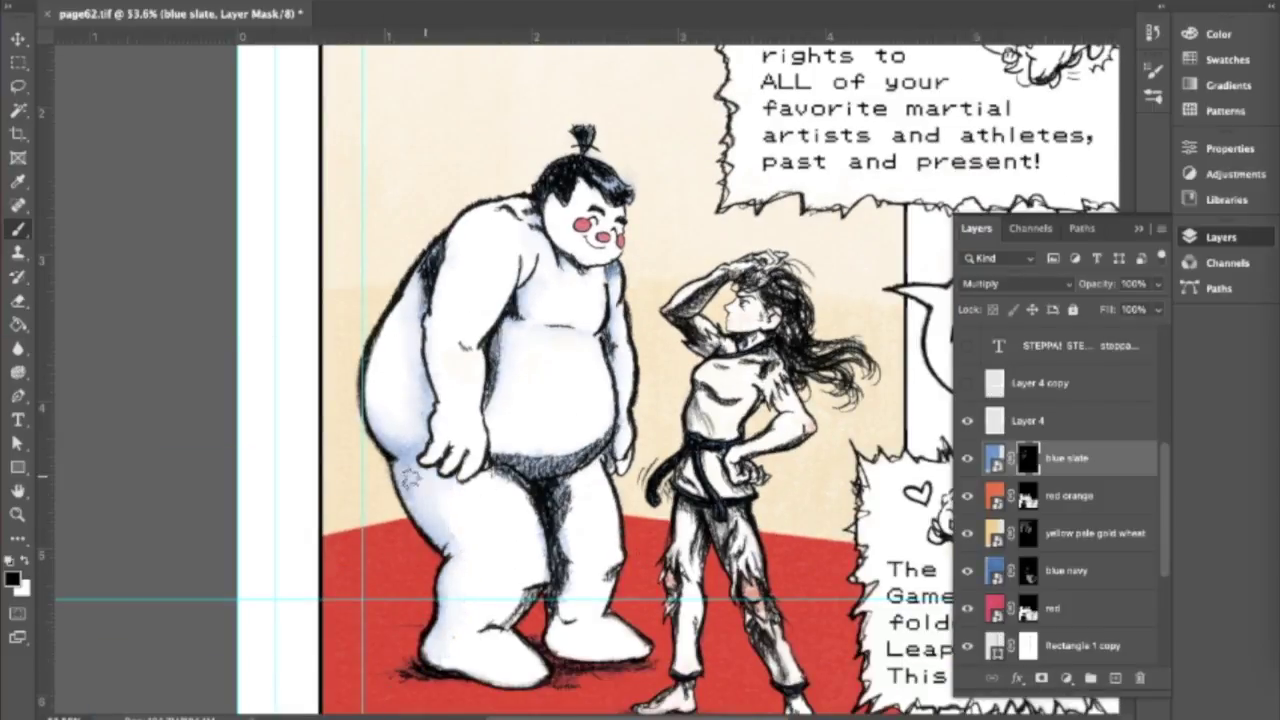
pyautogui.scroll(-1, 410, 440)
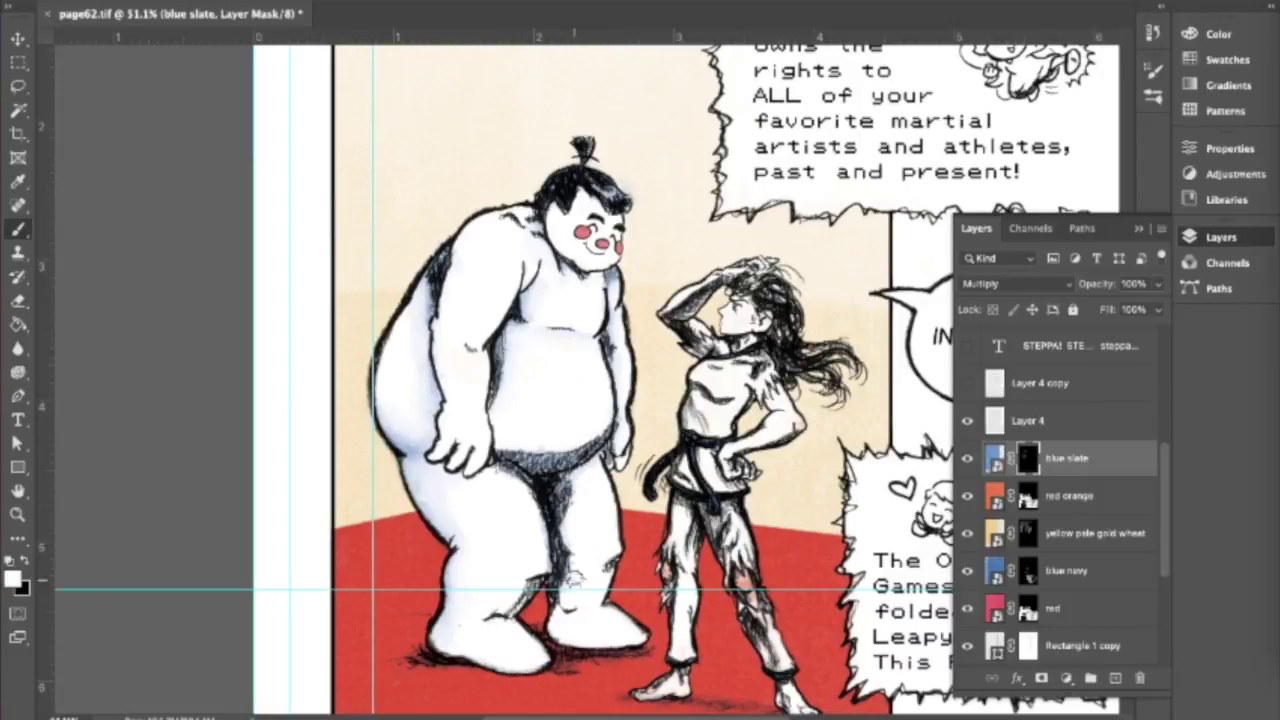
pyautogui.moveTo(409, 7); pyautogui.dragTo(399, 12)
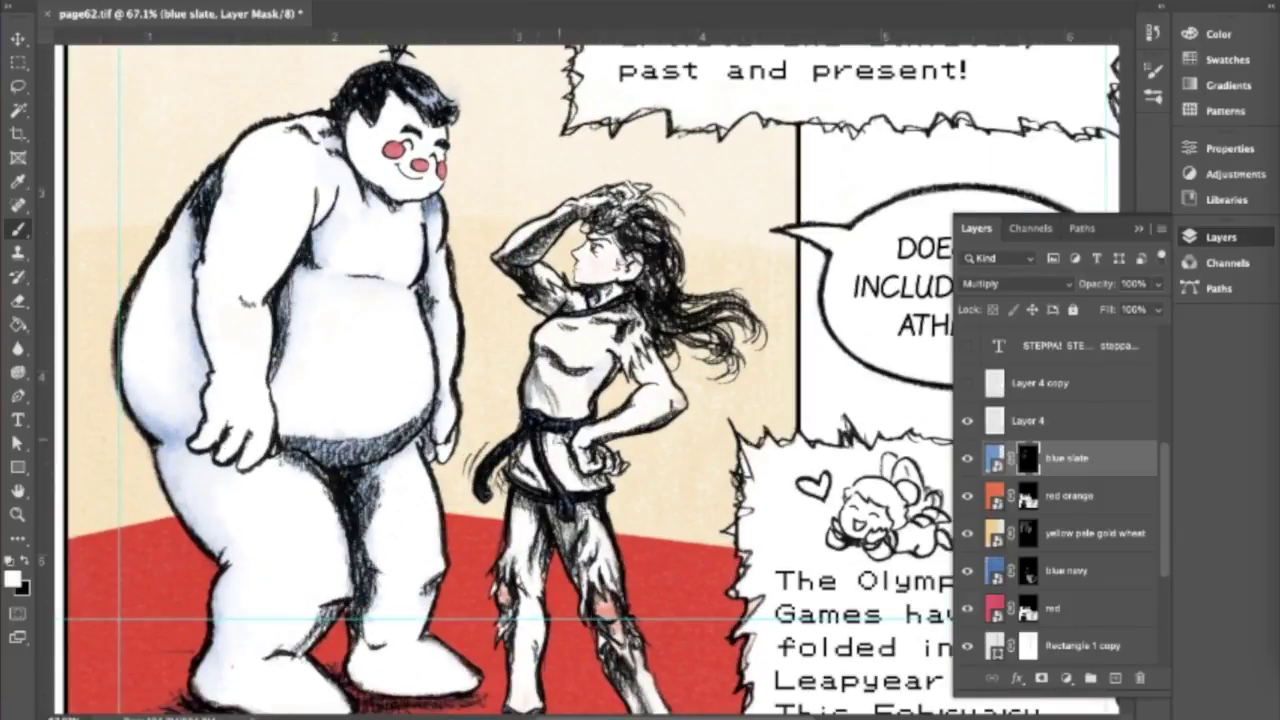
pyautogui.scroll(1, 584, 520)
# - Colour the small heart beside the fairy in the Olympic Games caption on the red layer's mask
pyautogui.scroll(-5, 573, 367)
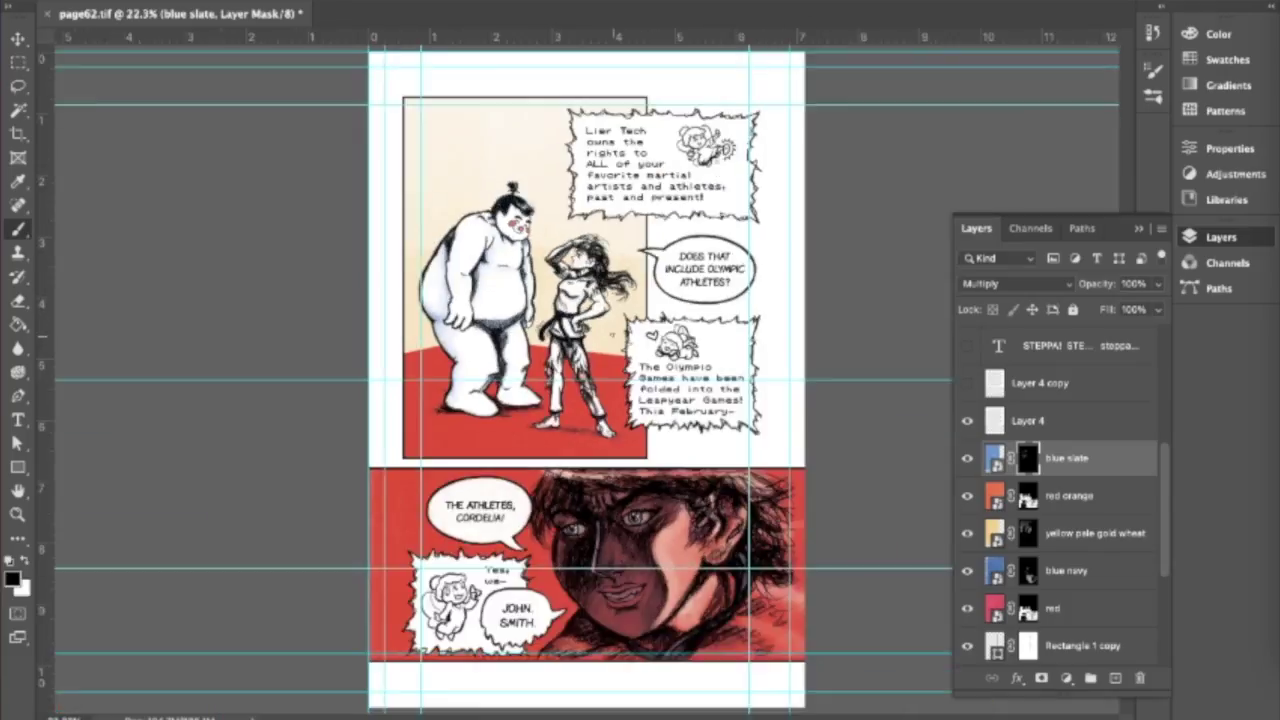
pyautogui.click(1066, 608)
pyautogui.scroll(5, 450, 335)
pyautogui.scroll(3, 450, 335)
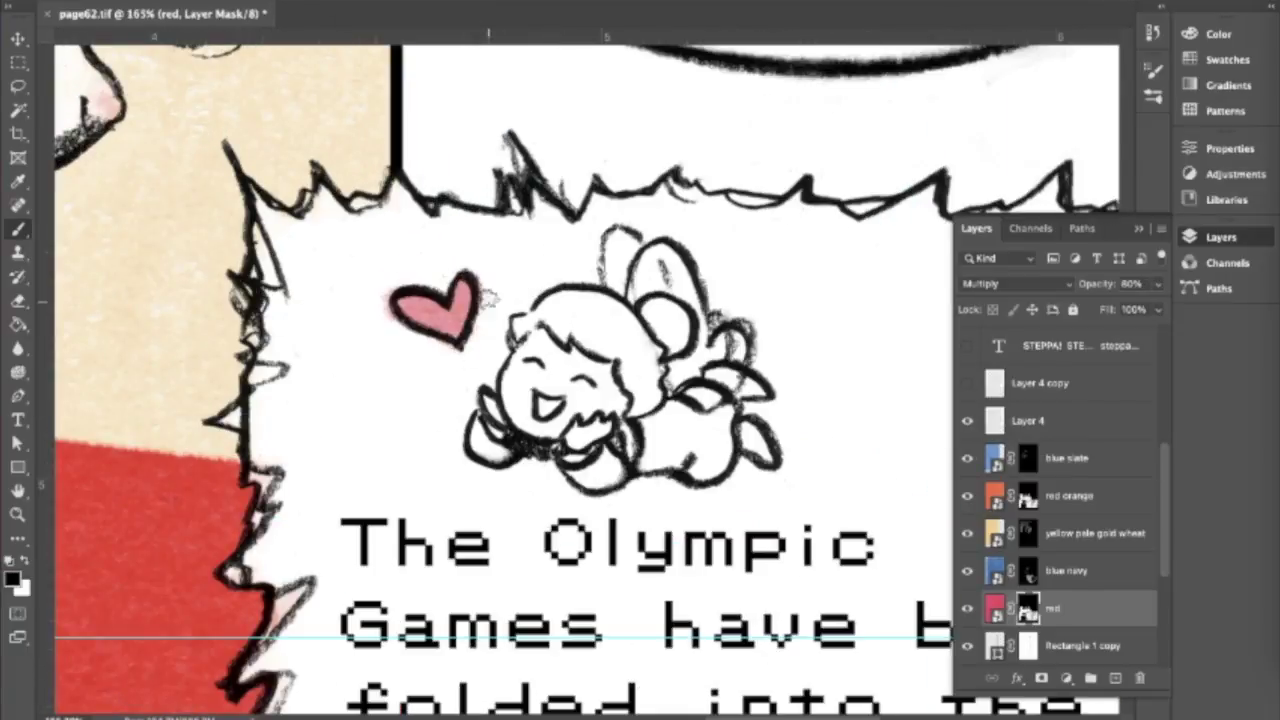
pyautogui.scroll(-8, 387, 343)
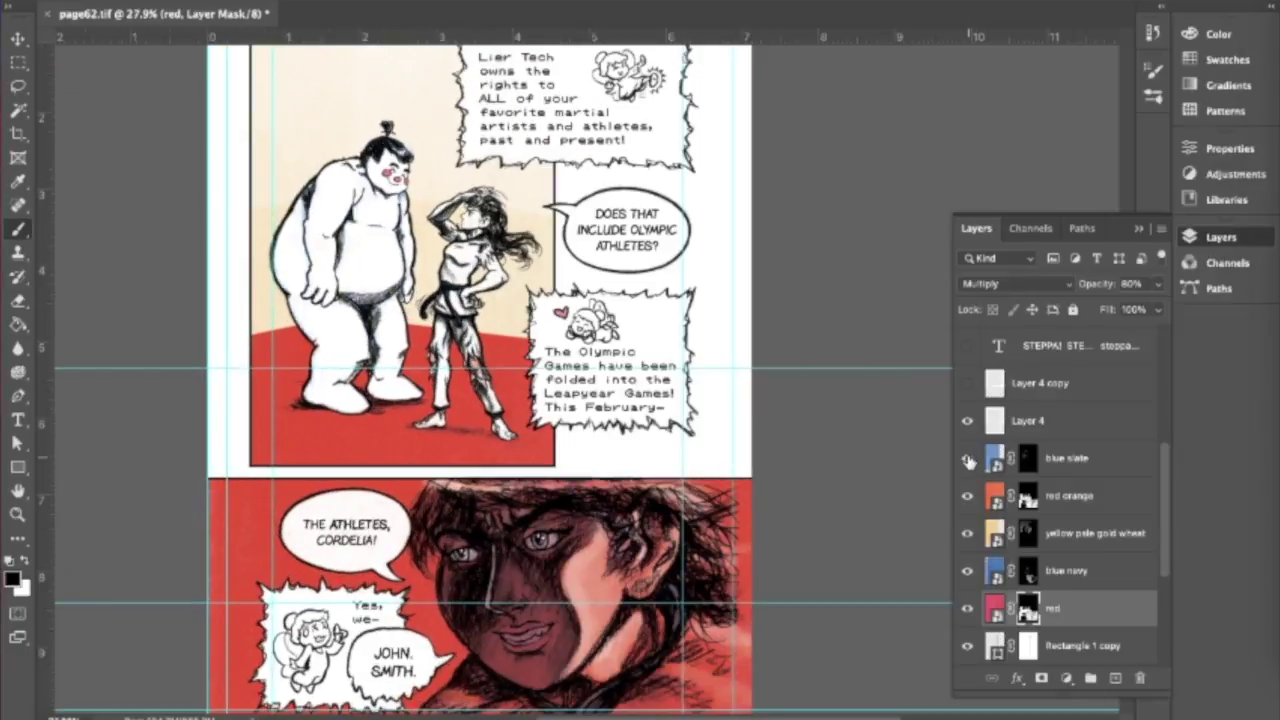
# - Place the brown texture on the page, move it directly above Layer 6 with a mask and set it to Overlay
pyautogui.click(968, 460)
pyautogui.press('Return')
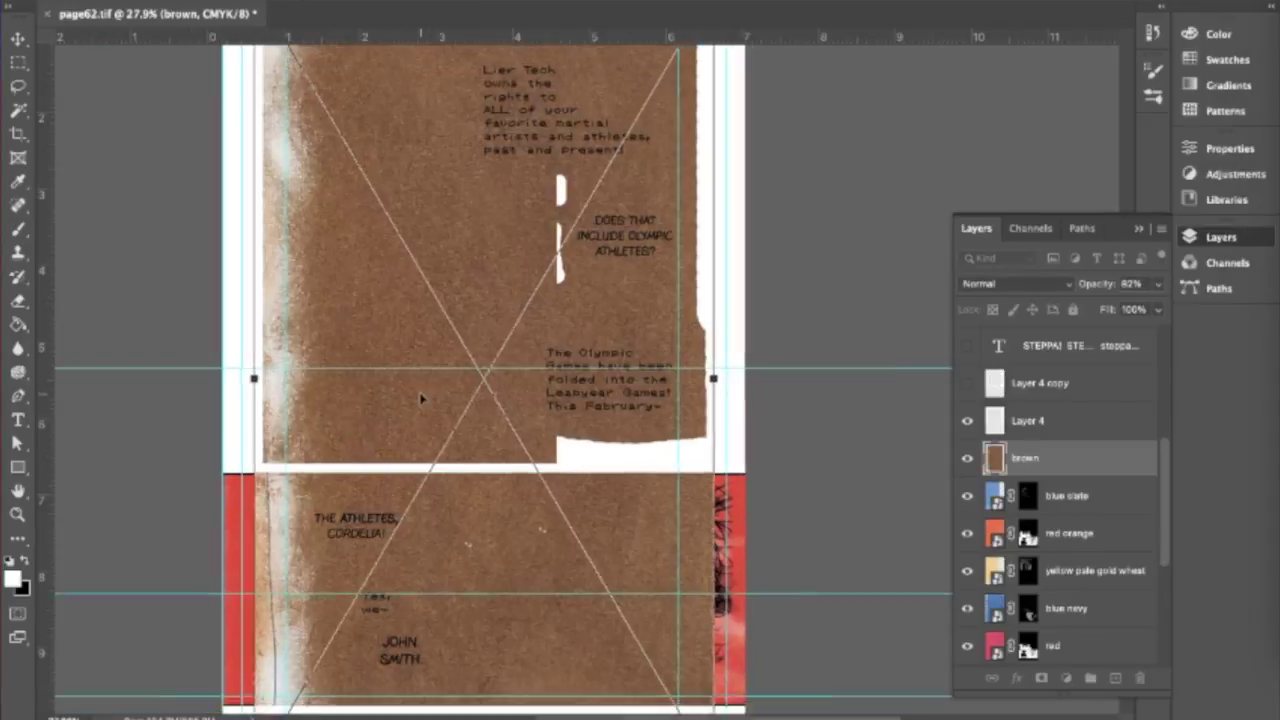
pyautogui.scroll(-2, 350, 438)
pyautogui.press('Return')
pyautogui.moveTo(1057, 366); pyautogui.dragTo(1025, 572)
pyautogui.doubleClick(1070, 572)
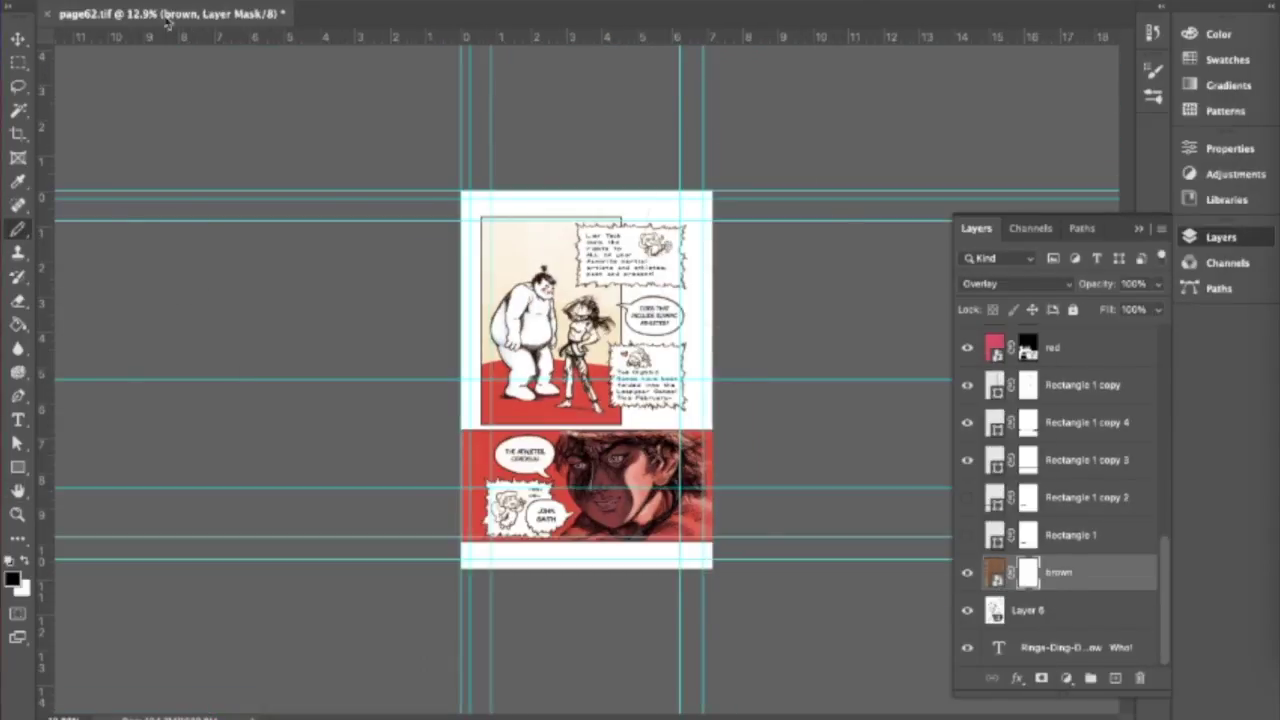
# - Hide the brown texture with a black mask and paint it into the standing fighter's long hair
pyautogui.scroll(4, 620, 380)
pyautogui.hscroll(-5, 420, 380)
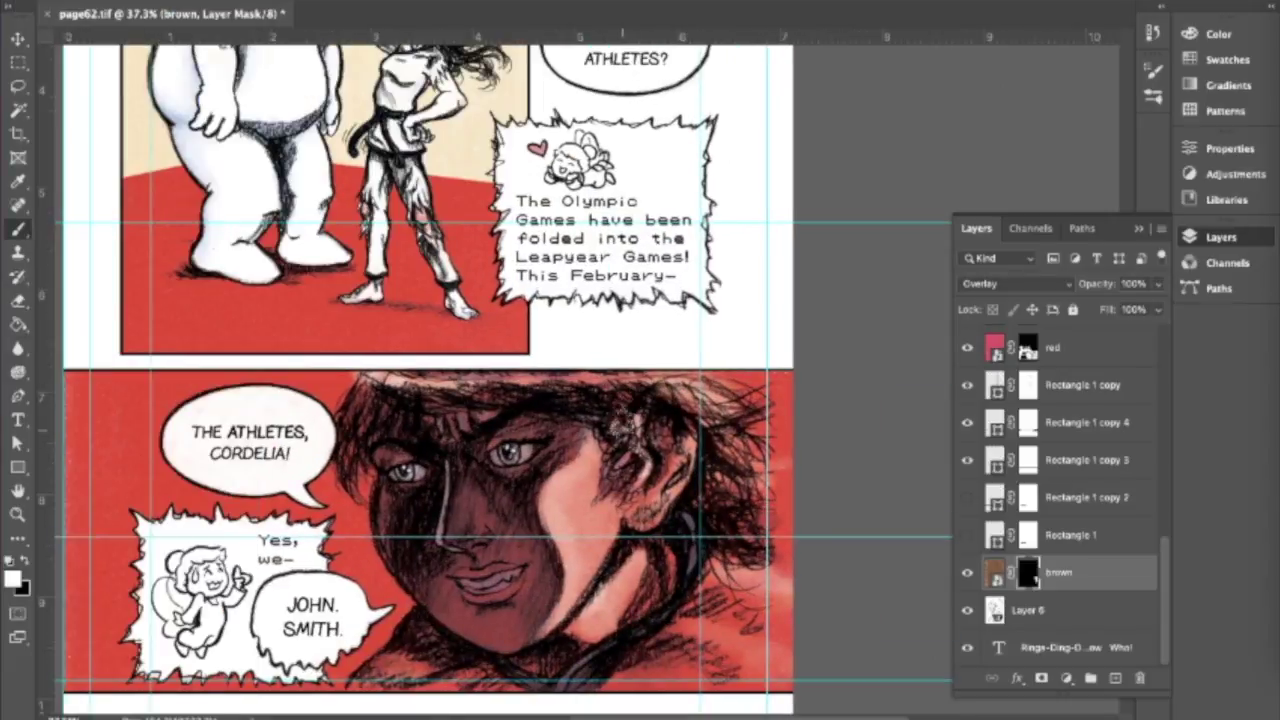
pyautogui.scroll(8, 450, 250)
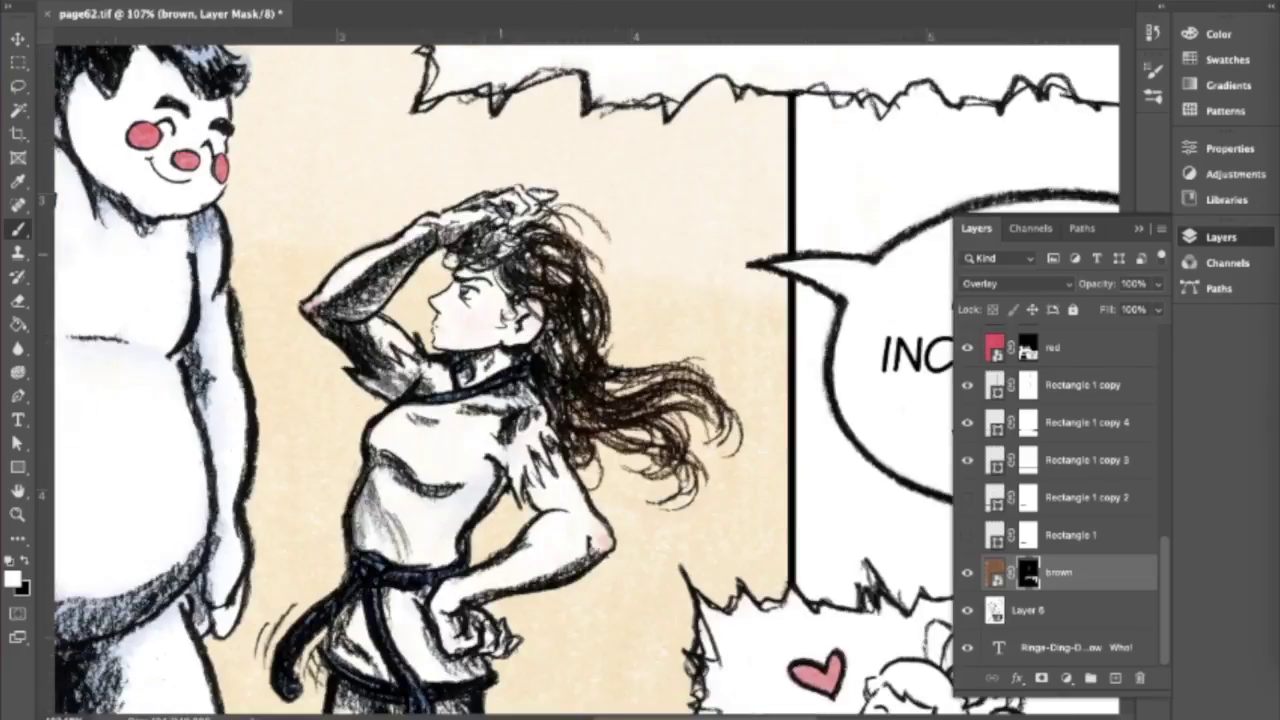
pyautogui.rightClick(450, 260)
pyautogui.press('Escape')
# - Add the brown light texture below the red layer in Multiply mode and fill its mask with black
pyautogui.scroll(-6, 450, 260)
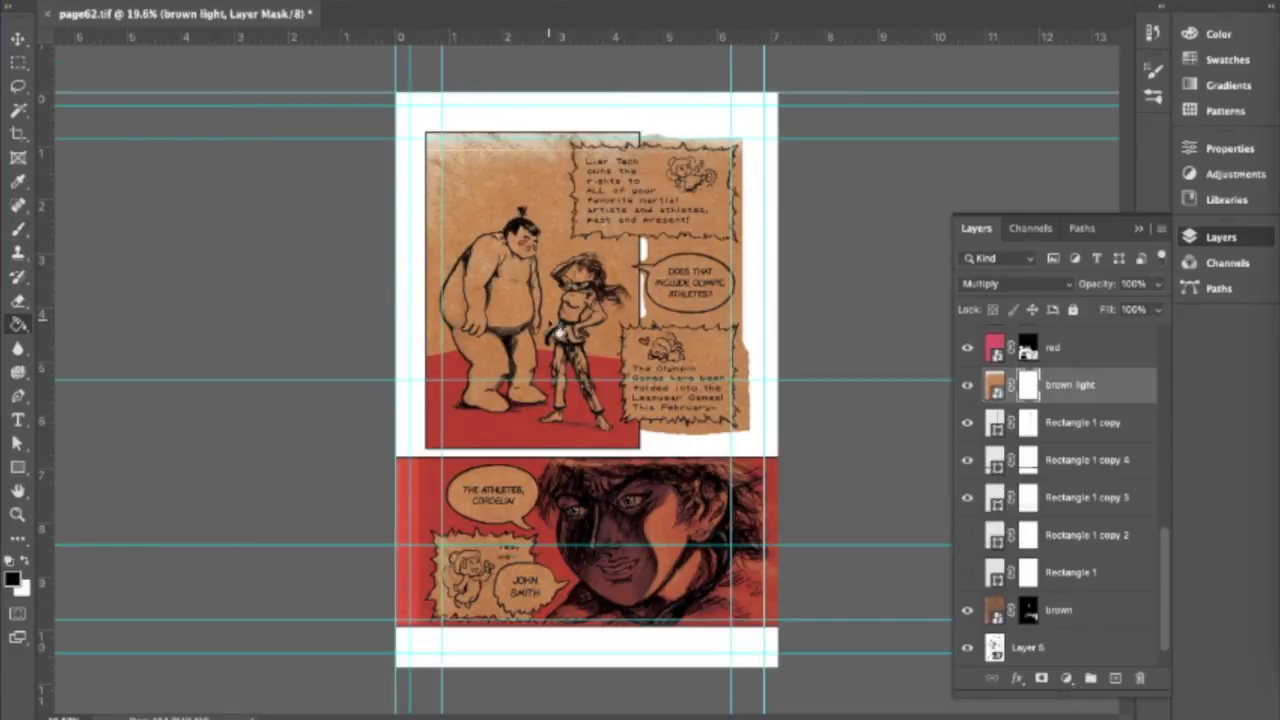
pyautogui.click(558, 331)
pyautogui.scroll(5, 558, 331)
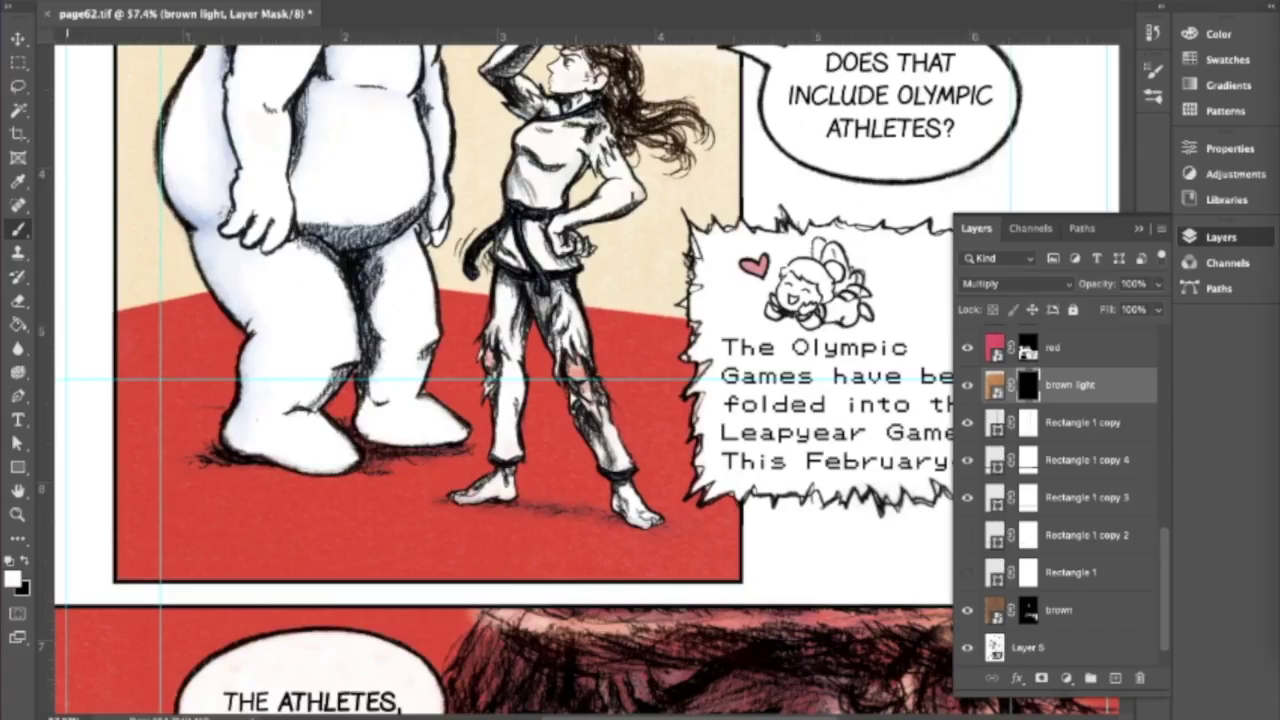
# - Paint light brown into the close-up figure's hair above the forehead on the brown light mask
pyautogui.scroll(3, 590, 540)
pyautogui.press('x')
pyautogui.press('b')
pyautogui.rightClick(480, 200)
pyautogui.press('Escape')
pyautogui.moveTo(400, 195); pyautogui.dragTo(489, 192)
pyautogui.moveTo(308, 300); pyautogui.dragTo(313, 365)
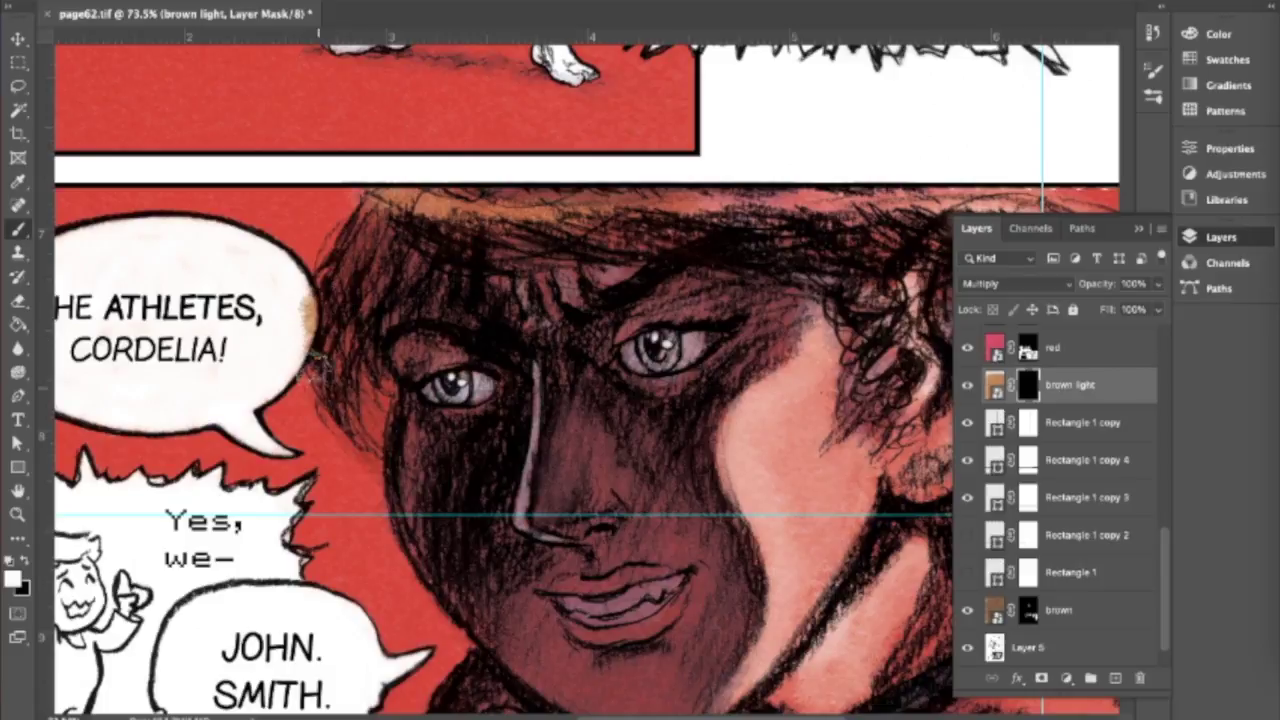
# - Extend the light brown into the close-up figure's hair around the ear and behind the head
pyautogui.hscroll(2, 291, 336)
pyautogui.scroll(2, 291, 336)
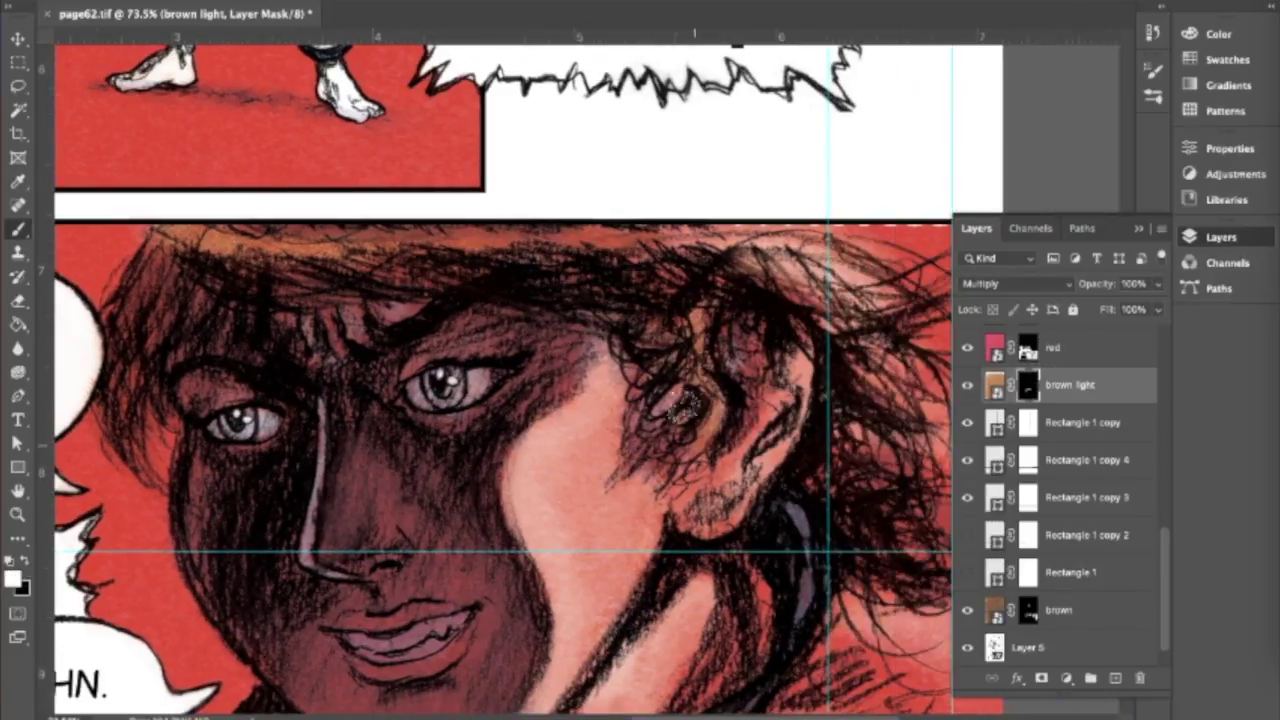
pyautogui.hscroll(3, 291, 336)
pyautogui.moveTo(700, 260)
pyautogui.mouseDown()
pyautogui.moveTo(850, 430)
pyautogui.moveTo(800, 640)
pyautogui.mouseUp()
pyautogui.scroll(-3, 584, 372)
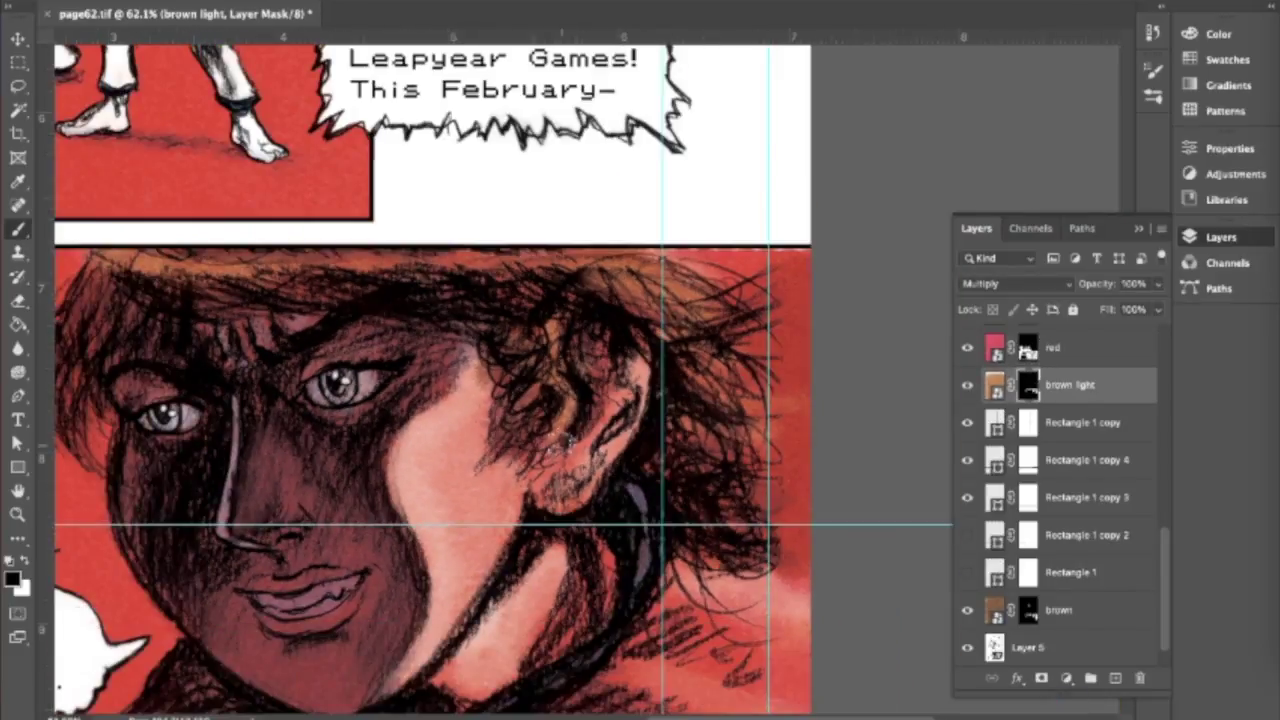
# - Refine the light brown coverage of the close-up figure's hair, alternating white and black on the brown light mask
pyautogui.hotkey('alt', ']')
pyautogui.press('x')
pyautogui.press('x')
pyautogui.scroll(-4, 430, 380)
pyautogui.hotkey('alt', '[')
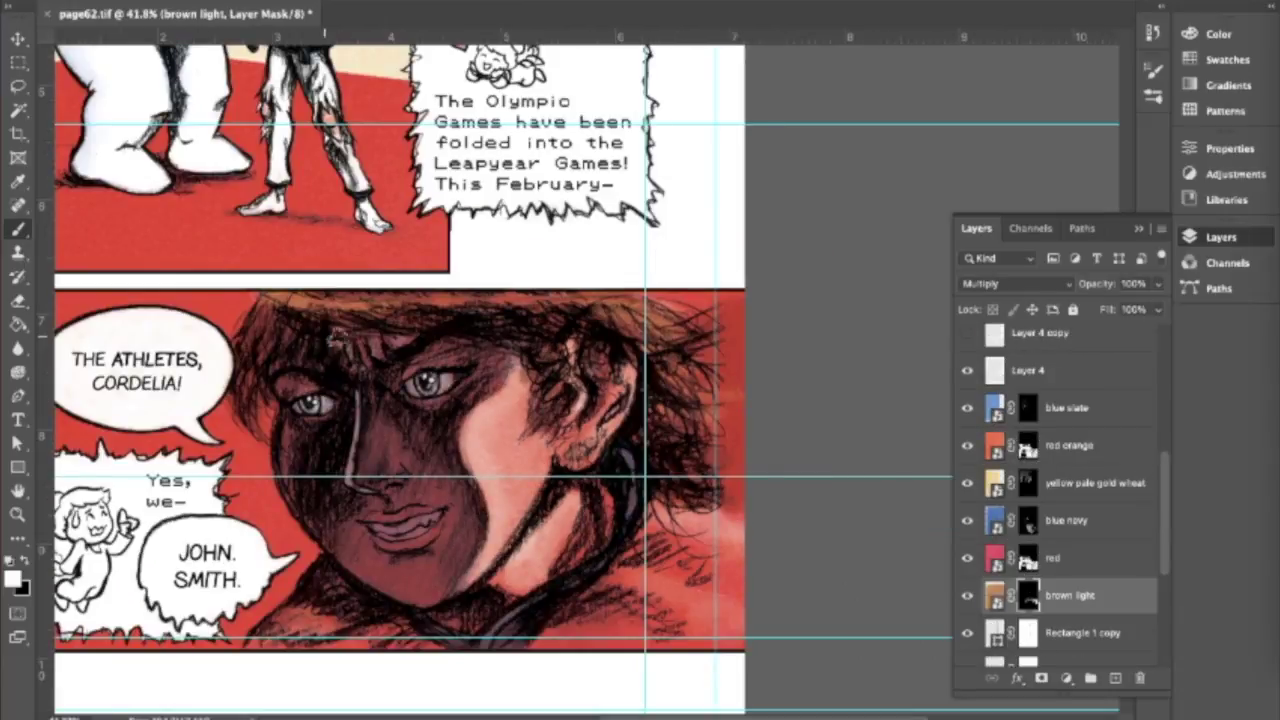
pyautogui.scroll(4, 437, 430)
pyautogui.press('x')
# - Touch up the navy shading around the close-up figure's ear and cheek on the blue navy mask, and reselect brown light
pyautogui.hotkey('alt', ']')
pyautogui.hotkey('alt', ']')
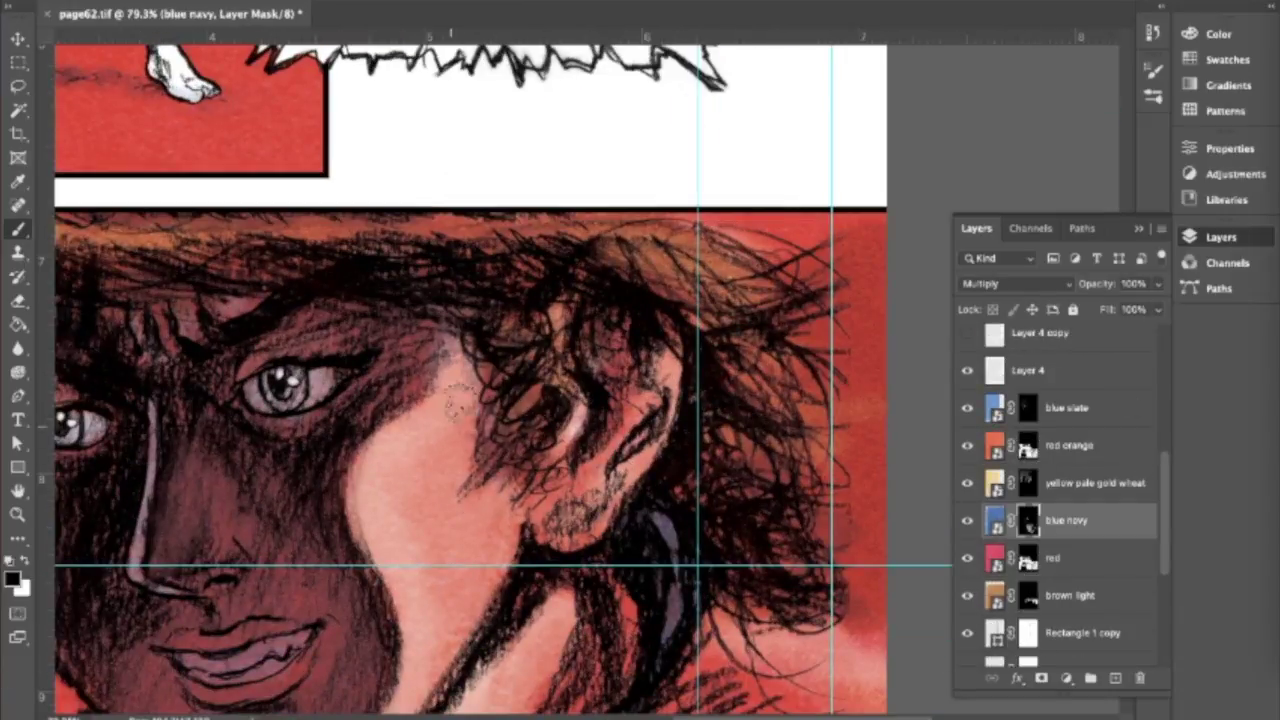
pyautogui.scroll(-2, 522, 460)
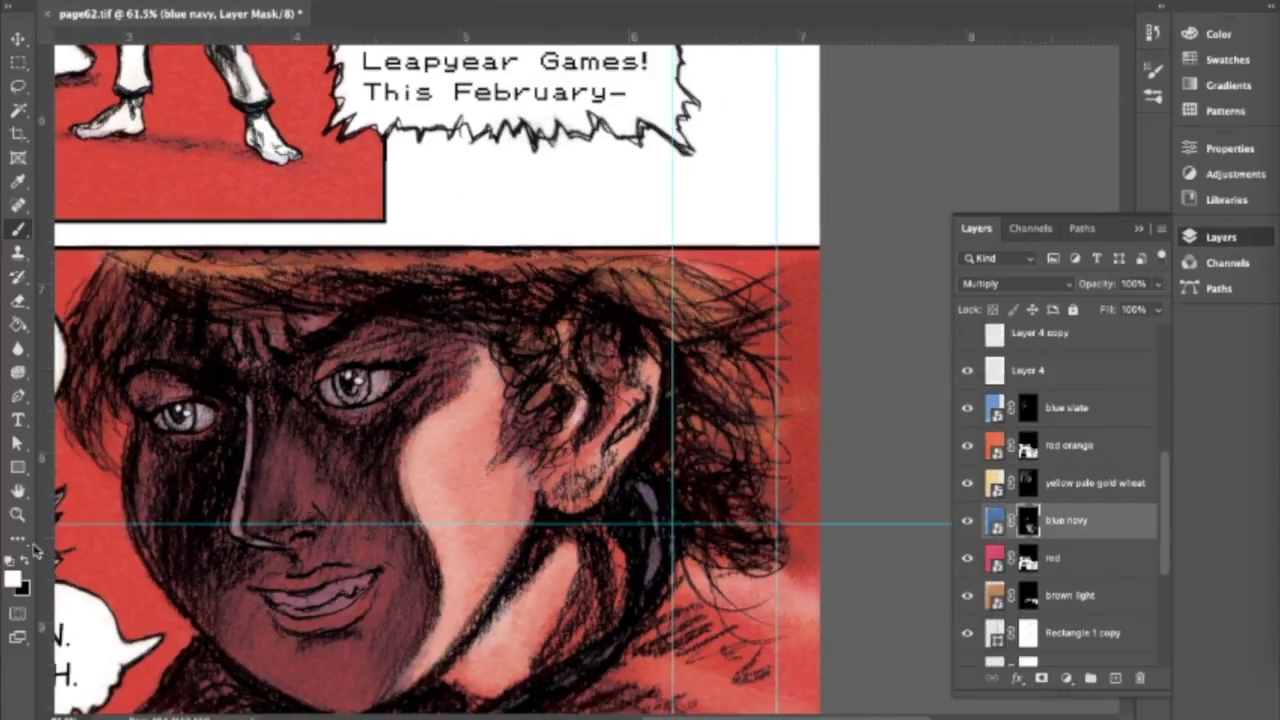
pyautogui.press('x')
pyautogui.scroll(-2, 430, 400)
pyautogui.hotkey('alt', '[')
pyautogui.hotkey('alt', '[')
pyautogui.scroll(-3, 517, 293)
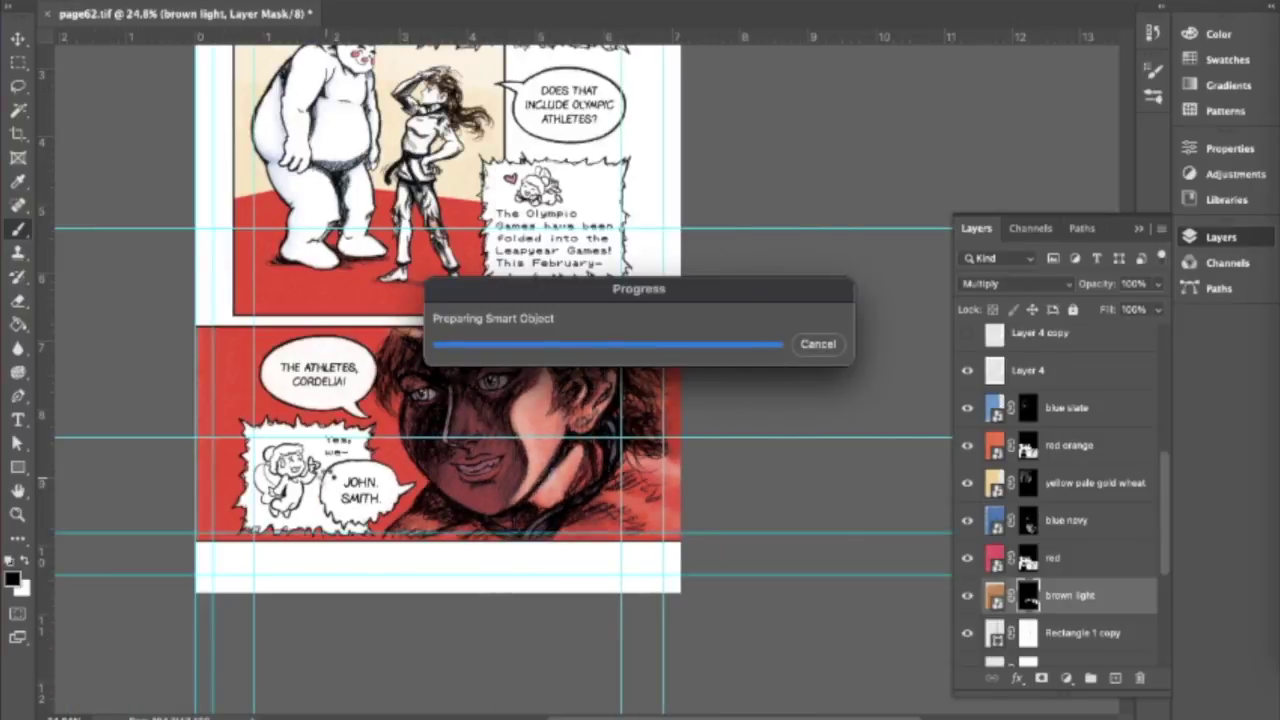
# - Place the brown texture directly above the brown light layer with Multiply blending, and hide it
pyautogui.scroll(-2, 700, 450)
pyautogui.press('Return')
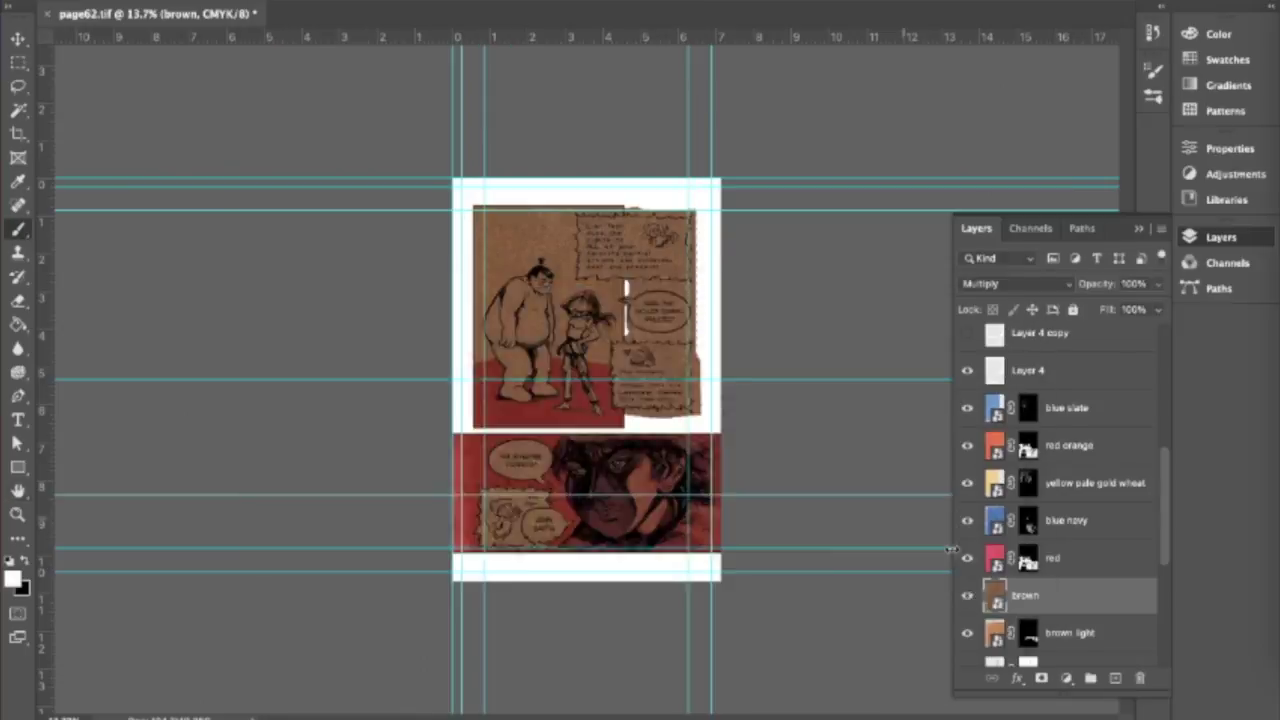
pyautogui.scroll(5, 635, 280)
pyautogui.scroll(3, 475, 378)
# - Paint light brown into the standing woman's hair and flowing ponytail on the brown light mask, alternating white and black
pyautogui.press('x')
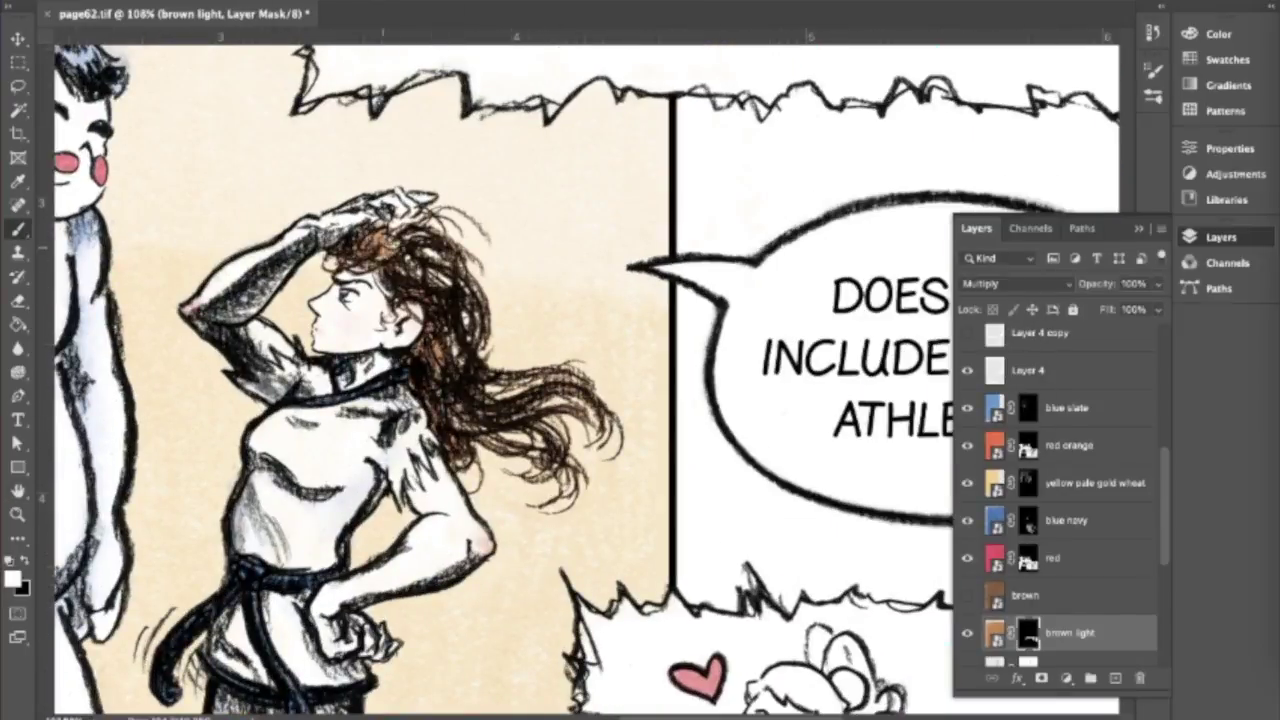
pyautogui.press('x')
pyautogui.scroll(-1, 506, 463)
pyautogui.press('x')
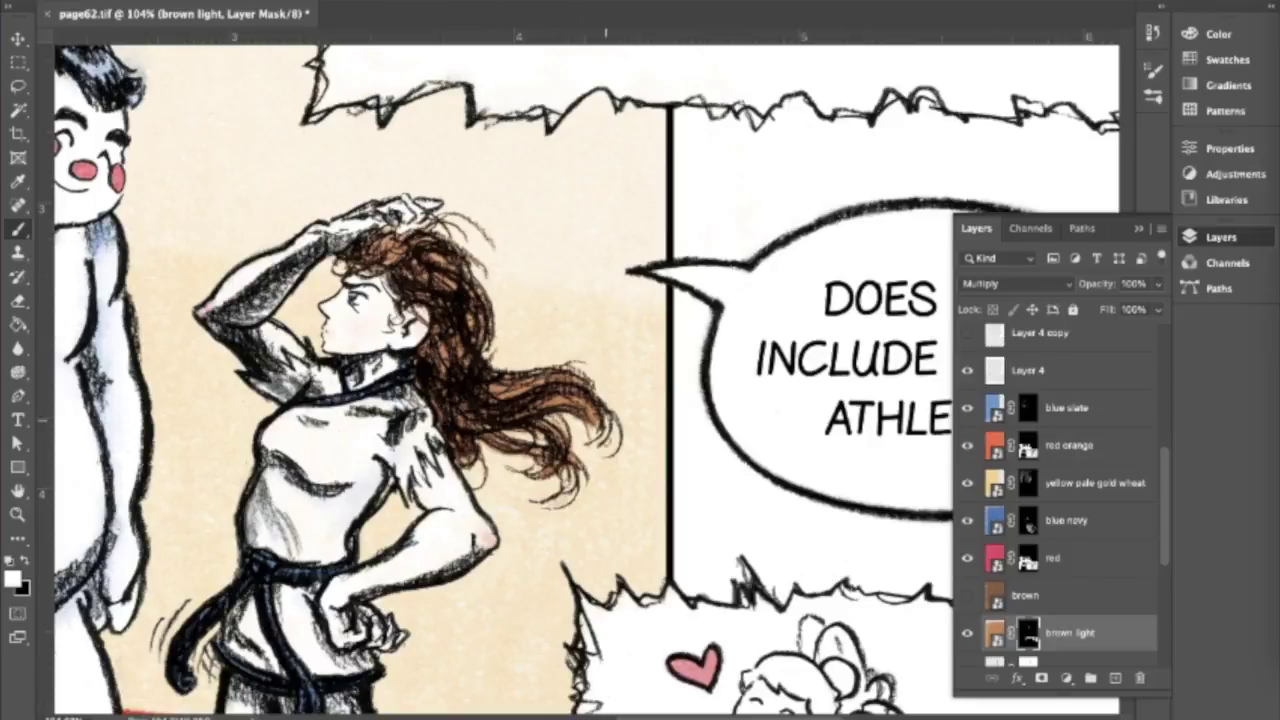
pyautogui.press('x')
pyautogui.scroll(2, 409, 266)
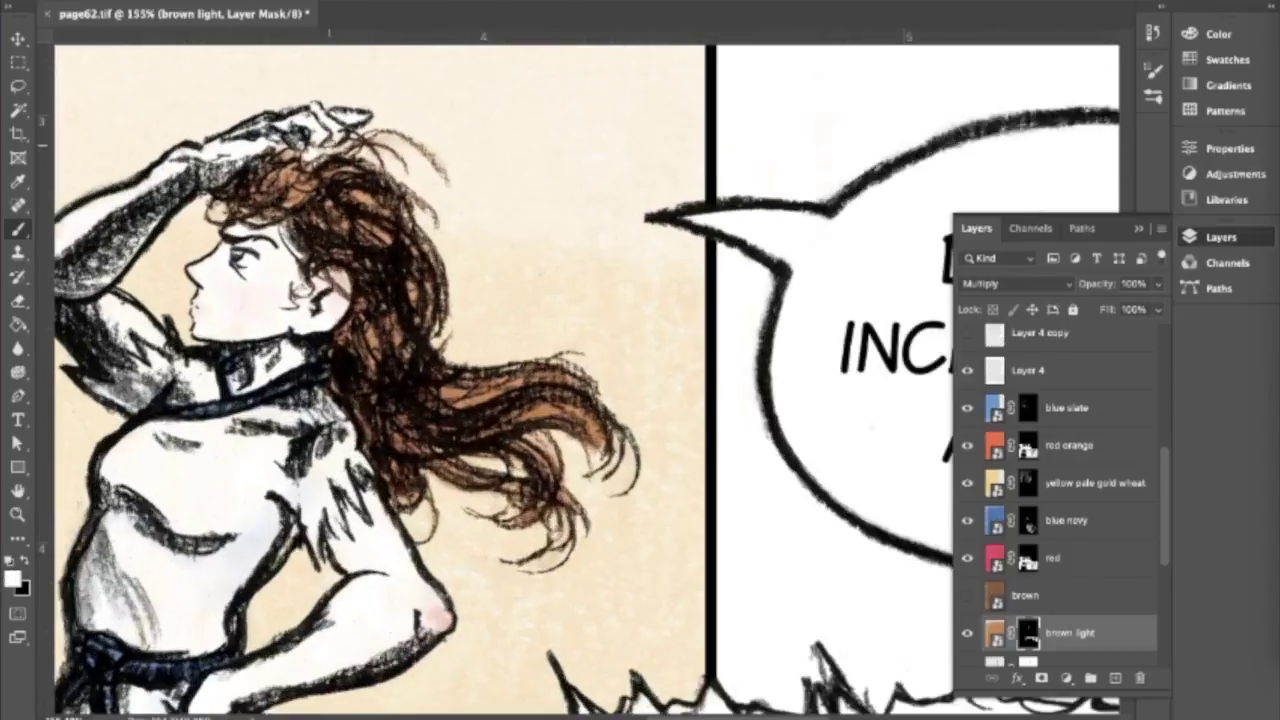
pyautogui.scroll(-3, 580, 385)
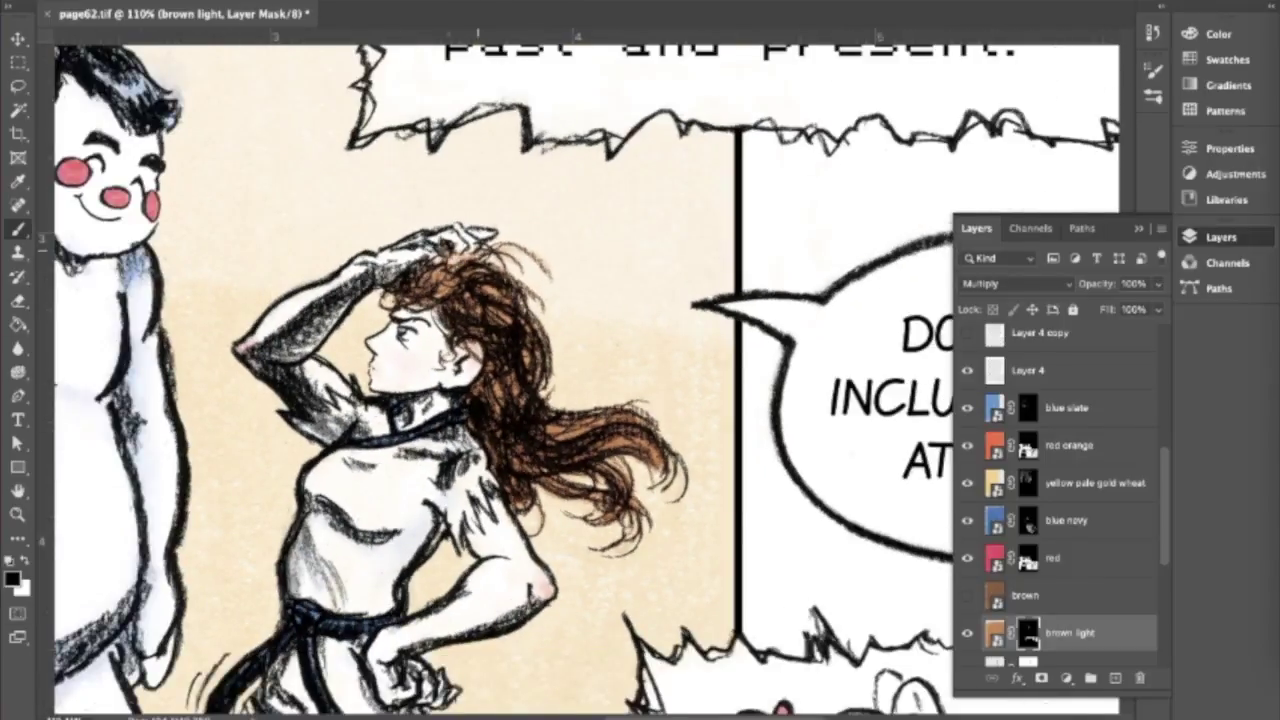
pyautogui.scroll(-4, 580, 385)
# - Mask the brown texture and work darker brown shading into the close-up figure's hair
pyautogui.hotkey('alt', ']')
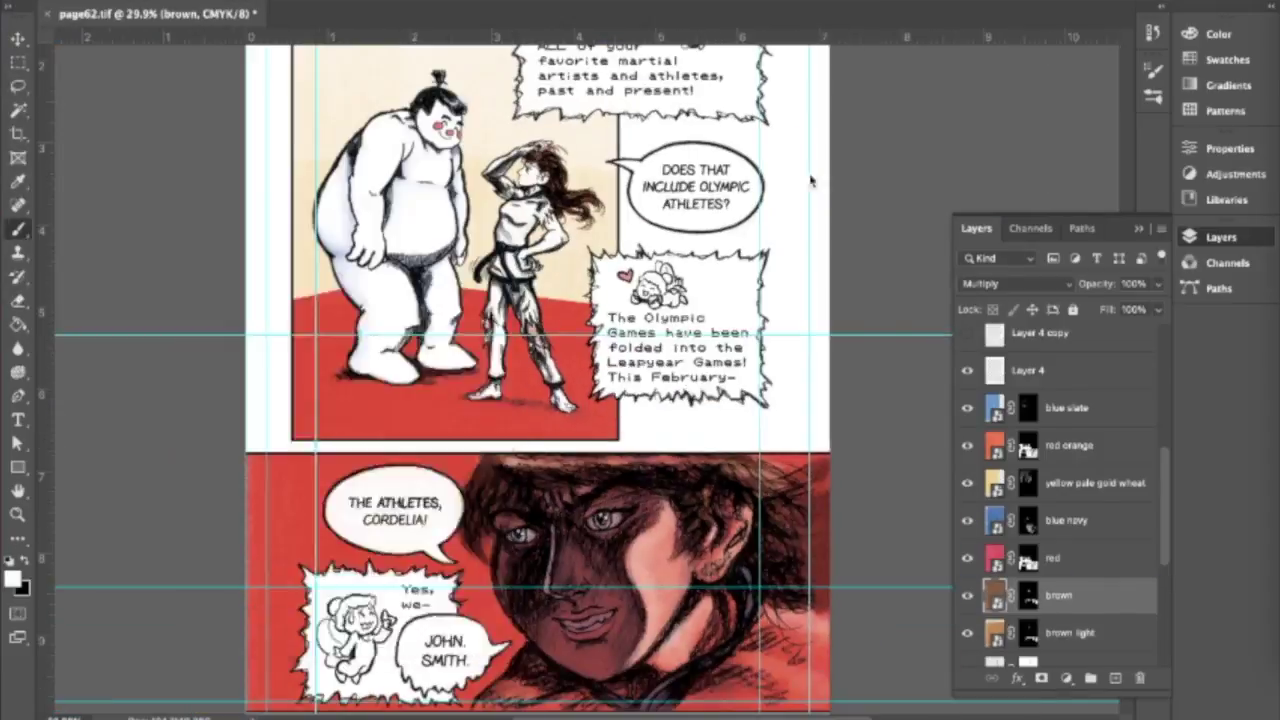
pyautogui.press('Escape')
pyautogui.scroll(2, 598, 300)
pyautogui.scroll(-2, 598, 300)
pyautogui.scroll(1, 543, 462)
pyautogui.scroll(-1, 543, 462)
pyautogui.press('x')
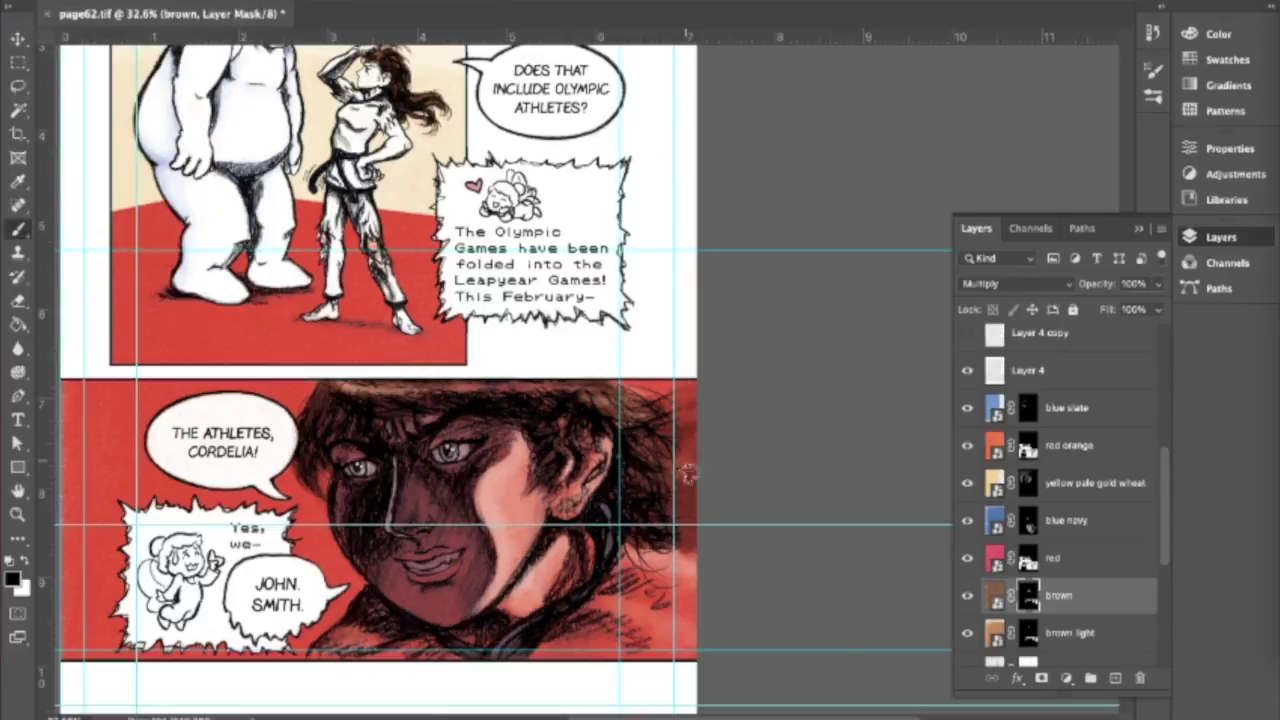
# - Shade the standing woman's hair with darker brown on the brown mask, and reselect the brown light mask
pyautogui.scroll(3, 543, 462)
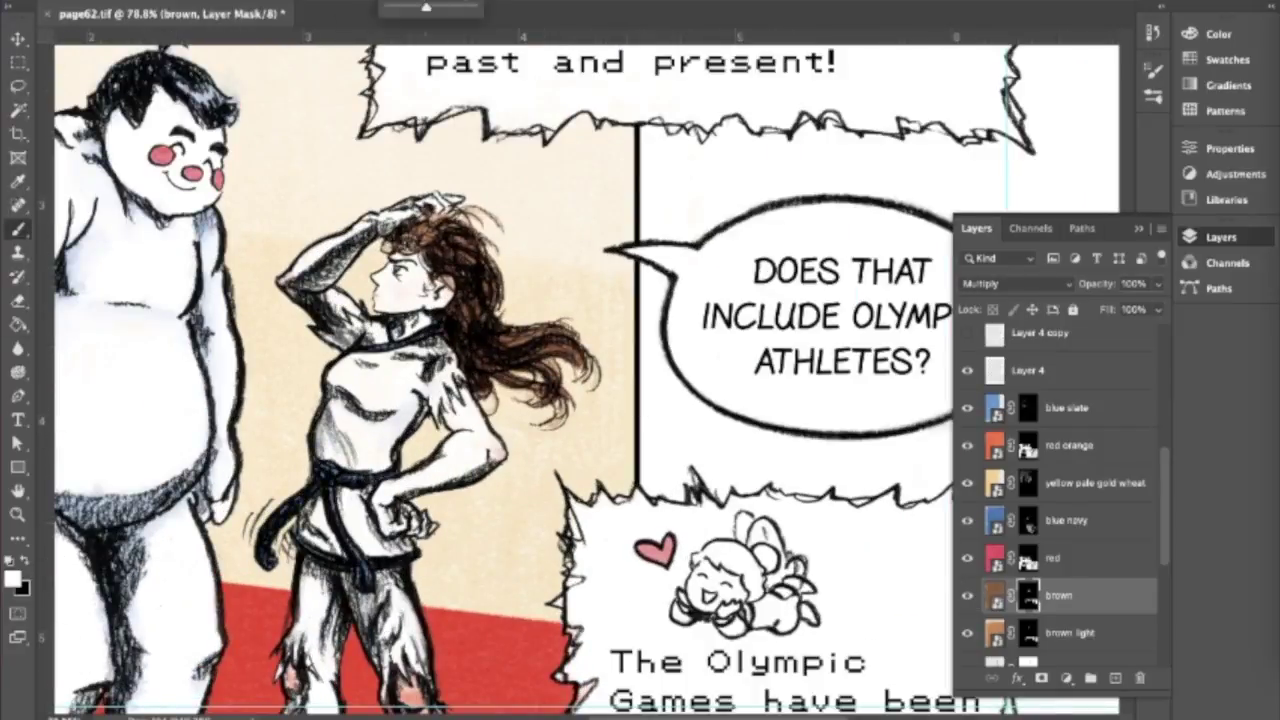
pyautogui.scroll(2, 400, 240)
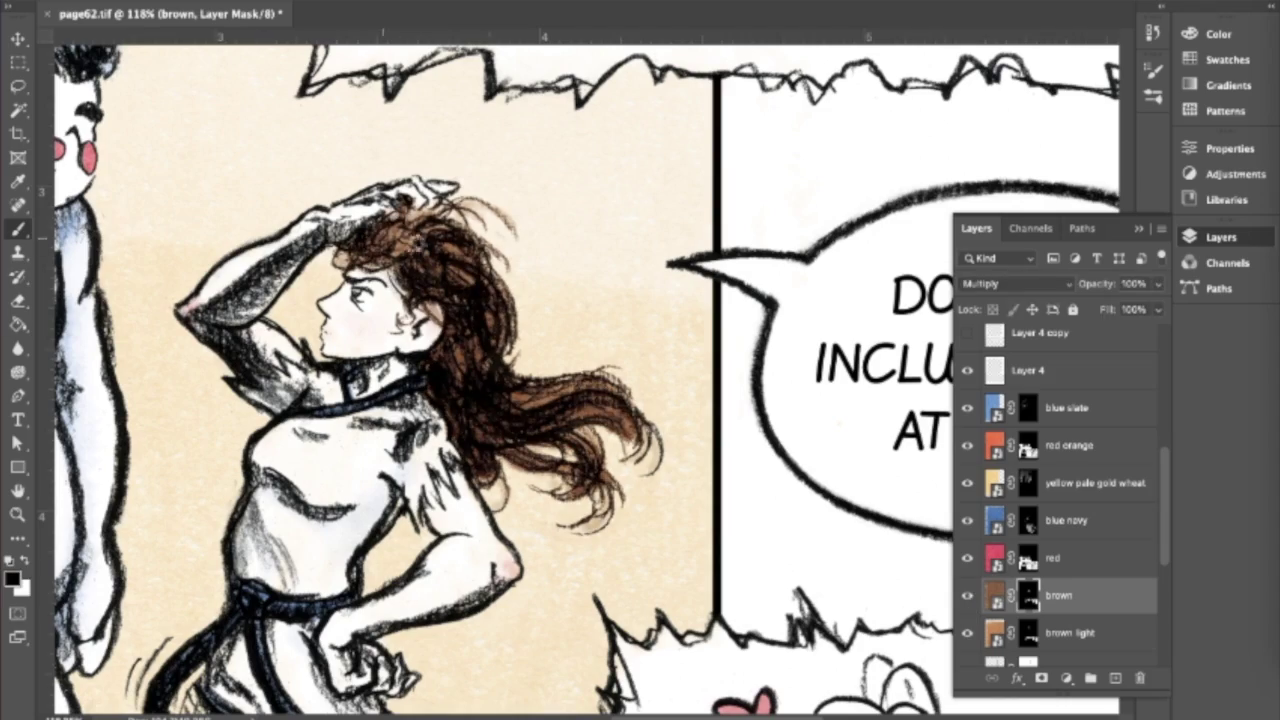
pyautogui.scroll(-1, 637, 352)
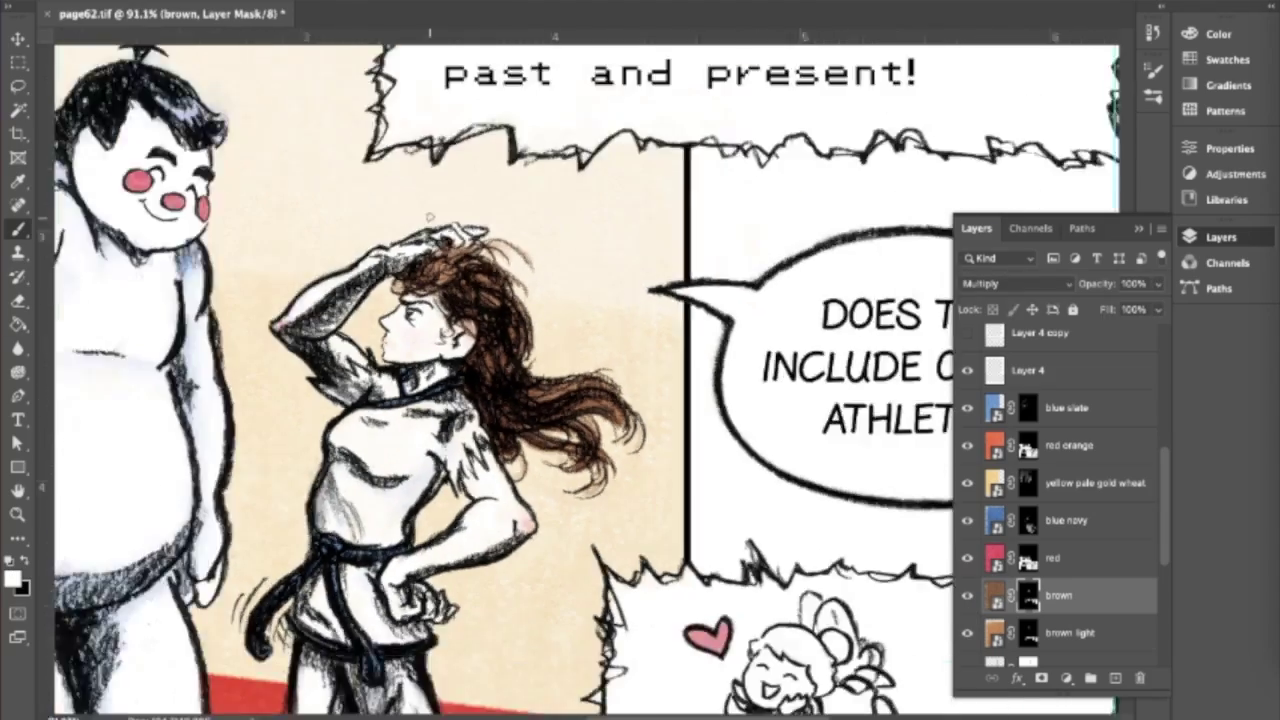
pyautogui.scroll(-2, 637, 352)
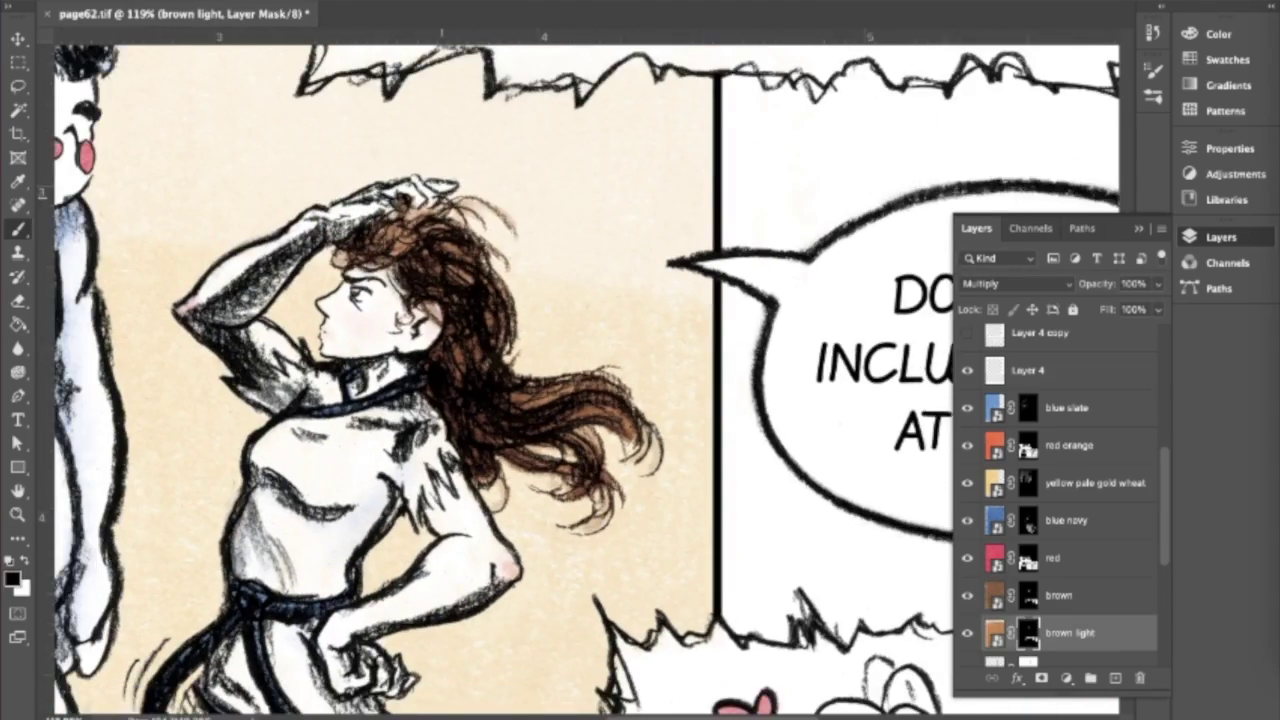
pyautogui.scroll(-2, 637, 352)
pyautogui.hotkey('alt', '[')
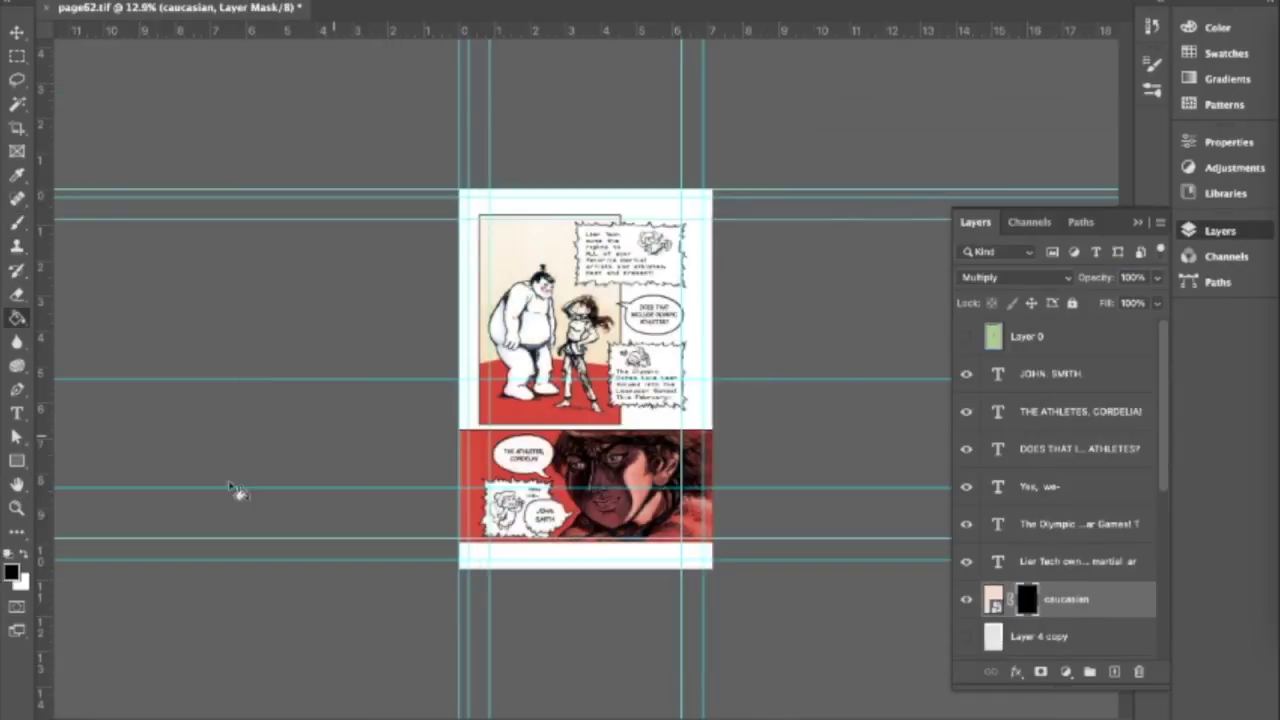
# - Paint skin tone into the standing woman's feet on the caucasian mask, and move that layer below Layer 4
pyautogui.press('x')
pyautogui.press('b')
pyautogui.scroll(10, 588, 385)
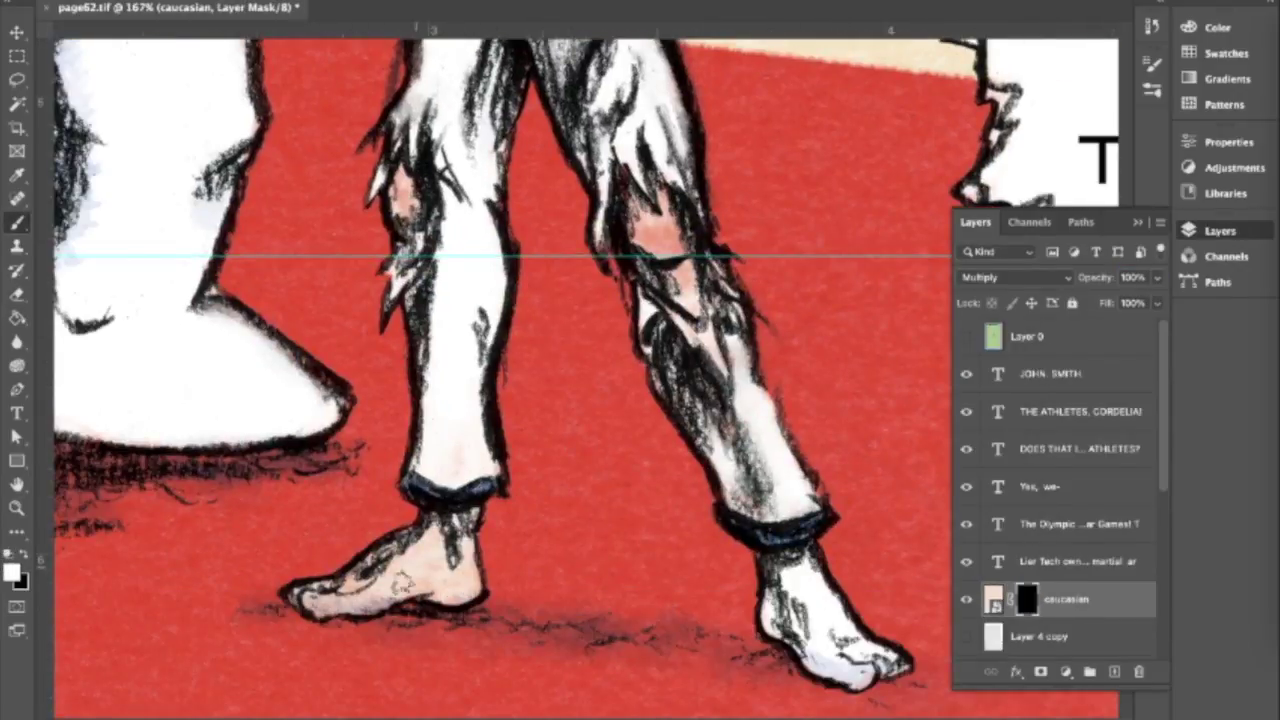
pyautogui.scroll(-2, 1060, 560)
pyautogui.moveTo(1066, 506); pyautogui.dragTo(1112, 594)
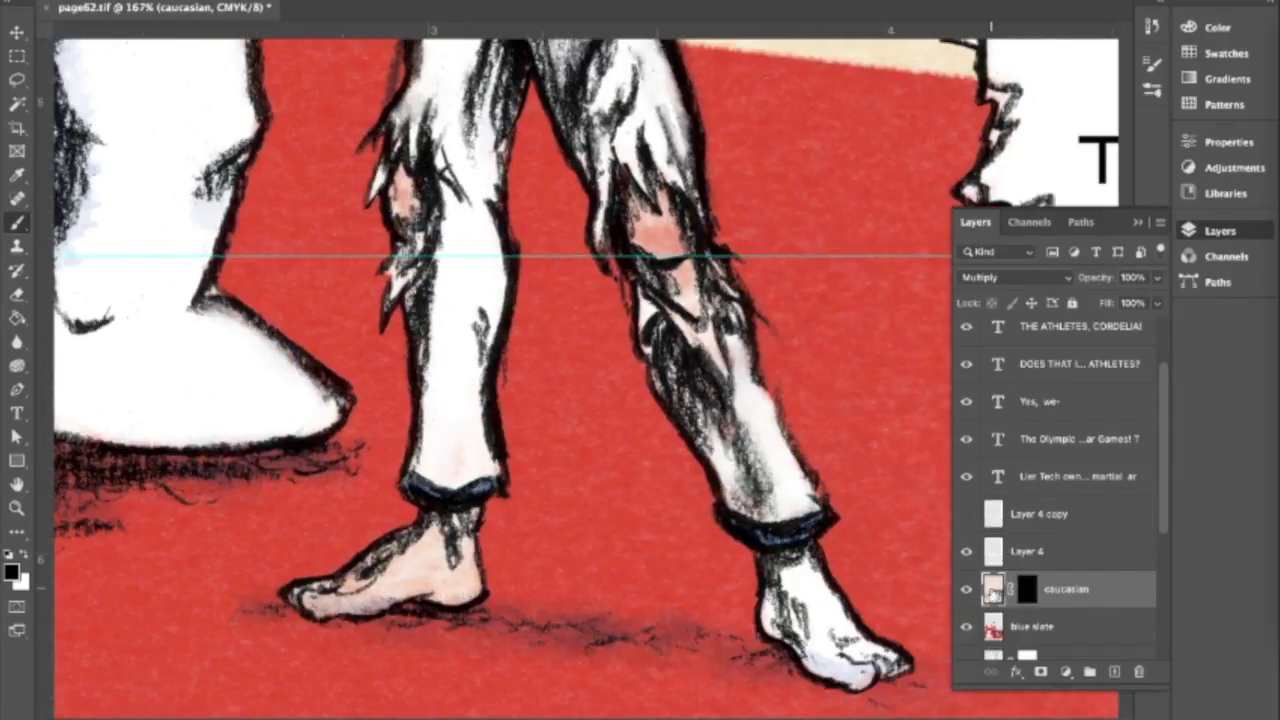
pyautogui.moveTo(785, 600); pyautogui.dragTo(870, 655)
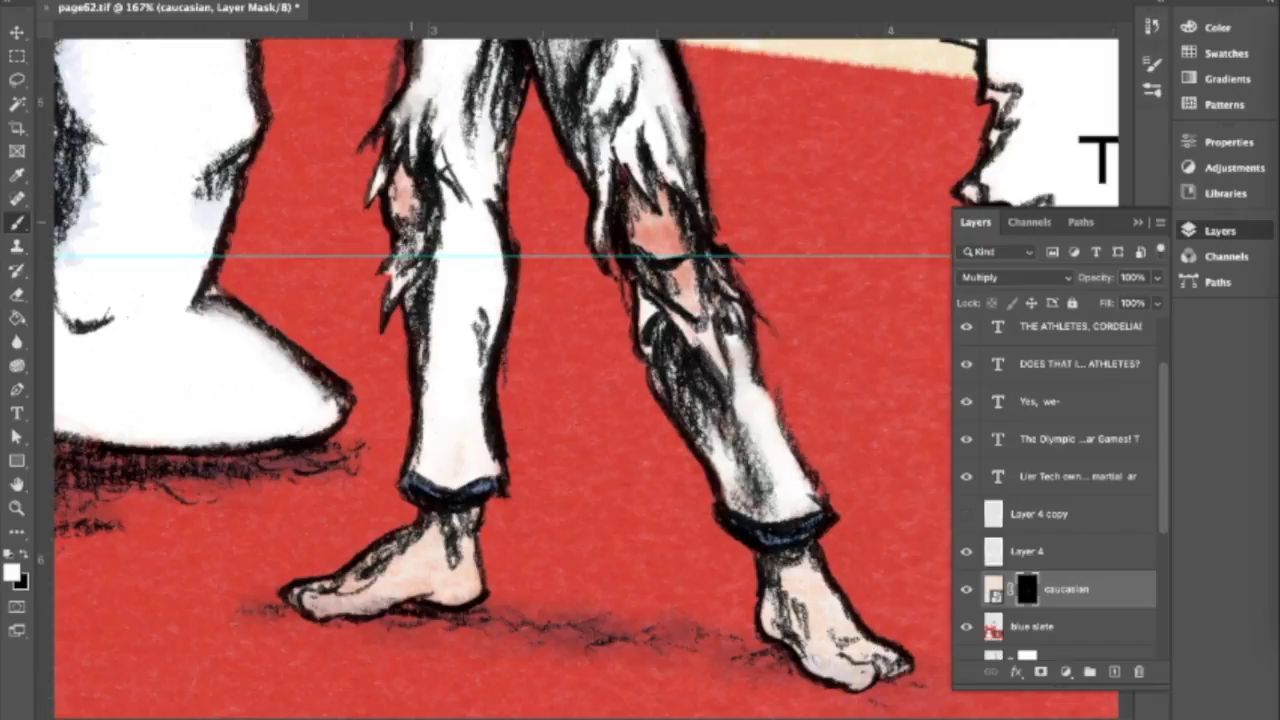
# - Paint skin tone into the standing woman's bent arm, hand, face, neck and raised upper arm on the caucasian mask
pyautogui.scroll(5, 500, 380)
pyautogui.scroll(8, 518, 250)
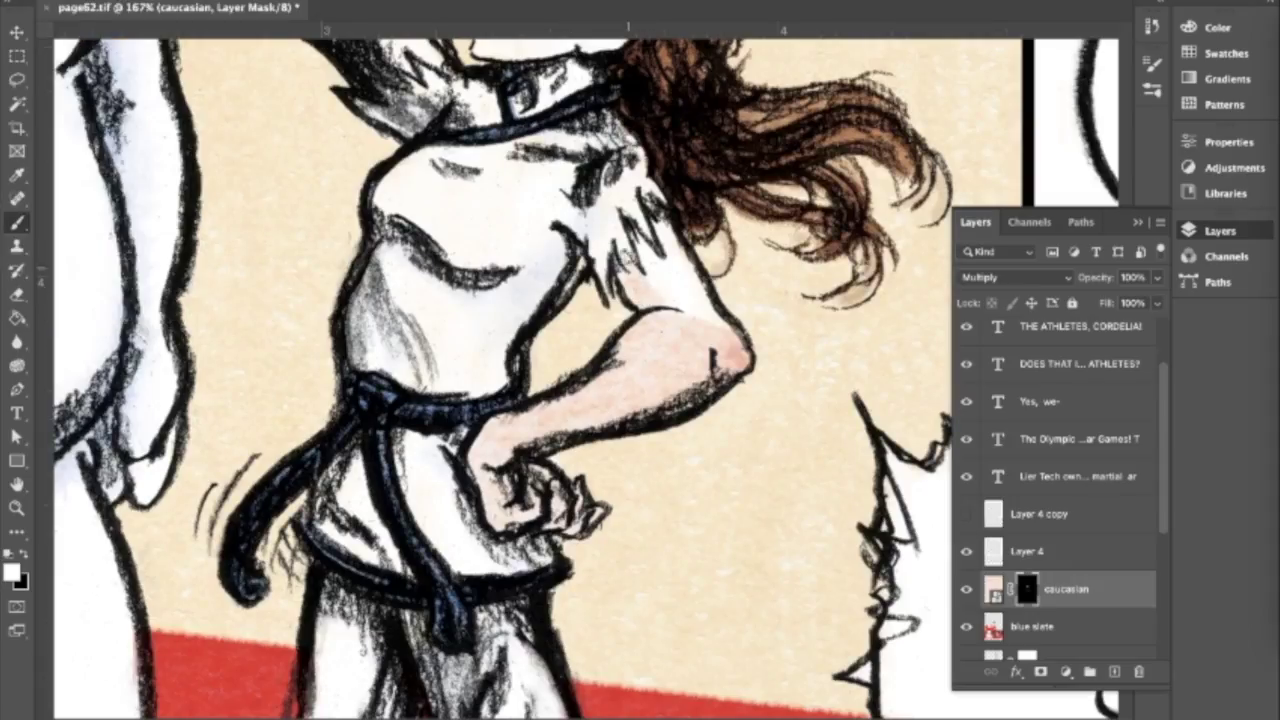
pyautogui.scroll(-6, 518, 250)
pyautogui.scroll(10, 518, 250)
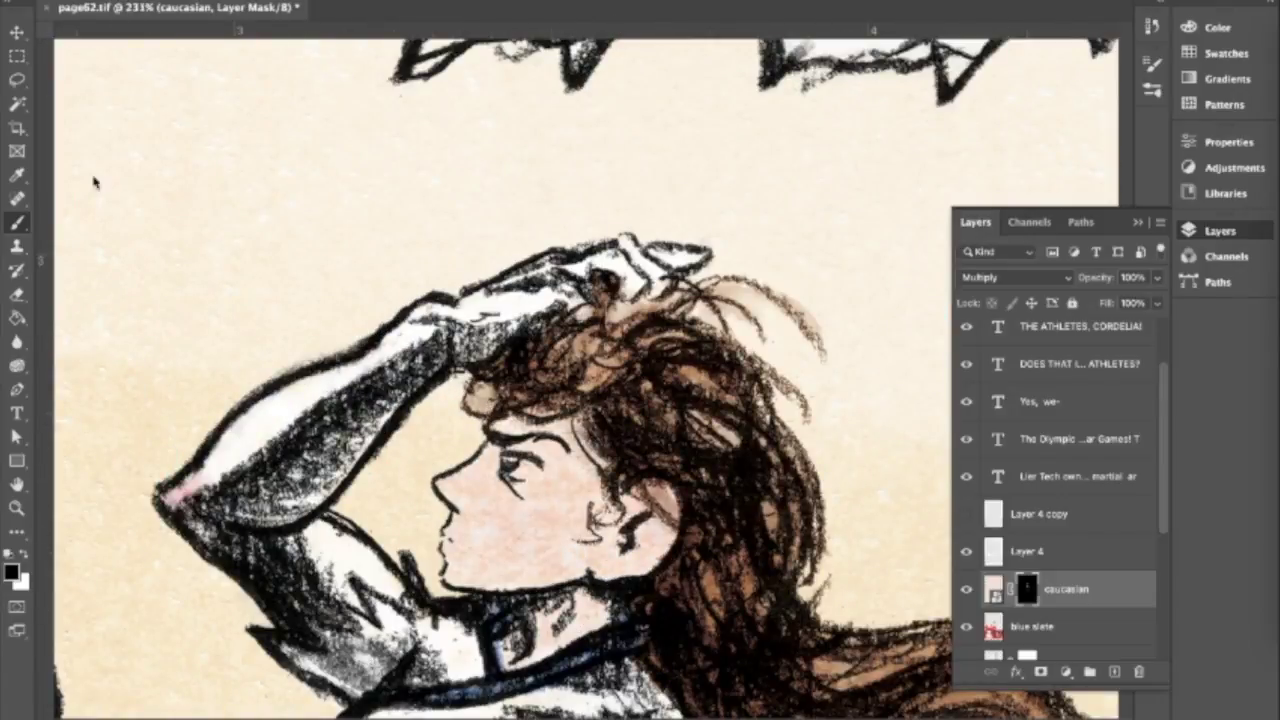
pyautogui.hscroll(-4, 518, 380)
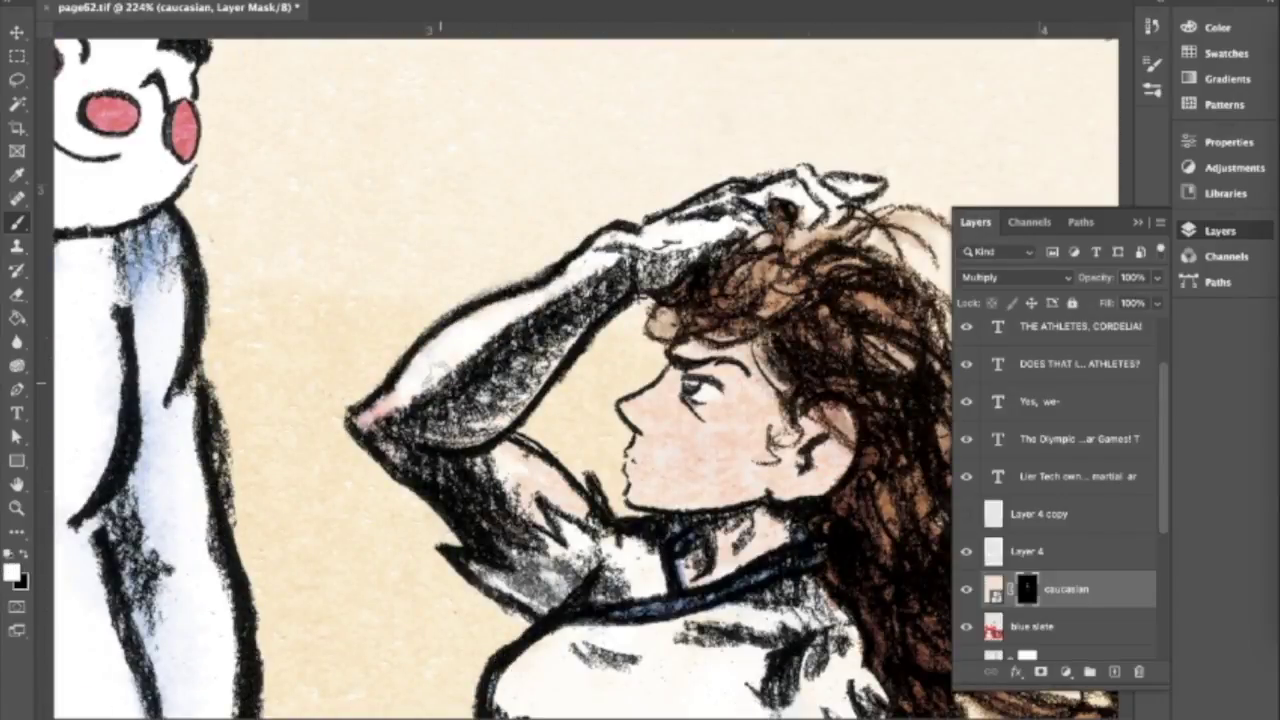
# - Set the caucasian layer to Normal blending at 91% opacity and cover the skin showing through the torn trousers
pyautogui.scroll(-6, 518, 380)
pyautogui.doubleClick(1110, 589)
pyautogui.press('Return')
pyautogui.scroll(6, 518, 380)
pyautogui.scroll(-5, 518, 380)
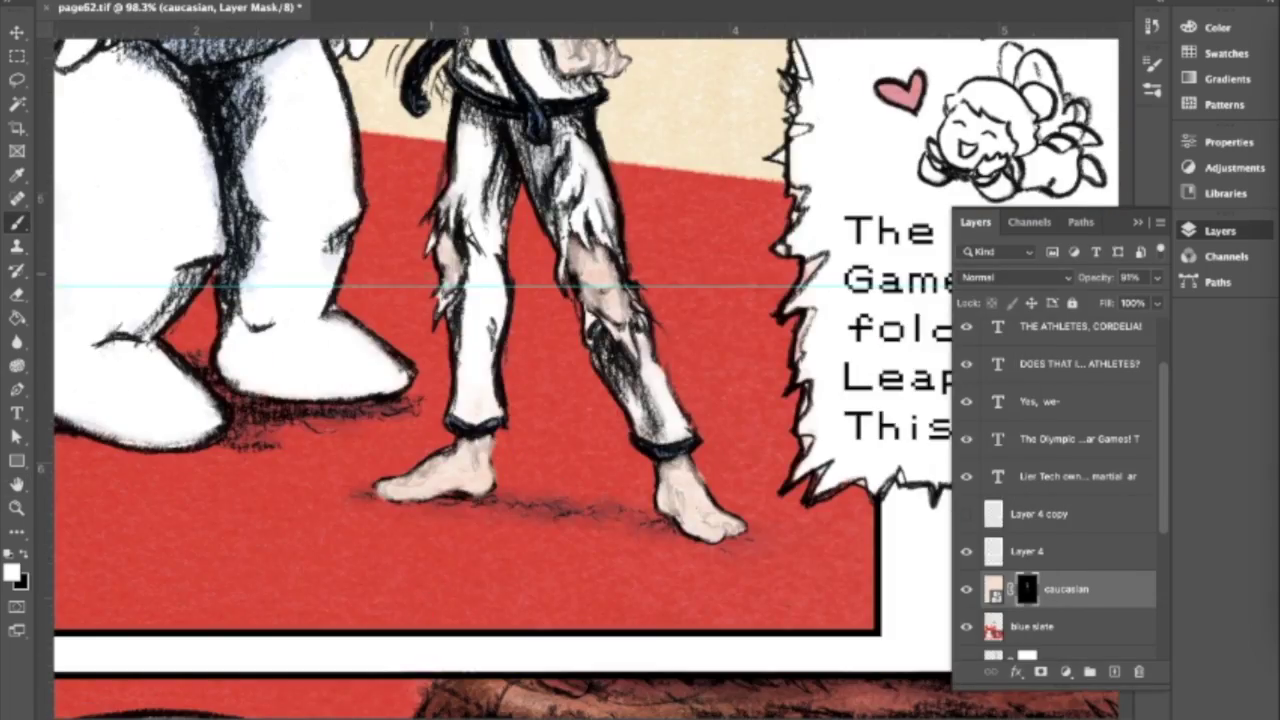
# - Merge the colour texture layers into a single layer above Rectangle 1 copy, and bring up its layer style options
pyautogui.scroll(5, 518, 380)
pyautogui.scroll(-6, 518, 380)
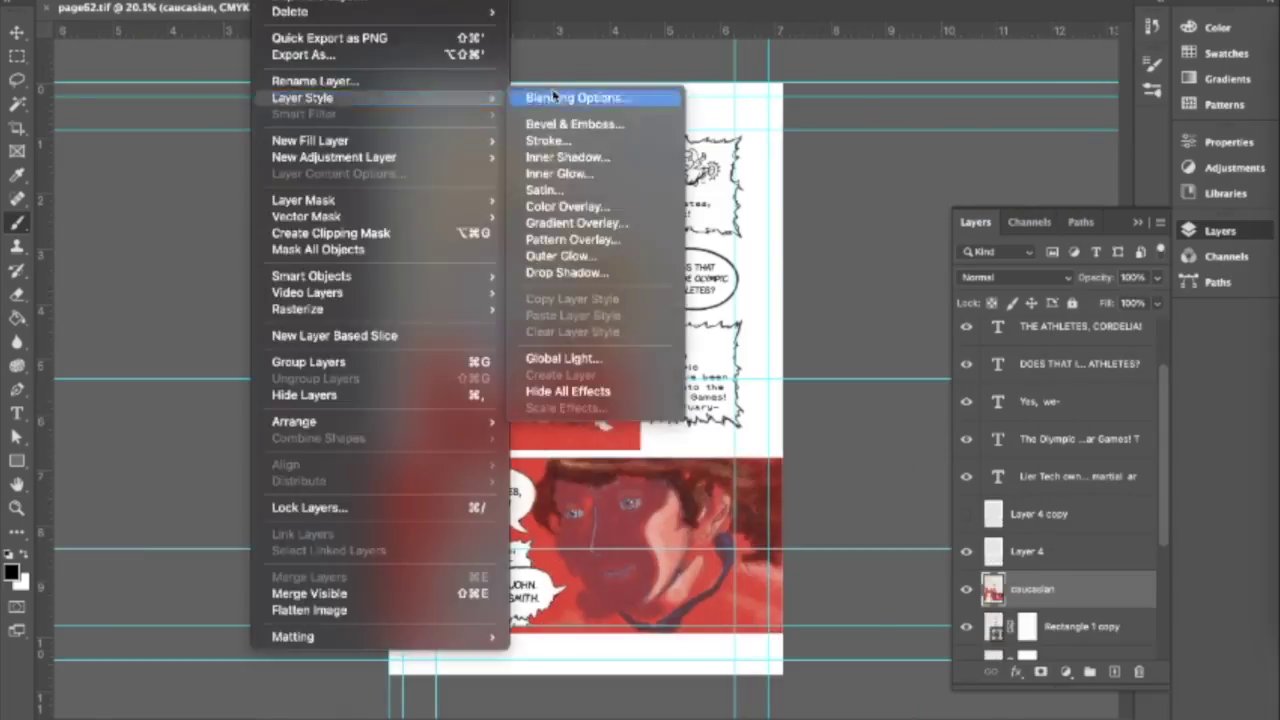